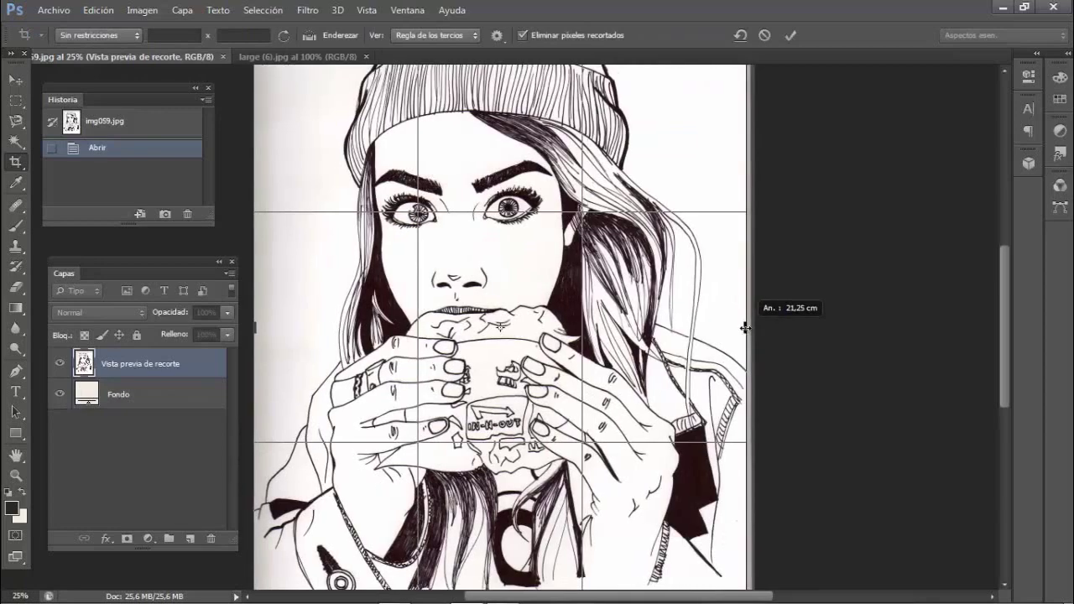
Crop the scanned drawing by trimming its right, lower and upper margins
left_click_drag(507, 587, 507, 521)
scroll(259, 294, "up", 5)
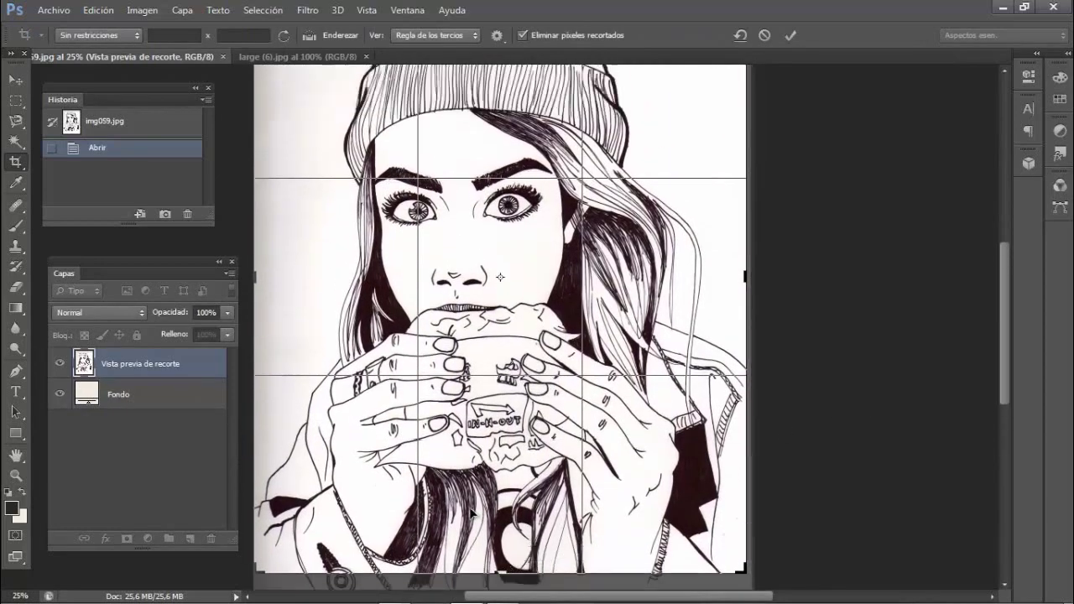
left_click_drag(501, 152, 505, 173)
key("Return")
key("v")
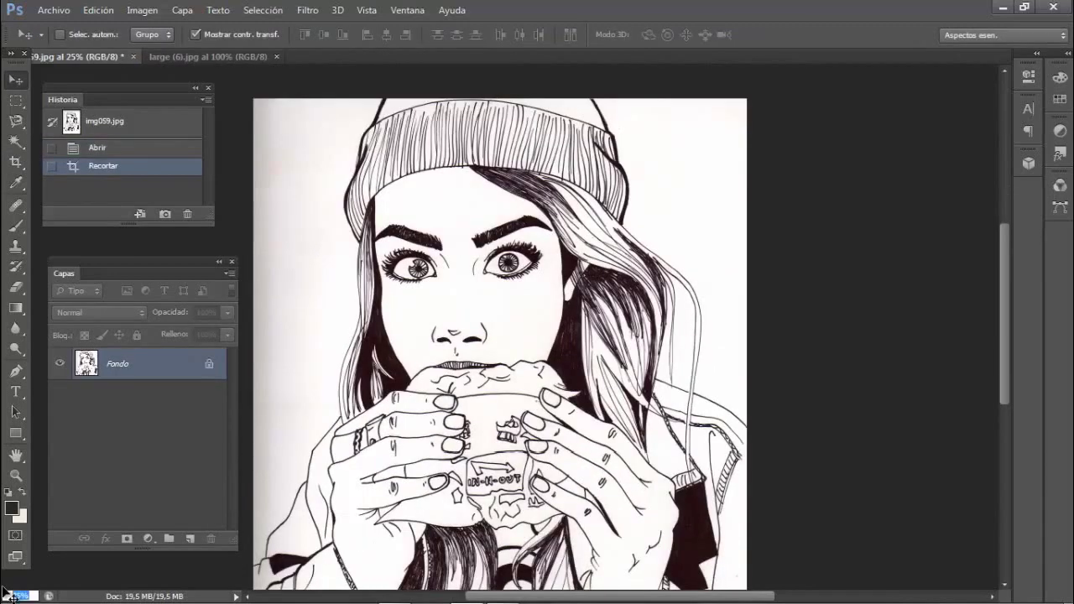
Darken the drawing's midtones with a Curves adjustment on the RGB channel
left_click(155, 10)
left_click(419, 78)
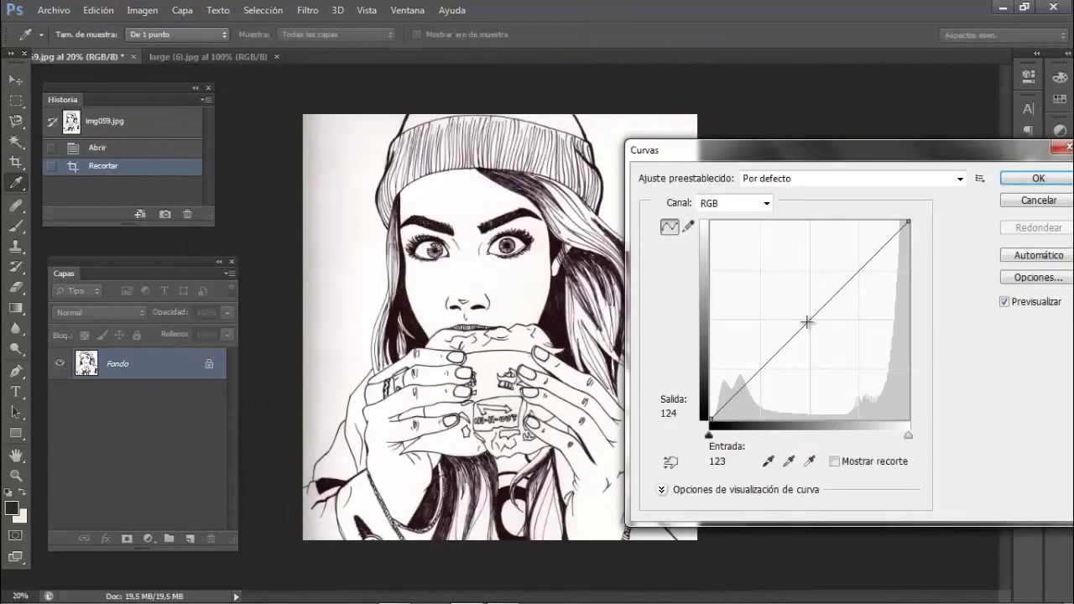
left_click_drag(800, 326, 831, 330)
left_click(1038, 177)
Apply a Levels adjustment with the black input at about 24 and the white input at about 223
left_click(142, 11)
left_click(403, 65)
left_click_drag(764, 284, 782, 284)
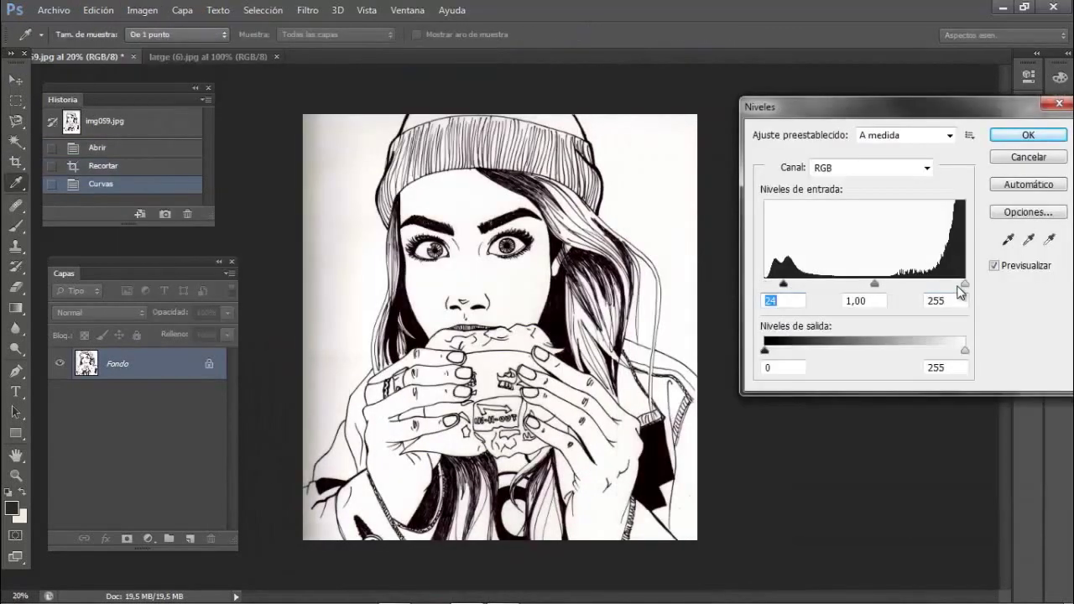
left_click_drag(964, 283, 940, 284)
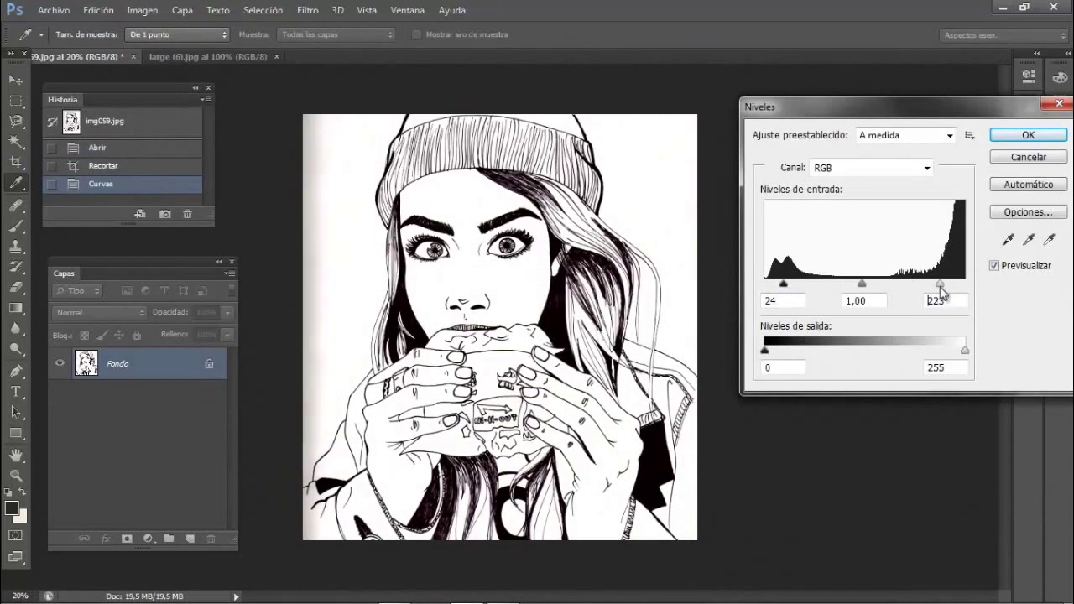
left_click_drag(783, 284, 782, 284)
left_click(1027, 134)
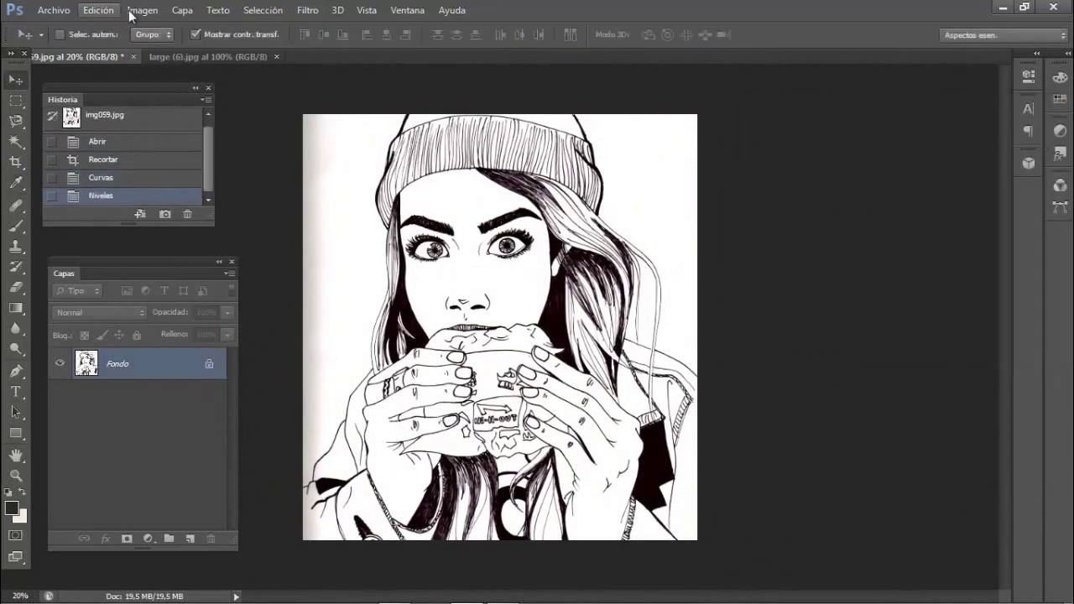
Desaturate the drawing to remove its colour tint
left_click(141, 10)
mouse_move(149, 48)
left_click(403, 360)
Paint white over the grey scan shadow along the drawing's left edge with a 298 px brush
key("b")
right_click(428, 317)
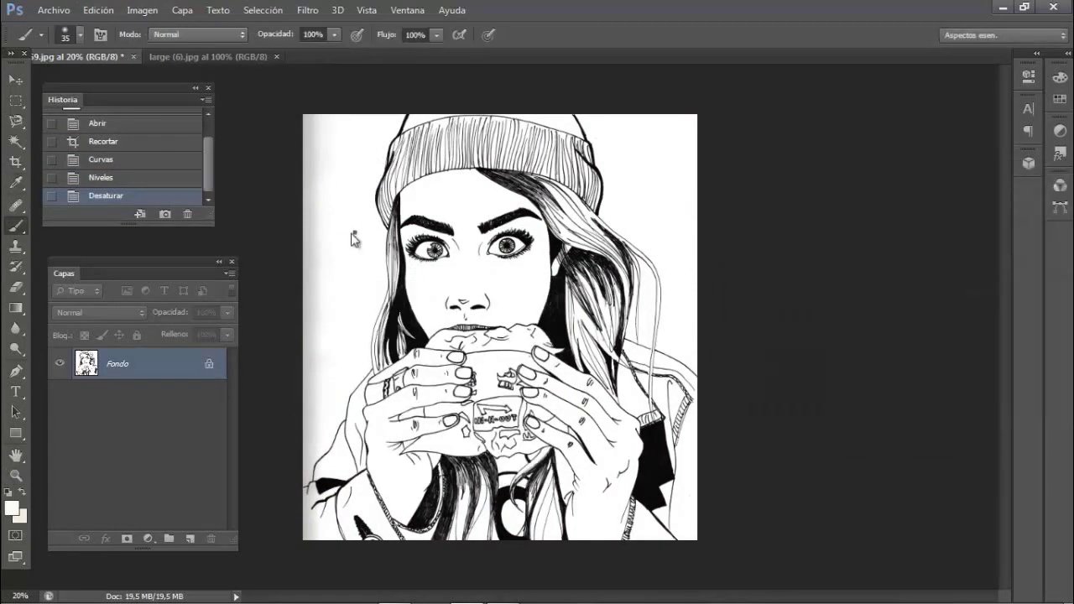
right_click(429, 270)
type("298")
key("Return")
left_click_drag(312, 268, 312, 121)
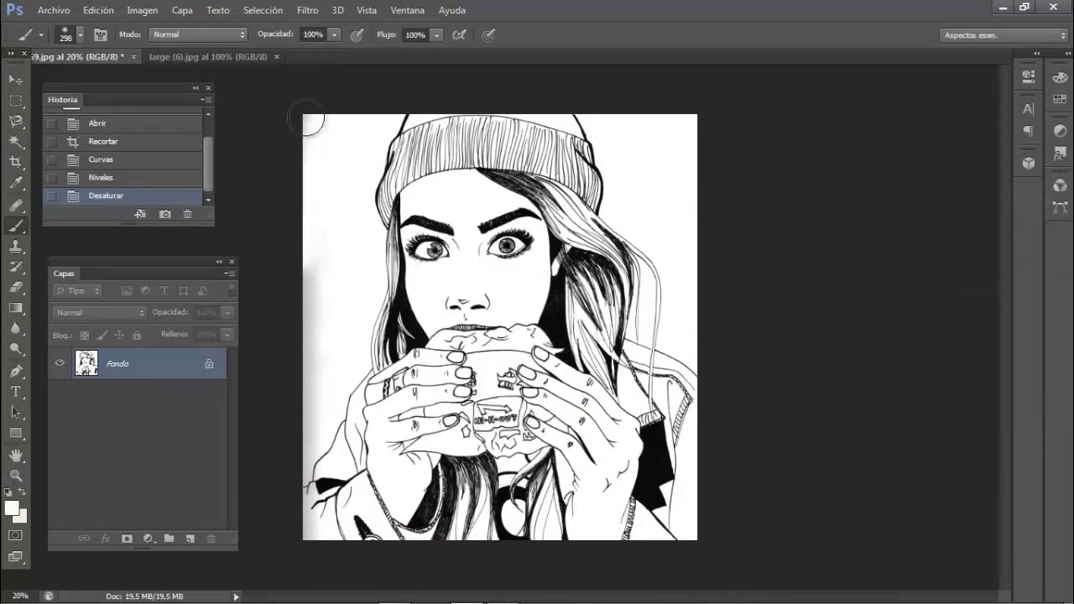
left_click_drag(285, 409, 287, 432)
Clean the remaining grey shadow and specks beside the left shoulder outline with a 37 px white brush
type("100")
key("Return")
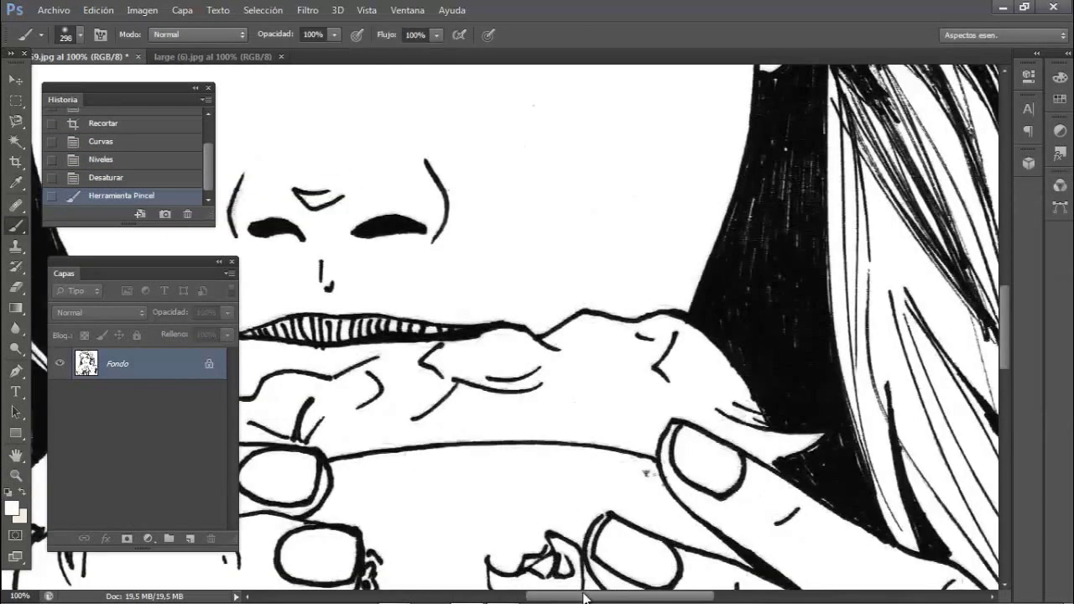
left_click_drag(618, 244, 980, 443)
right_click(476, 202)
mouse_move(476, 202)
left_mouse_down()
mouse_move(345, 244)
mouse_move(504, 203)
mouse_move(467, 301)
left_mouse_up()
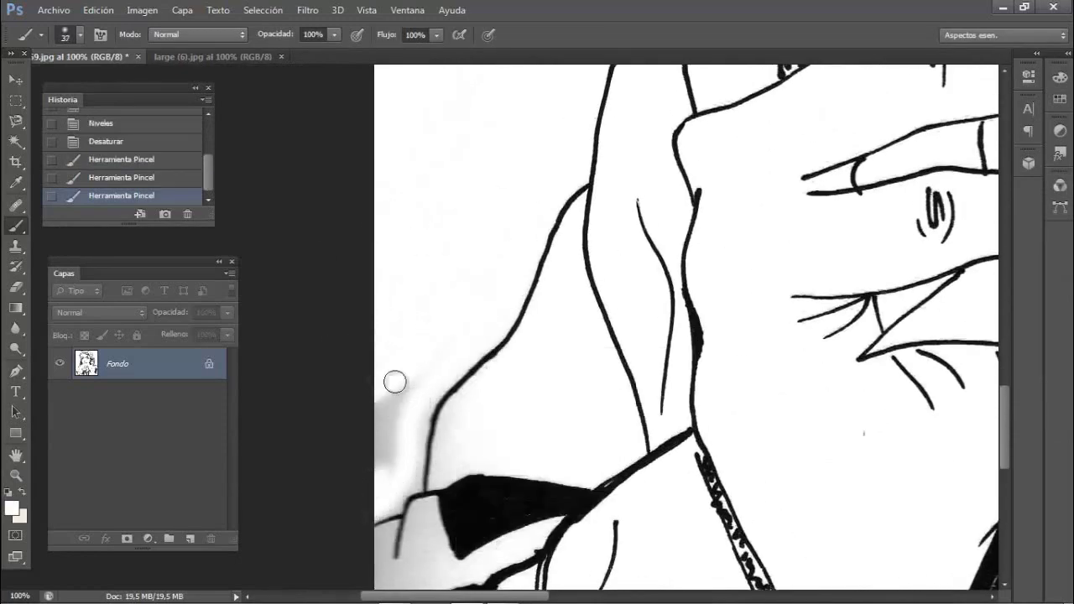
left_click_drag(394, 382, 378, 390)
scroll(378, 391, "down", 1)
left_click_drag(393, 442, 352, 455)
scroll(352, 455, "down", 1)
scroll(353, 455, "down", 8)
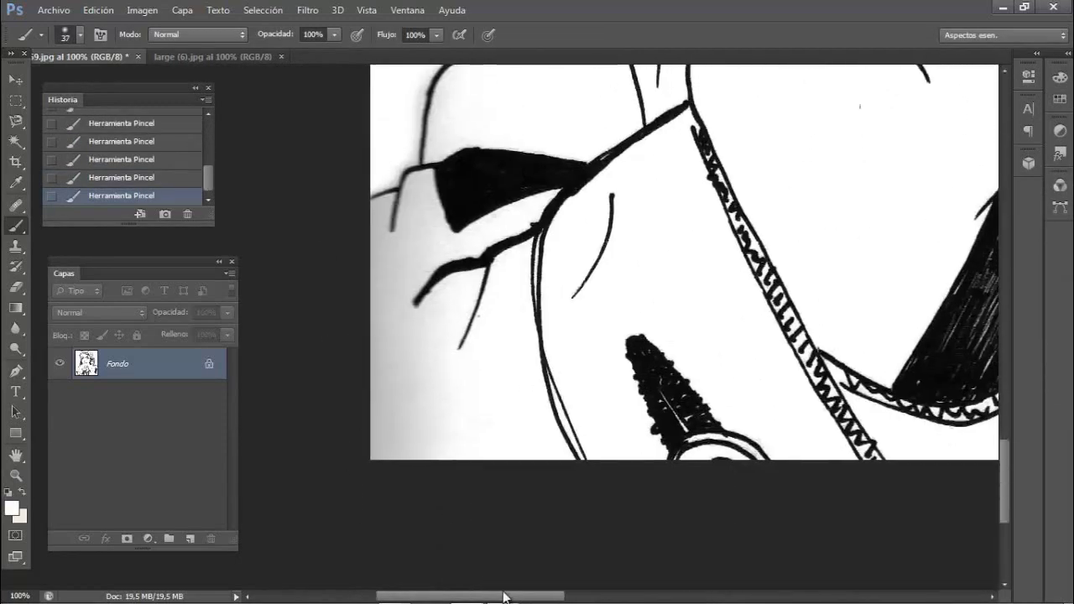
Paint out stray specks in the background along the drawing's right side with a 64 px white brush
left_click_drag(503, 597, 780, 597)
right_click(873, 421)
left_click_drag(872, 421, 897, 421)
key("Return")
left_click_drag(1003, 473, 1046, 342)
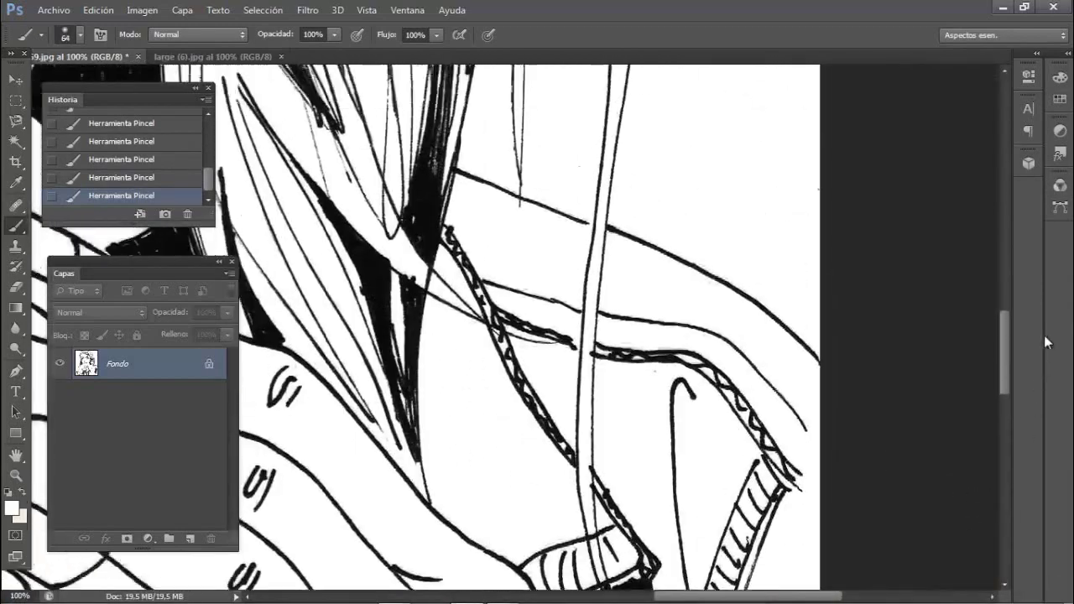
scroll(878, 319, "up", 10)
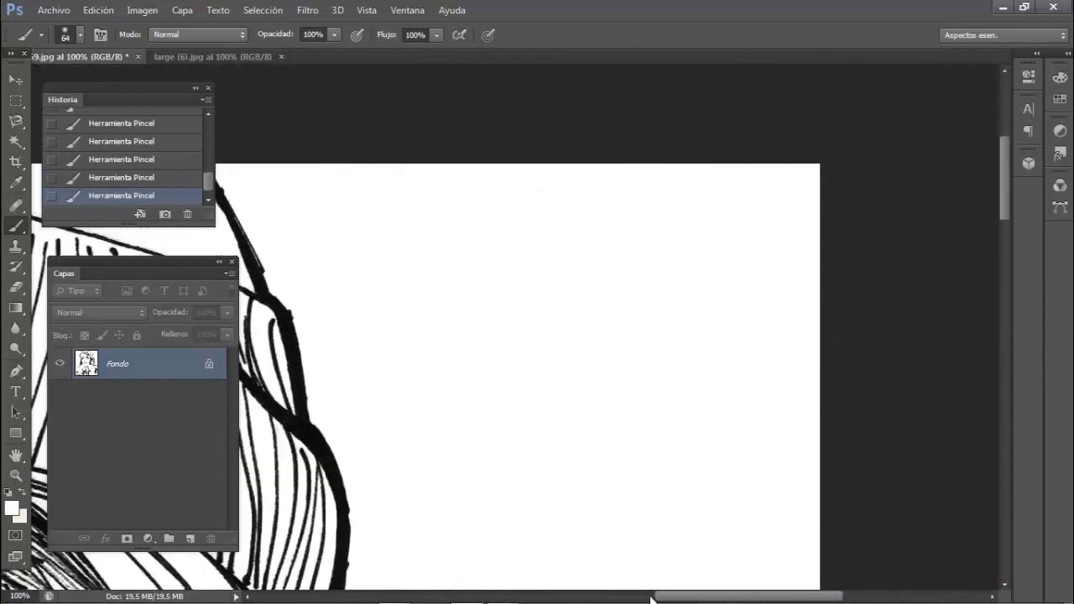
Paint out specks in the background to the left of the hat with a 77 px white brush
left_click_drag(651, 597, 356, 597)
right_click(686, 320)
key("Return")
scroll(688, 335, "down", 3)
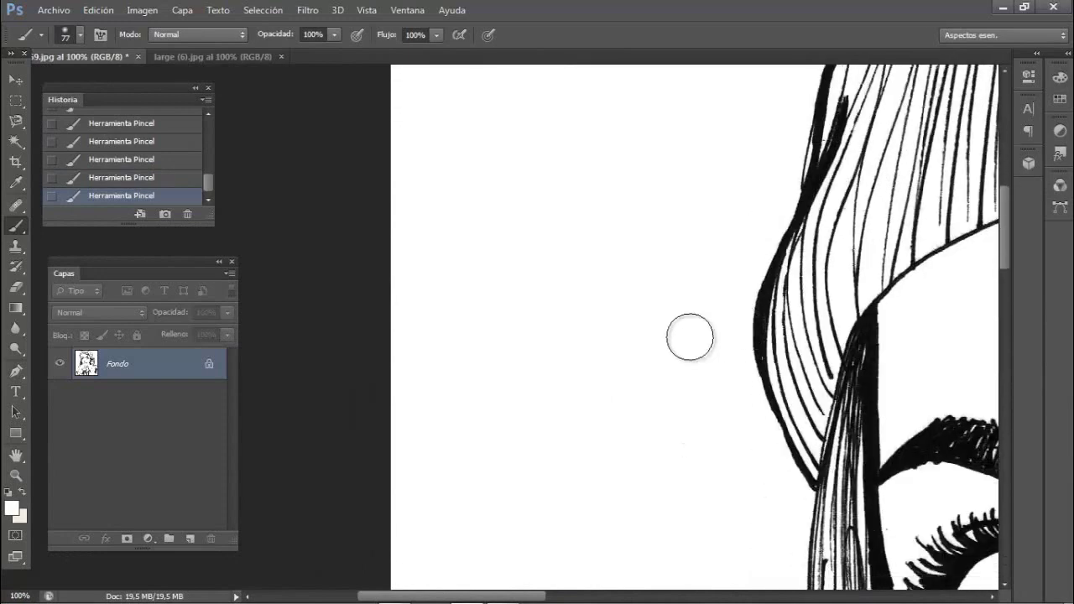
Convert the drawing's background layer to a smart object and change its blending mode
left_click(18, 596)
type("20")
key("Return")
right_click(114, 363)
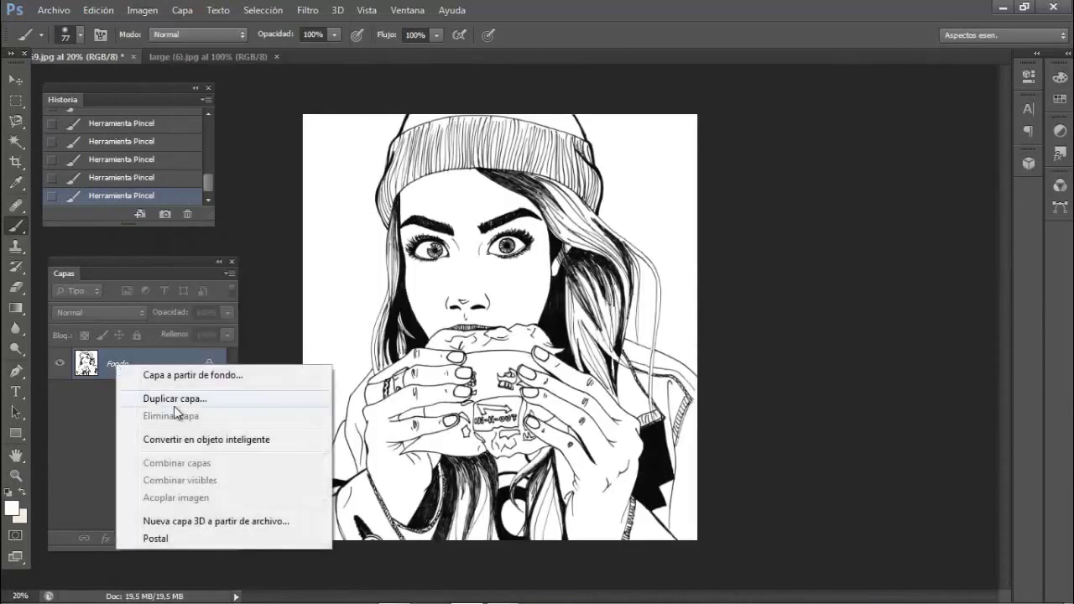
left_click(192, 436)
left_click(124, 312)
left_click(104, 61)
Add a new layer beneath the drawing and set the foreground colour to light blue #9accda
left_click(190, 540, "ctrl")
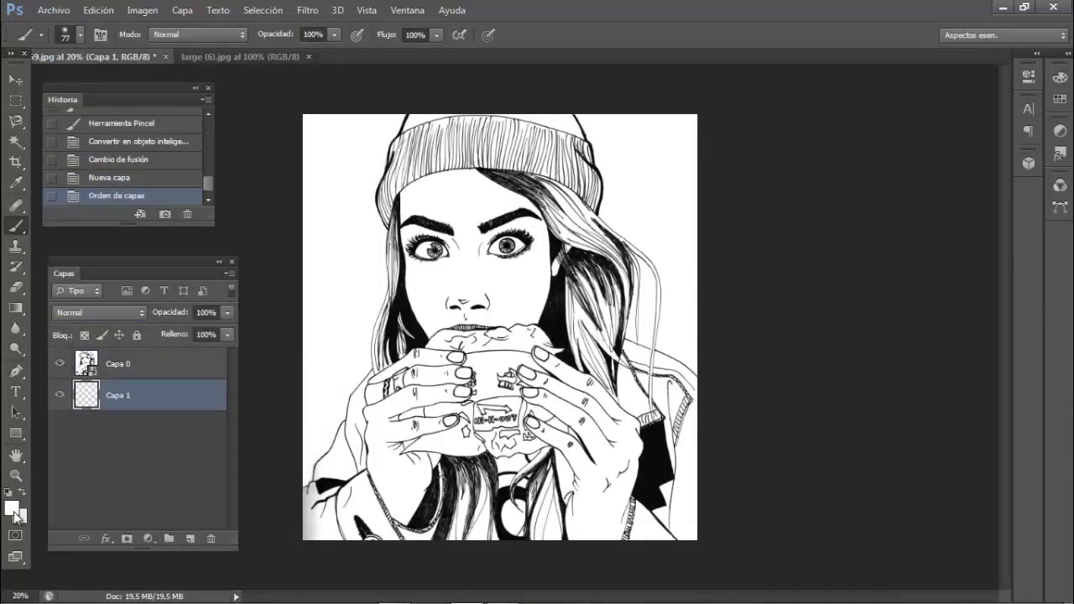
left_click(12, 508)
left_click_drag(959, 182, 866, 182)
left_click_drag(860, 329, 857, 307)
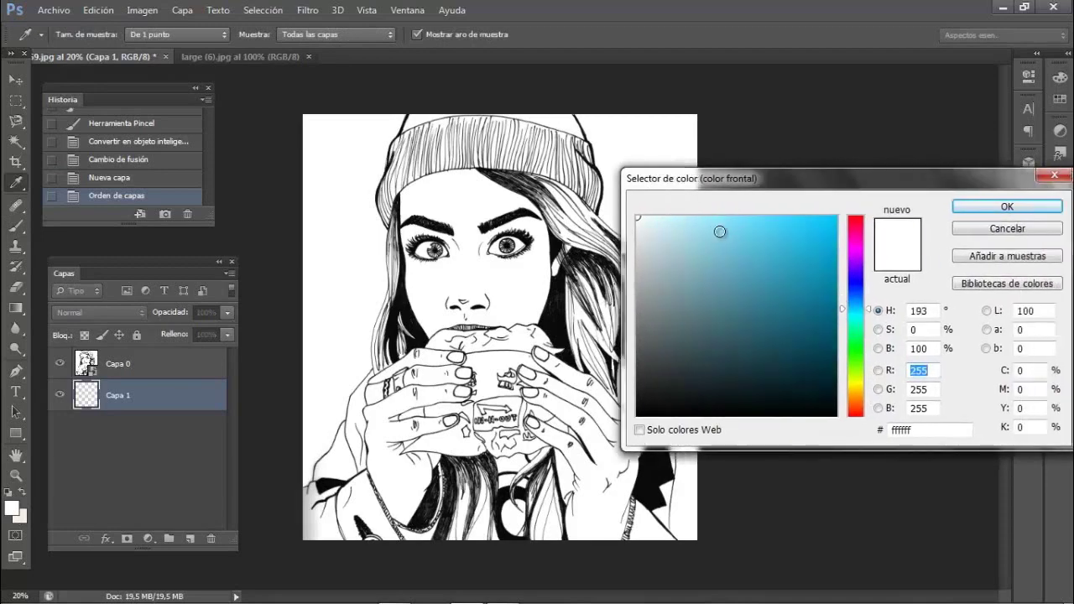
left_click(730, 232)
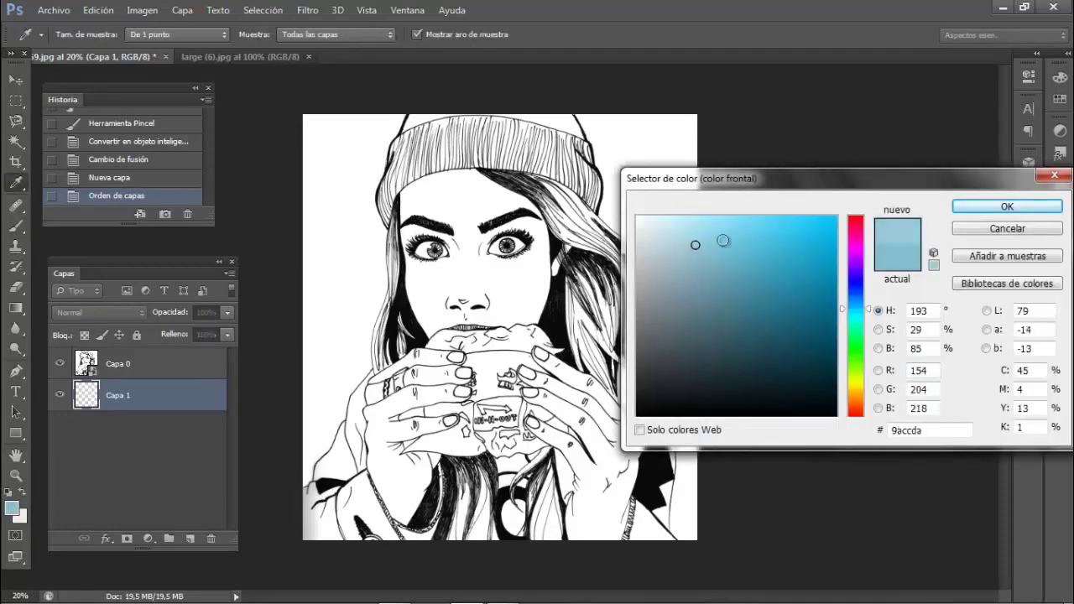
left_click(981, 214)
Paint both irises light blue on the new layer with a 29 px brush
key("b")
key("Return")
scroll(520, 264, "down", 5)
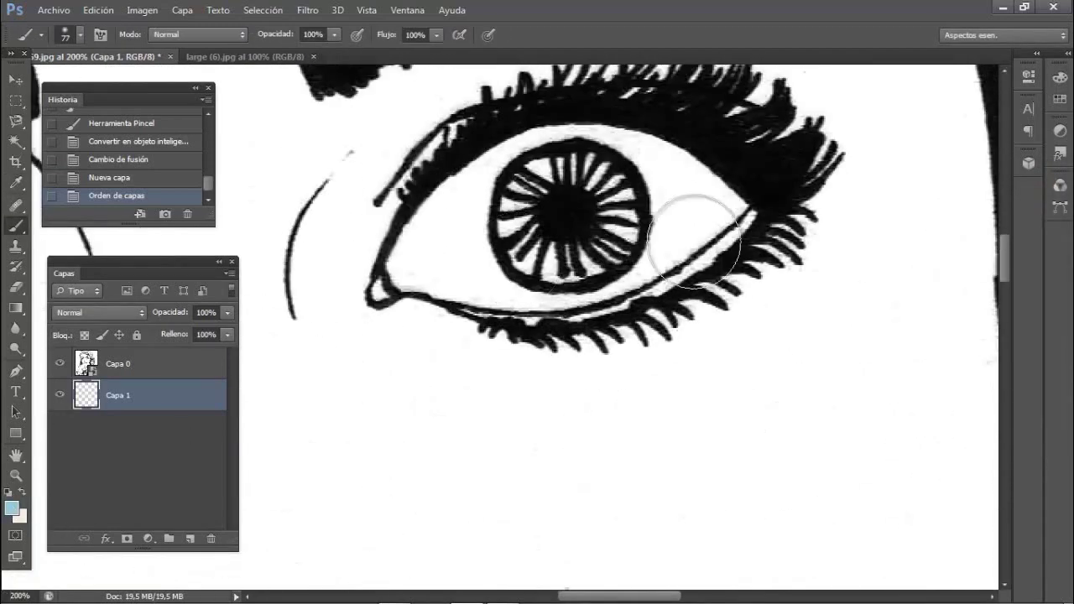
right_click(541, 244)
mouse_move(546, 163)
left_mouse_down()
mouse_move(527, 247)
mouse_move(616, 185)
mouse_move(587, 251)
left_mouse_up()
scroll(465, 344, "left", 5)
left_click_drag(541, 306, 487, 277)
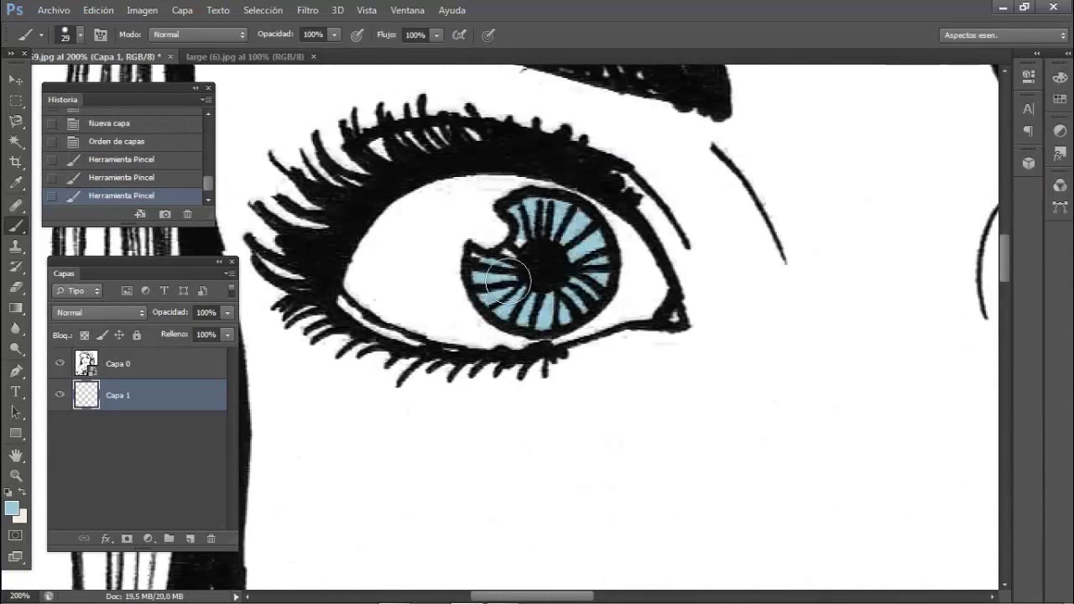
right_click(500, 259)
key("Return")
Add another layer beneath the iris layer and set the foreground colour to a very pale pink tint
left_click(189, 538, "ctrl")
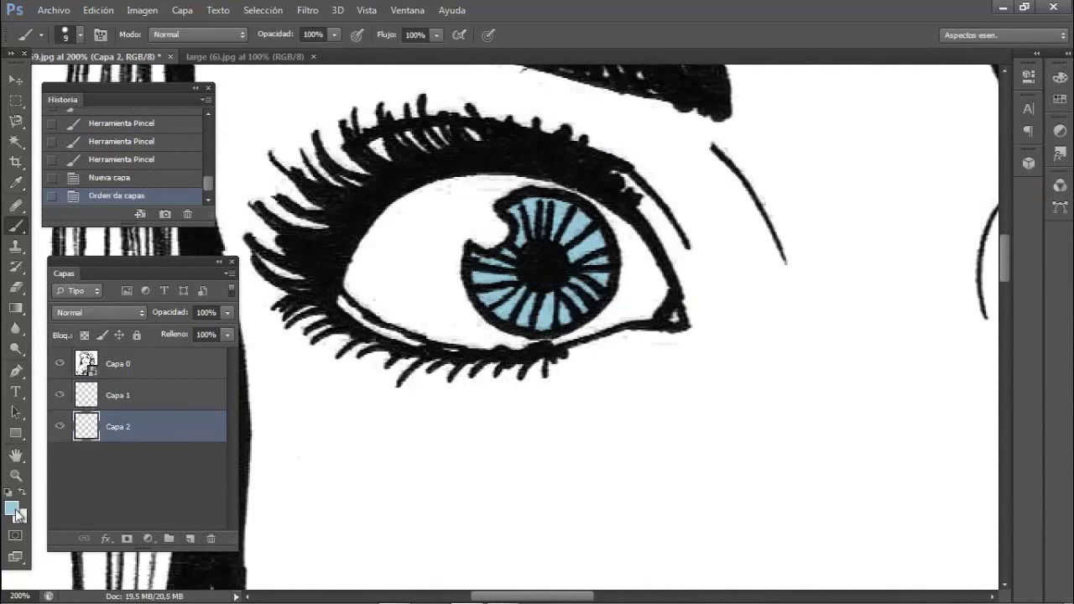
left_click(12, 508)
left_click(864, 411)
left_click(658, 226)
key("Return")
Paint the whites of both eyes with the pale tint, using a 17 px brush
right_click(406, 325)
left_click_drag(419, 357, 439, 356)
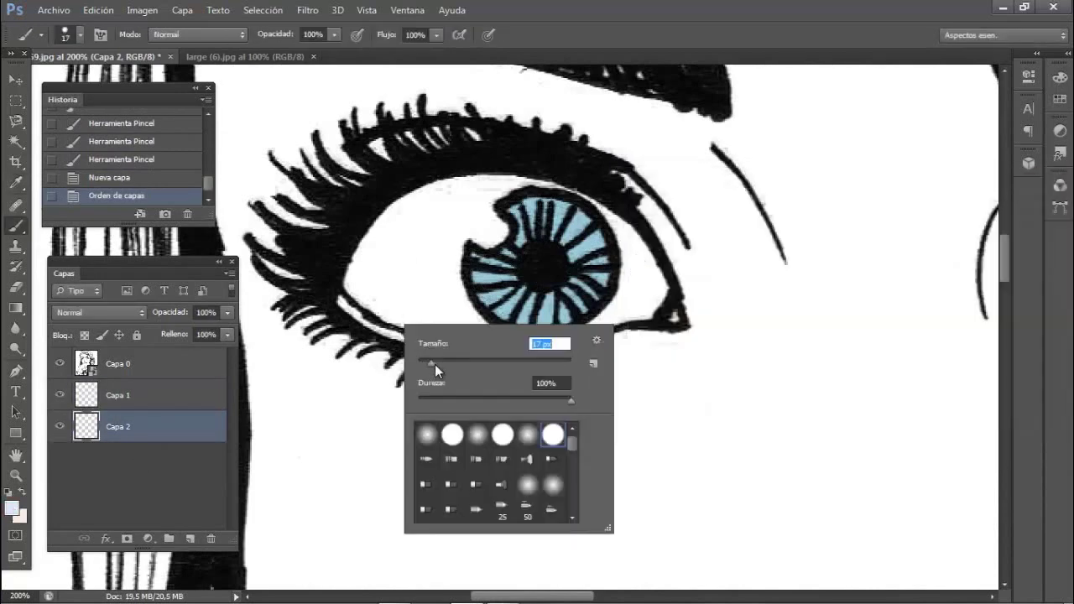
key("Return")
mouse_move(360, 277)
left_mouse_down()
mouse_move(479, 192)
mouse_move(374, 280)
mouse_move(401, 311)
left_mouse_up()
mouse_move(578, 323)
left_mouse_down()
mouse_move(568, 195)
mouse_move(463, 295)
left_mouse_up()
scroll(537, 581, "right", 10)
mouse_move(542, 240)
left_mouse_down()
mouse_move(532, 285)
mouse_move(673, 289)
mouse_move(759, 171)
mouse_move(597, 146)
mouse_move(681, 243)
mouse_move(574, 175)
mouse_move(726, 237)
left_mouse_up()
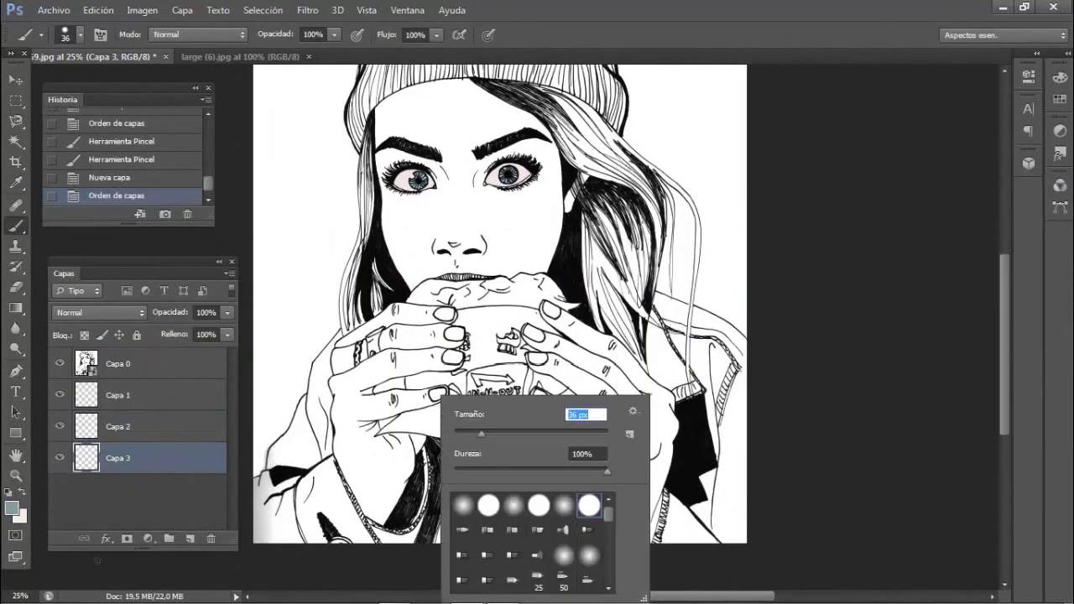
Paint the upper part of the right jacket shoulder grey-blue with a 36 px brush and erase the overrun past its outline
key("Return")
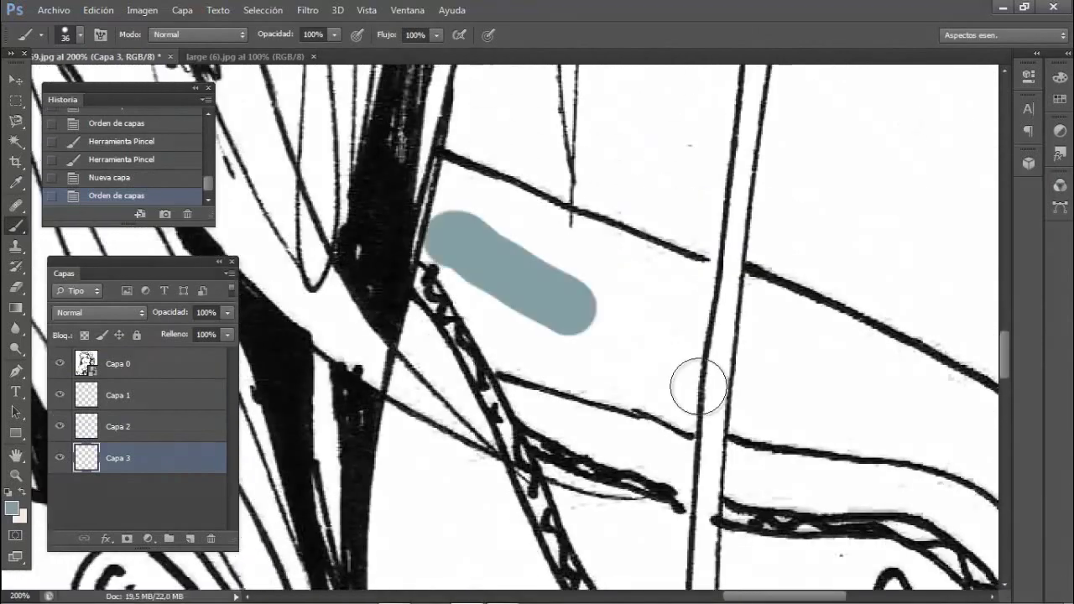
mouse_move(698, 386)
left_mouse_down()
mouse_move(620, 266)
mouse_move(513, 215)
mouse_move(564, 281)
mouse_move(565, 240)
mouse_move(916, 377)
mouse_move(922, 424)
mouse_move(973, 461)
left_mouse_up()
key("e")
left_click_drag(855, 302, 906, 335)
key("ctrl+minus")
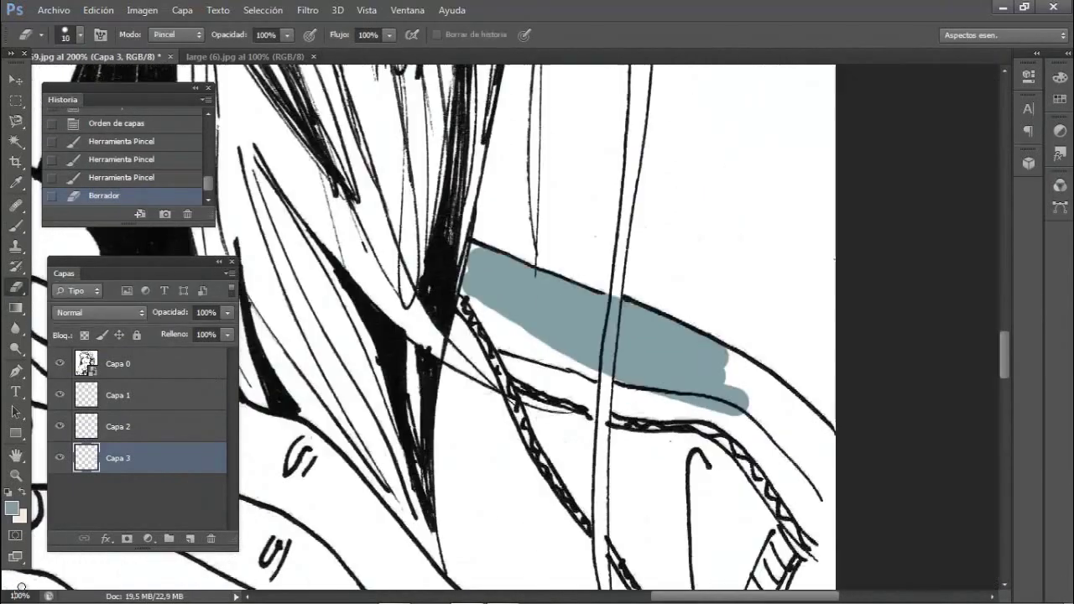
Fill the rest of the right jacket shoulder and its upper front with grey-blue, enlarging the brush to 69 px
key("b")
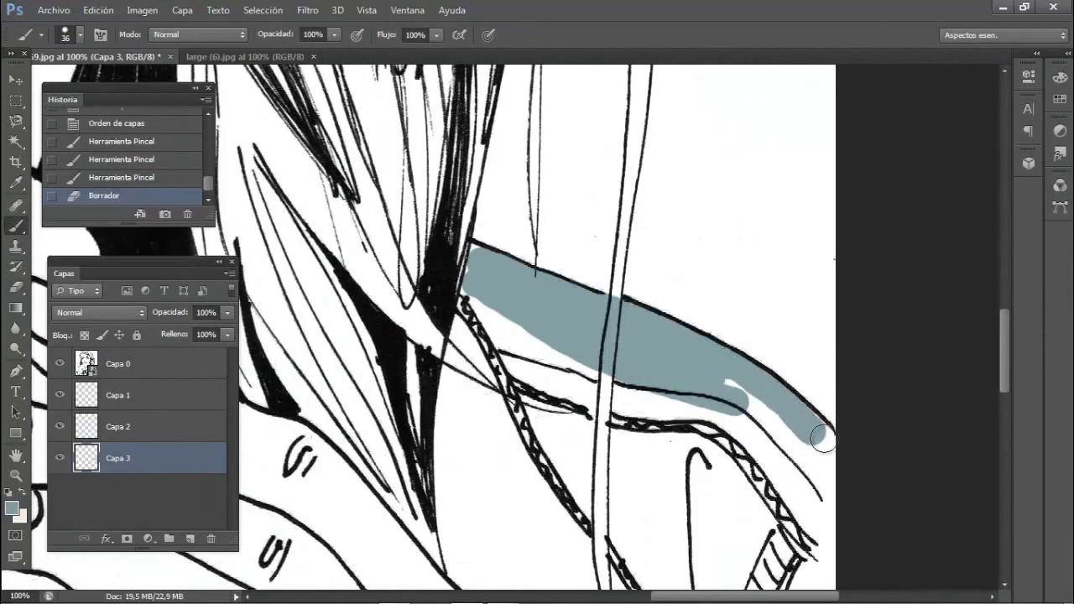
left_click_drag(822, 436, 755, 495)
scroll(671, 335, "down", 3)
right_click(717, 394)
type("69")
key("Return")
left_click_drag(830, 294, 805, 411)
left_click_drag(554, 210, 742, 411)
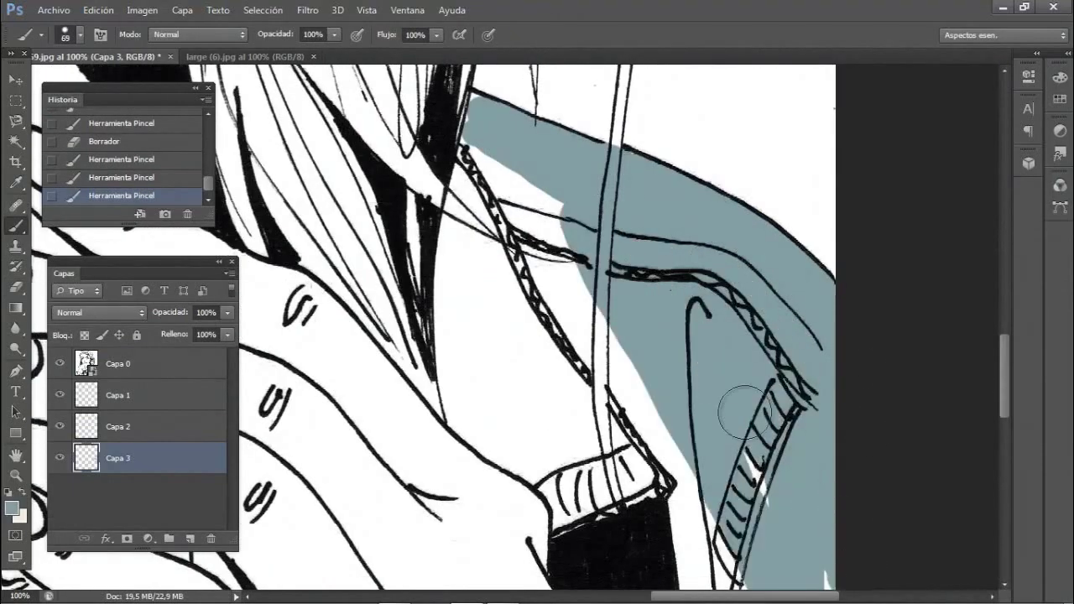
mouse_move(487, 149)
left_mouse_down()
mouse_move(462, 299)
mouse_move(467, 412)
mouse_move(503, 439)
left_mouse_up()
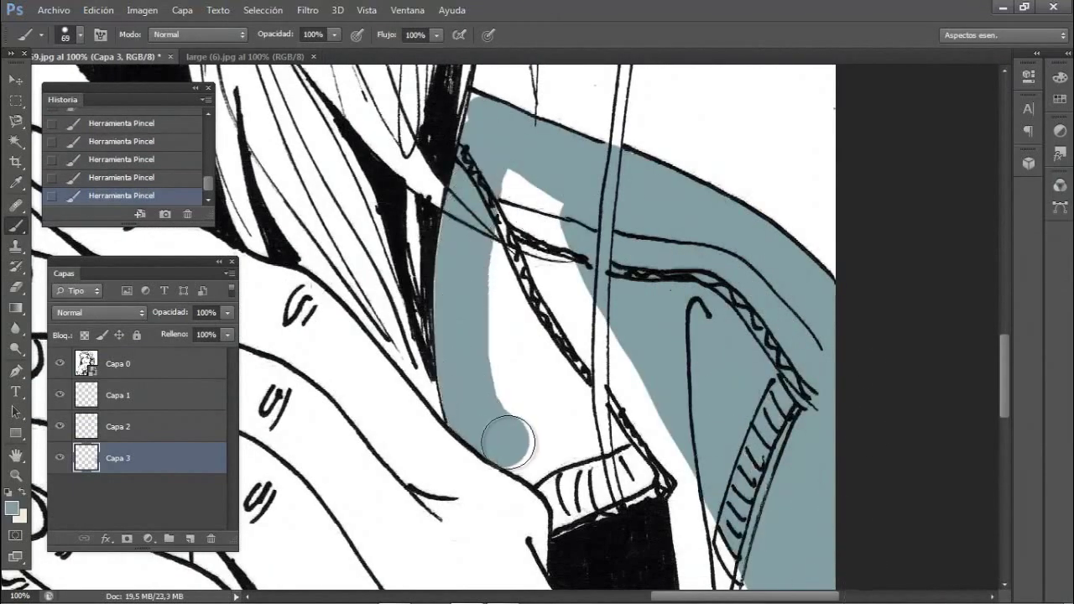
left_click_drag(573, 311, 592, 453)
Fill the lower right part of the jacket with grey-blue down to the canvas edge and the sleeve cuff
scroll(591, 453, "down", 5)
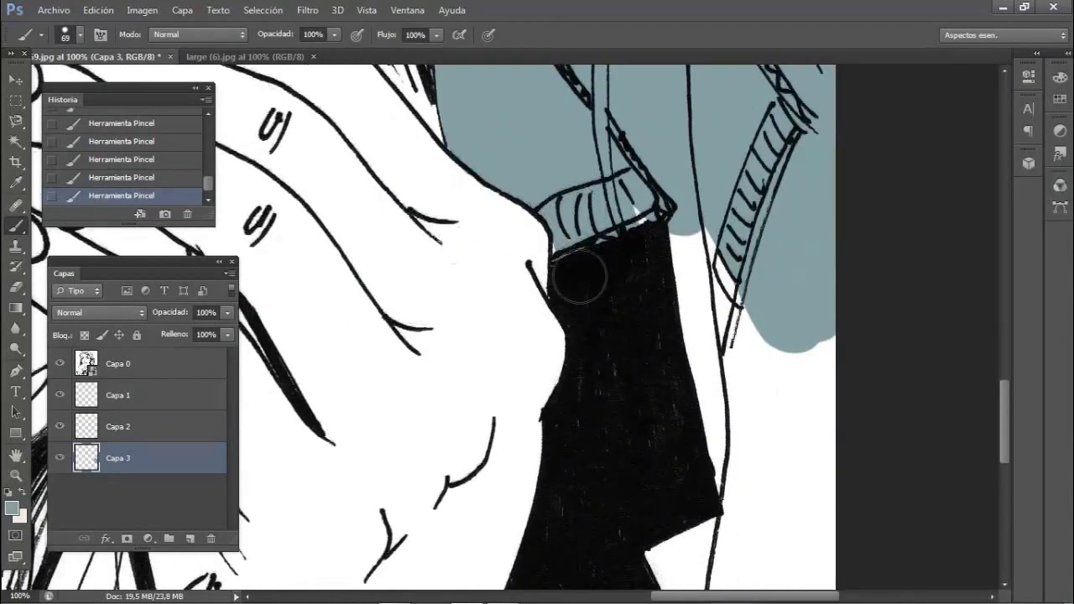
scroll(618, 319, "down", 4)
mouse_move(707, 363)
left_mouse_down()
mouse_move(617, 323)
mouse_move(725, 597)
mouse_move(853, 564)
left_mouse_up()
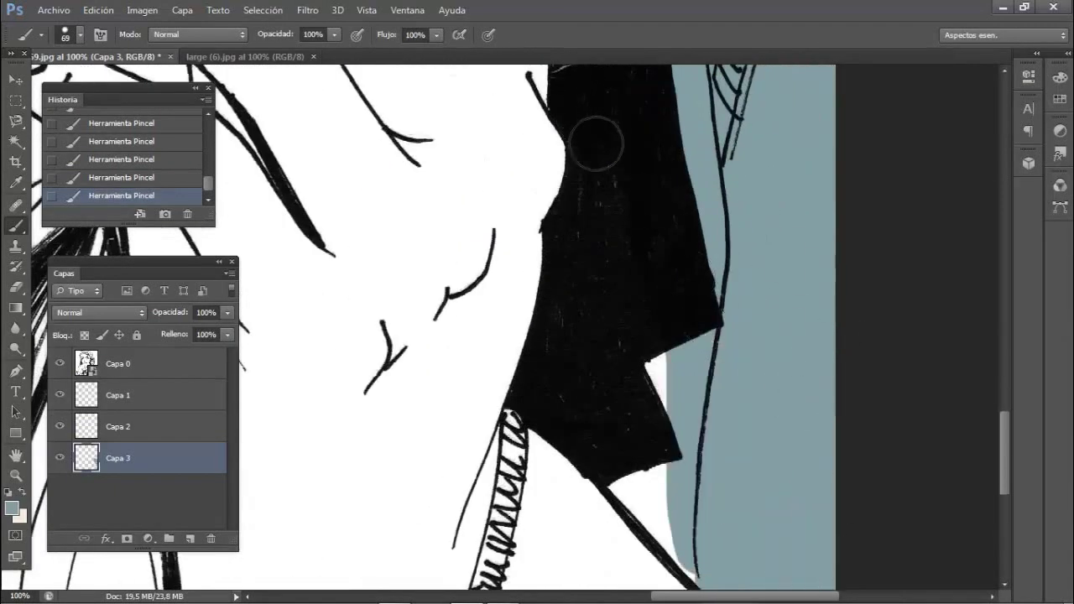
mouse_move(545, 402)
left_mouse_down()
mouse_move(588, 545)
mouse_move(663, 503)
left_mouse_up()
scroll(671, 252, "down", 4)
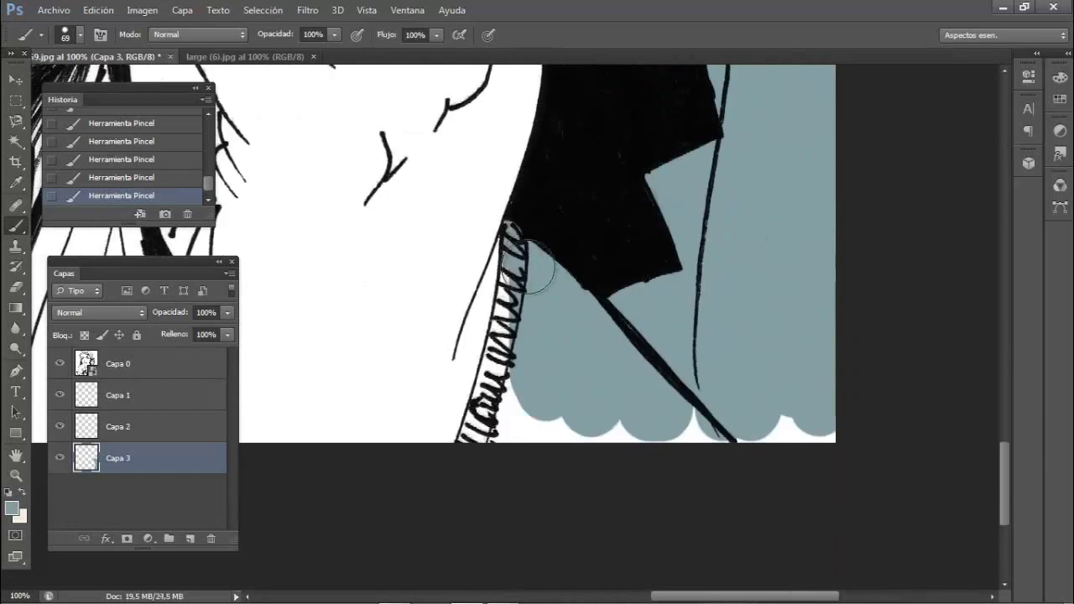
left_click_drag(503, 432, 623, 441)
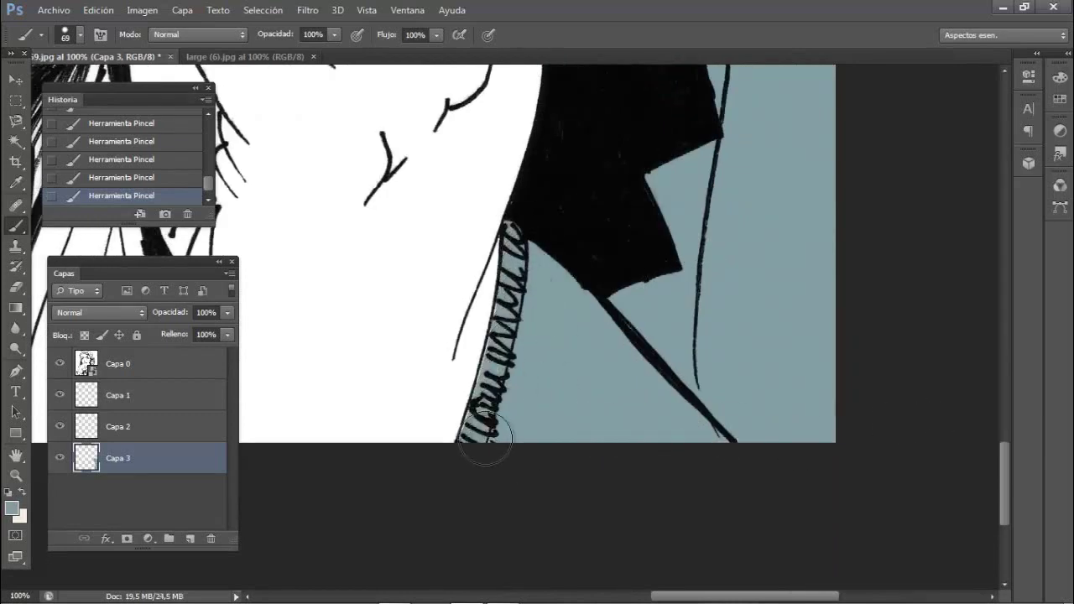
Reduce the brush to 8 px for touching up the small gap at the jacket shoulder beside the hair
scroll(616, 311, "up", 6)
key("bracketleft")
key("bracketleft")
key("bracketleft")
key("bracketleft")
key("bracketleft")
key("bracketleft")
key("bracketleft")
key("bracketleft")
key("bracketleft")
key("bracketleft")
key("bracketleft")
key("bracketleft")
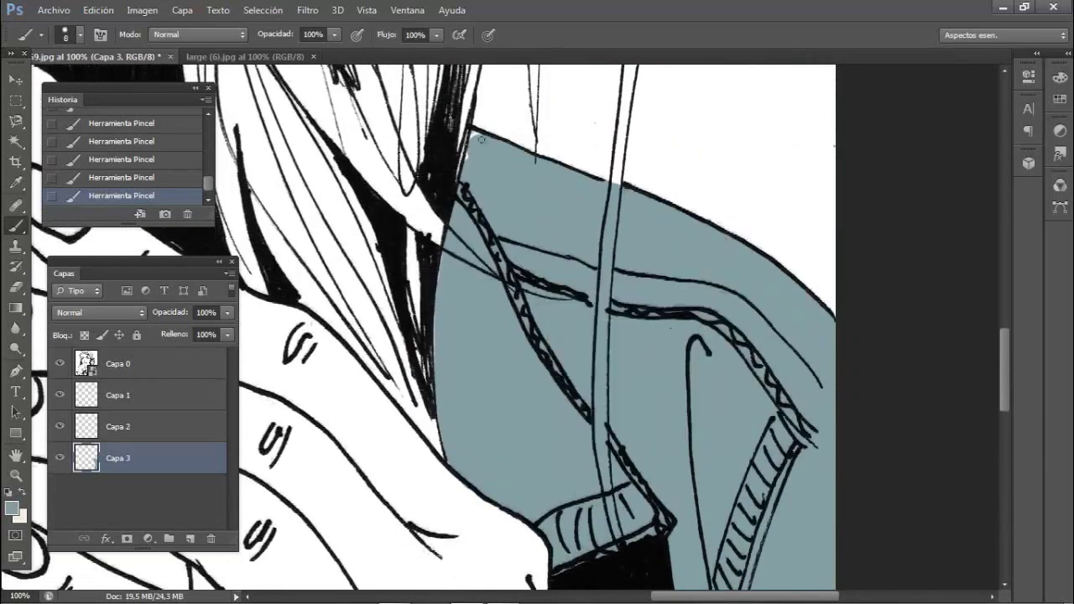
key("bracketleft")
key("bracketleft")
key("bracketleft")
key("bracketleft")
Fill the jacket collar edge and the area below the neckline with grey-blue using a 28 px brush, then enlarge it to 41 px
scroll(617, 327, "left", 10)
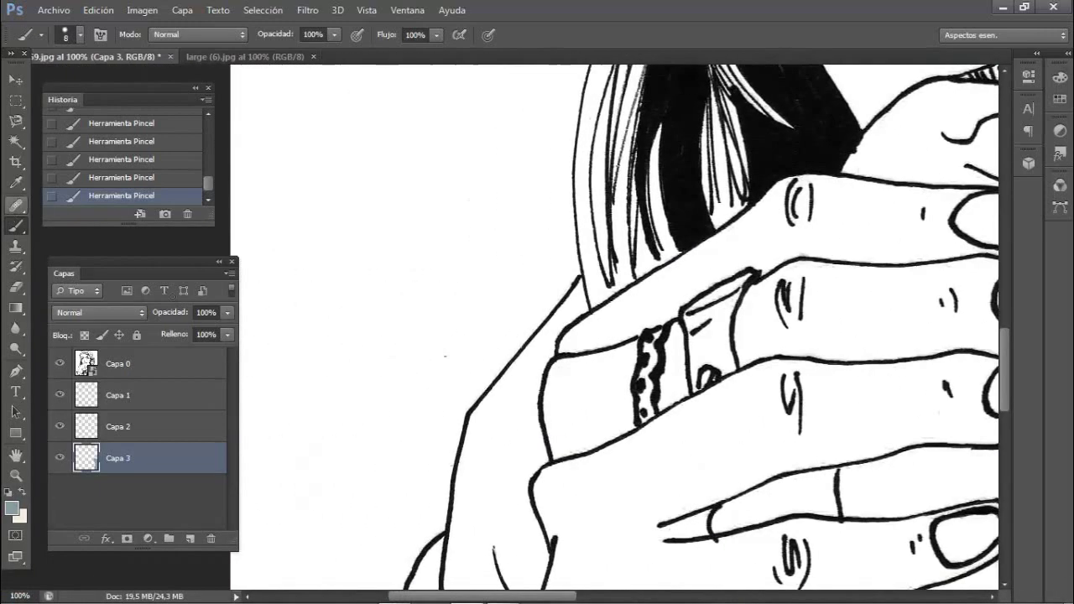
right_click(700, 422)
key("Escape")
scroll(942, 380, "down", 10)
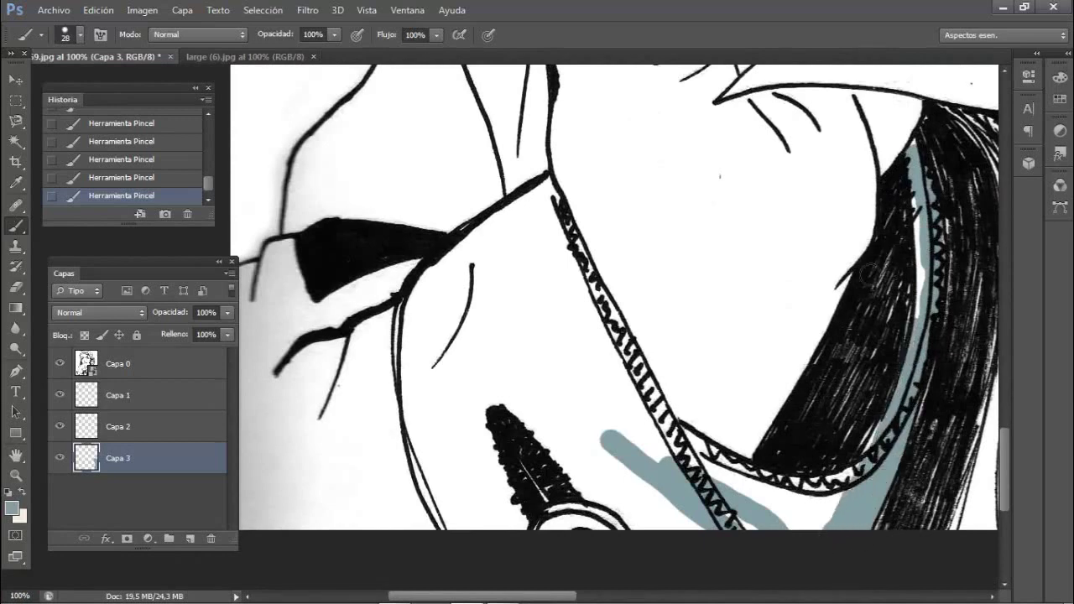
mouse_move(748, 484)
left_mouse_down()
mouse_move(839, 503)
mouse_move(827, 499)
left_mouse_up()
right_click(827, 499)
left_click_drag(872, 434, 881, 433)
key("Return")
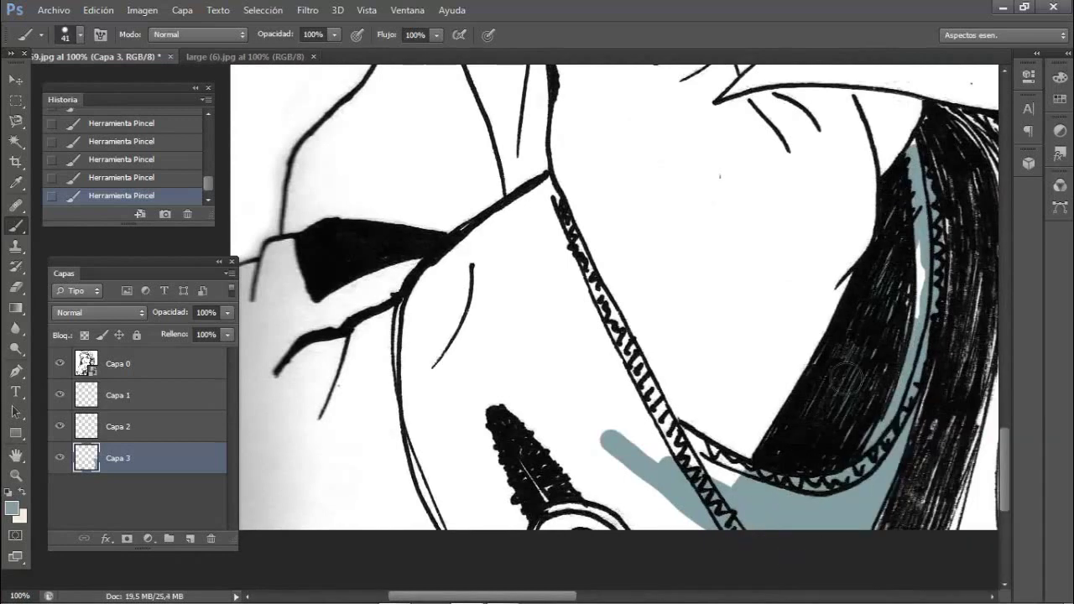
Fill the lower left jacket front, the sleeve folds and the zigzag trim with grey-blue out to the canvas edge
mouse_move(369, 302)
left_mouse_down()
mouse_move(498, 509)
mouse_move(625, 511)
mouse_move(628, 498)
mouse_move(679, 476)
left_mouse_up()
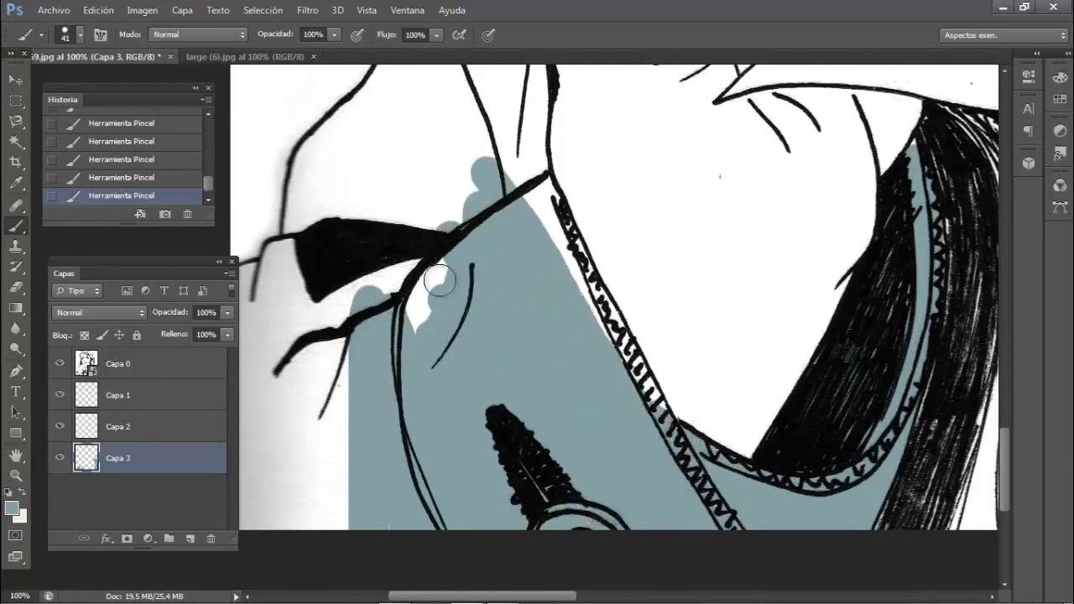
mouse_move(440, 282)
left_mouse_down()
mouse_move(252, 353)
mouse_move(252, 302)
mouse_move(289, 311)
mouse_move(309, 286)
left_mouse_up()
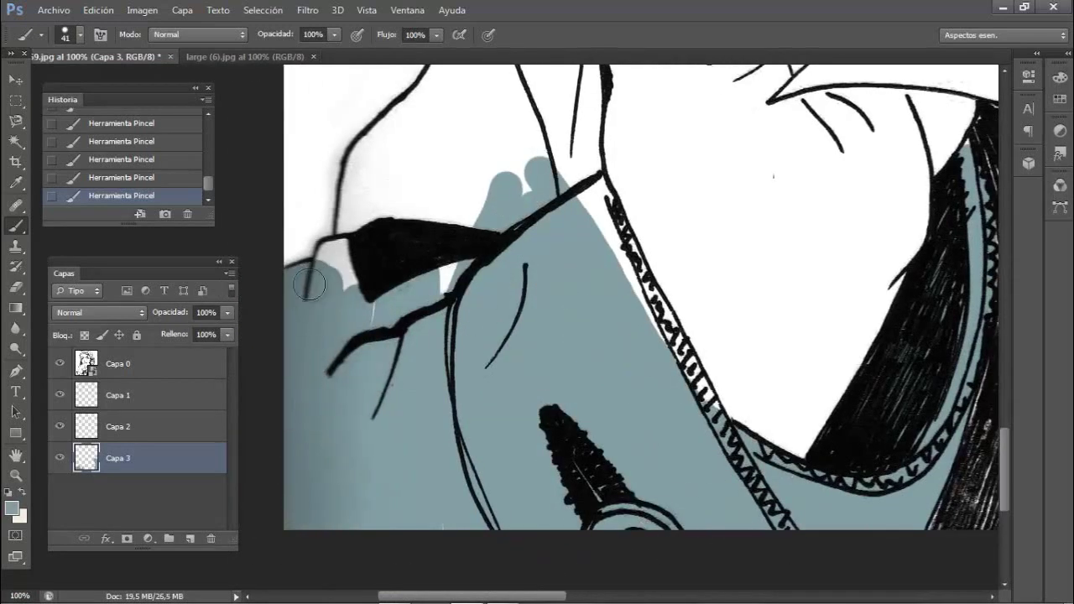
scroll(361, 295, "up", 3)
mouse_move(354, 362)
left_mouse_down()
mouse_move(406, 308)
mouse_move(497, 339)
mouse_move(569, 320)
mouse_move(590, 261)
left_mouse_up()
scroll(590, 262, "down", 2)
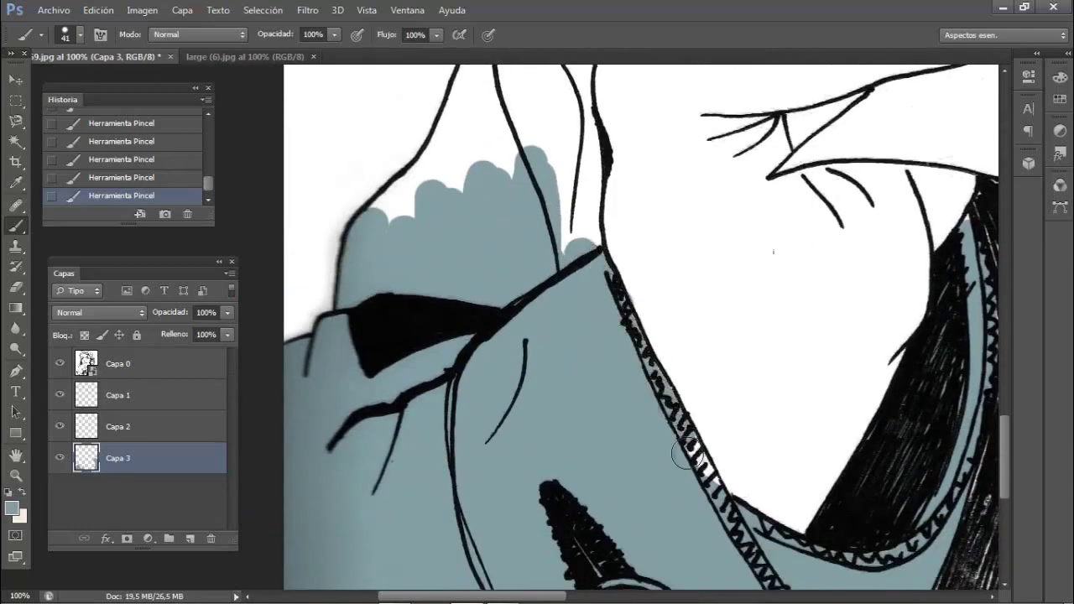
Extend the grey-blue fill up the left sleeve between its outer outline and the wrist
scroll(508, 316, "up", 4)
mouse_move(512, 194)
left_mouse_down()
mouse_move(487, 221)
mouse_move(432, 344)
mouse_move(391, 380)
mouse_move(474, 307)
mouse_move(461, 283)
mouse_move(521, 206)
mouse_move(585, 420)
left_mouse_up()
left_click_drag(579, 293, 583, 217)
scroll(536, 287, "up", 3)
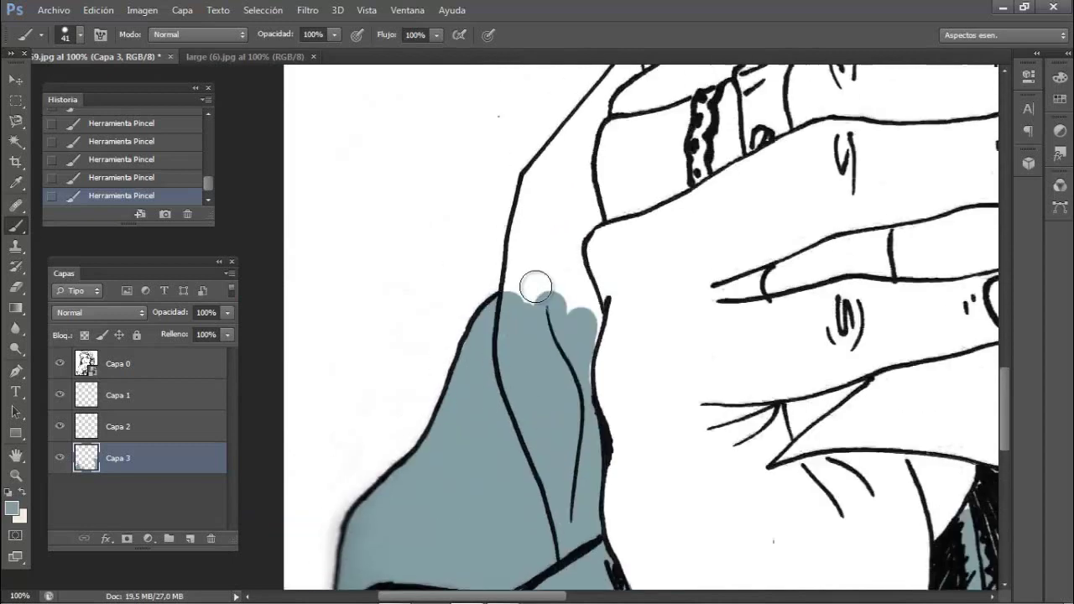
scroll(554, 327, "up", 2)
Reduce the brush to 24 px and fill the upper left sleeve beside the fingers with grey-blue
key("ctrl+plus")
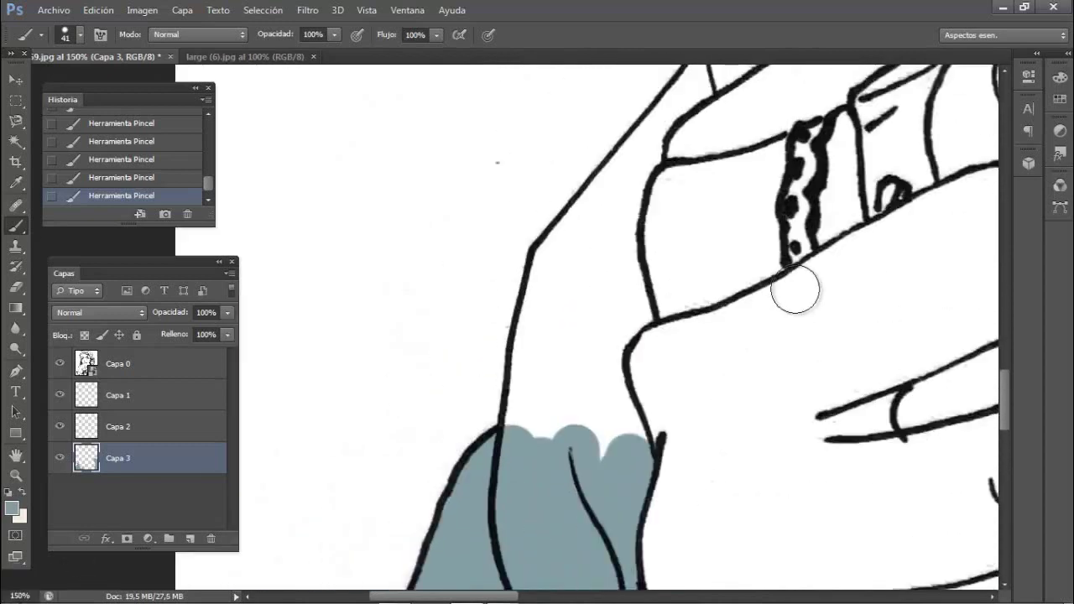
key("bracketleft")
key("bracketleft")
left_click(544, 265)
mouse_move(535, 306)
left_mouse_down()
mouse_move(519, 445)
mouse_move(593, 359)
mouse_move(638, 470)
left_mouse_up()
scroll(696, 197, "up", 3)
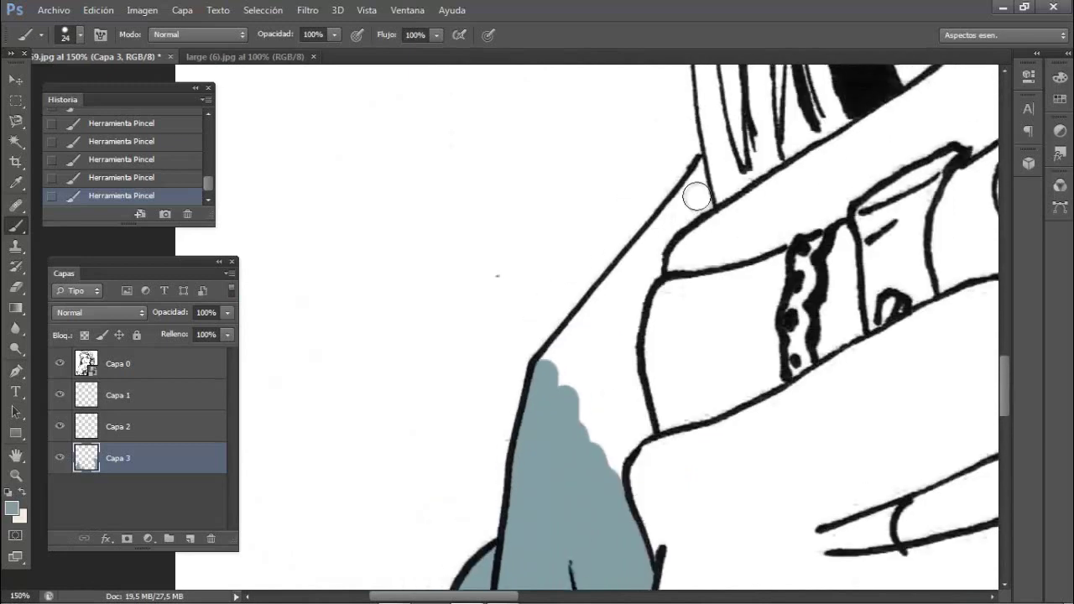
mouse_move(643, 276)
left_mouse_down()
mouse_move(625, 350)
mouse_move(640, 425)
mouse_move(617, 454)
mouse_move(618, 297)
left_mouse_up()
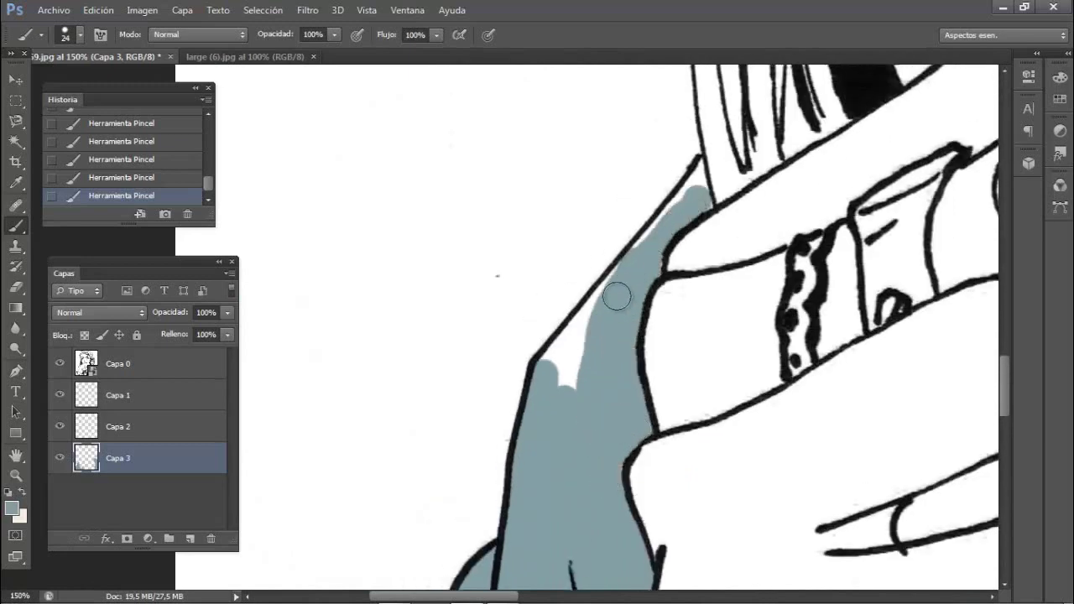
Fill the pointed tip of the left shoulder with a 5 px brush and erase the overrun with a 10 px eraser
scroll(568, 382, "up", 1)
scroll(628, 308, "up", 1)
right_click(731, 230)
left_click_drag(750, 262, 743, 262)
key("Return")
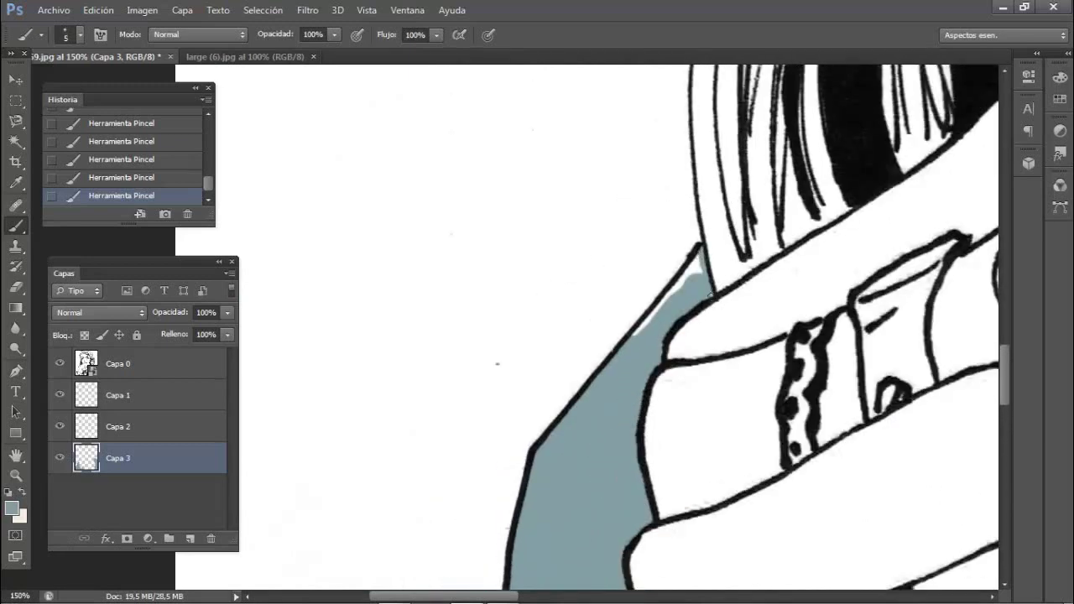
left_click(15, 286)
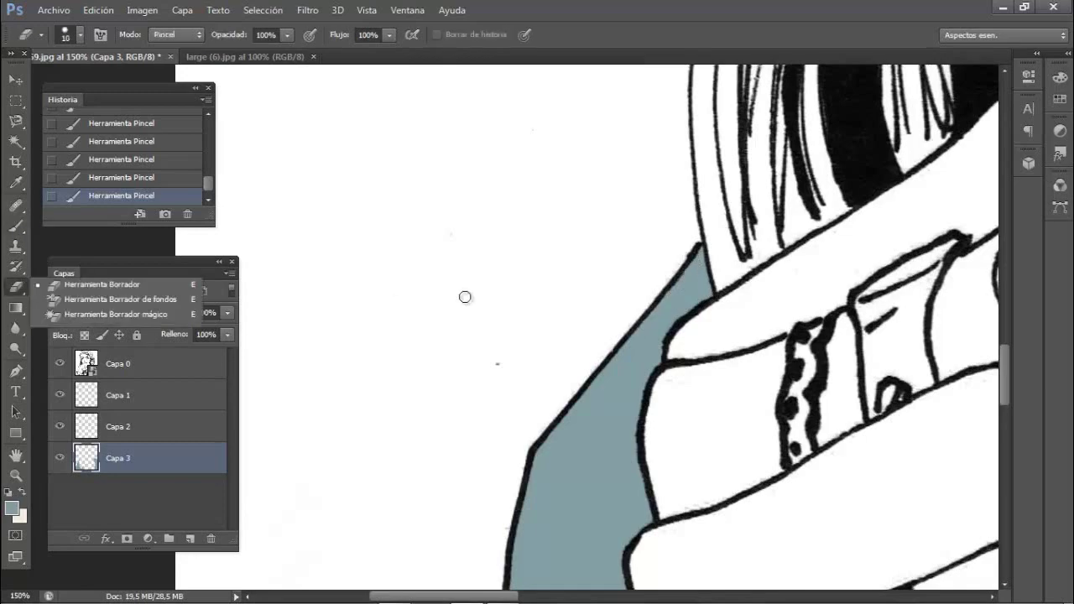
left_click_drag(1005, 382, 1011, 467)
left_click(700, 343)
Add a new layer above the jacket layer and set the foreground to a dark red based on the reference photo's nails
left_click_drag(543, 595, 856, 595)
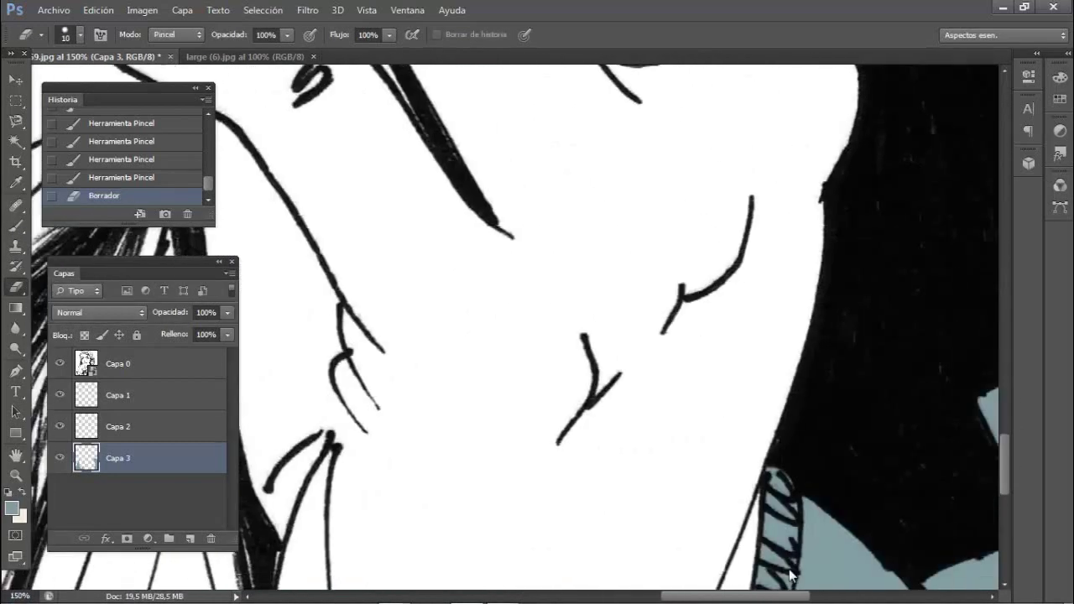
left_click_drag(1005, 465, 1005, 357)
type("25")
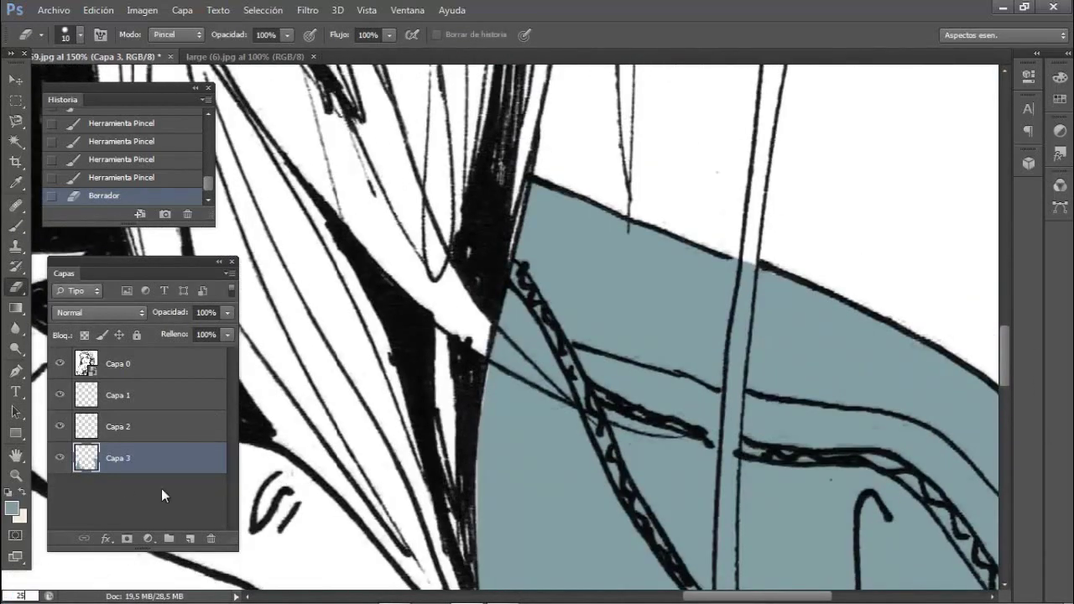
key("Return")
key("ctrl+shift+alt+n")
key("ctrl+Tab")
left_click(15, 183)
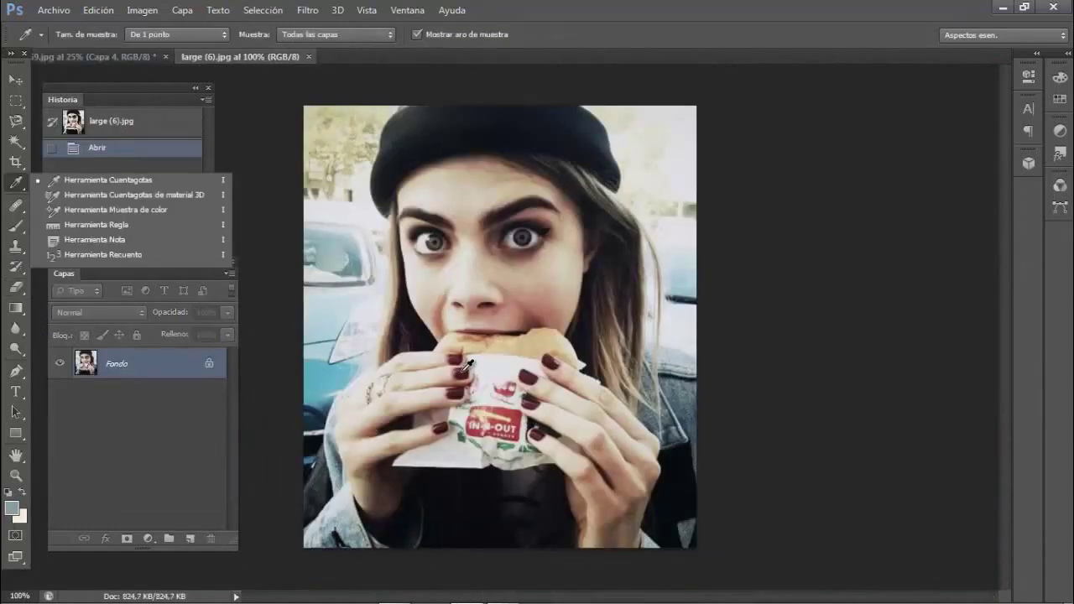
key("ctrl+Tab")
left_click(12, 508)
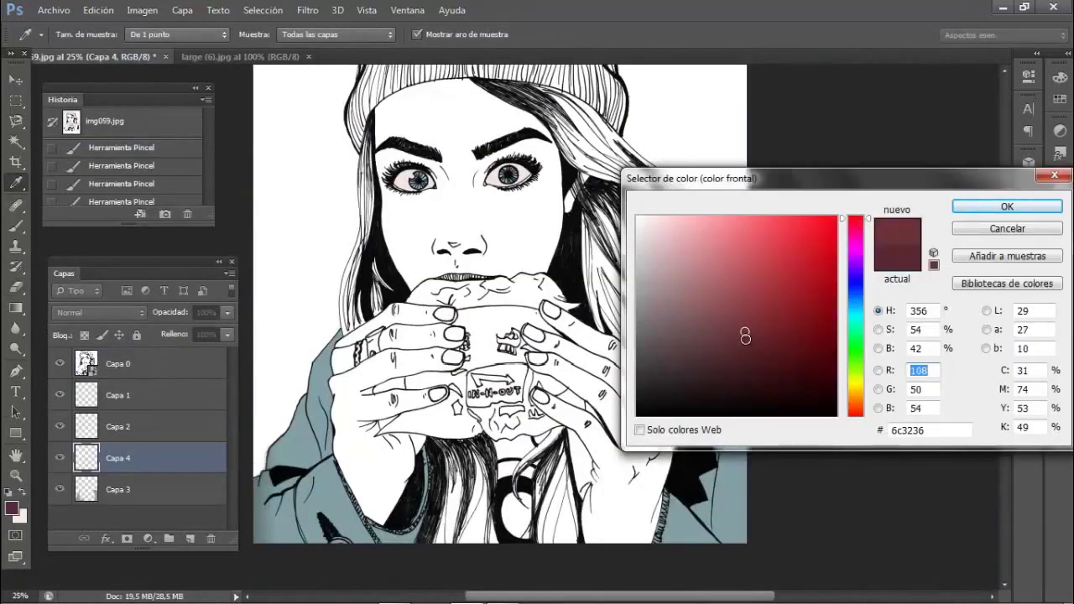
key("Return")
left_click(12, 508)
key("Return")
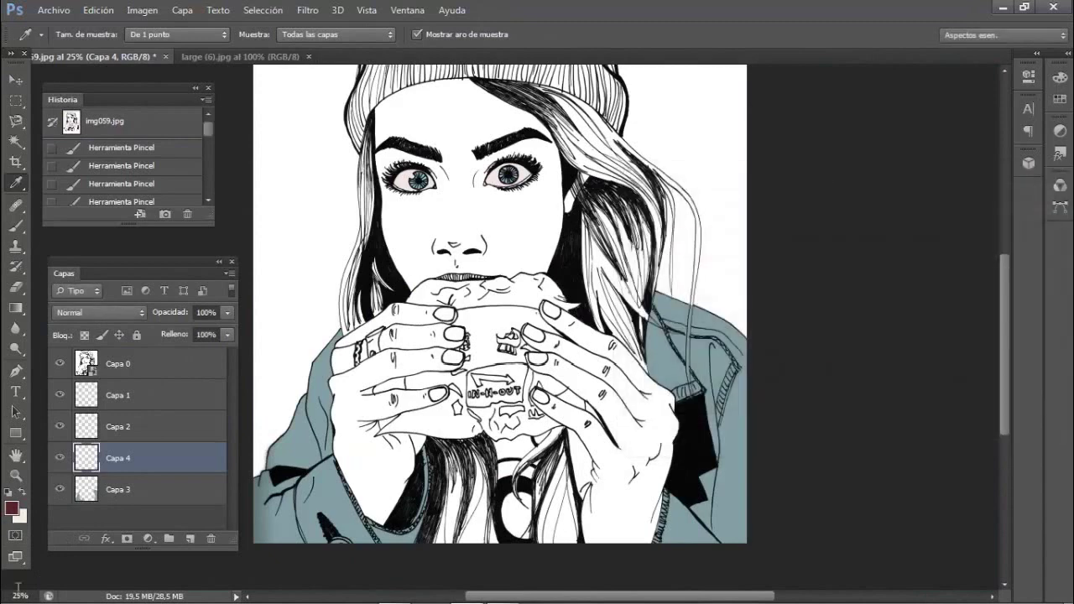
Set the brush to 26 px and paint the uppermost fingernail of the right-side hand dark red
type("100")
key("Return")
key("b")
right_click(545, 332)
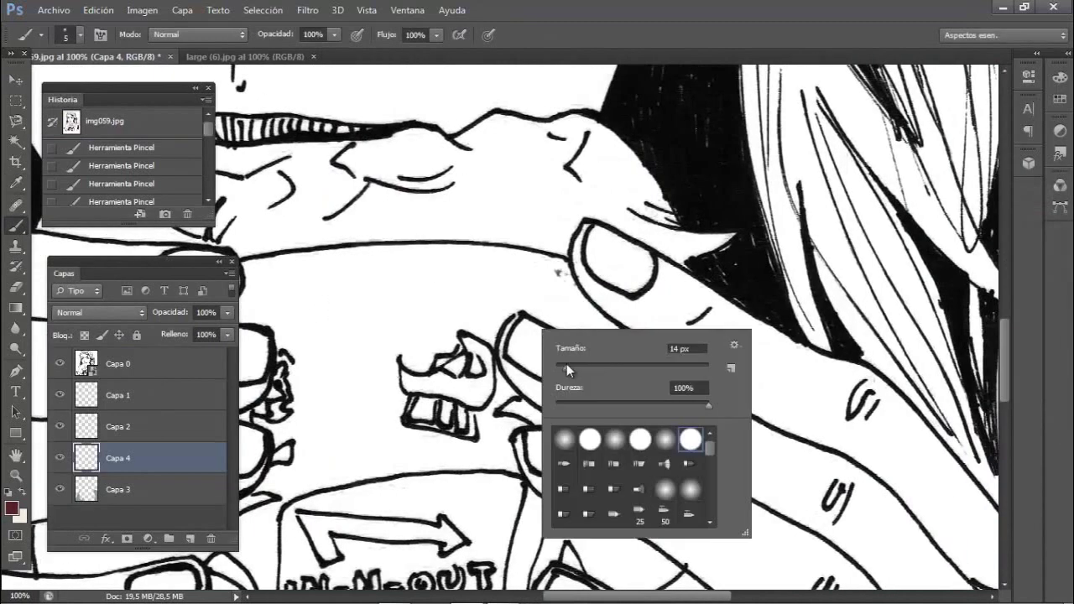
type("26")
left_click(596, 244)
left_click_drag(633, 283, 612, 241)
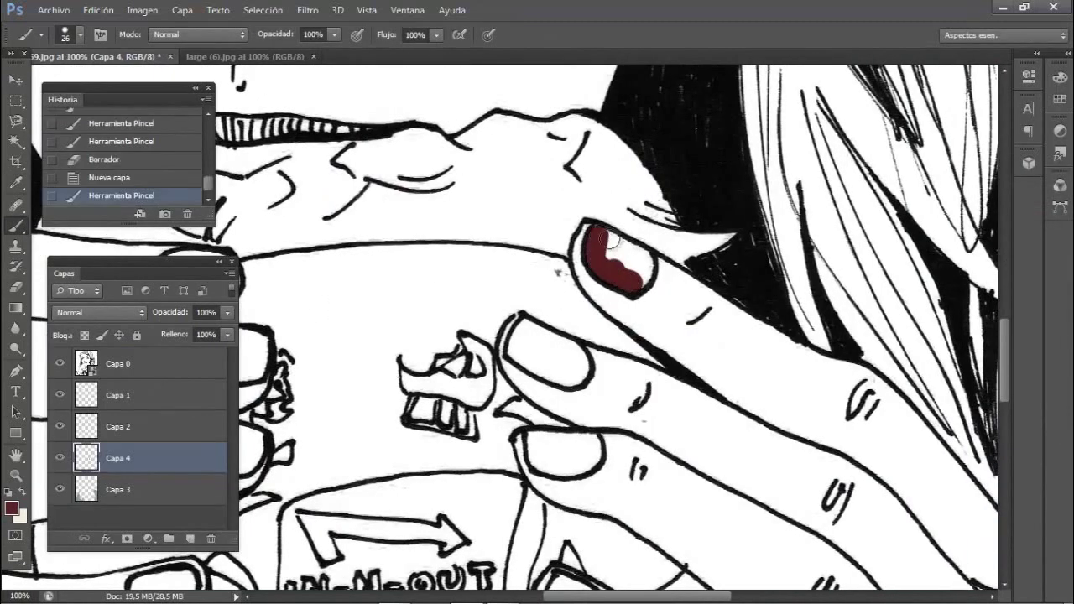
left_click_drag(629, 283, 614, 259)
scroll(525, 306, "down", 1)
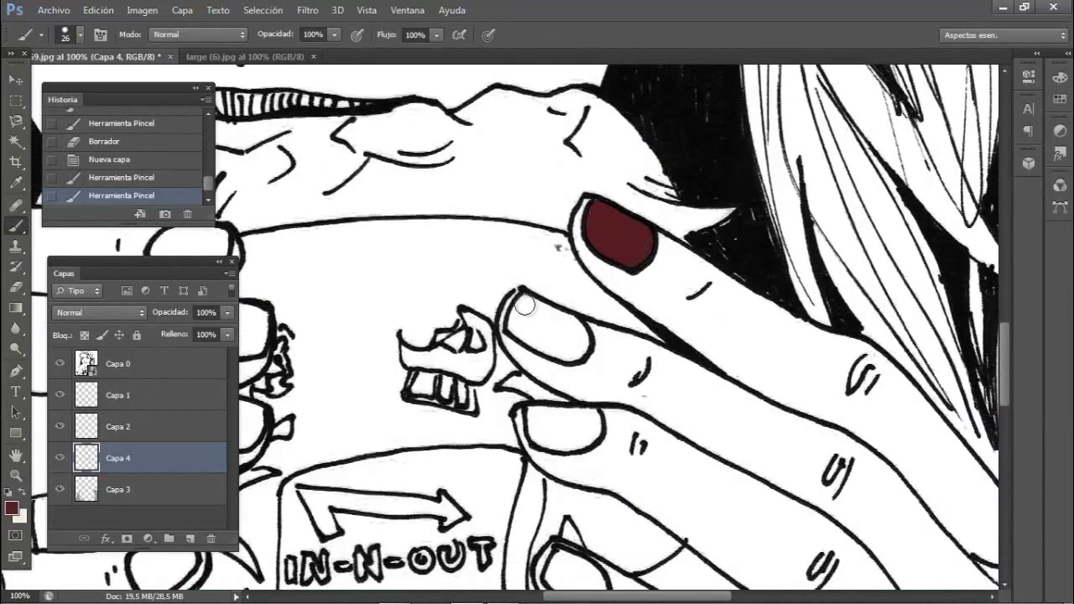
Paint the three remaining fingernails of the right-side hand dark red
left_click(565, 338)
scroll(537, 299, "down", 3)
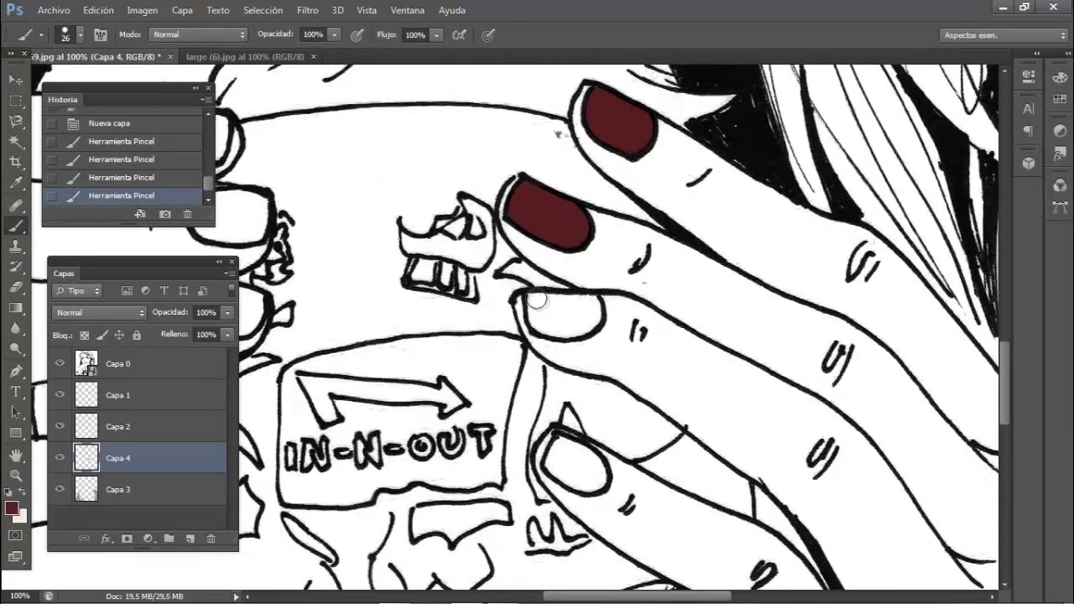
left_click(553, 315)
scroll(561, 358, "down", 3)
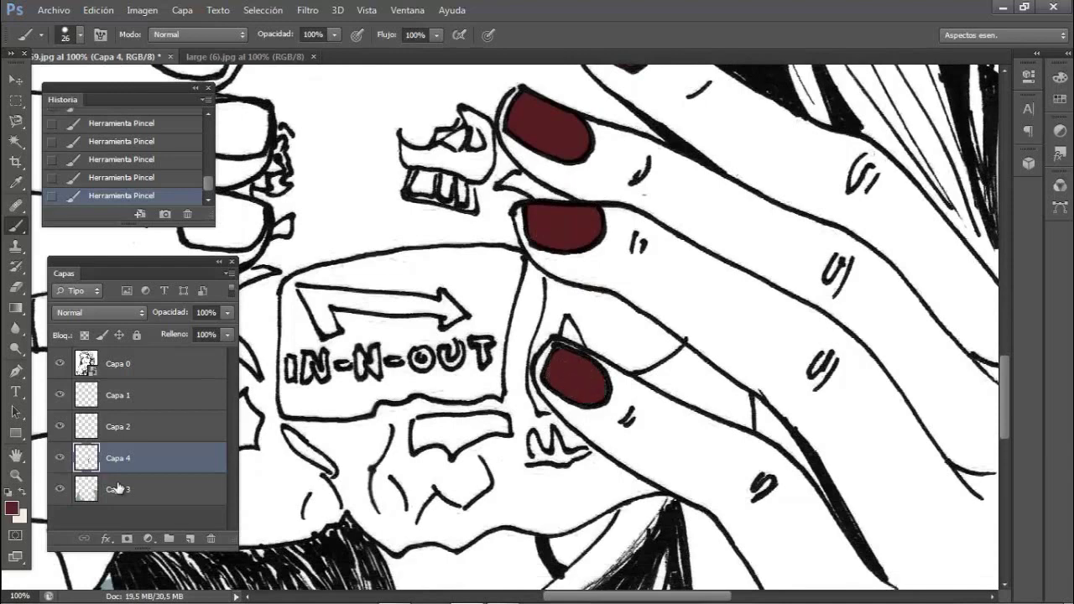
Rename the jacket layer "shirt", the nail layer "nails" and both eye colour layers "eyes"
double_click(117, 489)
type("shirt")
double_click(116, 426)
type("eyes")
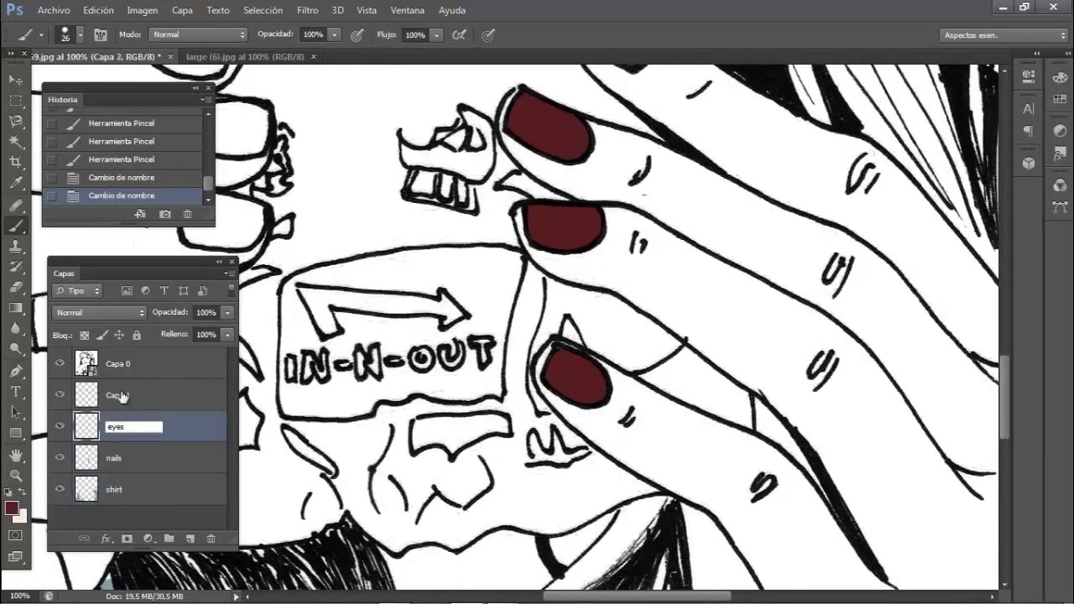
double_click(116, 394)
type("eyes")
key("Return")
Paint the four fingernails of the left-side hand dark red on the upper "eyes" layer
left_click_drag(654, 596, 589, 597)
left_click(464, 362)
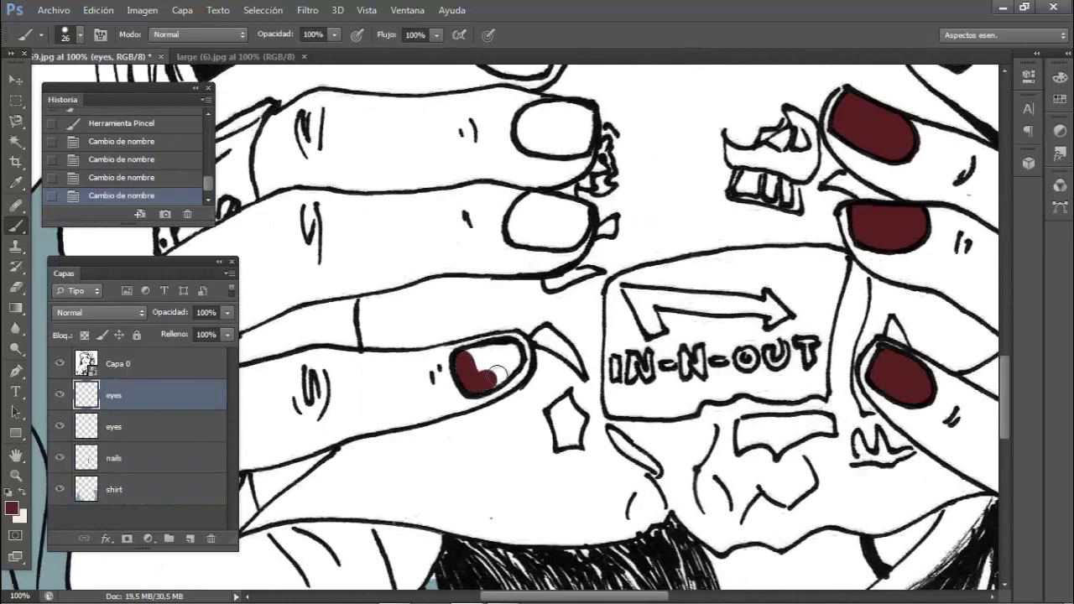
left_click(484, 367)
scroll(532, 281, "up", 3)
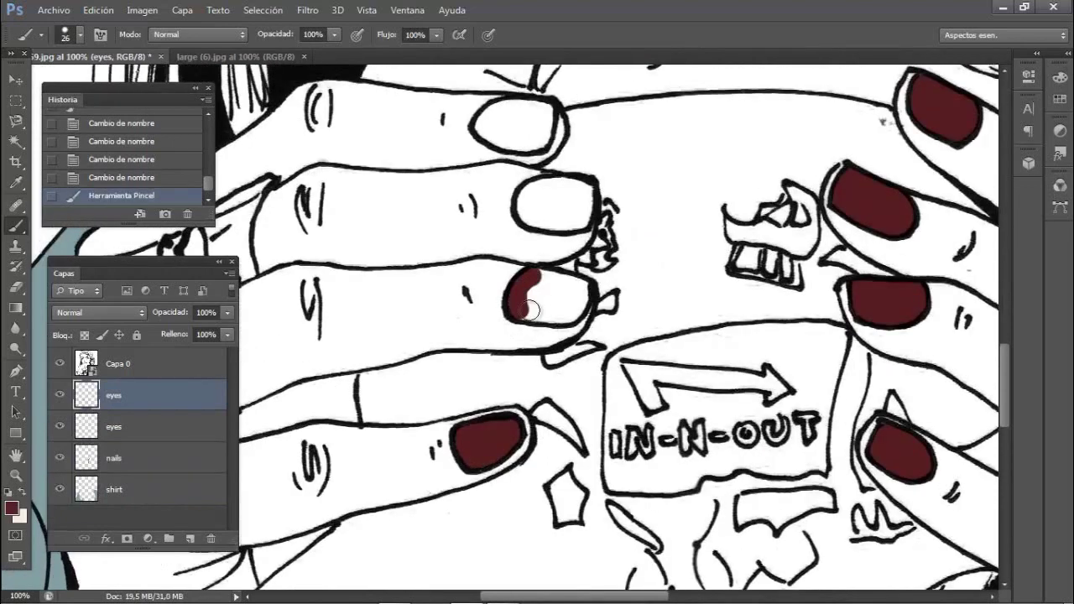
scroll(574, 286, "up", 3)
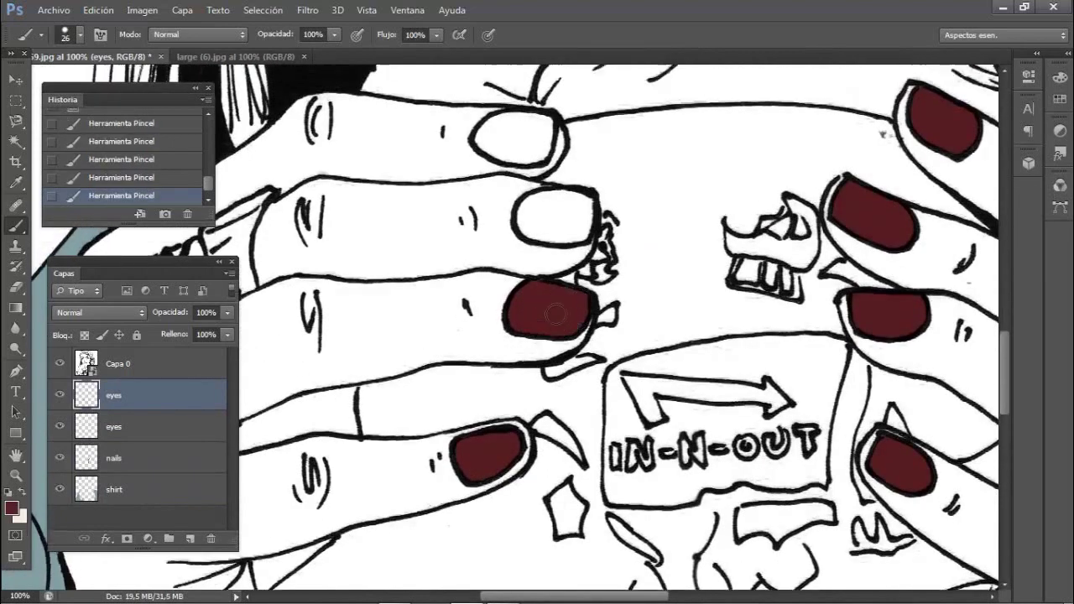
left_click_drag(547, 289, 526, 311)
scroll(567, 304, "up", 1)
left_click(526, 281)
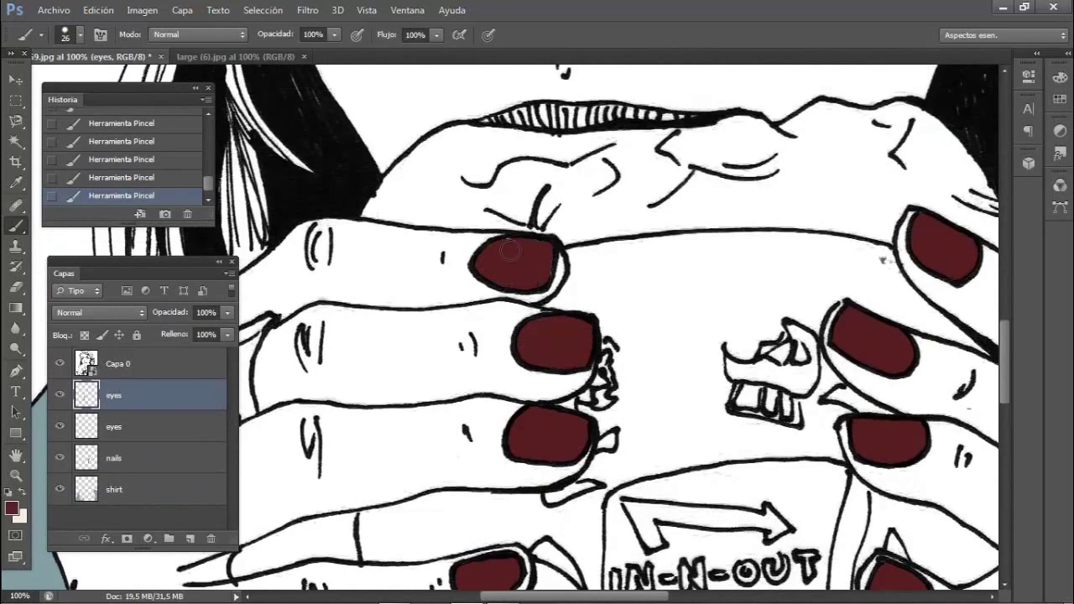
Set the foreground colour to light brown #b58257 and add a layer named "burger" directly above the "shirt" layer
key("i")
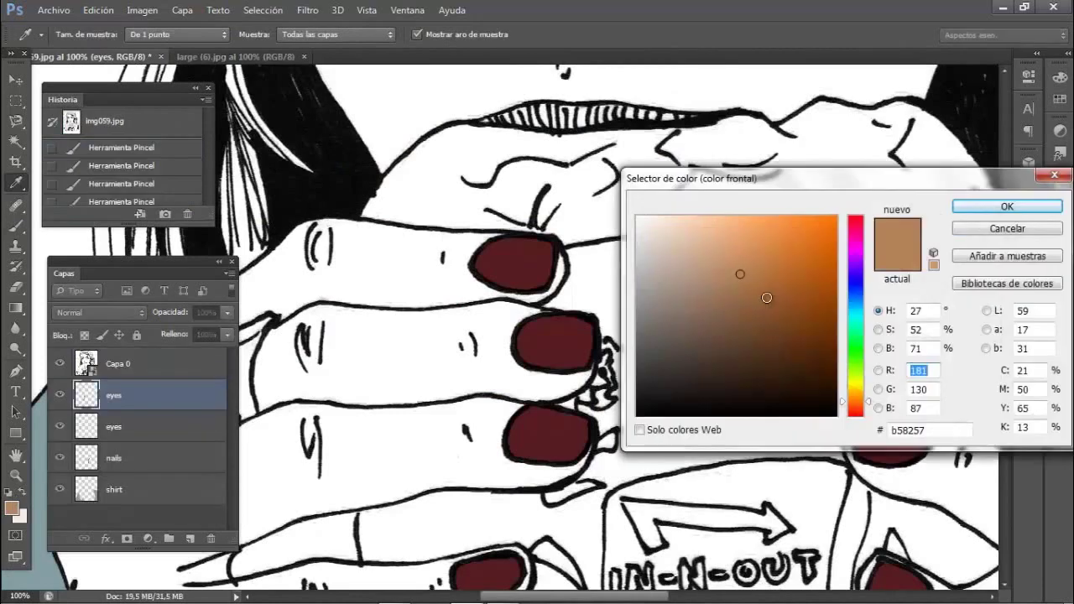
left_click(990, 208)
left_click(159, 489)
left_click(190, 538)
double_click(117, 489)
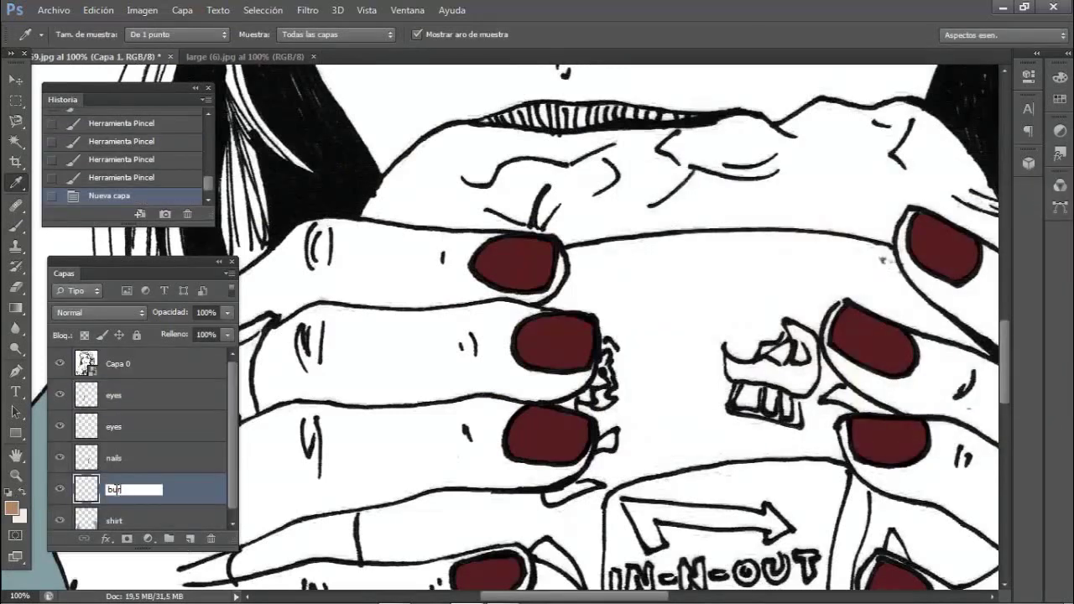
type("burger")
key("Return")
key("b")
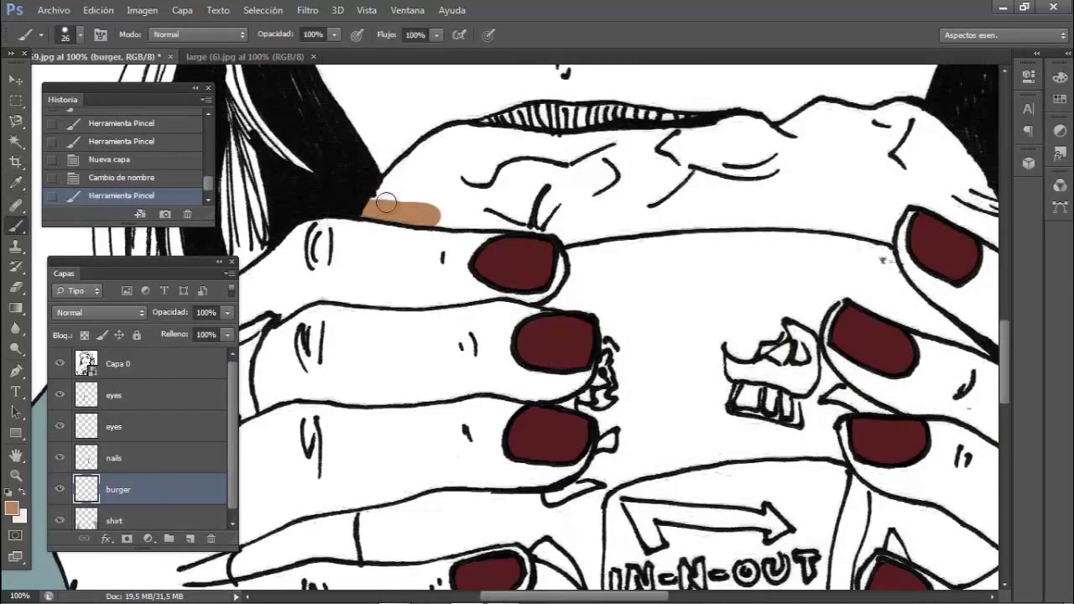
Paint the left part of the burger bun light brown with the 26 px brush, between the lips and the fingers
left_click_drag(394, 185, 453, 219)
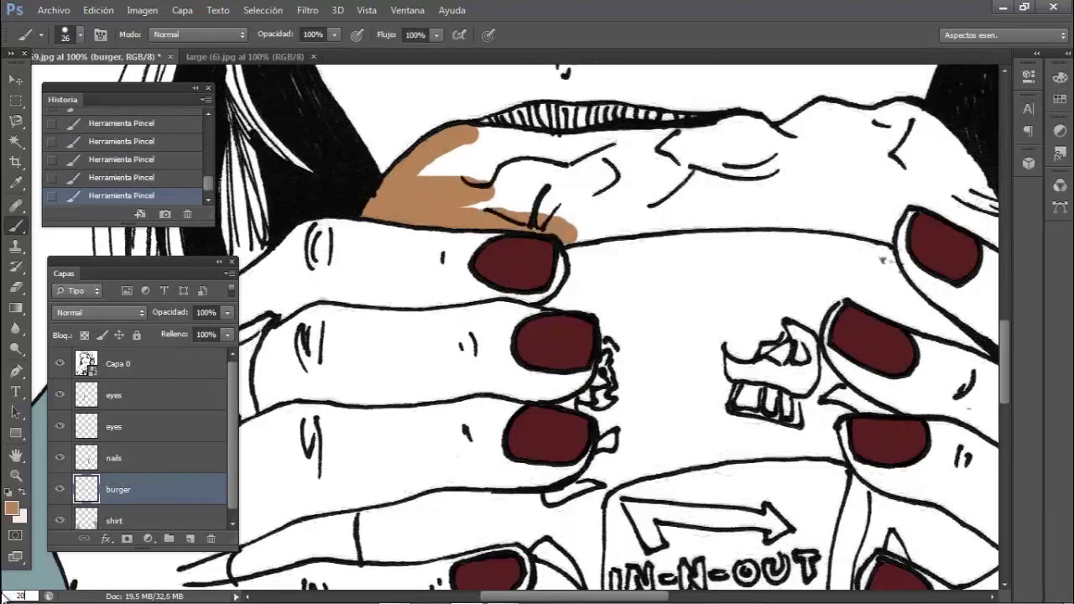
scroll(503, 84, "up", 1)
mouse_move(453, 168)
left_mouse_down()
mouse_move(755, 210)
mouse_move(592, 357)
left_mouse_up()
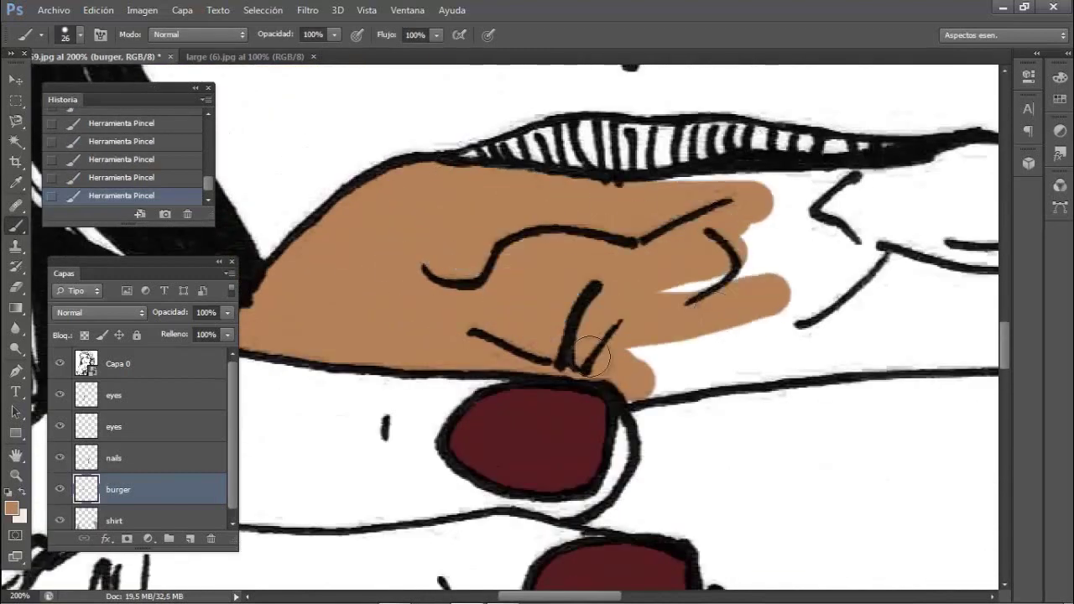
Paint the remaining middle and right parts of the burger bun light brown, out to the tip beside the right-hand index finger
scroll(372, 419, "right", 5)
left_click(168, 177)
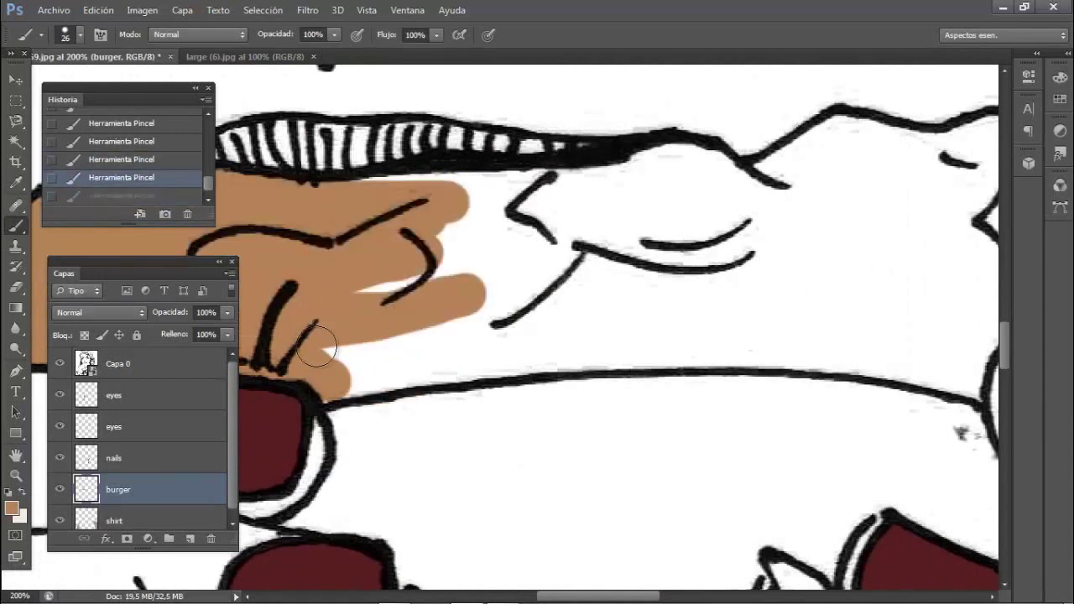
mouse_move(316, 344)
left_mouse_down()
mouse_move(359, 192)
mouse_move(395, 168)
mouse_move(808, 226)
left_mouse_up()
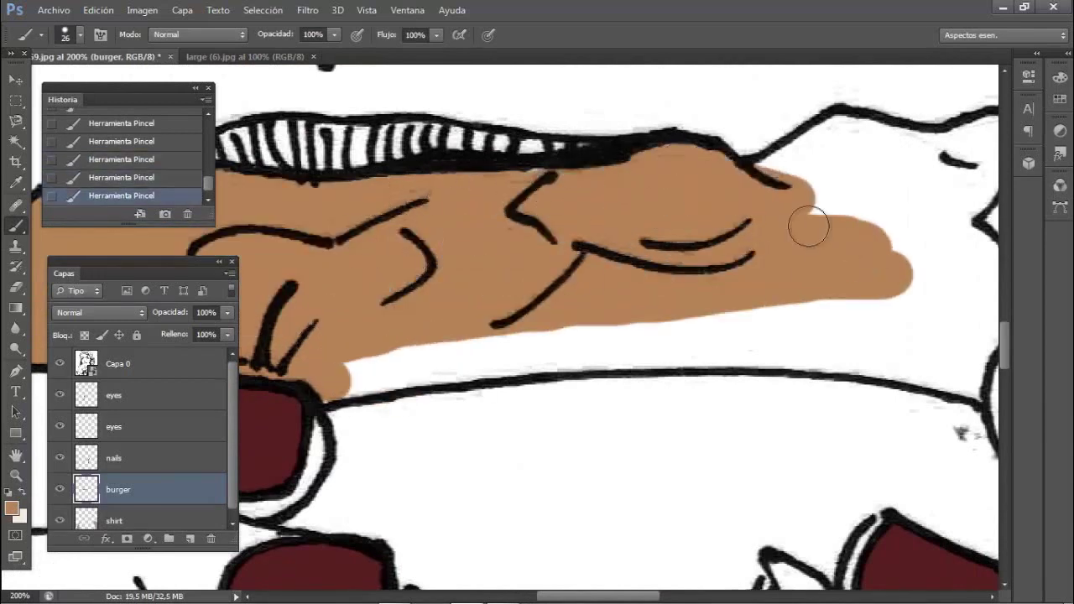
mouse_move(331, 380)
left_mouse_down()
mouse_move(508, 355)
mouse_move(836, 352)
mouse_move(973, 382)
left_mouse_up()
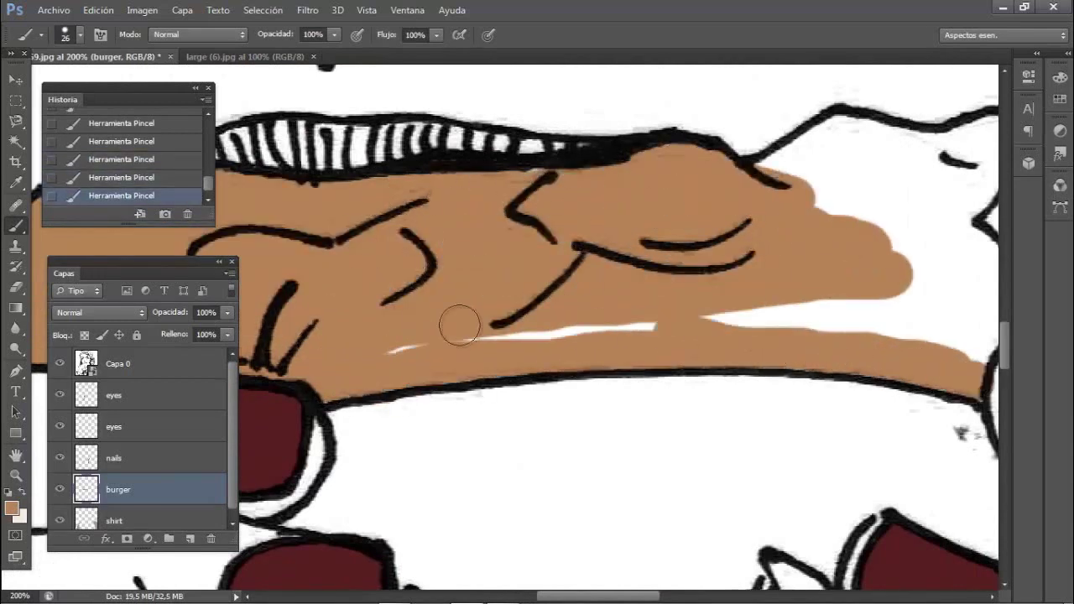
left_click_drag(459, 326, 923, 312)
scroll(797, 319, "right", 4)
mouse_move(780, 289)
left_mouse_down()
mouse_move(719, 324)
mouse_move(595, 182)
mouse_move(635, 141)
mouse_move(766, 149)
mouse_move(726, 180)
mouse_move(798, 302)
mouse_move(956, 377)
left_mouse_up()
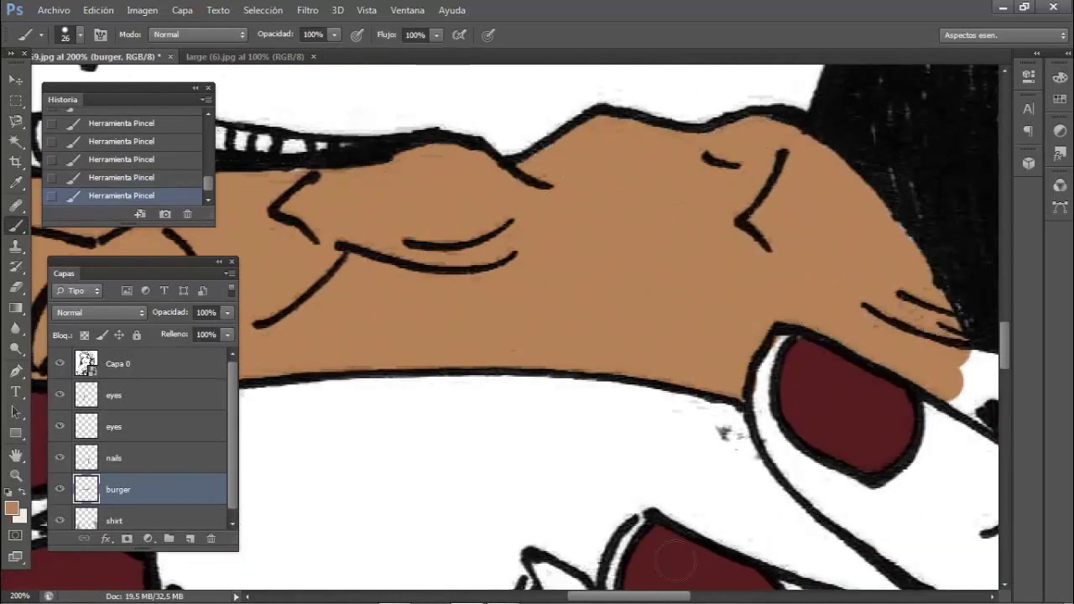
scroll(676, 562, "right", 6)
left_click_drag(612, 383, 608, 368)
Add a layer named "black" directly above the two "eyes" layers and set the foreground colour to very dark grey
type("25")
key("Return")
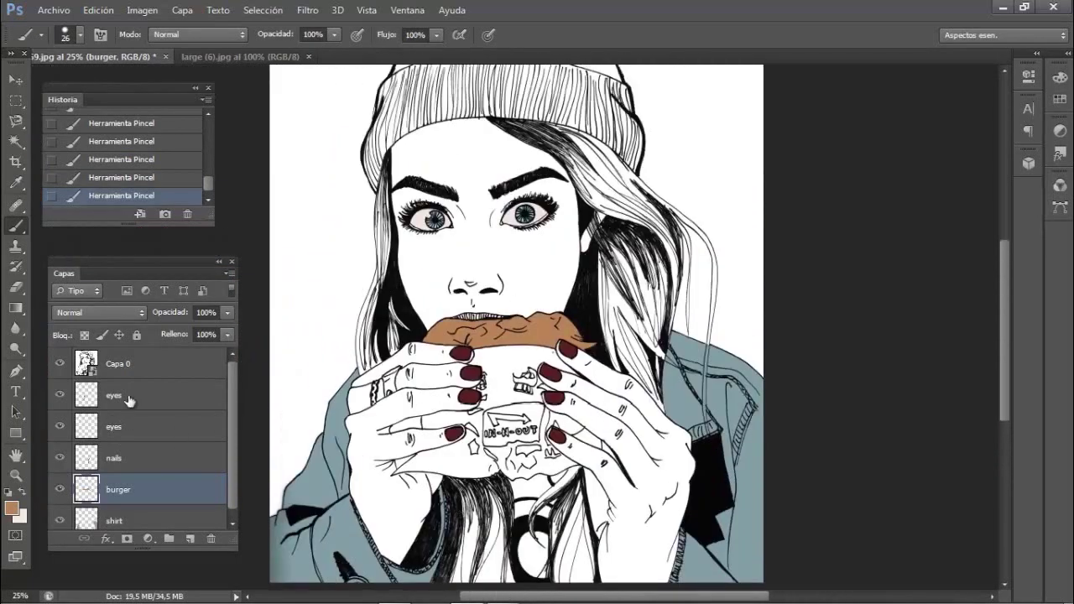
left_click(130, 401)
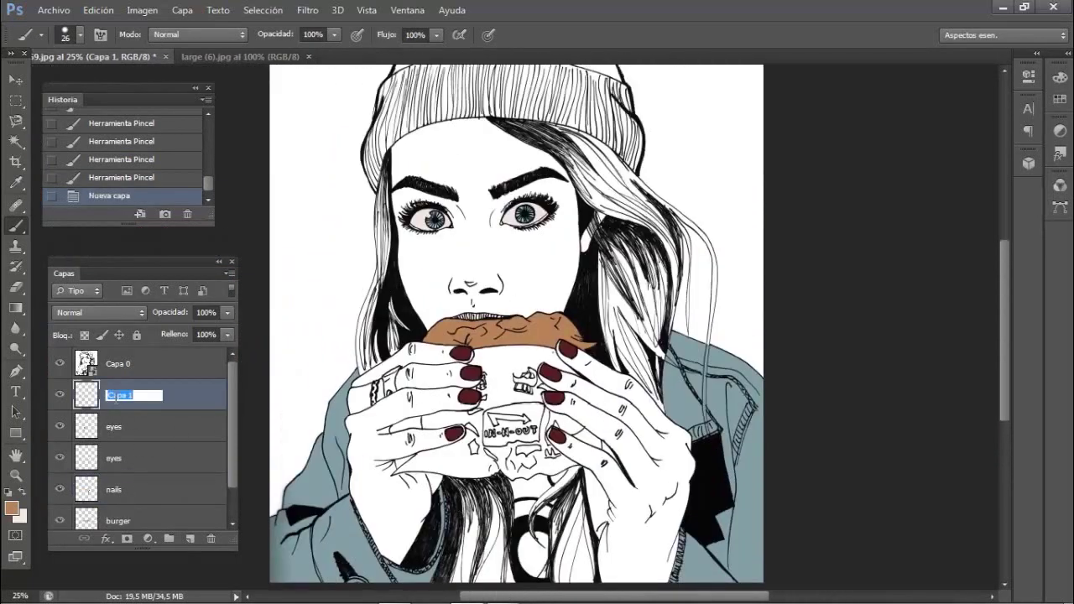
left_click(11, 507)
left_click(645, 376)
left_click(988, 209)
left_click(19, 596)
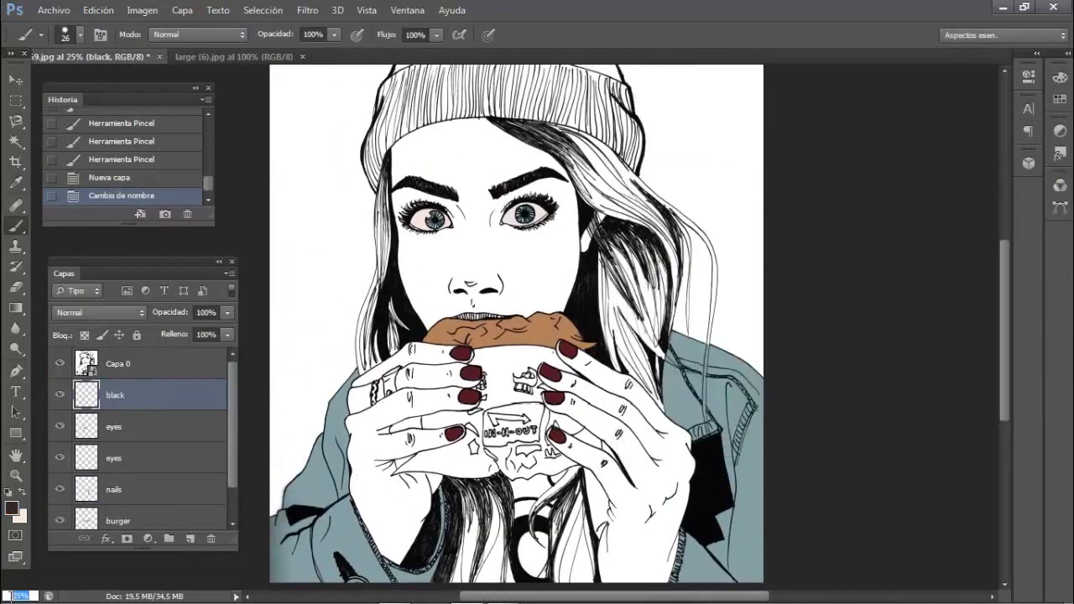
Paint the left side of the ribbed beanie band dark grey with the 26 px brush, down to its lower point
type("200")
key("Return")
scroll(935, 362, "up", 10)
scroll(936, 362, "left", 5)
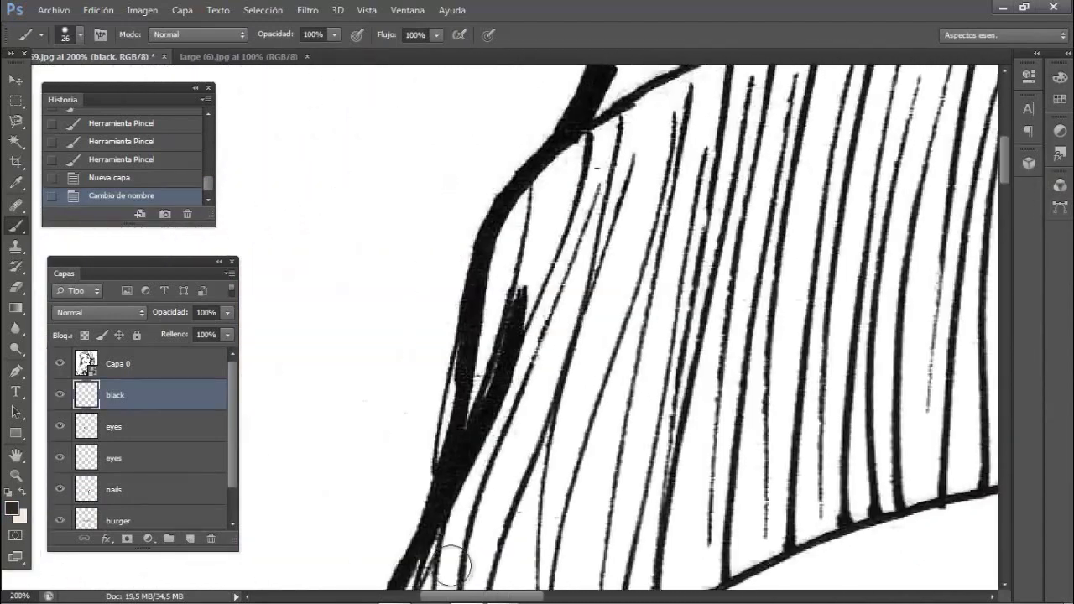
left_click_drag(530, 146, 468, 453)
mouse_move(537, 271)
left_mouse_down()
mouse_move(504, 470)
mouse_move(754, 277)
left_mouse_up()
scroll(587, 335, "down", 5)
mouse_move(453, 185)
left_mouse_down()
mouse_move(419, 285)
mouse_move(401, 550)
mouse_move(470, 336)
mouse_move(738, 126)
left_mouse_up()
scroll(738, 126, "down", 1)
mouse_move(557, 327)
left_mouse_down()
mouse_move(767, 95)
mouse_move(730, 180)
mouse_move(684, 235)
left_mouse_up()
scroll(684, 235, "down", 4)
mouse_move(546, 143)
left_mouse_down()
mouse_move(466, 428)
mouse_move(415, 283)
left_mouse_up()
scroll(415, 284, "down", 1)
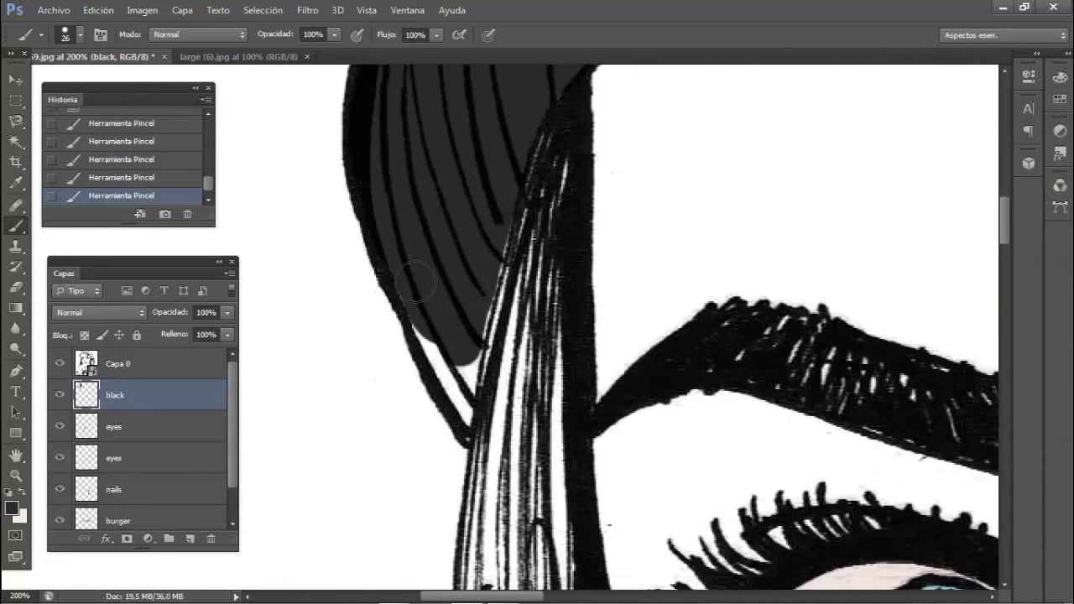
Erase the dark grey overspill outside the beanie's lower left point with the 10 px eraser
scroll(444, 360, "down", 1)
key("e")
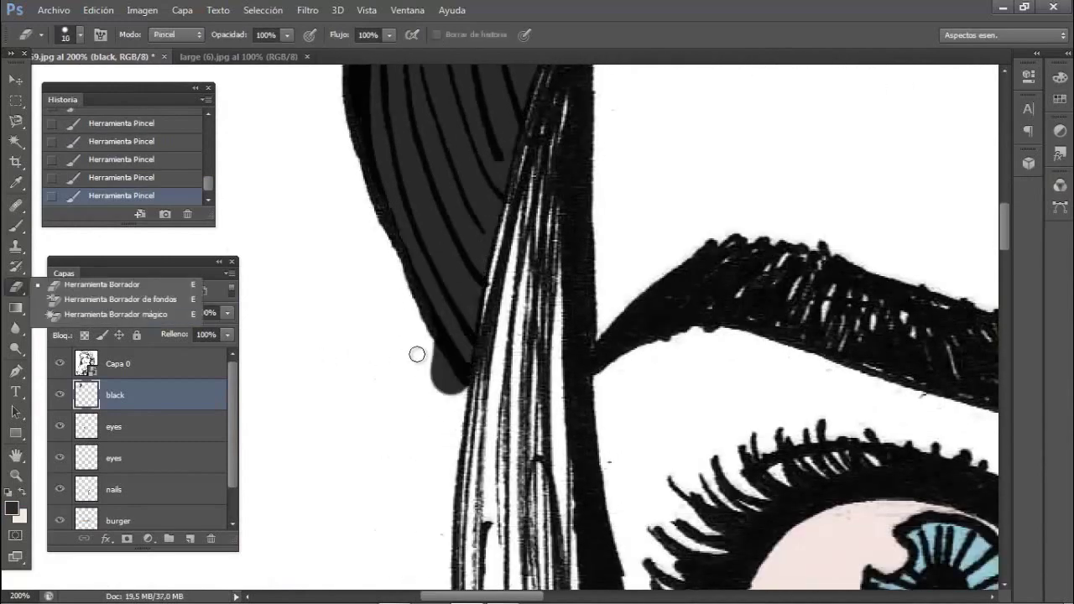
left_click_drag(436, 344, 445, 394)
key("b")
Paint the upper part of the ribbed beanie band dark grey, from the left side along the top edge to the right corner
scroll(1003, 208, "up", 2)
scroll(1003, 208, "up", 3)
mouse_move(545, 100)
left_mouse_down()
mouse_move(671, 167)
mouse_move(838, 218)
mouse_move(755, 335)
left_mouse_up()
scroll(1005, 179, "up", 3)
mouse_move(393, 376)
left_mouse_down()
mouse_move(709, 247)
mouse_move(926, 206)
mouse_move(553, 369)
mouse_move(981, 218)
mouse_move(864, 252)
left_mouse_up()
left_click_drag(560, 597, 639, 597)
mouse_move(286, 216)
left_mouse_down()
mouse_move(298, 202)
mouse_move(490, 194)
mouse_move(642, 202)
mouse_move(872, 241)
left_mouse_up()
mouse_move(265, 254)
left_mouse_down()
mouse_move(243, 289)
mouse_move(965, 336)
mouse_move(269, 439)
mouse_move(588, 524)
left_mouse_up()
left_click_drag(568, 598, 639, 598)
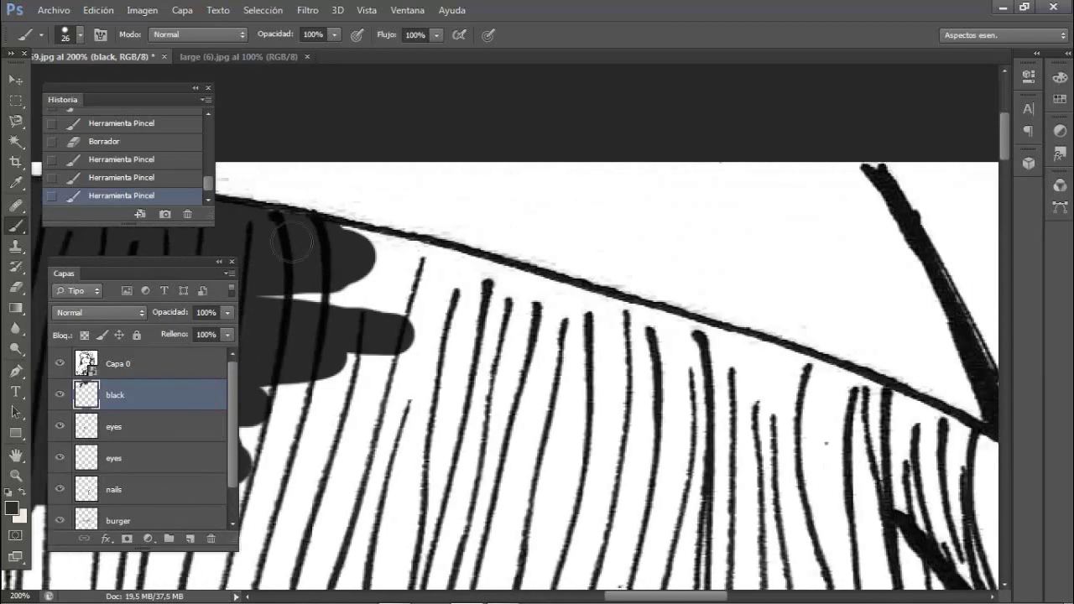
mouse_move(420, 265)
left_mouse_down()
mouse_move(268, 369)
mouse_move(791, 462)
mouse_move(251, 520)
mouse_move(620, 577)
mouse_move(654, 597)
left_mouse_up()
scroll(330, 260, "down", 1)
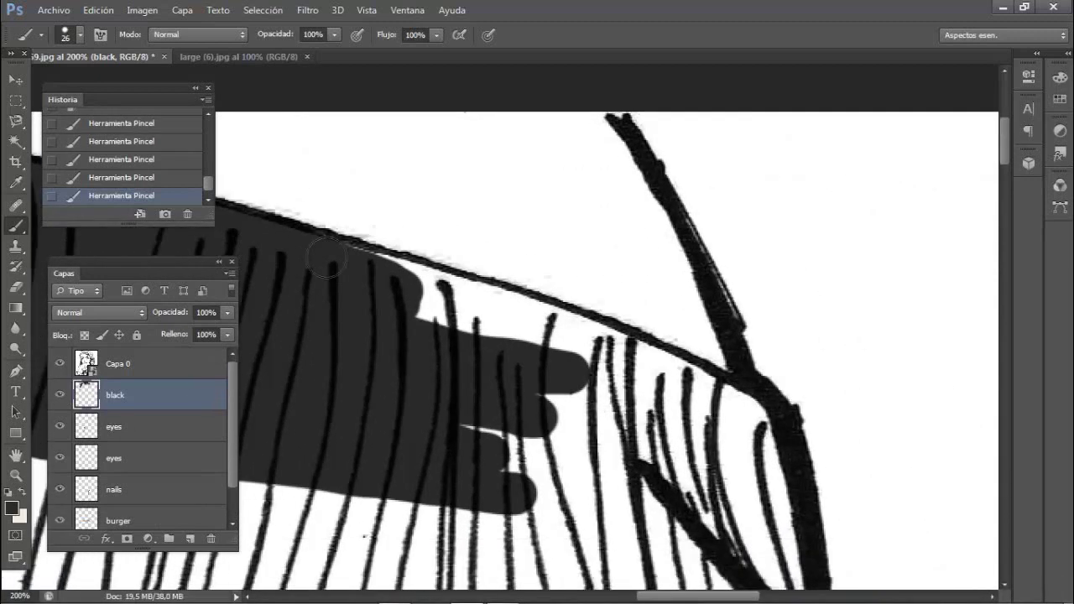
left_click_drag(724, 401, 419, 317)
Paint the right side of the ribbed beanie band dark grey, down to its lower corner above the hair
scroll(793, 313, "down", 3)
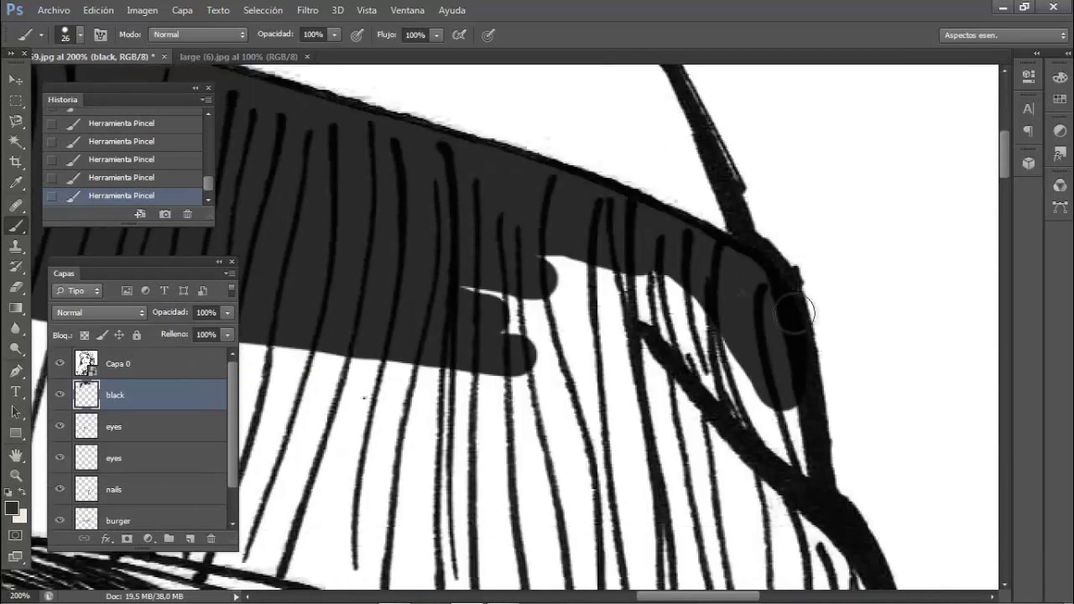
mouse_move(803, 434)
left_mouse_down()
mouse_move(594, 253)
mouse_move(546, 296)
mouse_move(651, 317)
mouse_move(688, 470)
left_mouse_up()
scroll(688, 377, "down", 5)
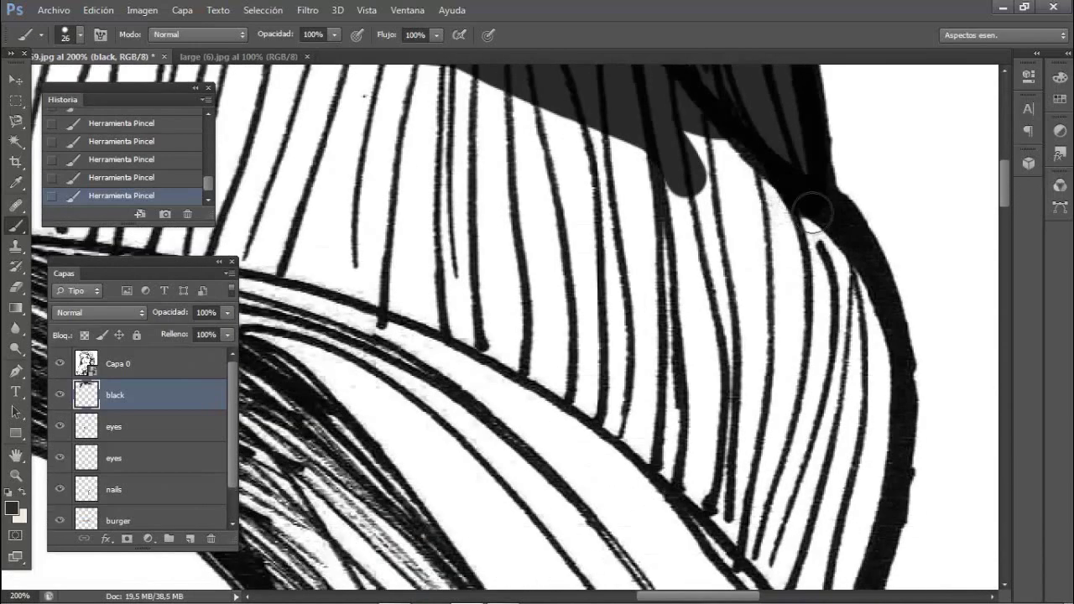
left_click_drag(814, 216, 843, 470)
scroll(856, 331, "down", 3)
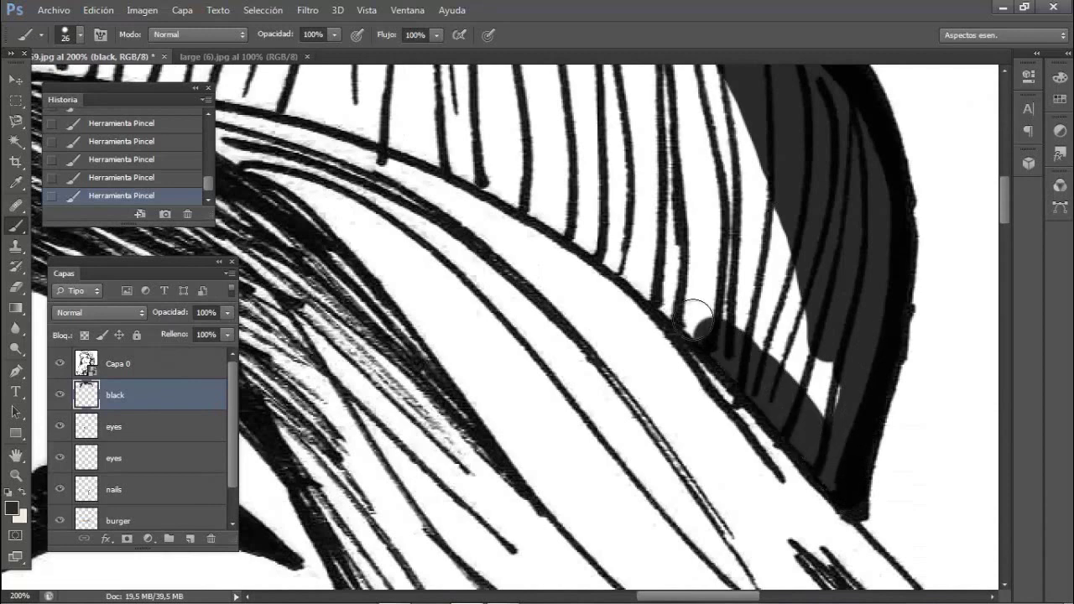
mouse_move(697, 317)
left_mouse_down()
mouse_move(495, 171)
mouse_move(360, 97)
left_mouse_up()
mouse_move(805, 386)
left_mouse_down()
mouse_move(587, 104)
mouse_move(394, 277)
mouse_move(336, 120)
mouse_move(532, 224)
left_mouse_up()
Fill the remaining white areas in the lower middle and left of the ribbed beanie band with dark grey
scroll(583, 105, "up", 3)
scroll(597, 526, "left", 3)
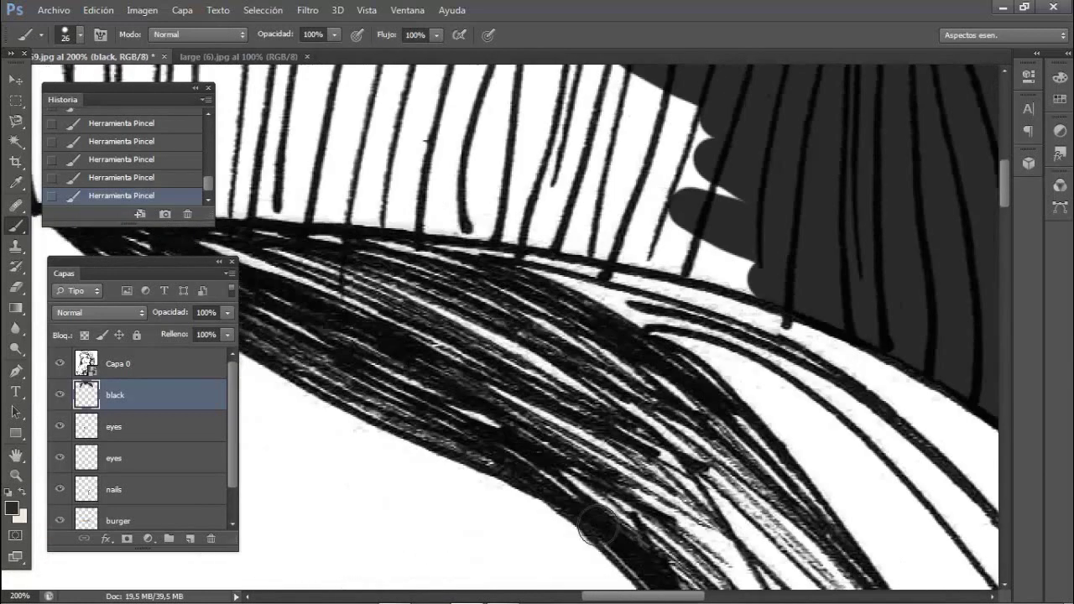
scroll(597, 527, "up", 3)
left_click_drag(763, 416, 549, 367)
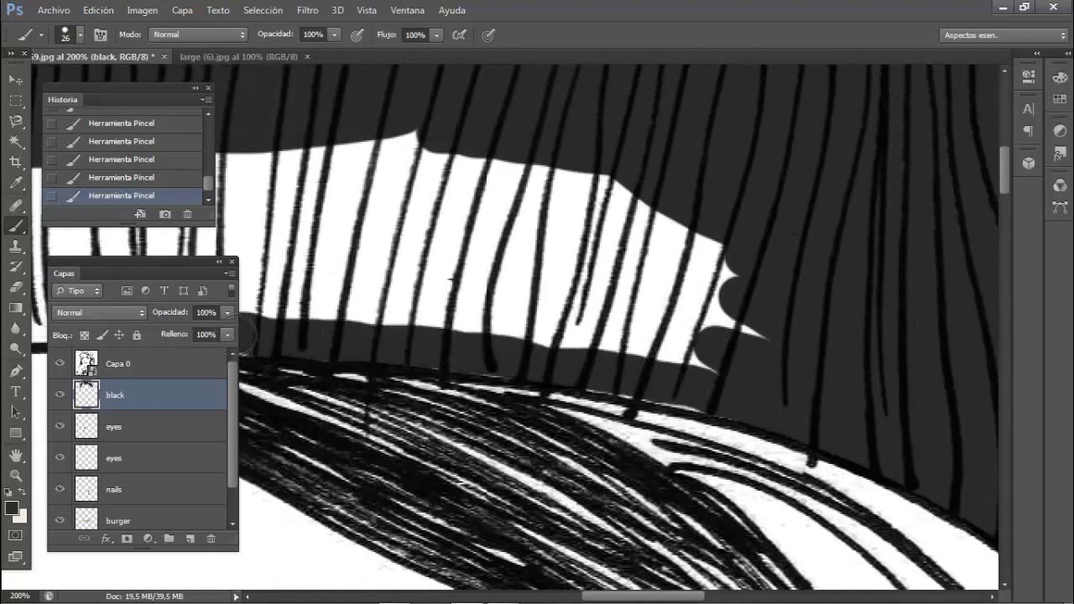
mouse_move(763, 365)
left_mouse_down()
mouse_move(763, 323)
mouse_move(391, 206)
mouse_move(628, 192)
left_mouse_up()
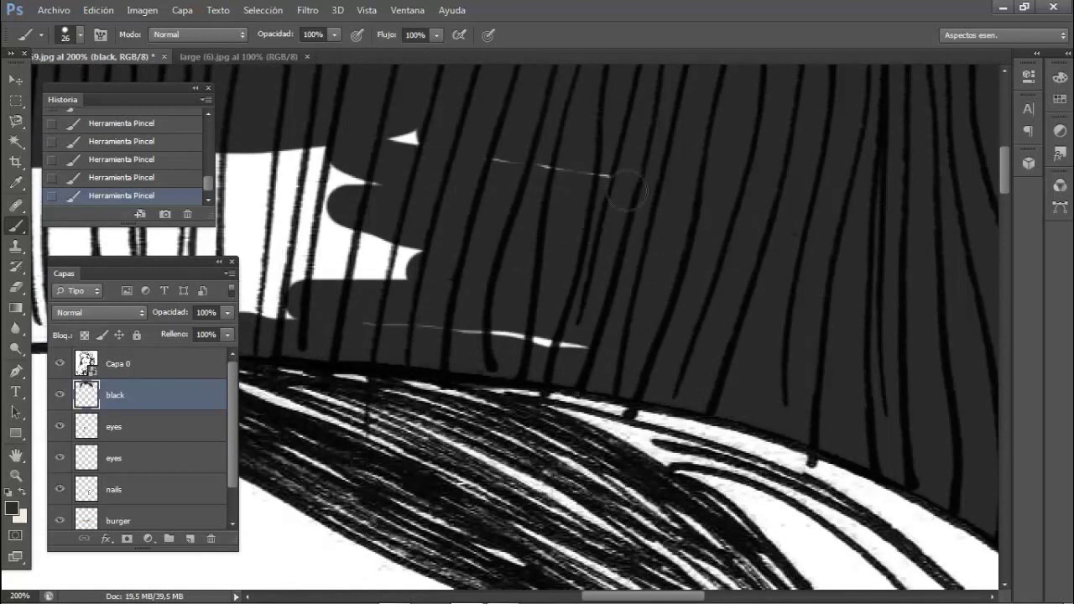
scroll(612, 344, "left", 5)
mouse_move(556, 408)
left_mouse_down()
mouse_move(353, 385)
mouse_move(804, 318)
mouse_move(784, 267)
left_mouse_up()
left_click_drag(569, 595, 515, 595)
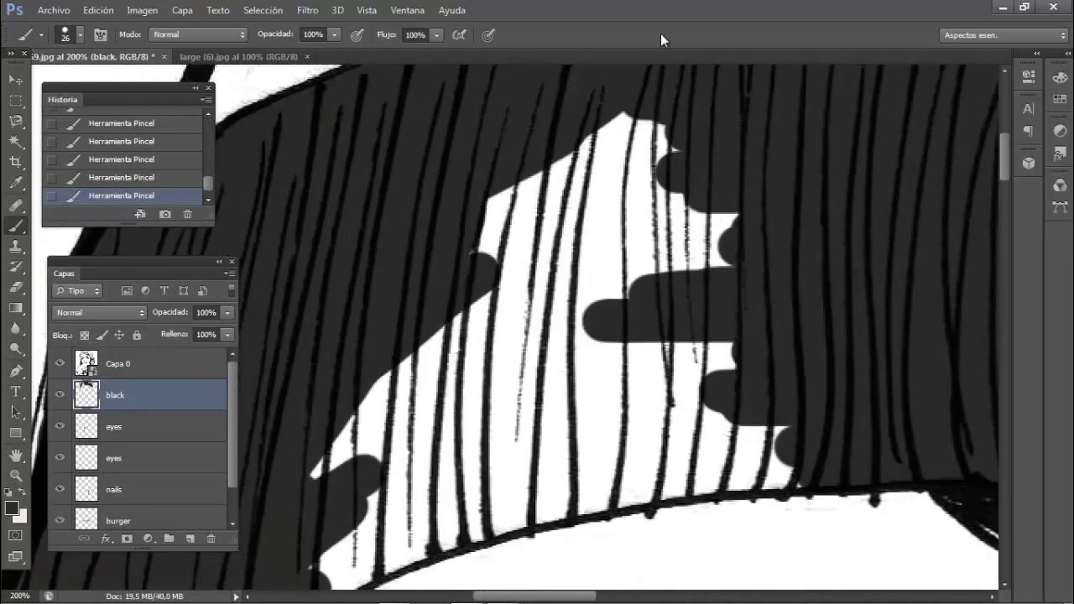
mouse_move(469, 195)
left_mouse_down()
mouse_move(688, 293)
mouse_move(604, 470)
mouse_move(355, 496)
mouse_move(738, 432)
left_mouse_up()
scroll(314, 487, "down", 2)
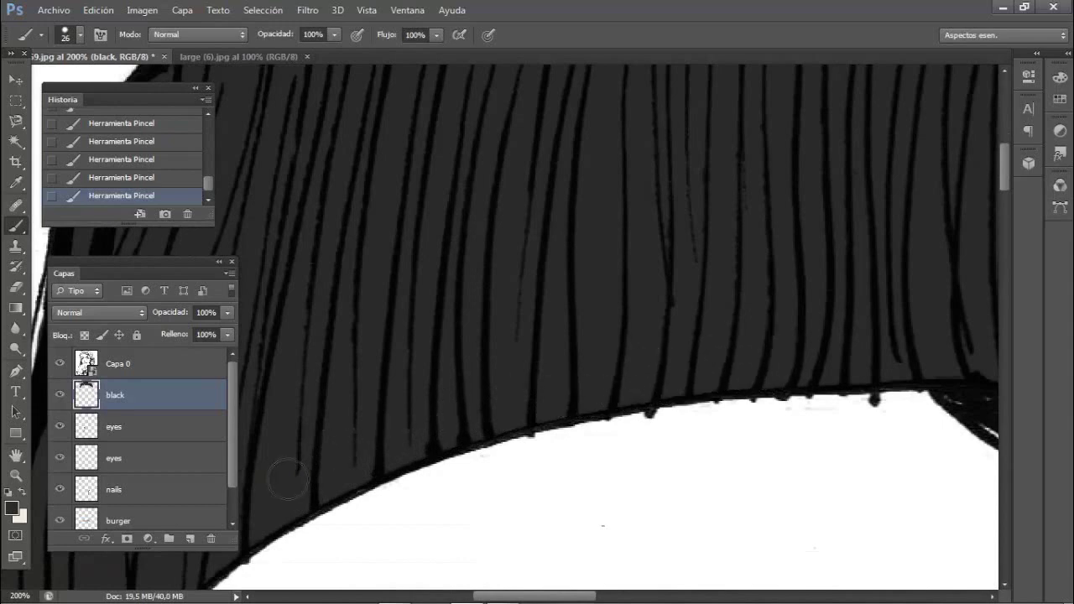
Set the brush to 28 px and the foreground colour to grey-blue #5a6071, and add a new layer directly below "black"
scroll(288, 478, "up", 5)
left_click(239, 56)
left_click(92, 56)
scroll(411, 293, "up", 5)
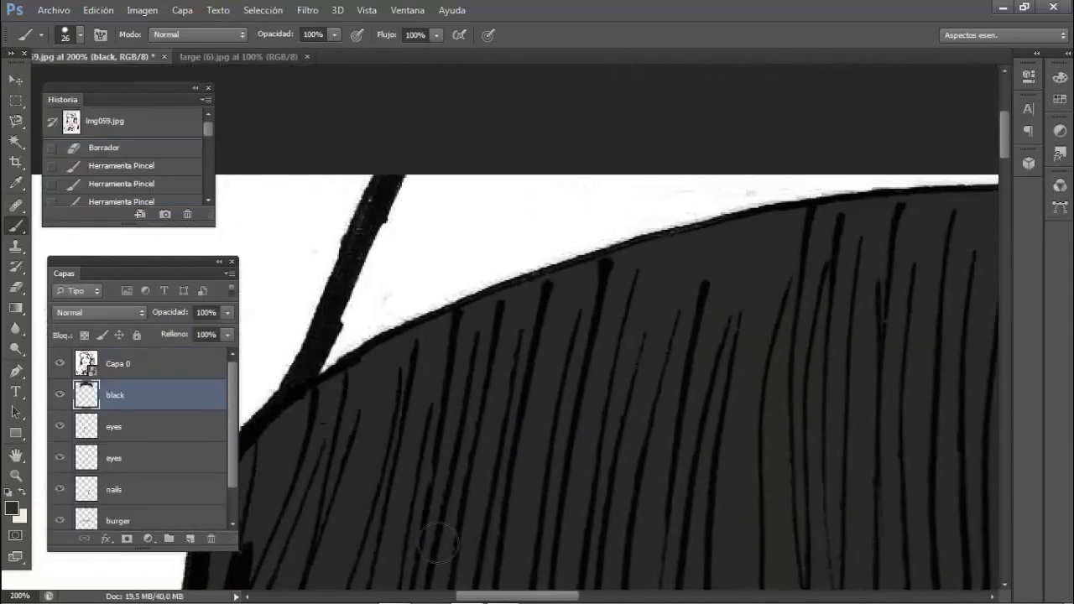
right_click(437, 541)
left_click(12, 507)
left_click(854, 291)
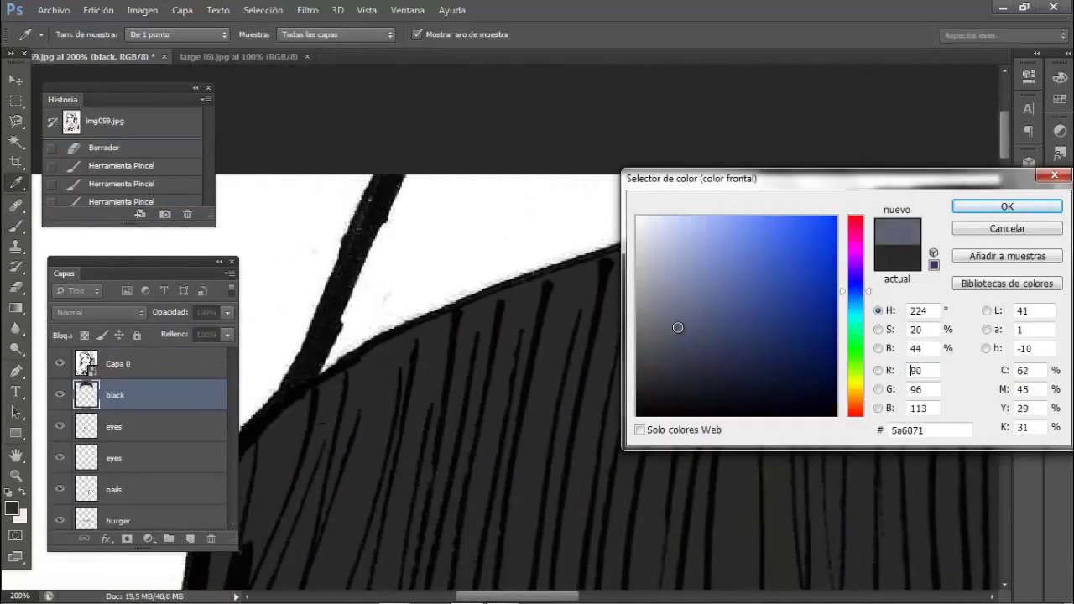
key("Return")
left_click(190, 537, "ctrl")
key("b")
Paint the beanie's crown above the ribbed band grey-blue on "Capa 1", from the left strap line to the right one
mouse_move(395, 240)
left_mouse_down()
mouse_move(431, 211)
mouse_move(755, 192)
mouse_move(994, 206)
left_mouse_up()
mouse_move(268, 189)
left_mouse_down()
mouse_move(870, 257)
mouse_move(898, 168)
mouse_move(990, 277)
left_mouse_up()
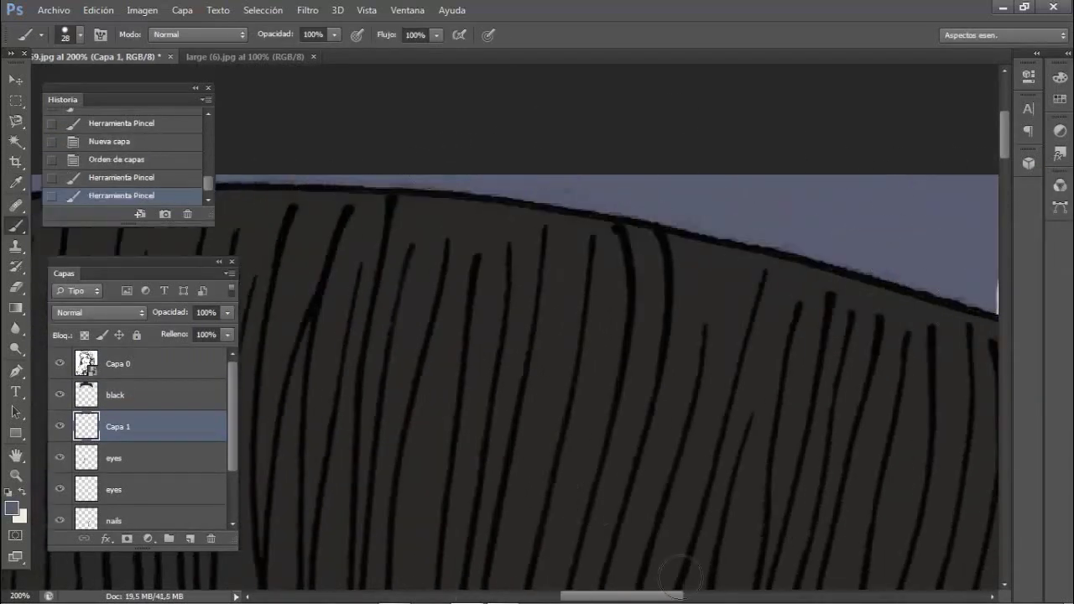
scroll(677, 576, "right", 5)
mouse_move(647, 182)
left_mouse_down()
mouse_move(671, 287)
mouse_move(431, 127)
mouse_move(395, 410)
left_mouse_up()
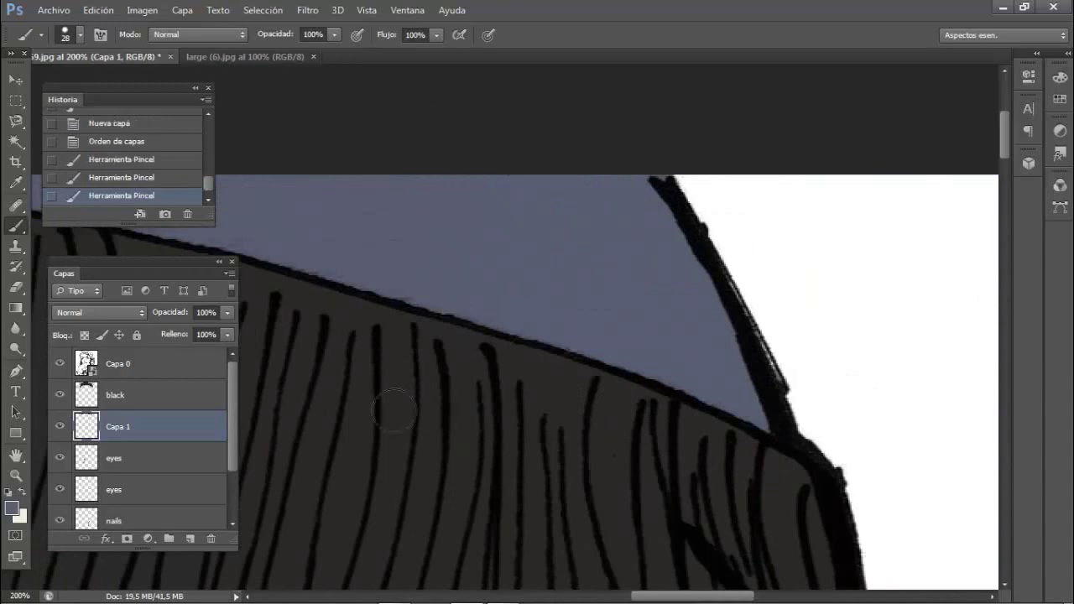
Add a layer named "hair" directly below "Capa 1" and set the foreground colour to sandy beige #cab485
left_click_drag(119, 470, 119, 466)
double_click(117, 458)
type("hair")
left_click(11, 508)
left_click(856, 396)
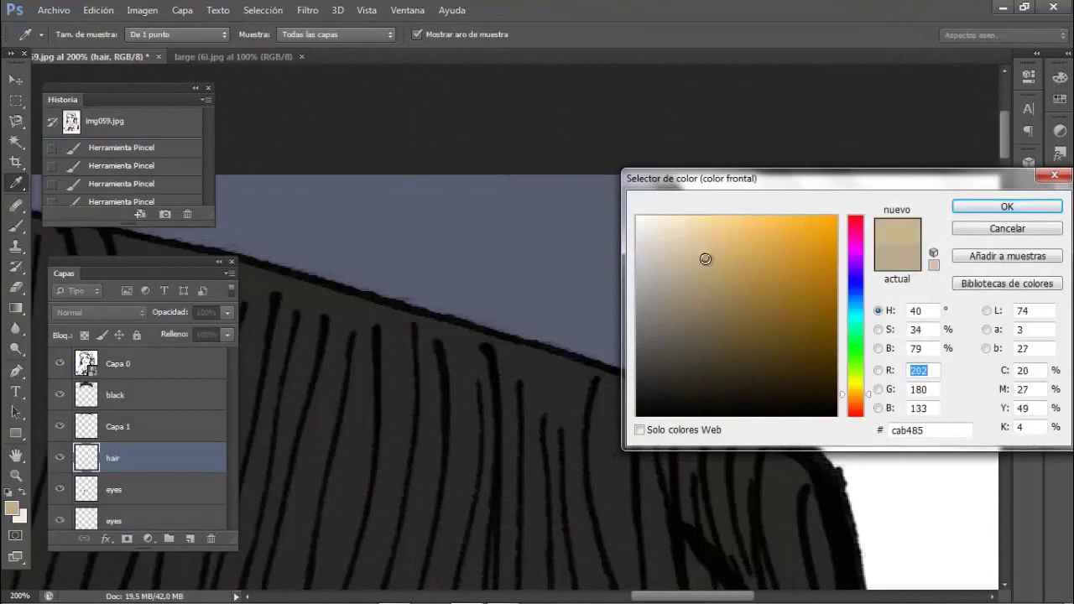
left_click(1006, 207)
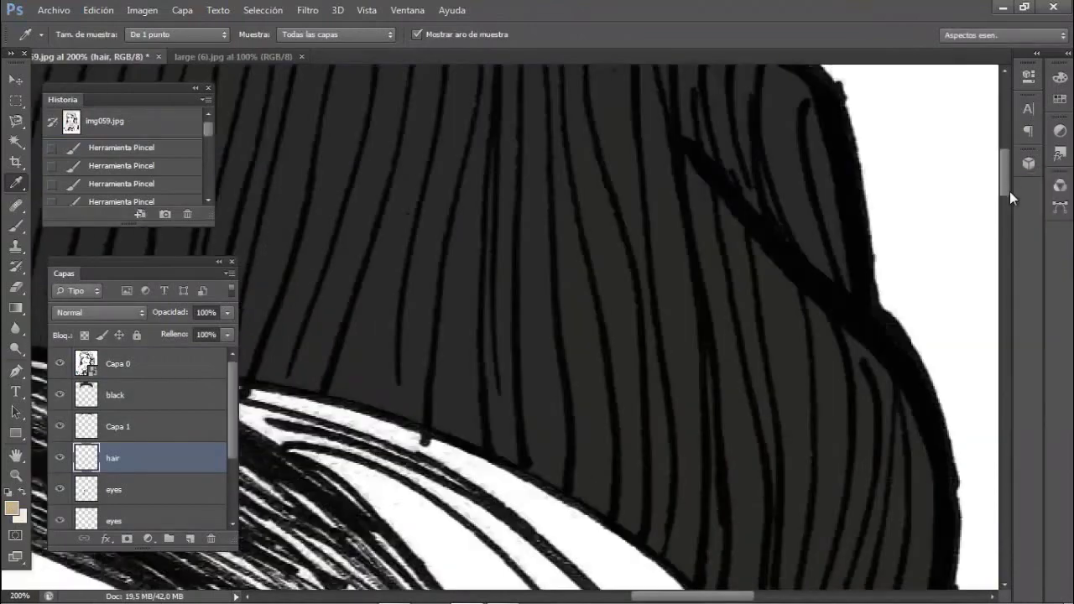
Paint the hair strands directly beneath the beanie's lower edge sandy beige with the 28 px brush
scroll(520, 335, "down", 5)
key("b")
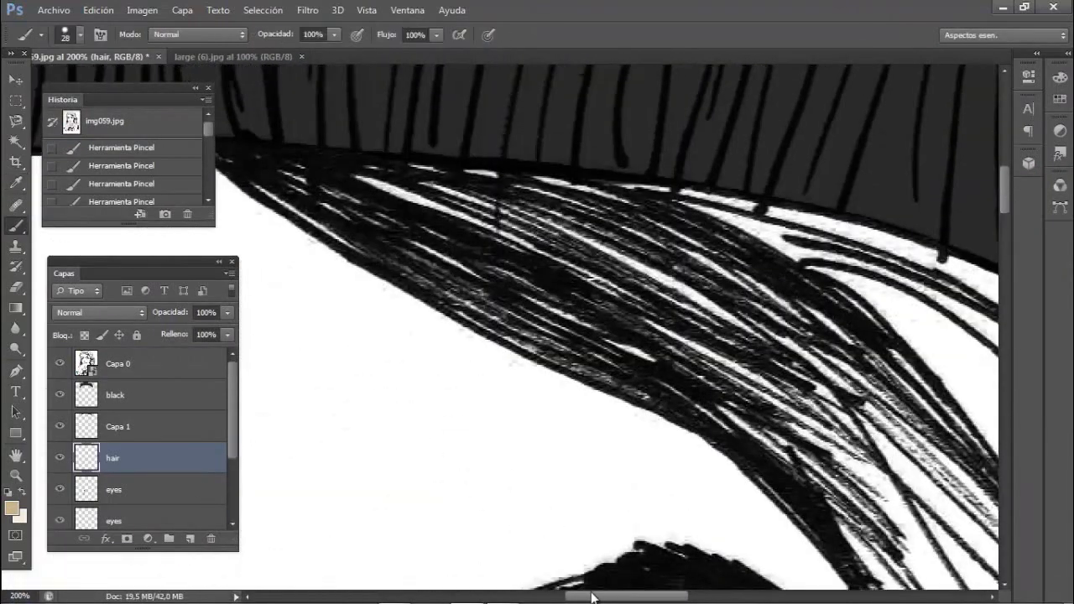
scroll(331, 180, "left", 2)
mouse_move(541, 314)
left_mouse_down()
mouse_move(755, 336)
mouse_move(839, 252)
mouse_move(957, 319)
left_mouse_up()
left_click_drag(688, 394, 818, 281)
scroll(587, 336, "right", 4)
mouse_move(503, 520)
left_mouse_down()
mouse_move(536, 302)
mouse_move(671, 243)
left_mouse_up()
Enlarge the brush to 97 px and paint the wide hair section to the right of the face sandy beige
right_click(629, 394)
left_click_drag(738, 410, 797, 410)
left_click_drag(906, 554, 478, 293)
scroll(478, 289, "down", 3)
mouse_move(419, 319)
left_mouse_down()
mouse_move(576, 408)
mouse_move(851, 336)
left_mouse_up()
scroll(851, 336, "right", 3)
left_click_drag(604, 319, 851, 419)
scroll(851, 419, "down", 3)
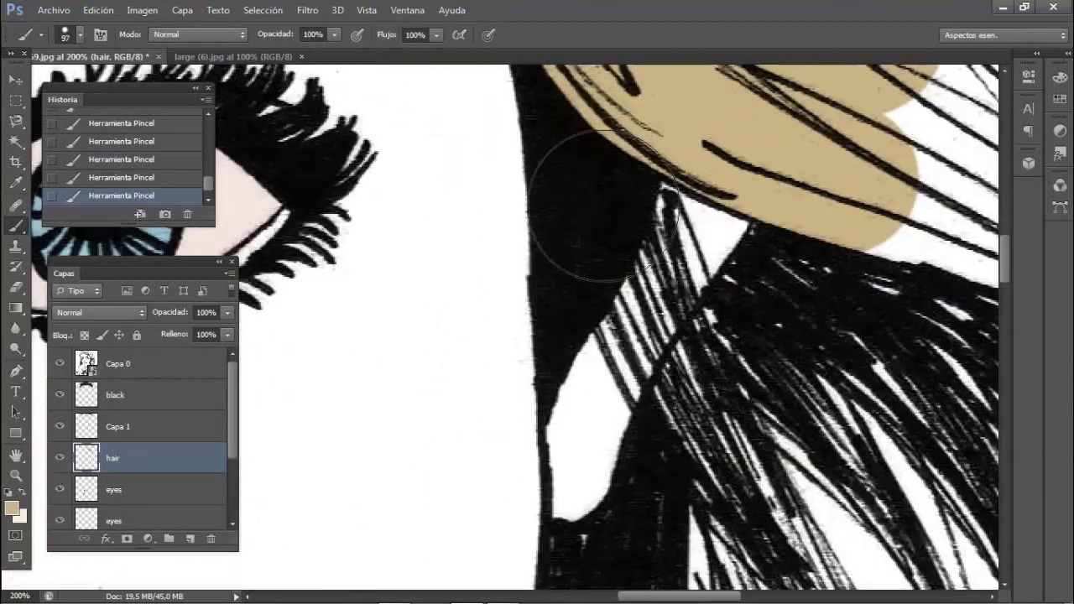
Reduce the brush to 77 px and paint the hair around and below the ear sandy beige
right_click(643, 251)
left_click_drag(752, 268, 730, 268)
key("Return")
scroll(646, 302, "down", 3)
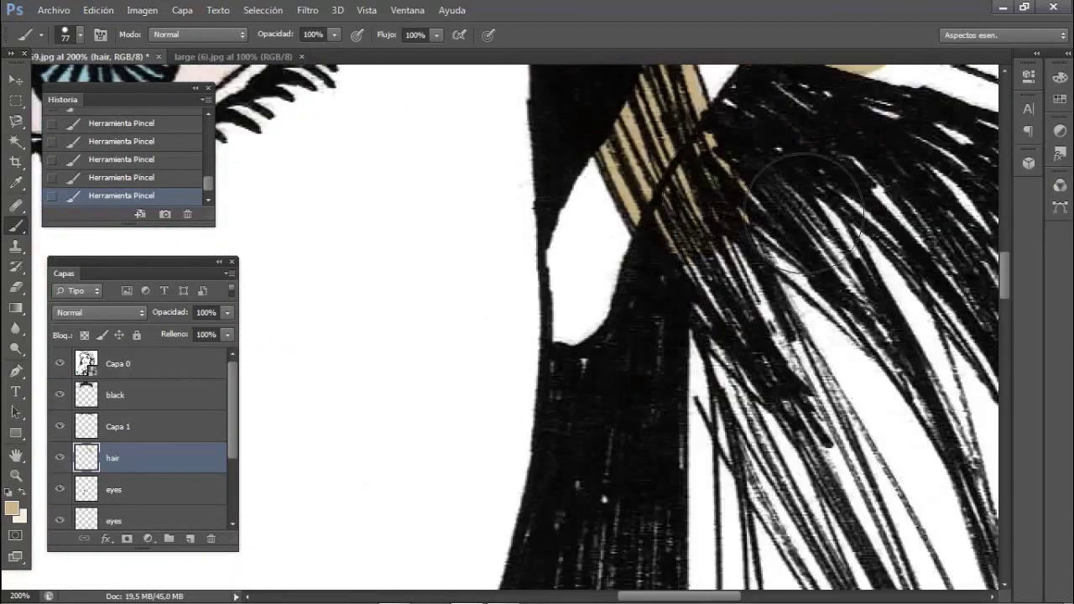
scroll(625, 437, "down", 2)
mouse_move(628, 311)
left_mouse_down()
mouse_move(638, 470)
mouse_move(577, 212)
left_mouse_up()
scroll(577, 212, "down", 3)
Reduce the brush to 32 px and paint the hair between the burger, the fingers and the jacket sandy beige
scroll(576, 347, "down", 3)
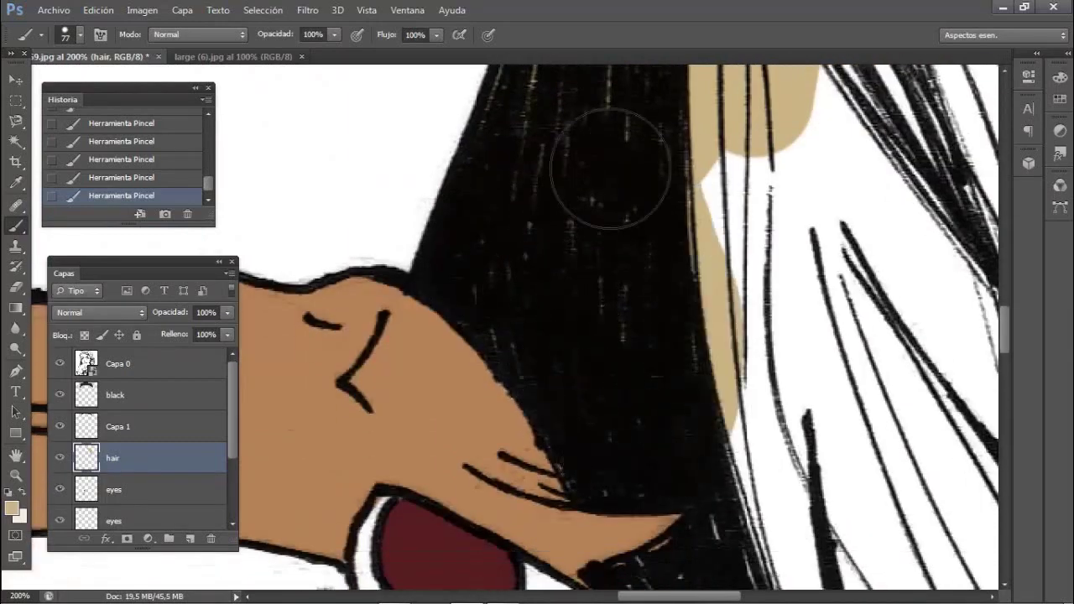
scroll(744, 288, "down", 4)
right_click(754, 351)
key("Return")
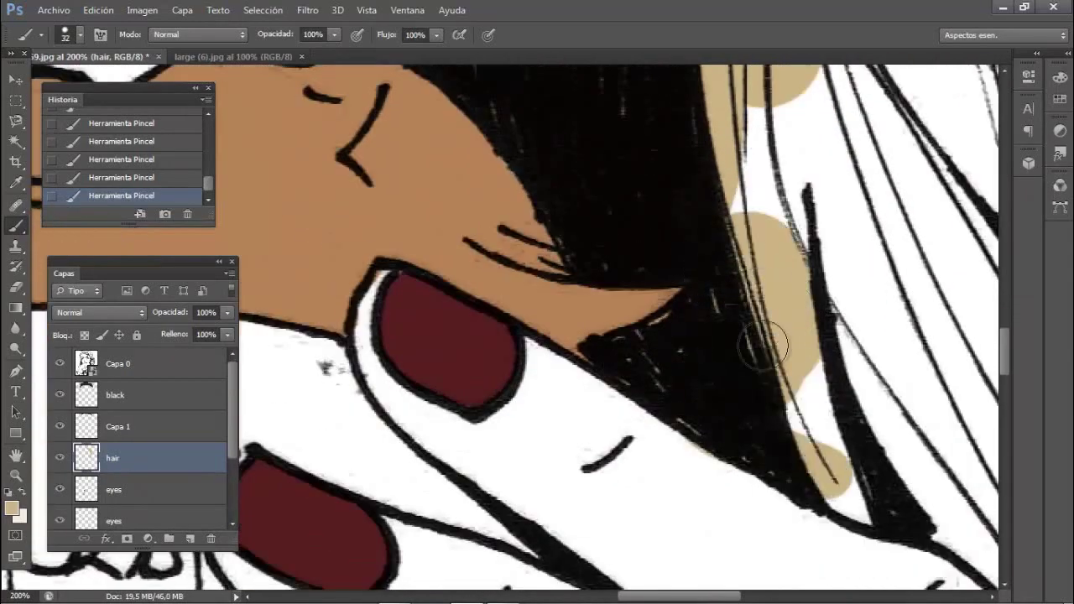
scroll(652, 579, "right", 5)
mouse_move(419, 408)
left_mouse_down()
mouse_move(366, 128)
mouse_move(557, 260)
mouse_move(650, 405)
mouse_move(711, 448)
mouse_move(775, 119)
mouse_move(799, 359)
left_mouse_up()
scroll(799, 359, "down", 1)
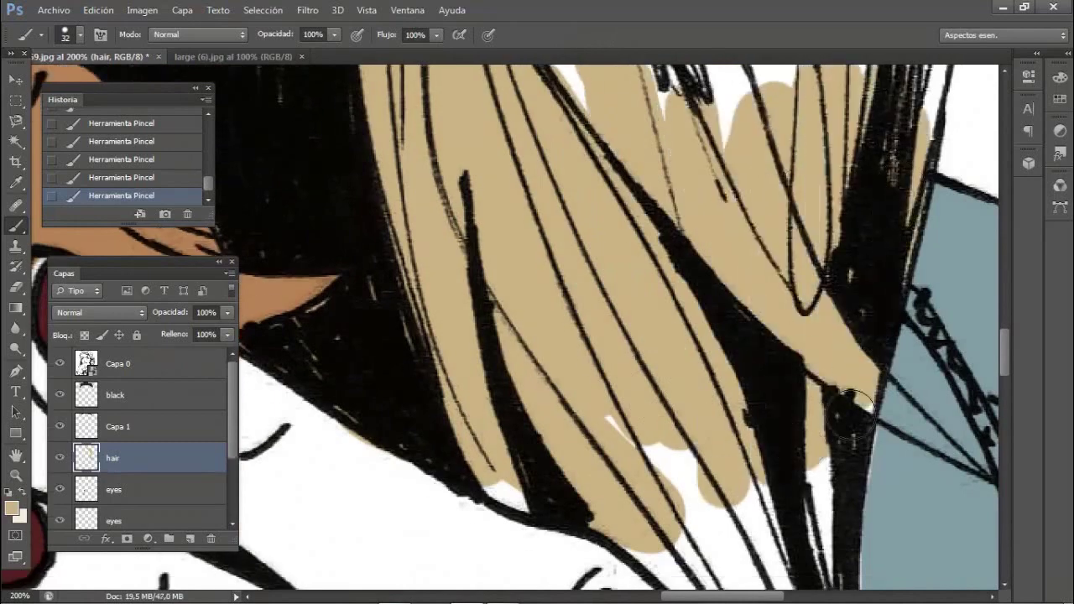
Paint the narrow lower end of the hair between the back of the hand and the jacket sandy beige
scroll(499, 317, "down", 5)
left_click_drag(704, 430, 781, 503)
scroll(780, 503, "down", 5)
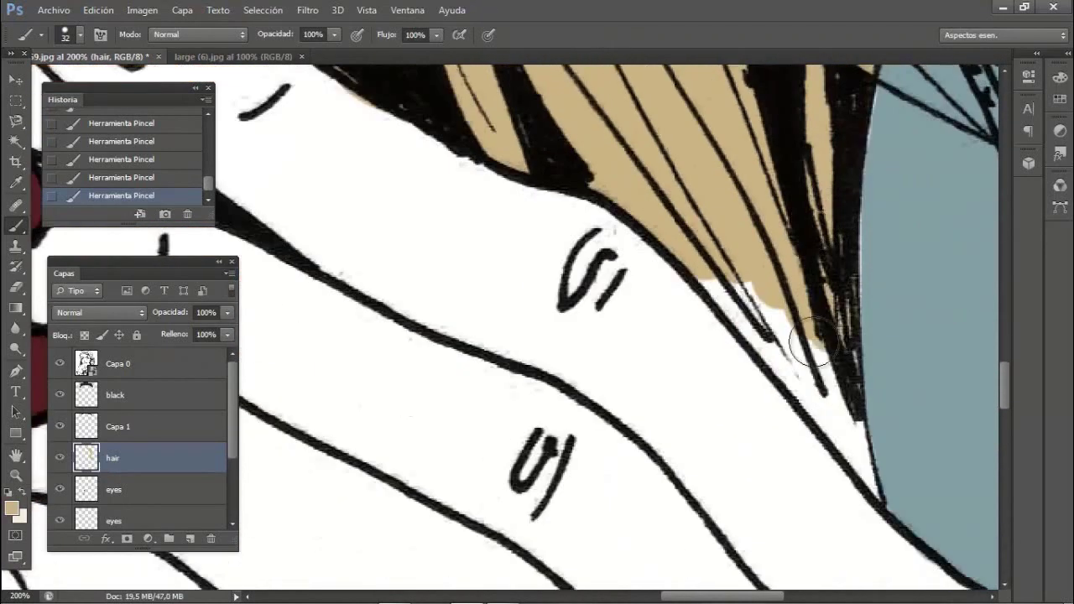
left_click_drag(730, 285, 780, 344)
Erase the stray hair colour from the jacket and paint the thin hair tip overlapping it with a 6 px brush
left_click(15, 286)
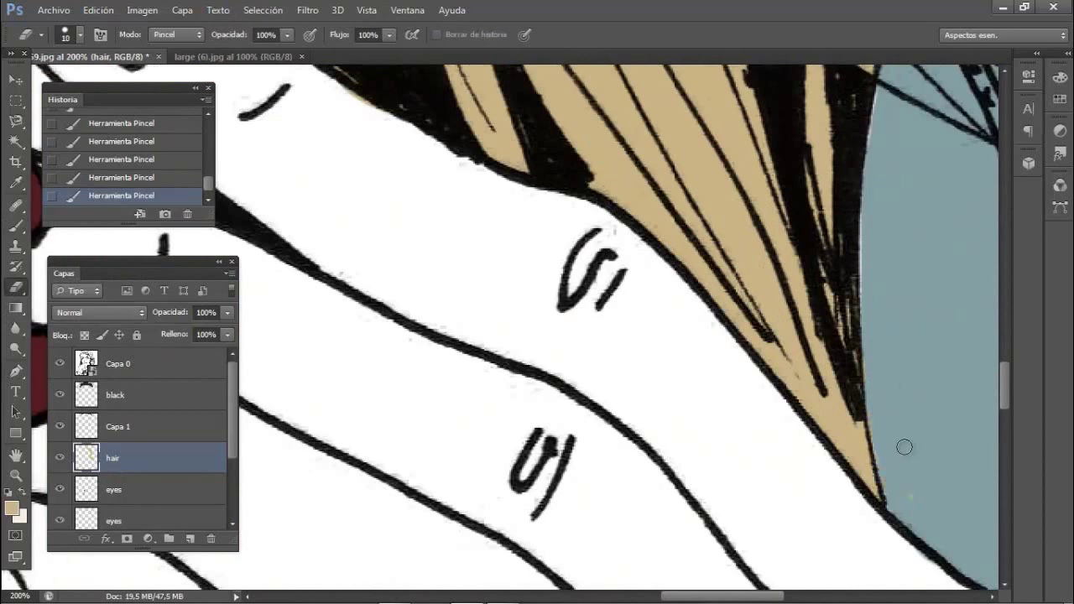
scroll(679, 578, "right", 5)
key("bracketleft")
key("bracketleft")
key("bracketleft")
key("bracketleft")
key("bracketleft")
key("bracketleft")
key("bracketleft")
key("bracketleft")
key("bracketleft")
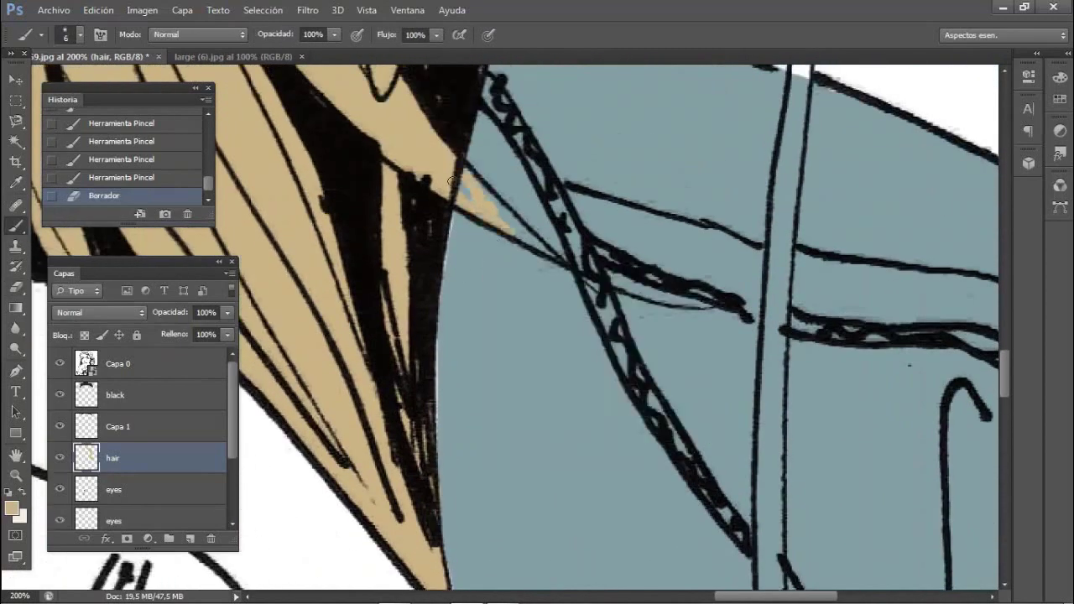
left_click(463, 205)
Paint the loose hair strand hanging over the jacket sandy beige, enlarging the brush to 10 px
scroll(463, 205, "down", 8)
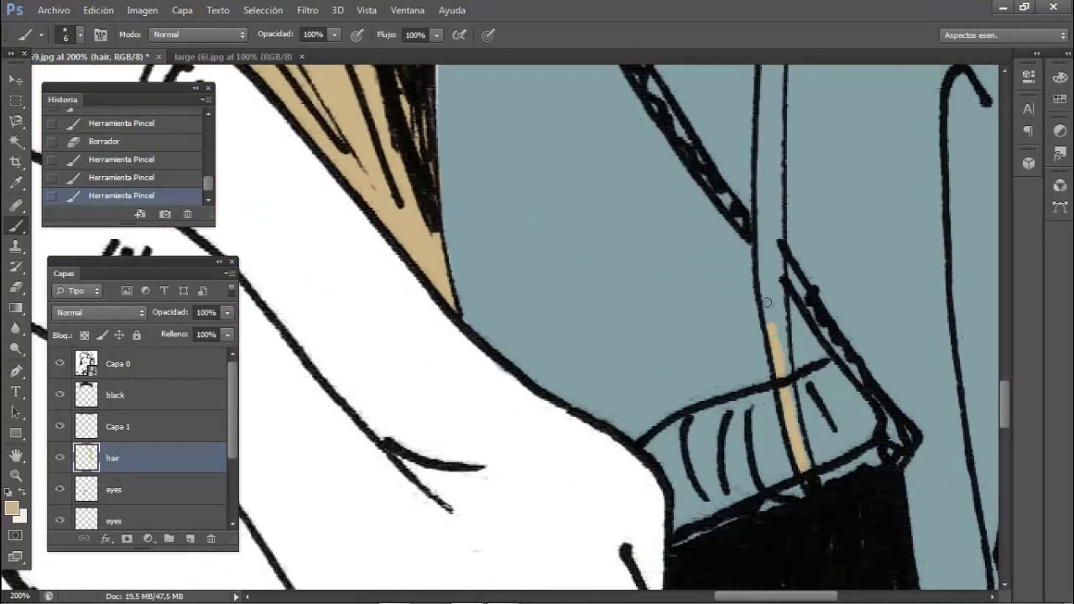
left_click_drag(766, 302, 770, 206)
right_click(762, 239)
type("10")
key("Return")
scroll(818, 491, "up", 3)
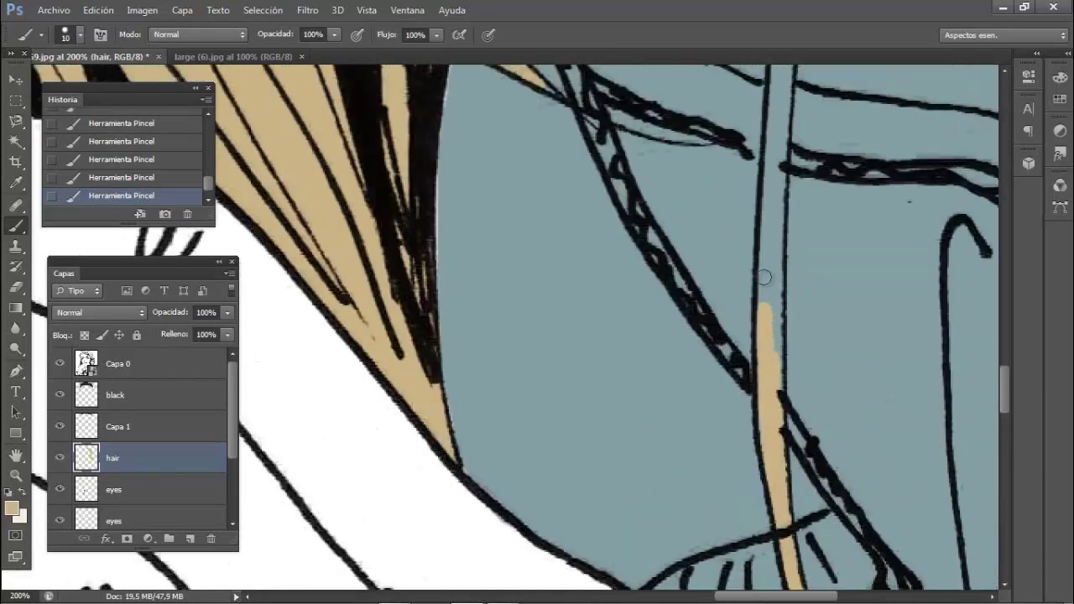
Save the drawing in Photoshop format as 02 in the archivos folder
left_click(85, 200)
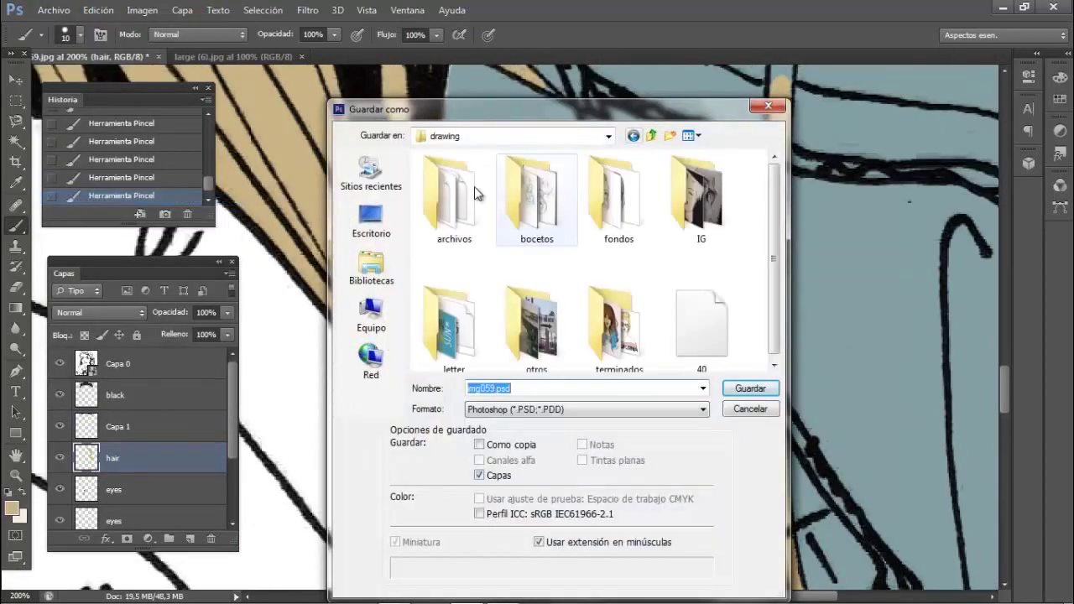
double_click(436, 192)
scroll(776, 352, "down", 5)
type("02")
left_click(750, 387)
Continue painting the loose strand sandy beige across the jacket's shoulder and above it, using an 11 px brush above the shoulder
scroll(598, 117, "up", 5)
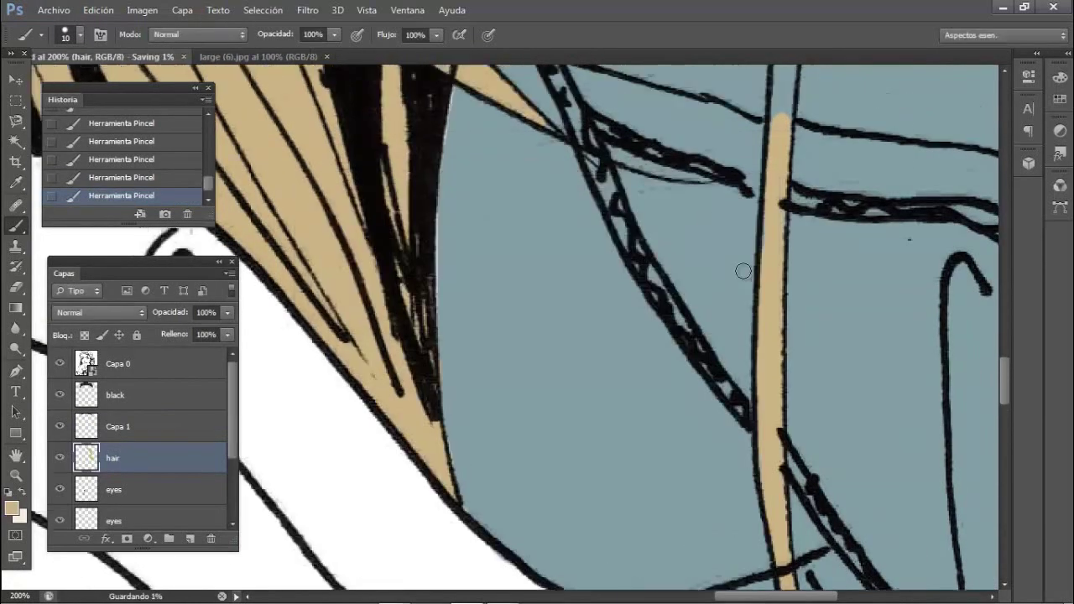
scroll(598, 117, "left", 6)
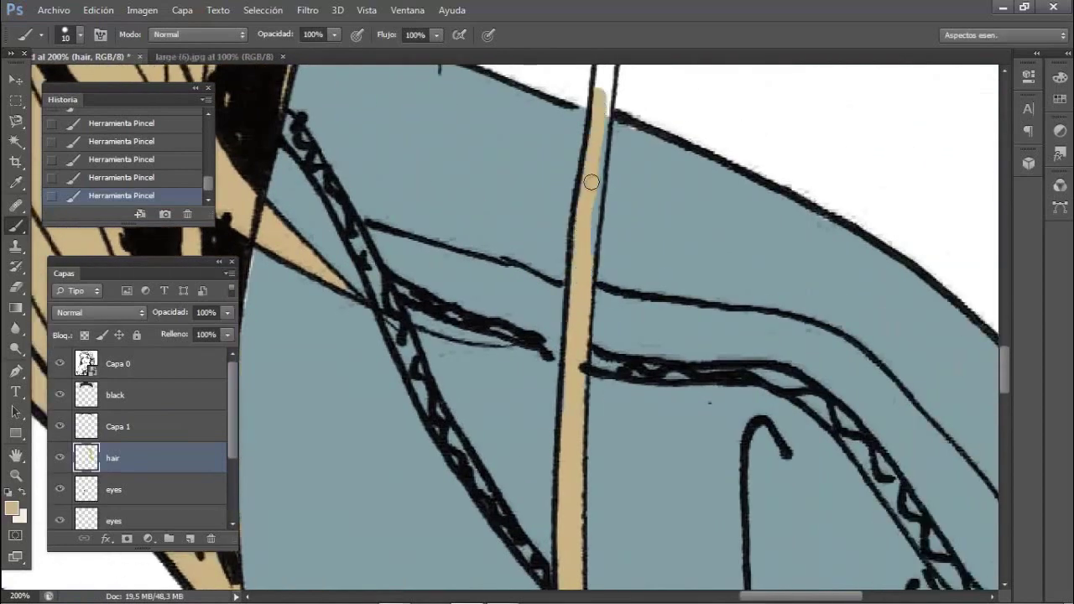
scroll(587, 281, "up", 3)
scroll(606, 174, "up", 7)
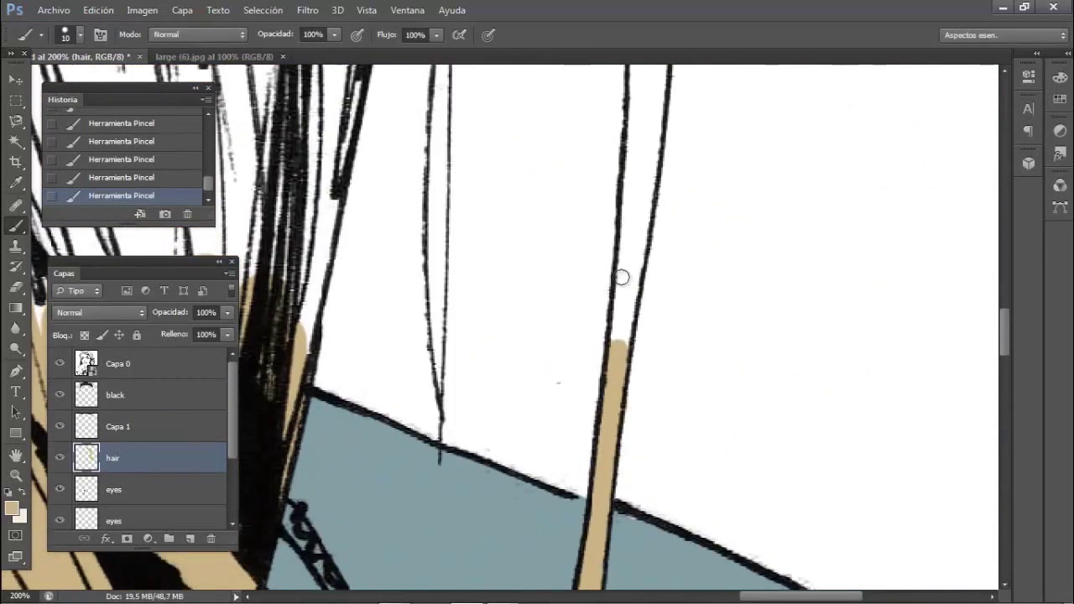
right_click(618, 276)
left_click_drag(639, 149, 621, 320)
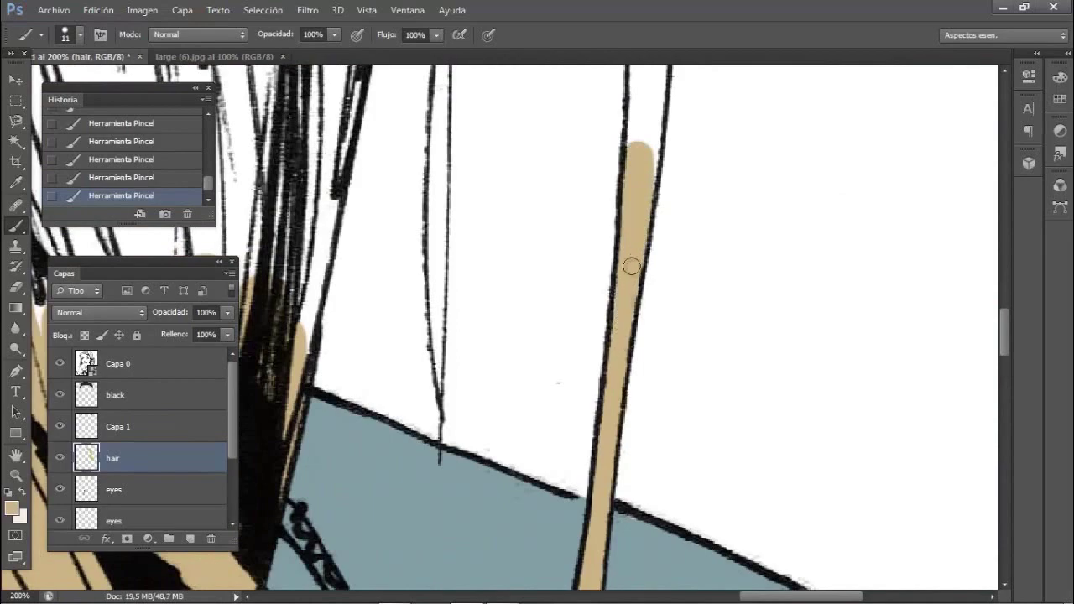
Enlarge the brush to 61 px and fill the broad hair section above the jacket's shoulder with sandy beige
scroll(638, 270, "up", 4)
scroll(435, 195, "up", 5)
right_click(635, 448)
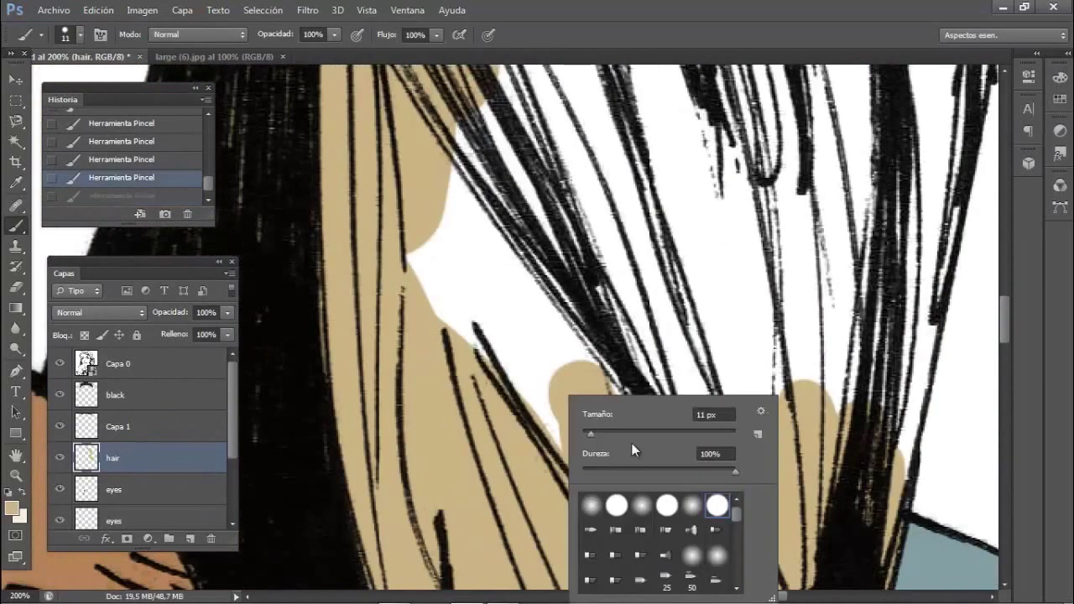
key("Return")
mouse_move(611, 107)
left_mouse_down()
mouse_move(812, 179)
mouse_move(855, 468)
mouse_move(910, 208)
mouse_move(887, 288)
mouse_move(877, 410)
left_mouse_up()
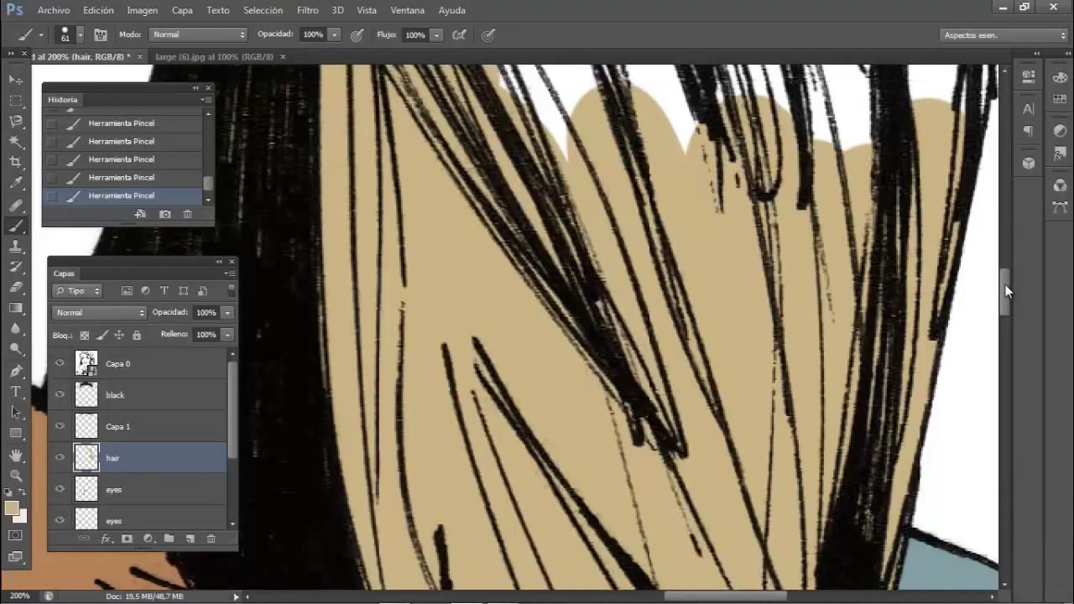
mouse_move(852, 377)
left_mouse_down()
mouse_move(867, 149)
mouse_move(545, 209)
left_mouse_up()
left_click_drag(872, 101, 897, 335)
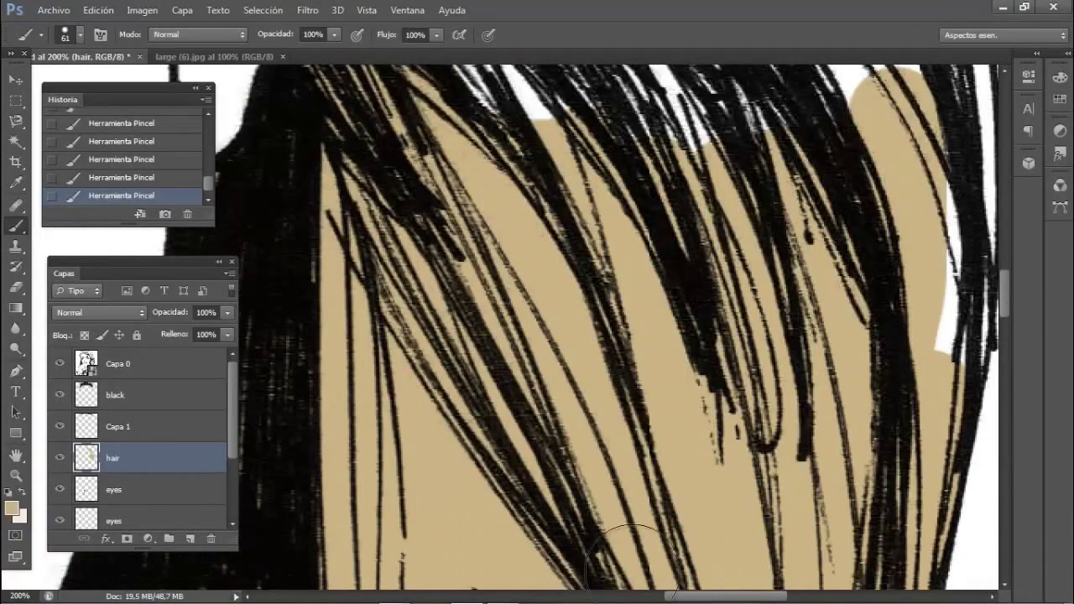
Paint the upper hair sandy beige, from the dense black strands up to the edge of the beanie
scroll(782, 116, "right", 2)
scroll(784, 411, "up", 3)
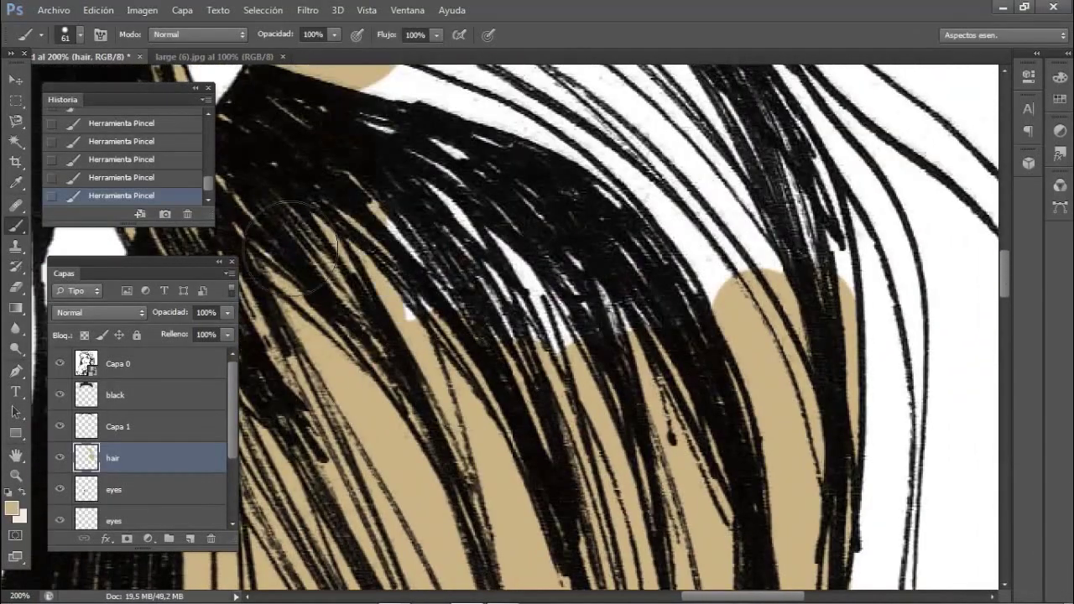
mouse_move(453, 134)
left_mouse_down()
mouse_move(587, 151)
mouse_move(780, 139)
left_mouse_up()
scroll(456, 96, "up", 5)
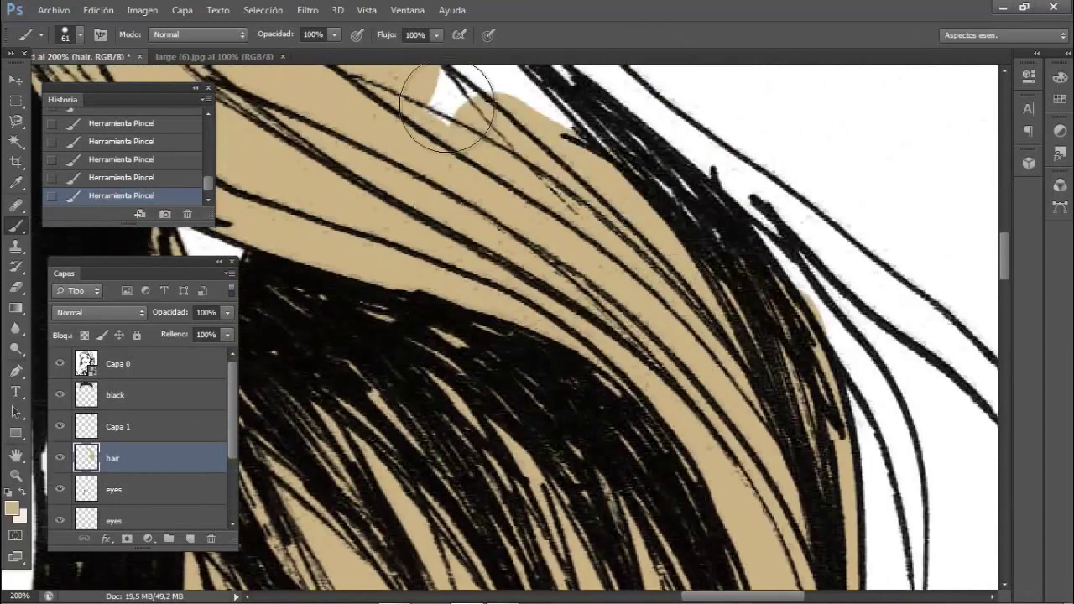
mouse_move(408, 108)
left_mouse_down()
mouse_move(476, 202)
mouse_move(530, 232)
mouse_move(707, 359)
left_mouse_up()
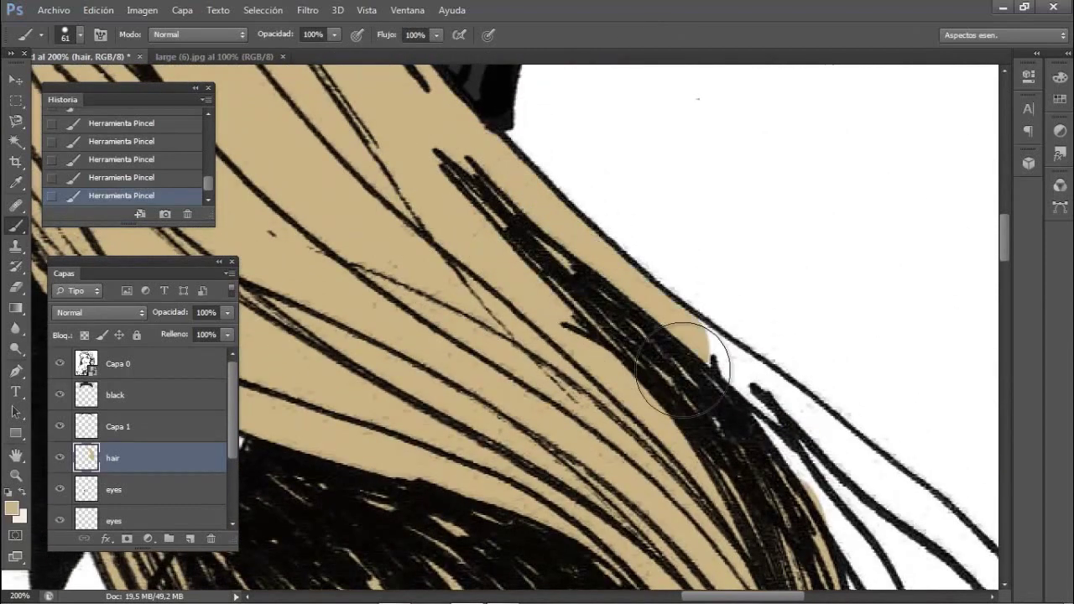
Reduce the brush to 17 px and paint the upper curve of the outermost loose strand sandy beige
scroll(671, 369, "up", 3)
right_click(623, 371)
left_click_drag(621, 373, 606, 373)
key("Return")
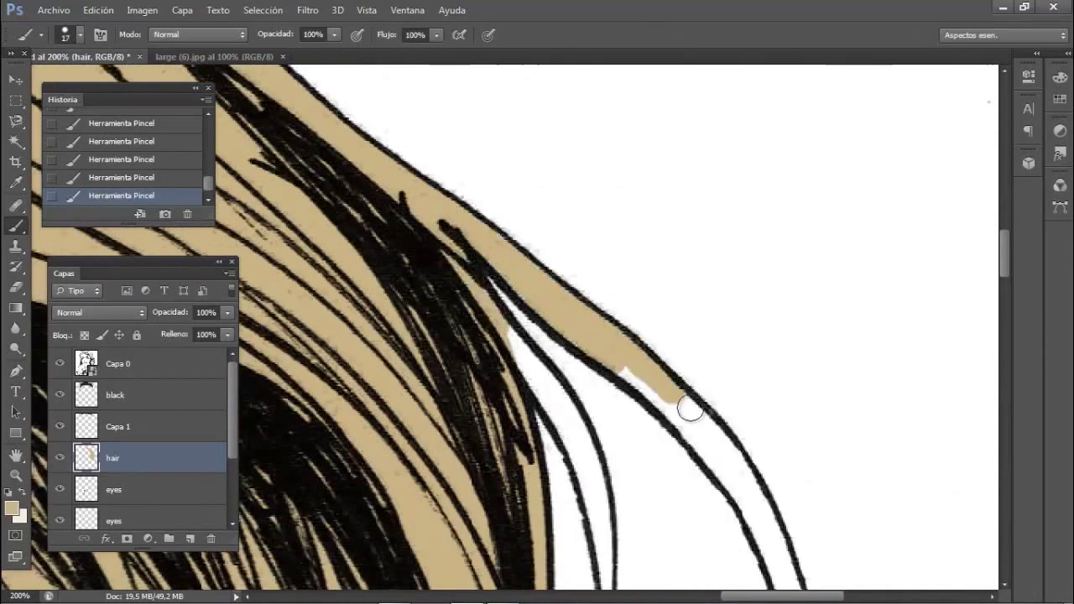
scroll(603, 350, "down", 4)
Paint the upper part of the thin inner loose strand sandy beige and erase the colour spilled outside its outline
left_click(524, 214)
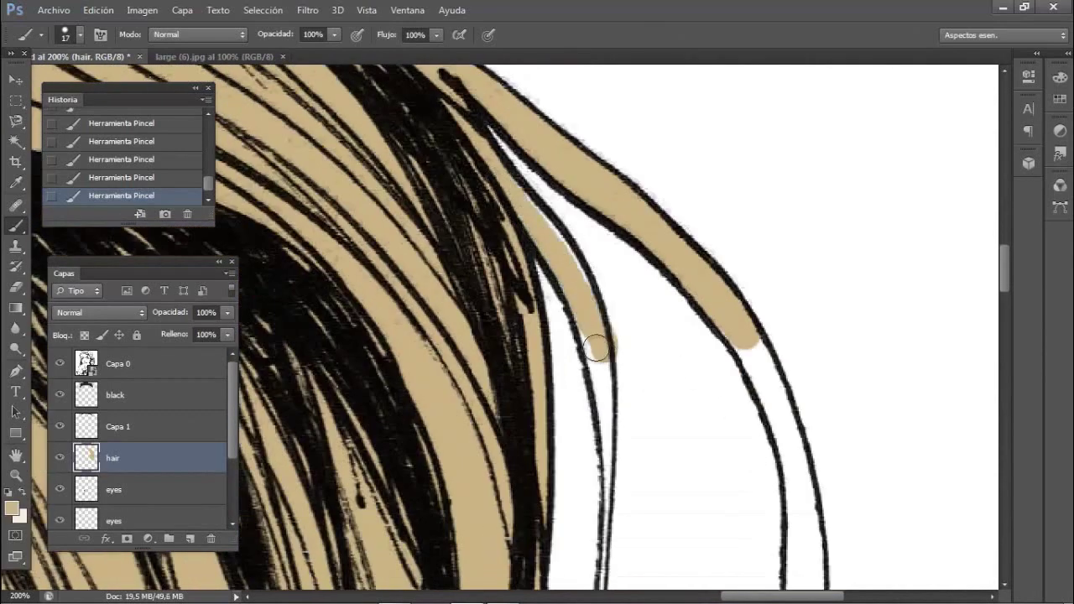
scroll(596, 348, "down", 4)
left_click_drag(615, 189, 619, 302)
left_click_drag(600, 534, 604, 579)
key("e")
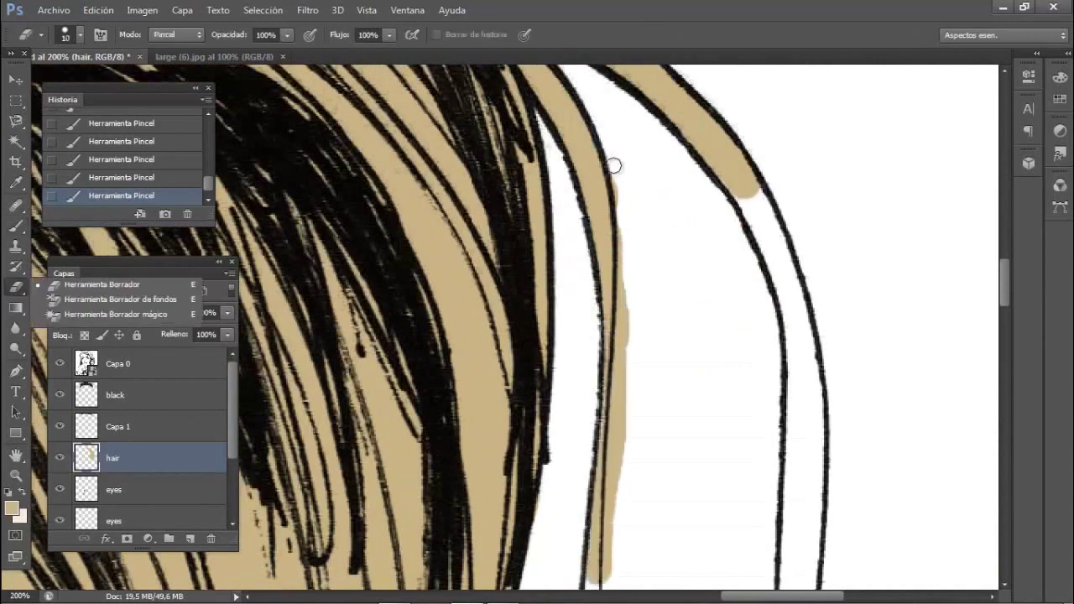
mouse_move(613, 163)
left_mouse_down()
mouse_move(612, 440)
mouse_move(623, 396)
left_mouse_up()
Paint the rest of the thin inner strand down to its tip with a 13 px brush and erase the overflow
scroll(616, 311, "down", 6)
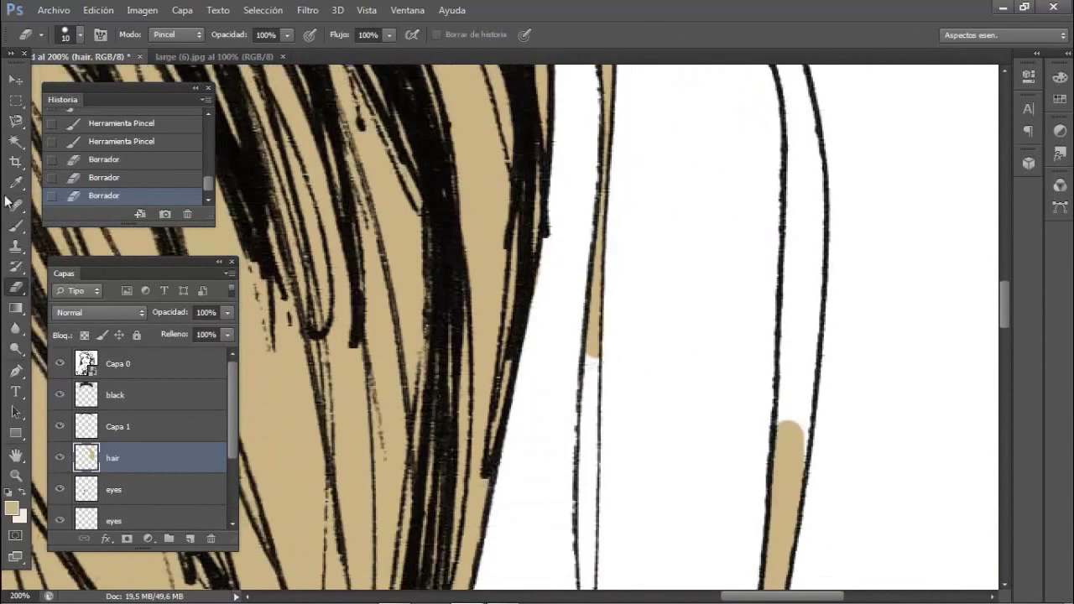
key("b")
scroll(570, 372, "down", 3)
right_click(631, 260)
left_click_drag(592, 201, 585, 383)
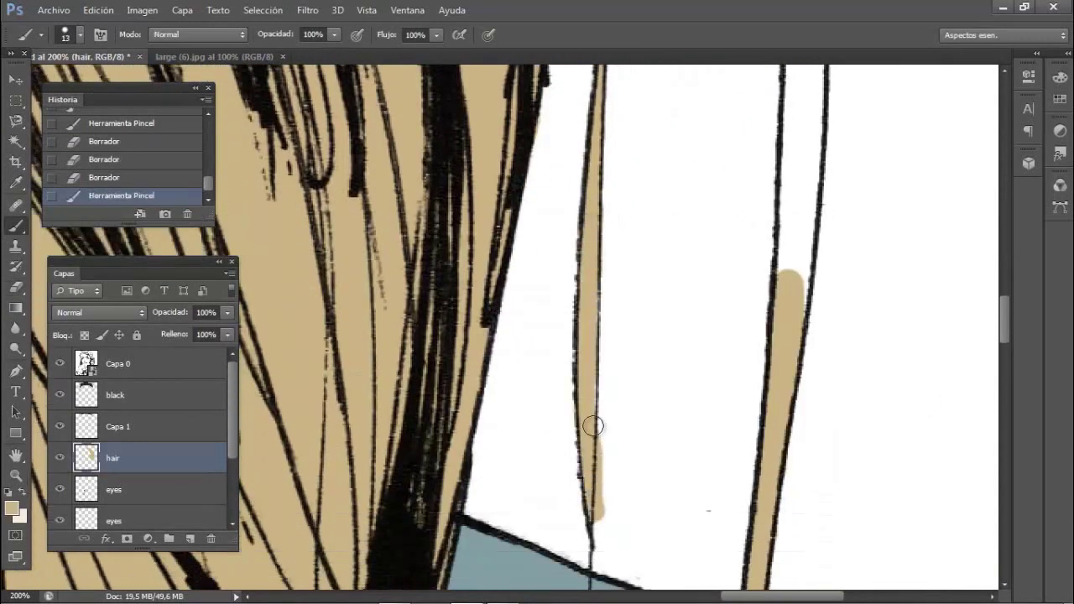
key("e")
left_click_drag(606, 209, 608, 239)
left_click_drag(602, 495, 602, 520)
Fill the unpainted middle stretch of the outermost loose strand with sandy beige, enlarging the brush from 15 to 19 px
key("b")
scroll(794, 250, "up", 2)
right_click(794, 250)
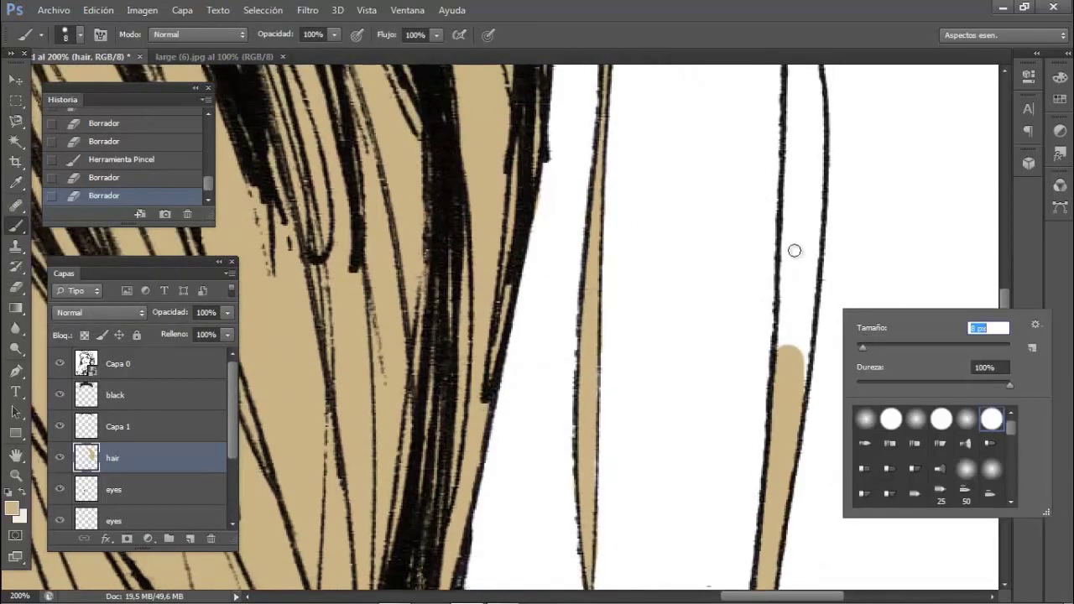
type("15")
left_click_drag(795, 250, 794, 332)
key("bracketright")
scroll(807, 221, "up", 3)
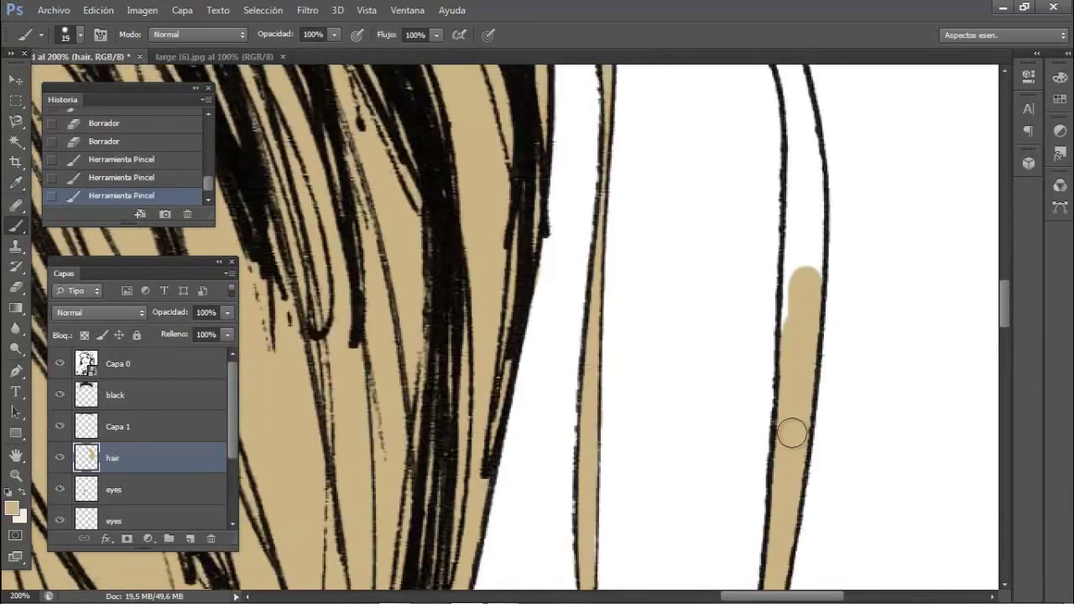
left_click_drag(791, 394, 804, 243)
scroll(755, 219, "up", 3)
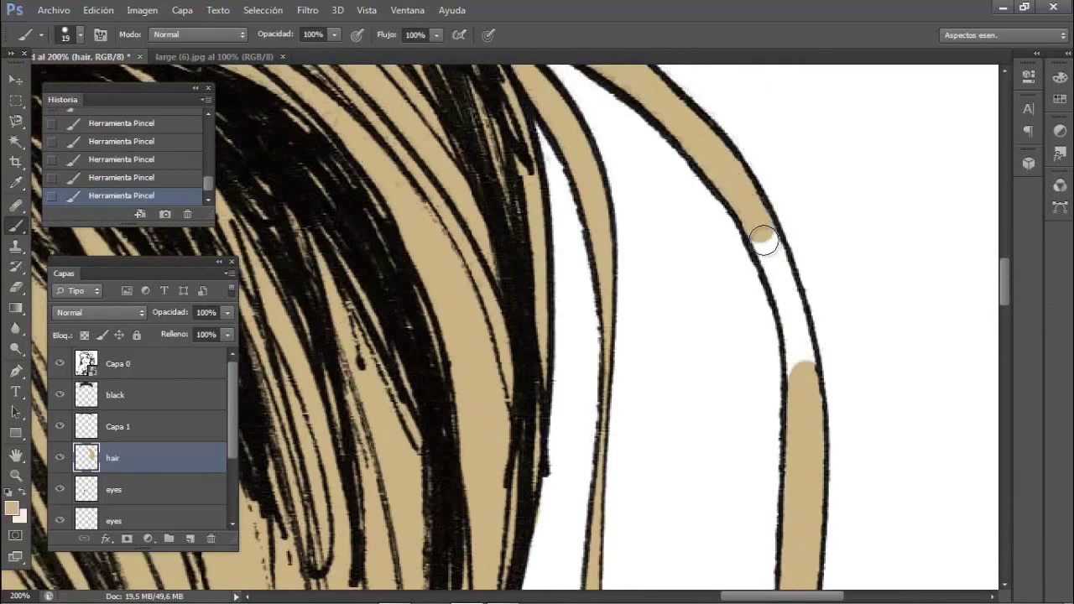
Set the brush to 32 px and paint the top of the hair between the beanie and the forehead on the other side
scroll(798, 463, "left", 6)
scroll(461, 343, "up", 10)
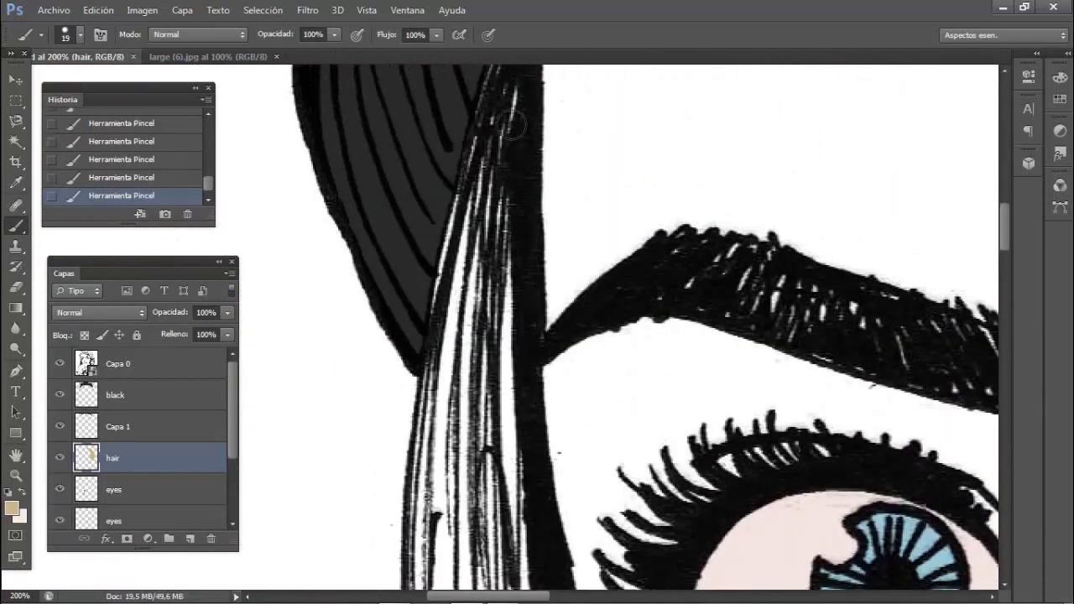
scroll(511, 124, "up", 2)
right_click(506, 217)
type("32")
key("Return")
scroll(503, 243, "up", 2)
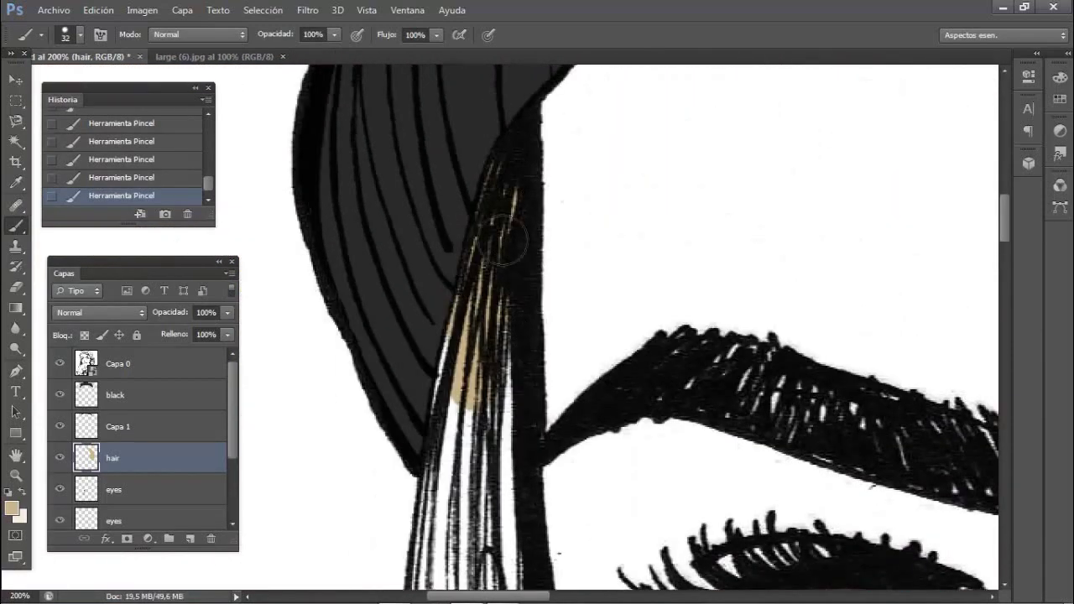
Paint the narrow hair section beside the eye sandy beige, from below the beanie down past the lower lashes
scroll(445, 302, "down", 3)
left_click_drag(445, 318, 470, 545)
scroll(559, 468, "down", 2)
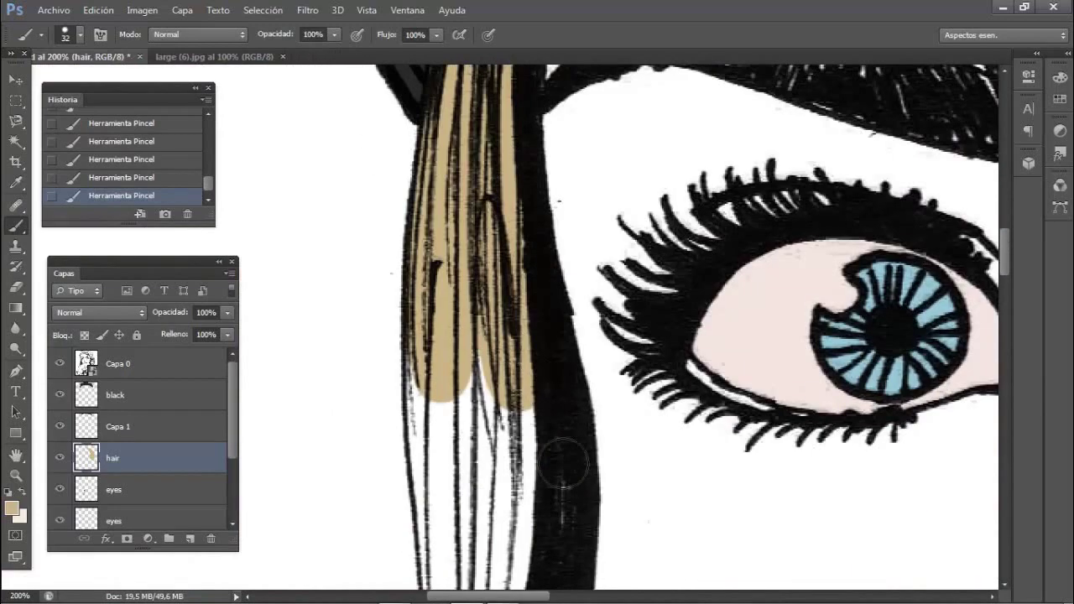
left_click_drag(559, 468, 504, 354)
scroll(504, 354, "down", 2)
scroll(504, 354, "down", 2)
mouse_move(420, 193)
left_mouse_down()
mouse_move(447, 398)
mouse_move(467, 203)
mouse_move(511, 503)
left_mouse_up()
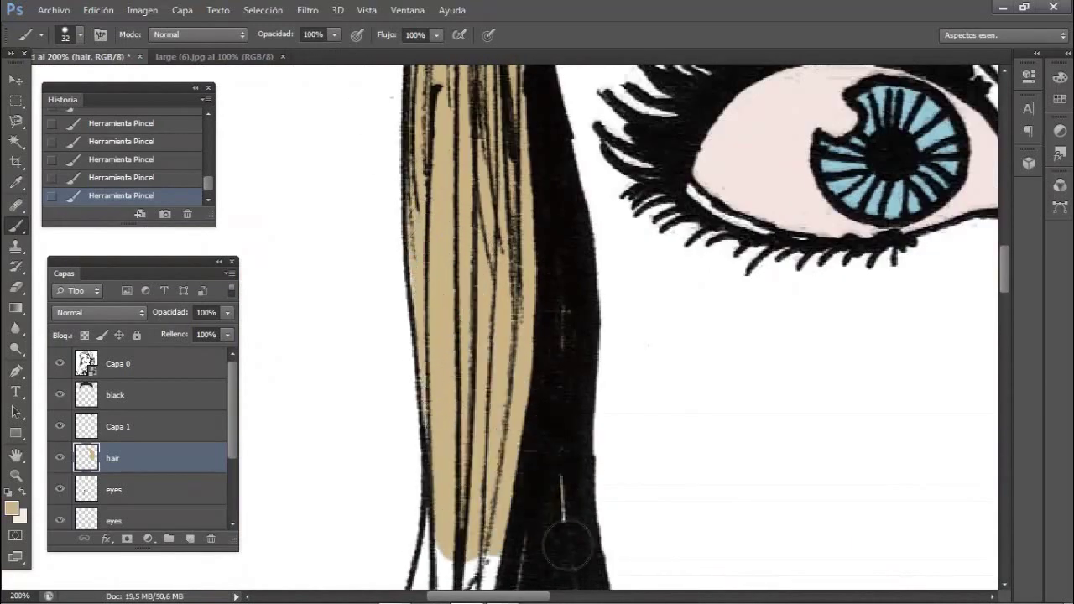
Paint the widening hair below the eye and the light gaps within the black hair above the finger sandy beige
scroll(462, 275, "down", 3)
left_click_drag(416, 344, 336, 541)
left_click_drag(457, 252, 394, 554)
scroll(564, 305, "down", 4)
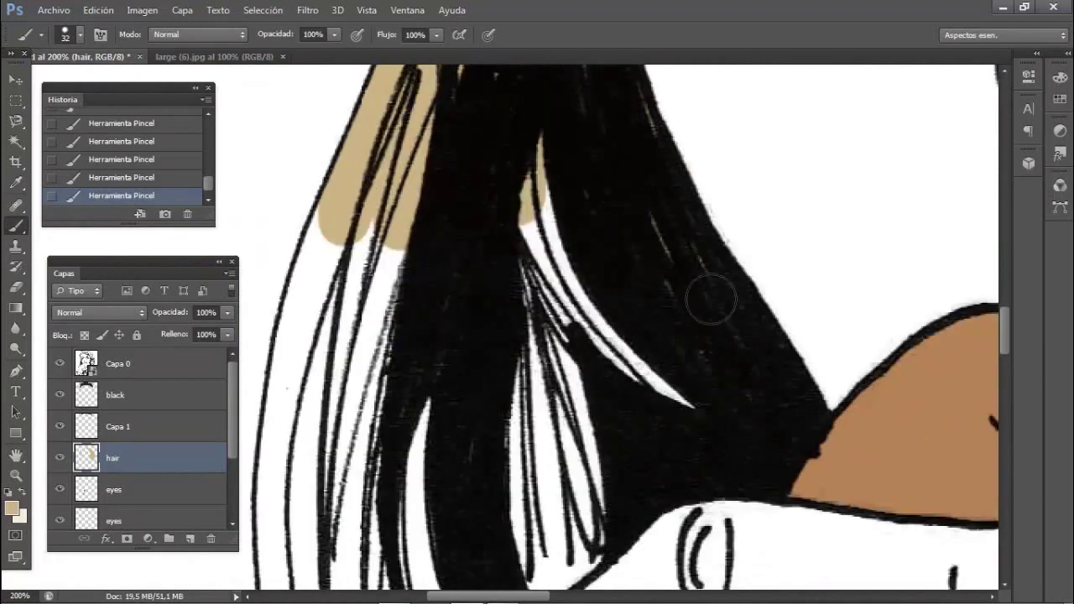
left_click_drag(597, 534, 547, 196)
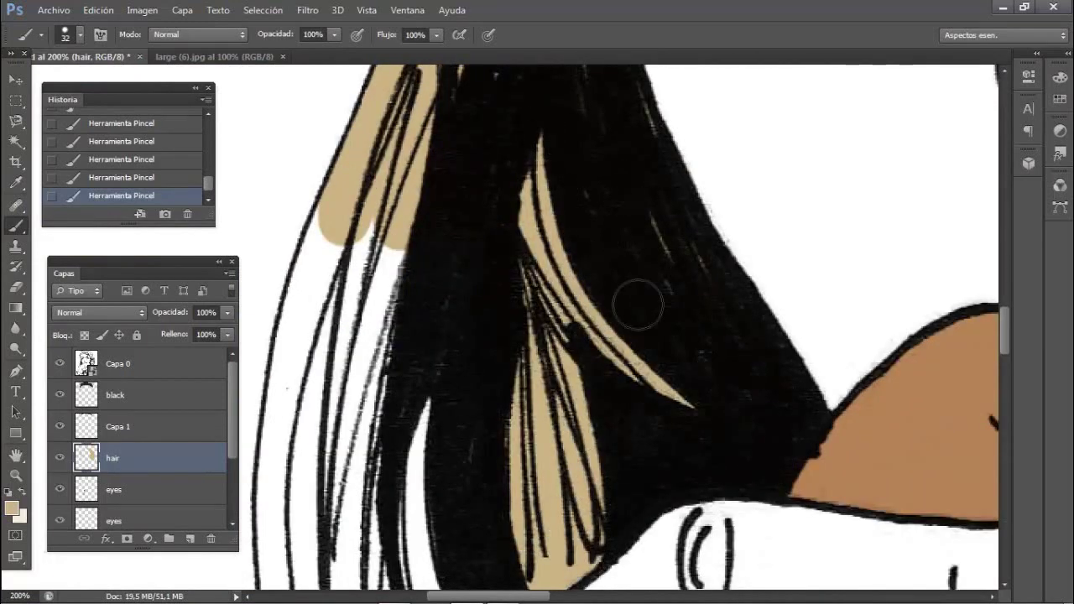
Paint the outer hair down to the edge of the hand sandy beige, reducing the brush to 14 px for the remaining gaps
scroll(545, 268, "down", 1)
mouse_move(336, 120)
left_mouse_down()
mouse_move(283, 402)
mouse_move(395, 159)
mouse_move(401, 524)
left_mouse_up()
scroll(352, 470, "down", 2)
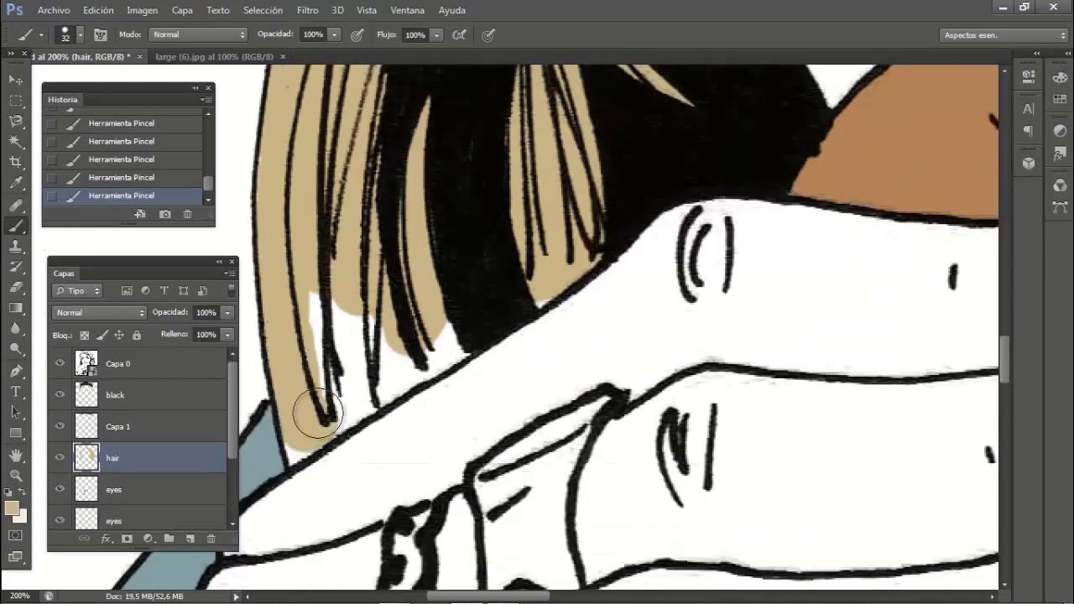
left_click_drag(318, 413, 488, 312)
right_click(385, 319)
type("14")
key("Return")
Set the brush to 26 px and paint the upper part of the lower hair lock under the burger wrapper sandy beige
scroll(537, 335, "down", 10)
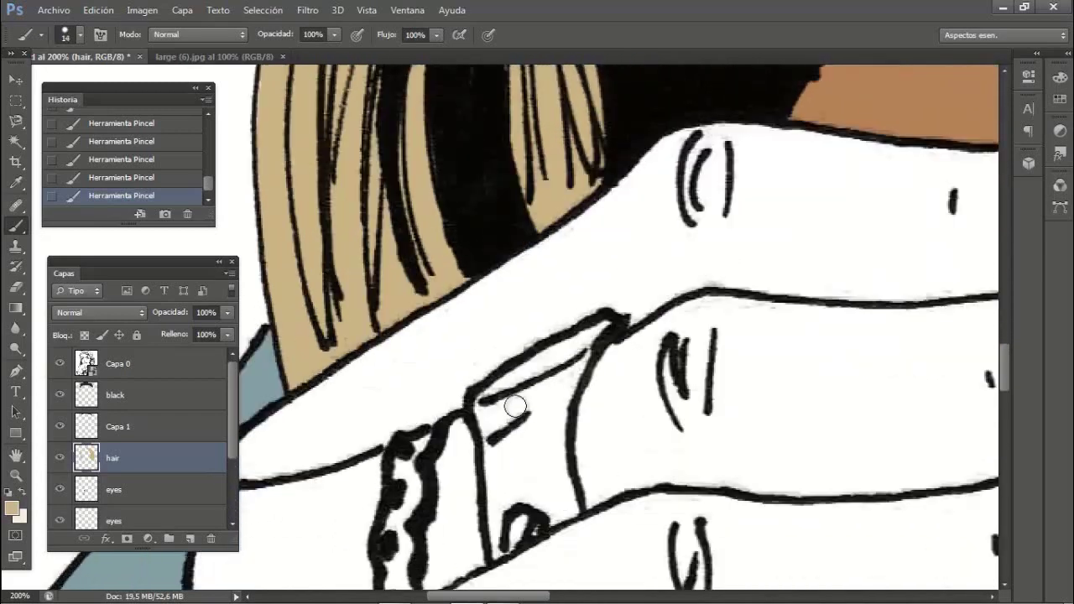
left_click_drag(767, 546, 527, 375)
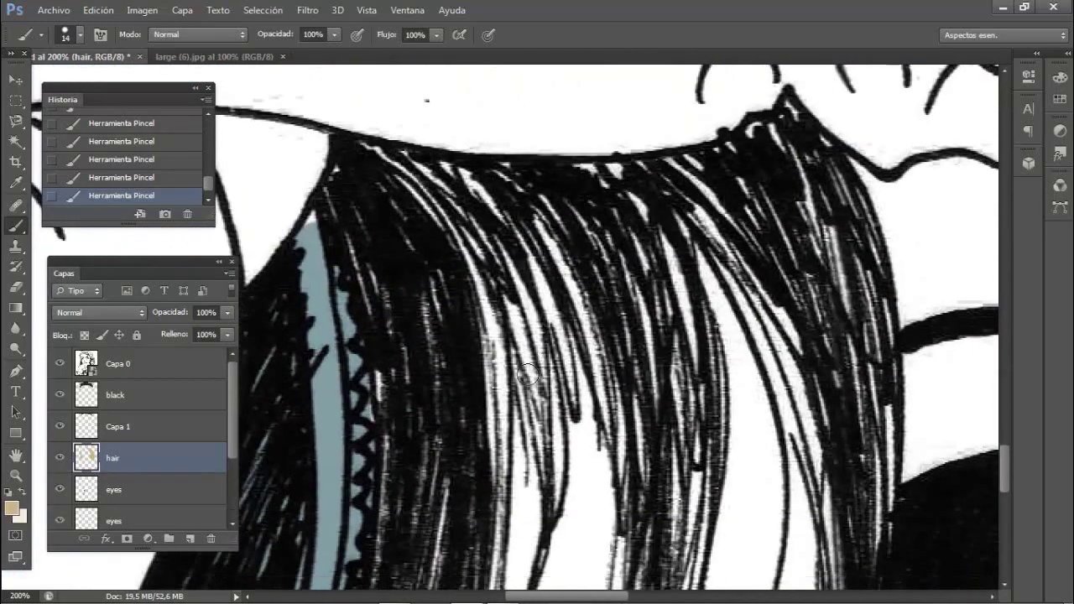
right_click(492, 385)
type("26")
key("Return")
left_click(123, 177)
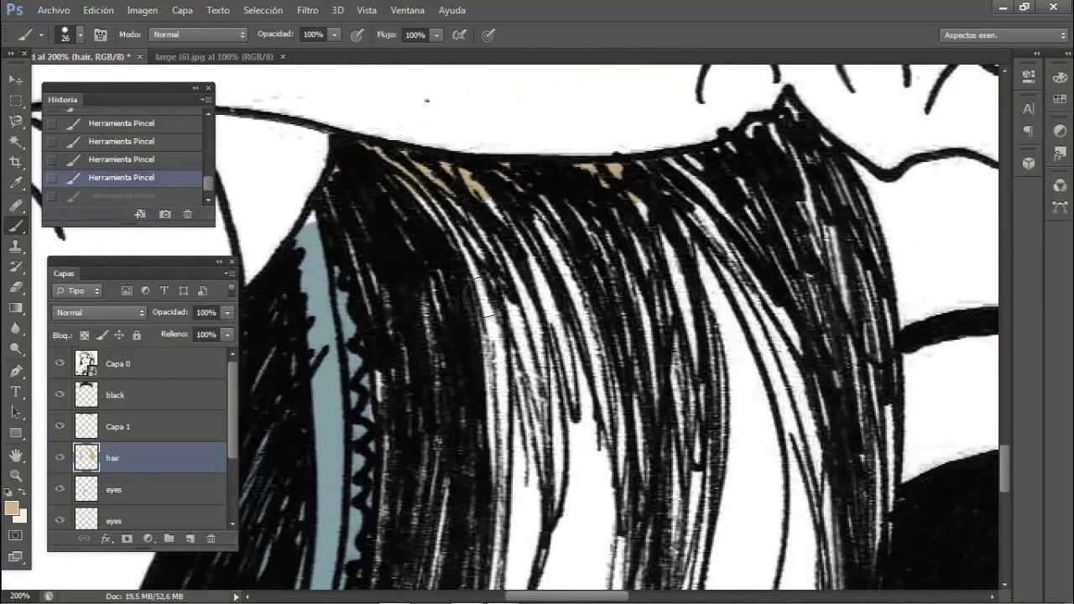
mouse_move(483, 298)
left_mouse_down()
mouse_move(545, 218)
mouse_move(637, 277)
mouse_move(493, 457)
left_mouse_up()
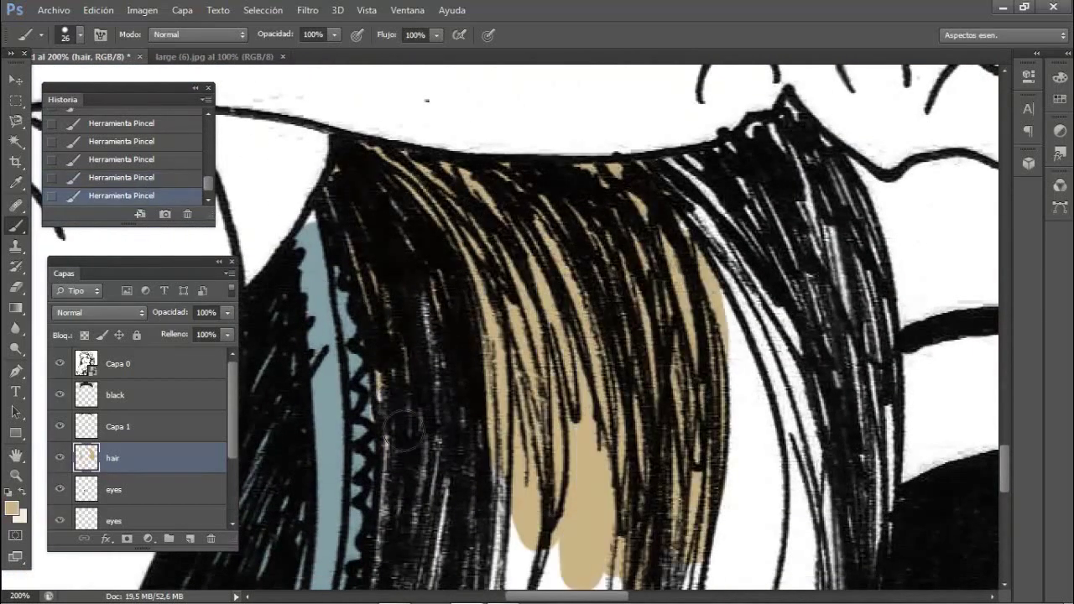
Paint the same hair lock sandy beige down along the jacket seam to the lower edge of the canvas
scroll(398, 275, "down", 5)
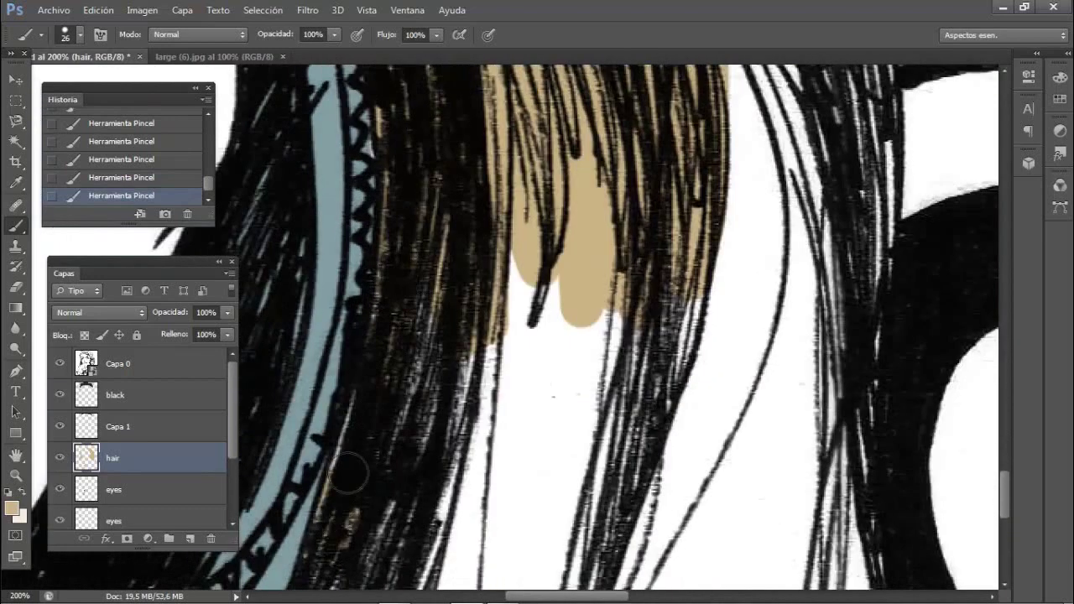
mouse_move(369, 508)
left_mouse_down()
mouse_move(528, 546)
mouse_move(713, 252)
left_mouse_up()
scroll(327, 258, "down", 5)
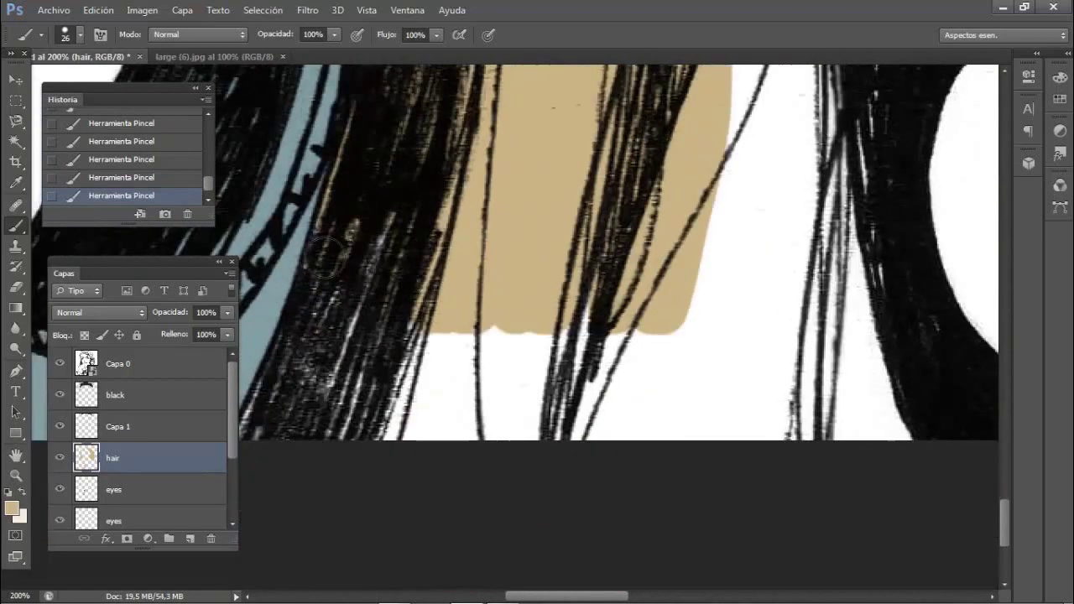
mouse_move(260, 427)
left_mouse_down()
mouse_move(419, 495)
mouse_move(628, 477)
left_mouse_up()
Fill the remaining white gaps along the lock's inner edge beside the shirt sandy beige, up to the wrapper
scroll(671, 420, "up", 2)
mouse_move(721, 361)
left_mouse_down()
mouse_move(762, 360)
mouse_move(798, 152)
mouse_move(755, 126)
left_mouse_up()
scroll(545, 503, "up", 5)
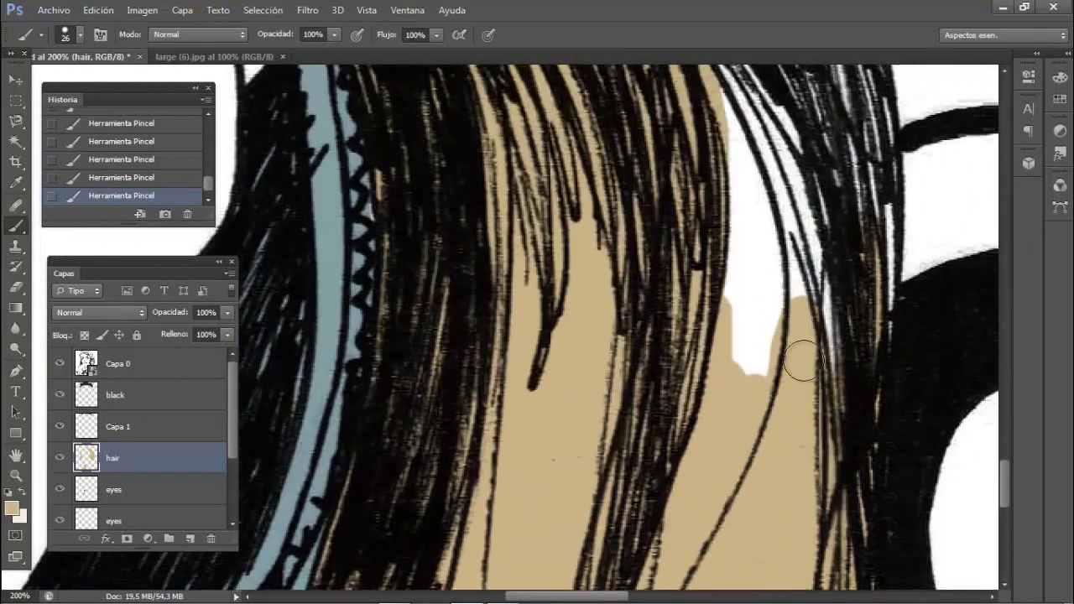
scroll(503, 436, "up", 5)
scroll(449, 277, "right", 3)
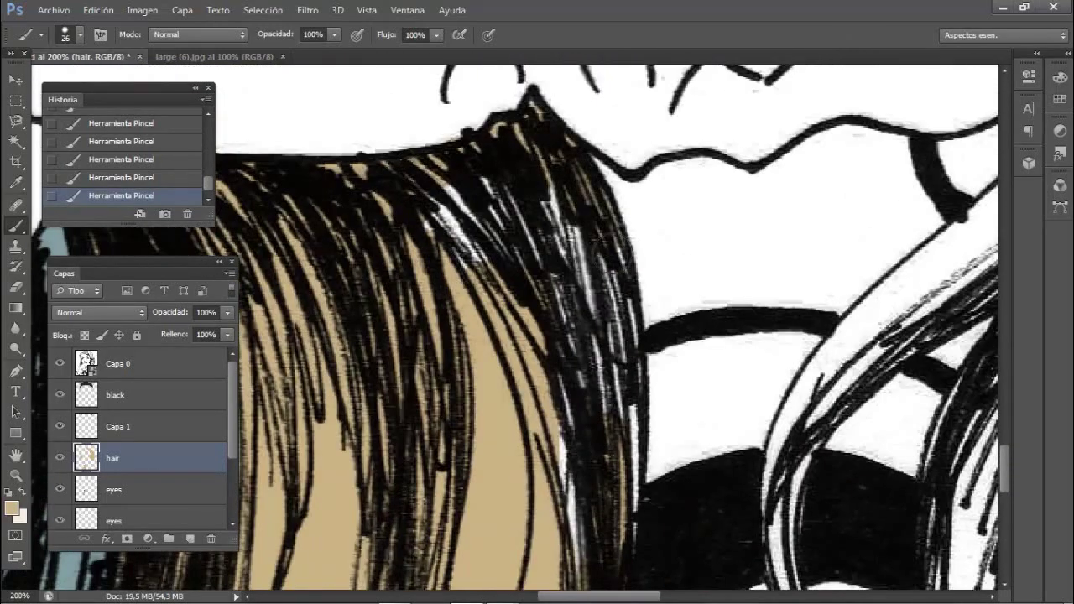
Set the brush to 49 px and paint the second lower hair lock sandy beige, from the canvas edge up to its dark strands
scroll(436, 275, "down", 10)
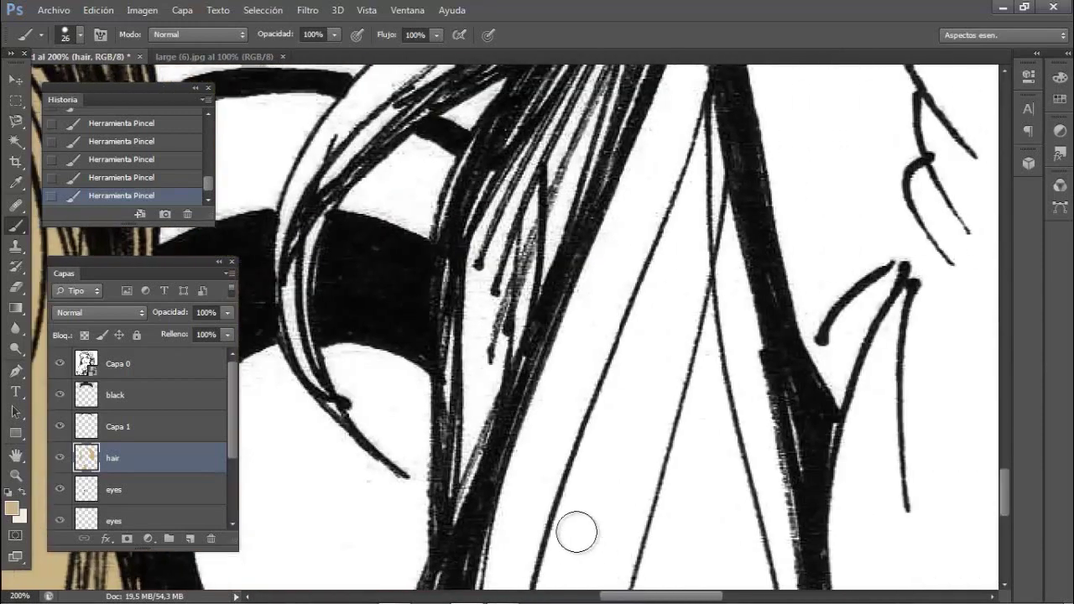
right_click(578, 396)
key("Return")
left_click_drag(545, 163, 479, 323)
scroll(492, 360, "up", 5)
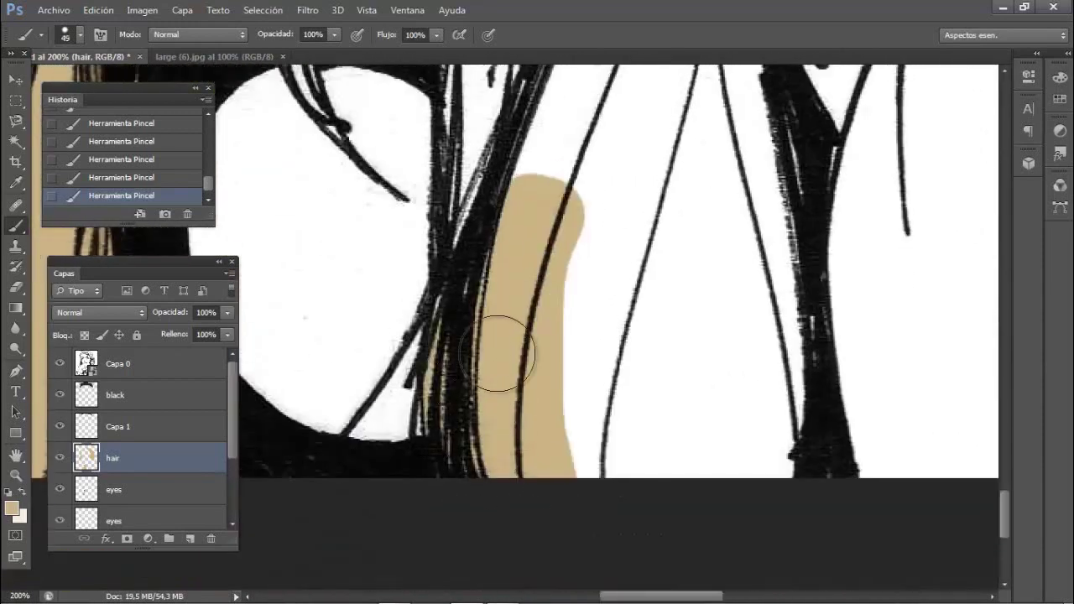
mouse_move(492, 383)
left_mouse_down()
mouse_move(544, 141)
mouse_move(749, 327)
left_mouse_up()
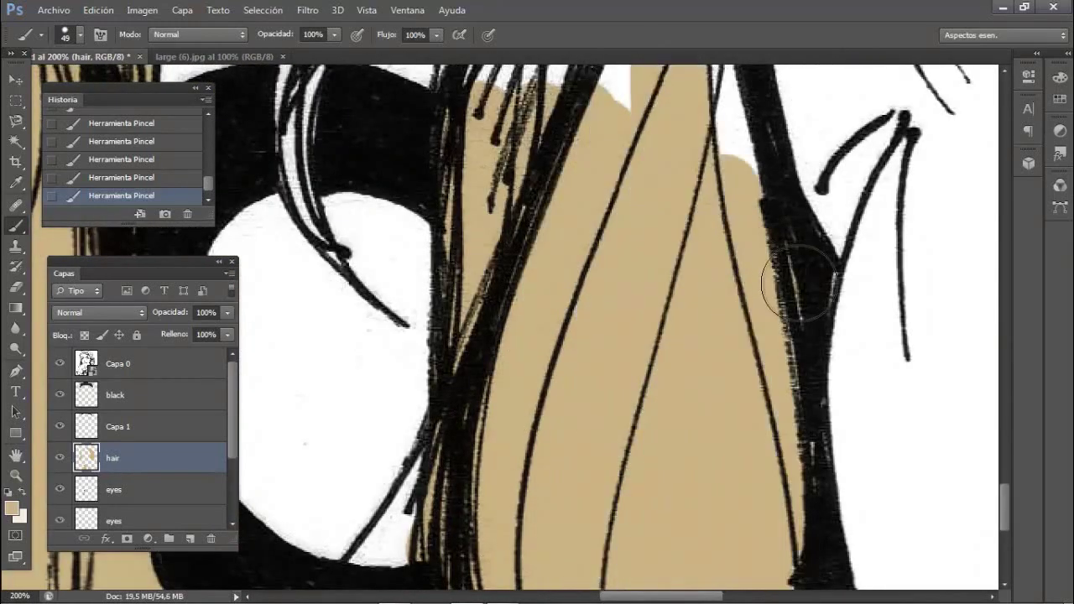
scroll(786, 444, "up", 6)
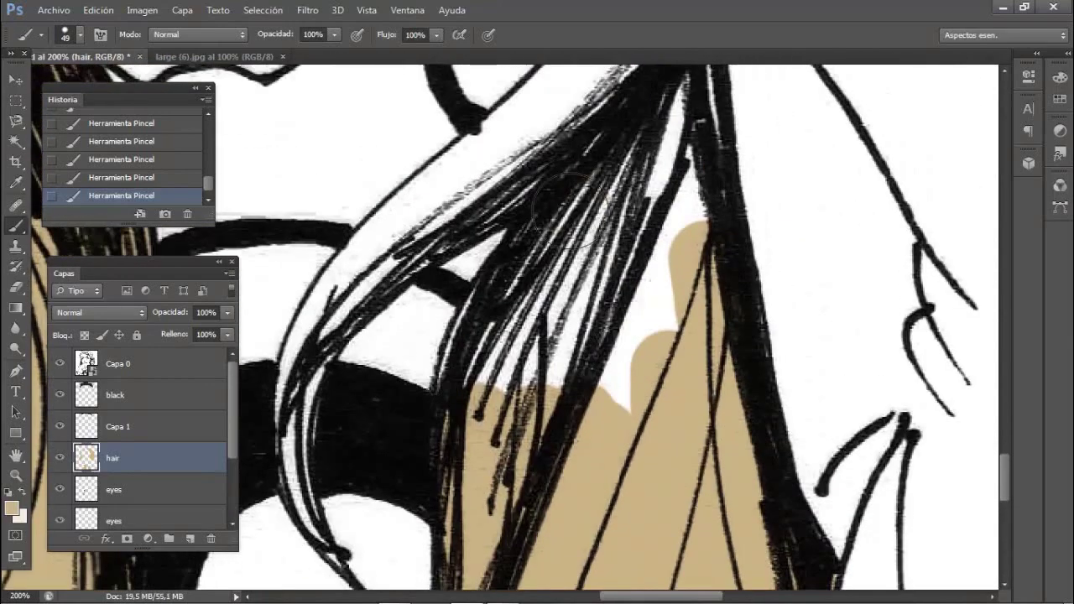
Set the brush to 29 px and paint the second lock's peak and the start of its curved strand sandy beige
scroll(474, 470, "up", 3)
right_click(681, 277)
left_click_drag(715, 307, 704, 307)
key("Return")
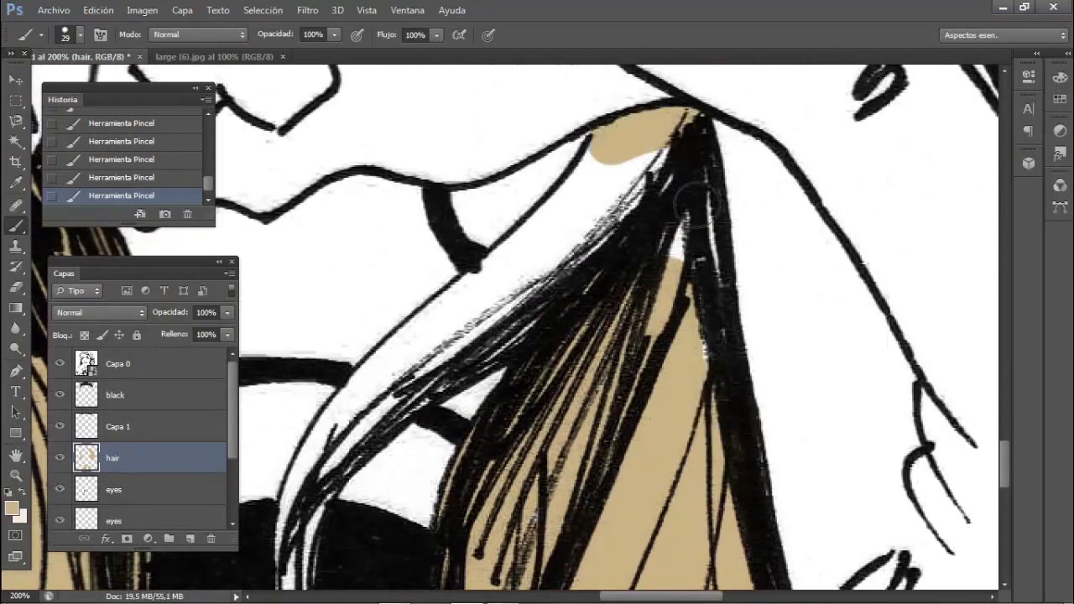
mouse_move(662, 150)
left_mouse_down()
mouse_move(585, 184)
mouse_move(360, 401)
left_mouse_up()
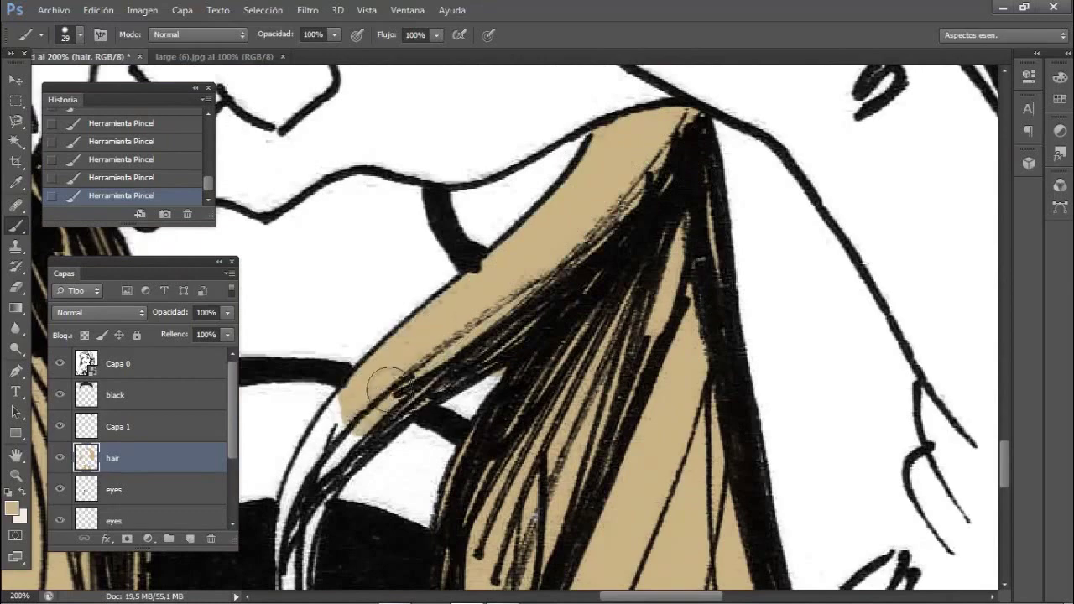
Paint the curved strand sandy beige down to its tip over the shirt and erase the overspill around it
left_click_drag(674, 598, 638, 598)
scroll(640, 267, "down", 3)
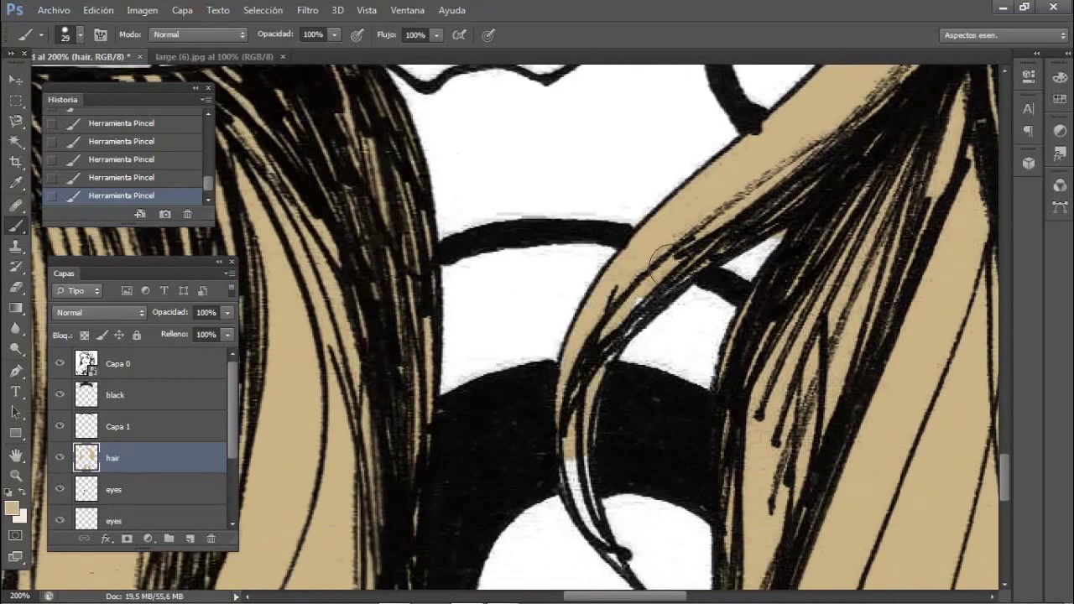
scroll(579, 482, "down", 2)
mouse_move(628, 443)
left_mouse_down()
mouse_move(648, 497)
mouse_move(635, 486)
left_mouse_up()
type("e")
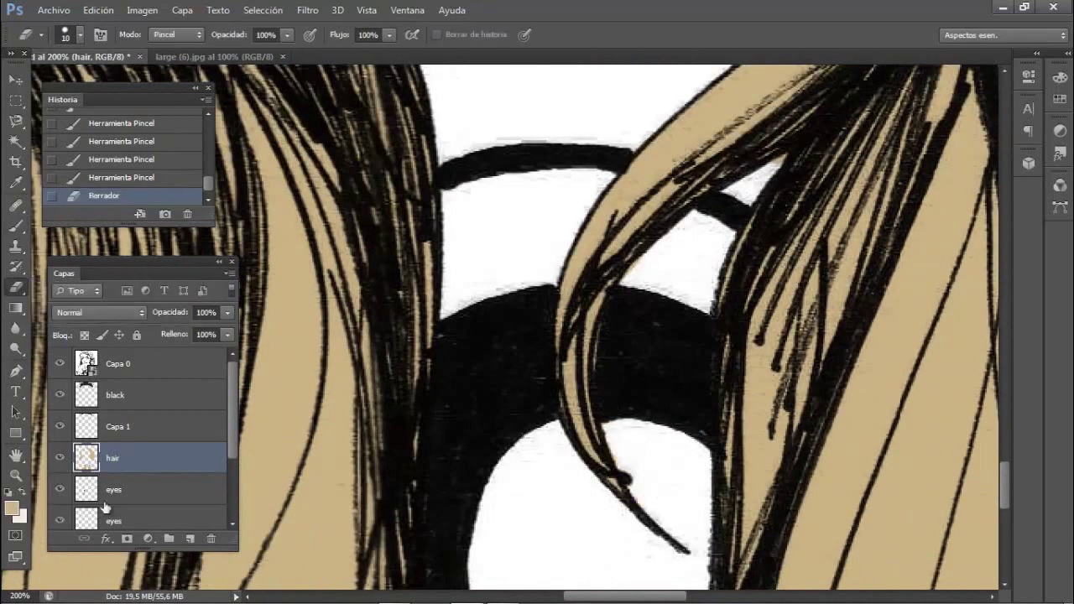
Zoom out to 25%, set an off-white foreground colour and create a layer named white above the shirt layer
type("25")
key("Return")
scroll(487, 356, "down", 1)
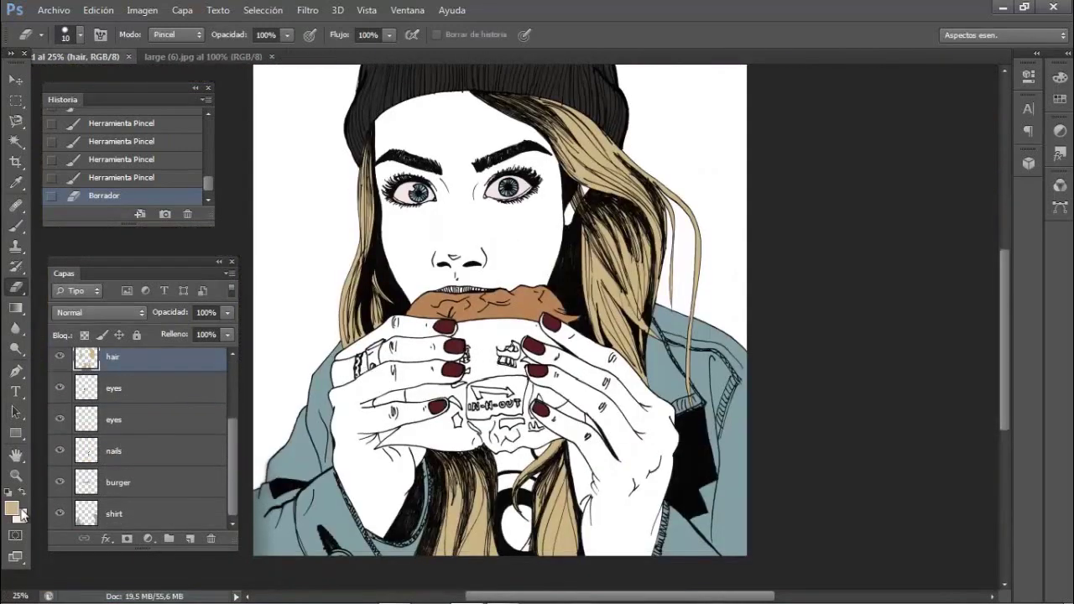
left_click(16, 508)
key("Return")
left_click(141, 514)
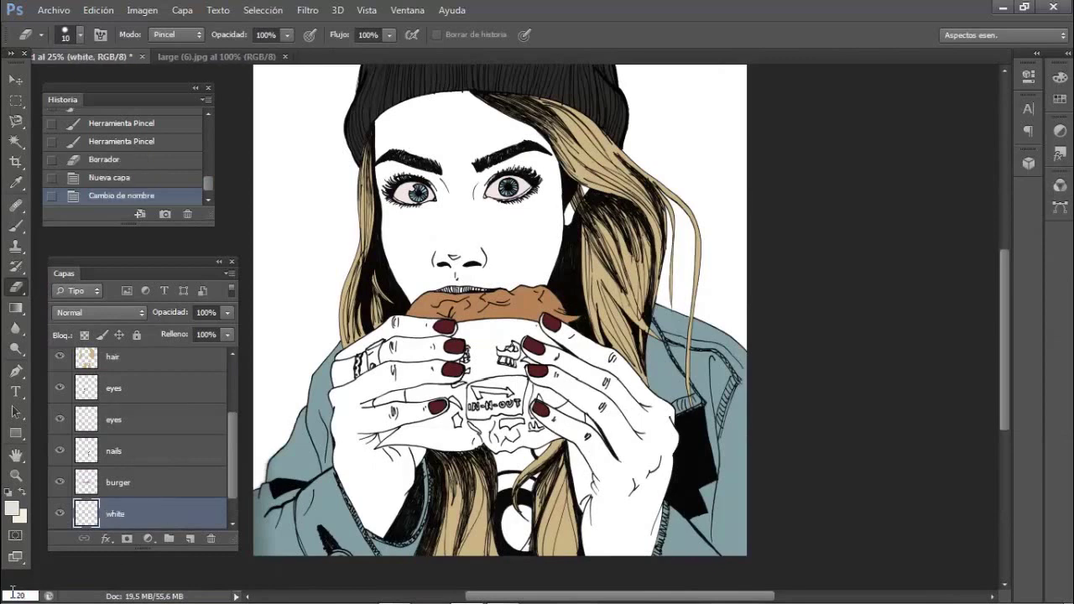
key("Return")
right_click(549, 412)
left_click_drag(548, 412, 570, 414)
left_click(446, 451)
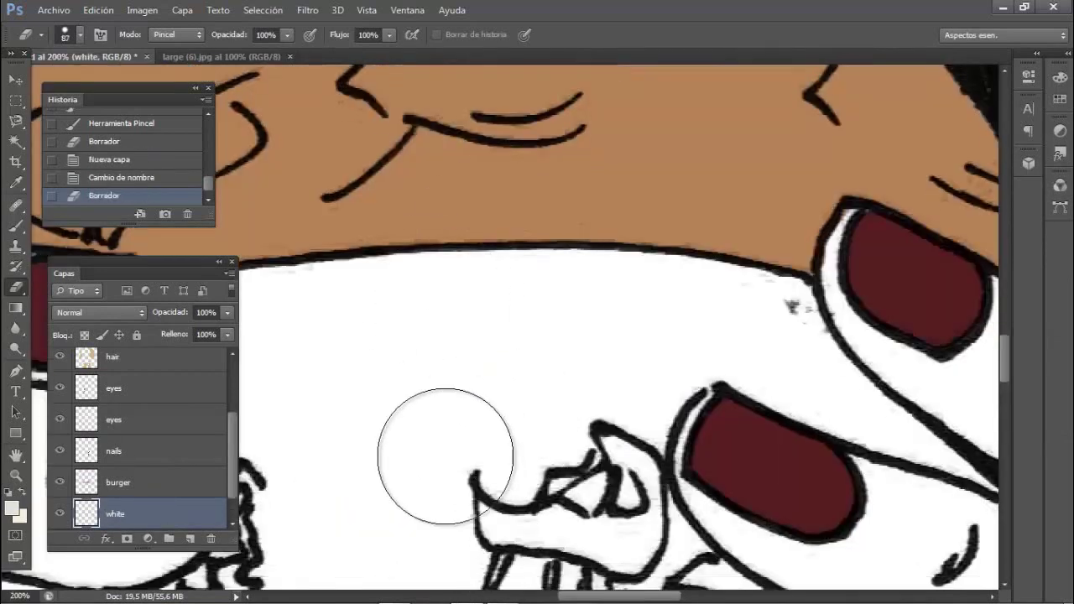
Add a new layer between the white and shirt layers and fill it with mustard yellow
scroll(195, 539, "down", 1)
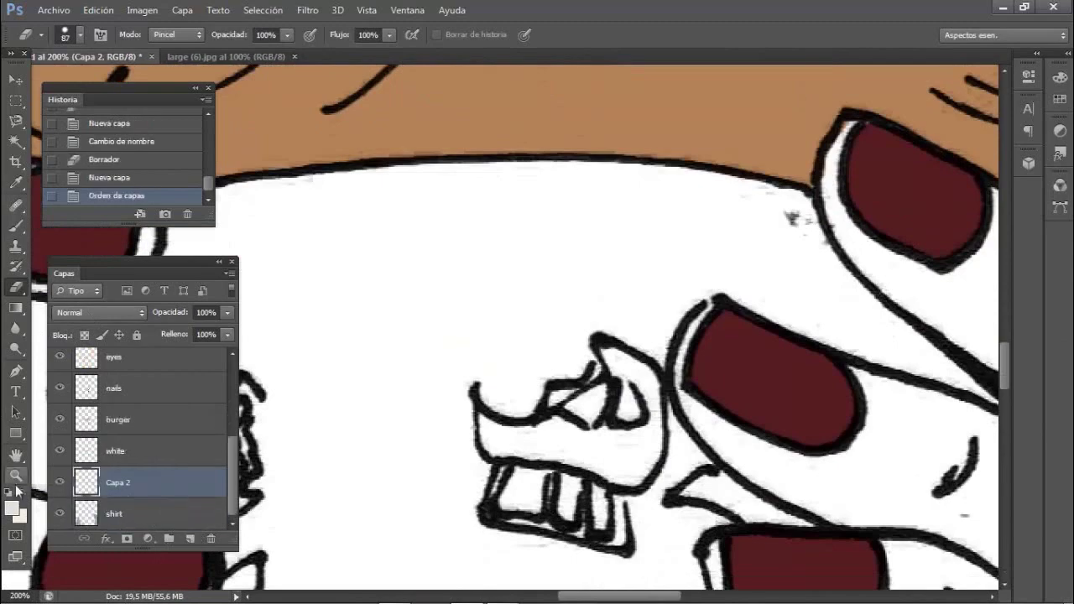
left_click(11, 506)
left_click(815, 288)
left_click(763, 269)
key("Return")
left_click_drag(15, 307, 57, 327)
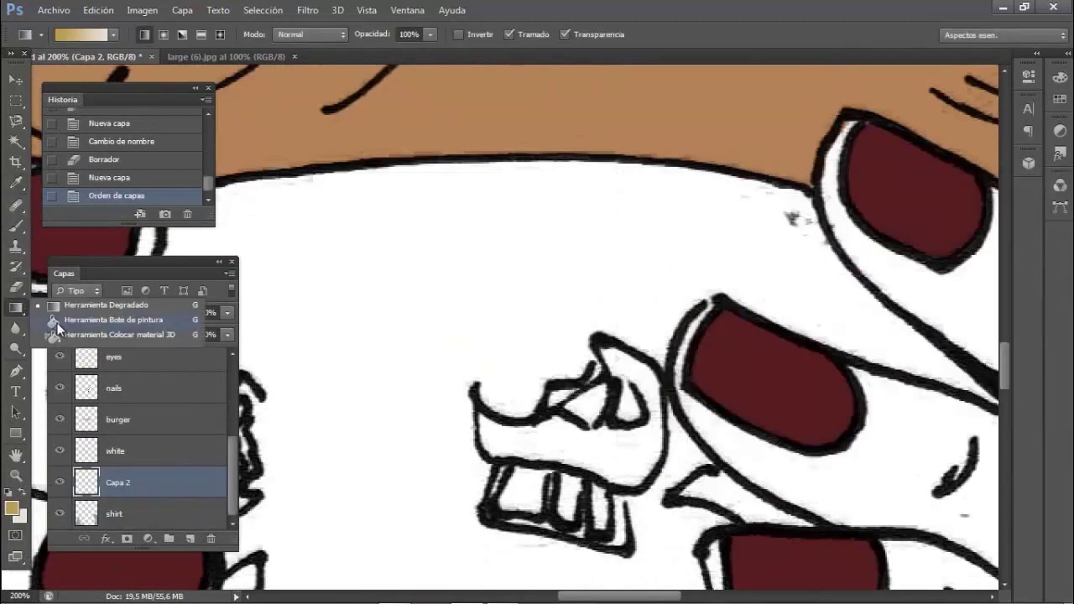
left_click(520, 252)
On the white layer, set the brush to 44 px and paint the middle of the wrapper below the bun off-white
left_click(115, 451)
key("b")
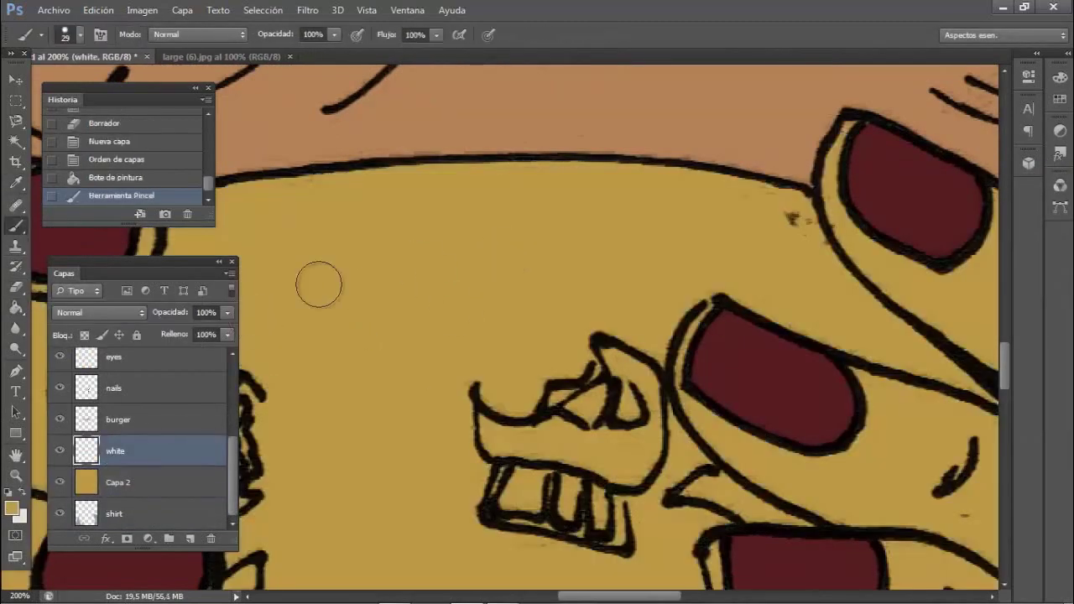
key("bracketright")
key("bracketright")
key("bracketright")
mouse_move(424, 191)
left_mouse_down()
mouse_move(455, 473)
mouse_move(343, 192)
mouse_move(318, 503)
left_mouse_up()
Paint the wrapper off-white along the fingertips on the left side of the burger, down to the logo panel
left_click_drag(587, 597, 553, 597)
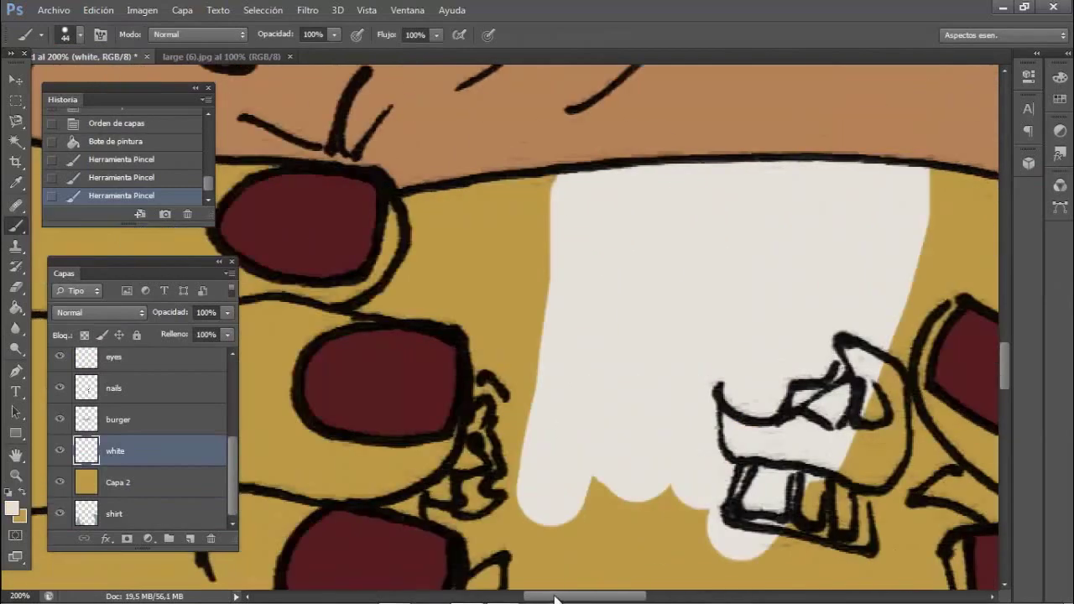
mouse_move(441, 176)
left_mouse_down()
mouse_move(455, 282)
mouse_move(539, 377)
left_mouse_up()
scroll(539, 377, "down", 2)
left_click_drag(512, 428, 630, 509)
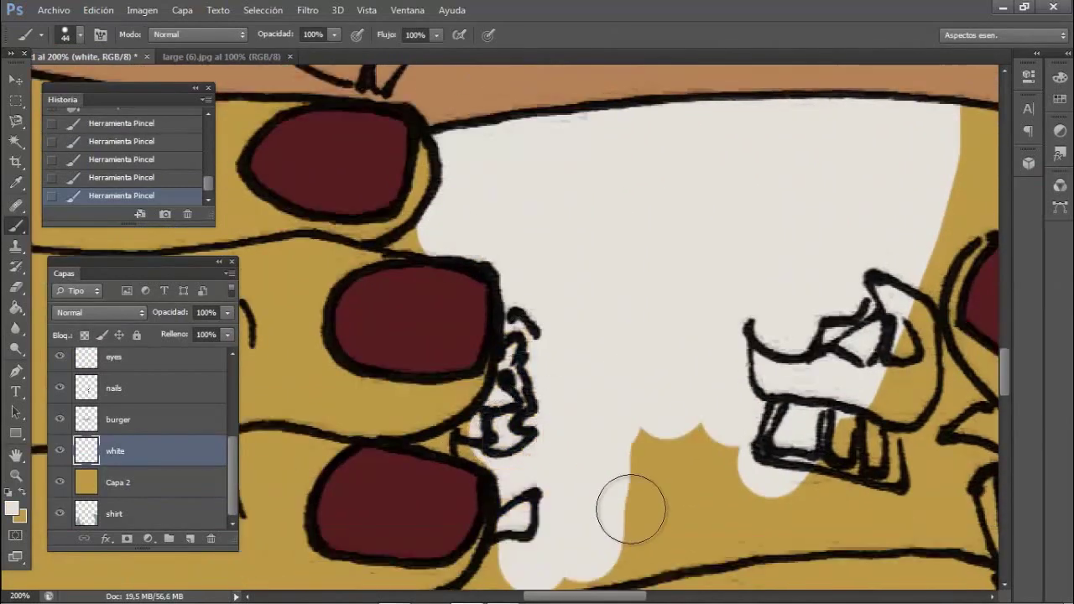
scroll(631, 509, "down", 2)
mouse_move(511, 412)
left_mouse_down()
mouse_move(779, 244)
mouse_move(805, 352)
left_mouse_up()
Paint the wrapper off-white between the two lowest fingers and around the star beneath the little finger
scroll(395, 240, "down", 3)
scroll(419, 241, "left", 3)
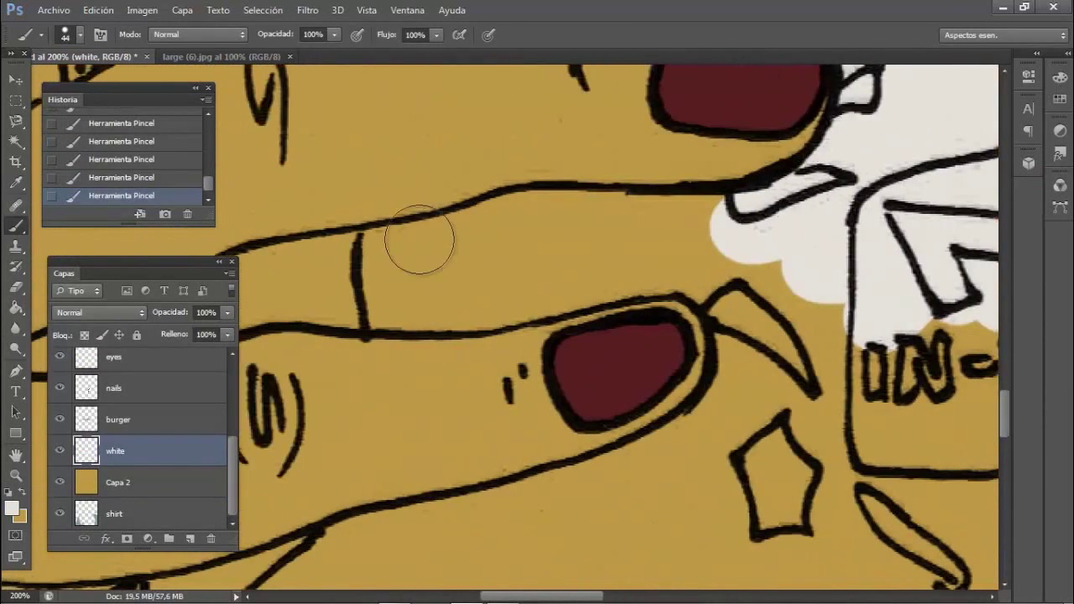
mouse_move(419, 240)
left_mouse_down()
mouse_move(515, 228)
mouse_move(391, 288)
mouse_move(545, 281)
mouse_move(743, 304)
mouse_move(796, 436)
left_mouse_up()
scroll(796, 436, "down", 2)
mouse_move(342, 336)
left_mouse_down()
mouse_move(694, 232)
mouse_move(614, 267)
mouse_move(513, 427)
mouse_move(721, 444)
left_mouse_up()
left_click_drag(445, 423, 738, 441)
Paint the wrapper's lower edge and the top of the shirt between the two hair locks off-white
left_click_drag(574, 597, 658, 597)
left_click_drag(369, 394, 659, 479)
scroll(660, 479, "down", 2)
mouse_move(654, 327)
left_mouse_down()
mouse_move(730, 339)
mouse_move(848, 336)
left_mouse_up()
Paint the rounded light area inside the shirt's black ring off-white
scroll(676, 545, "down", 5)
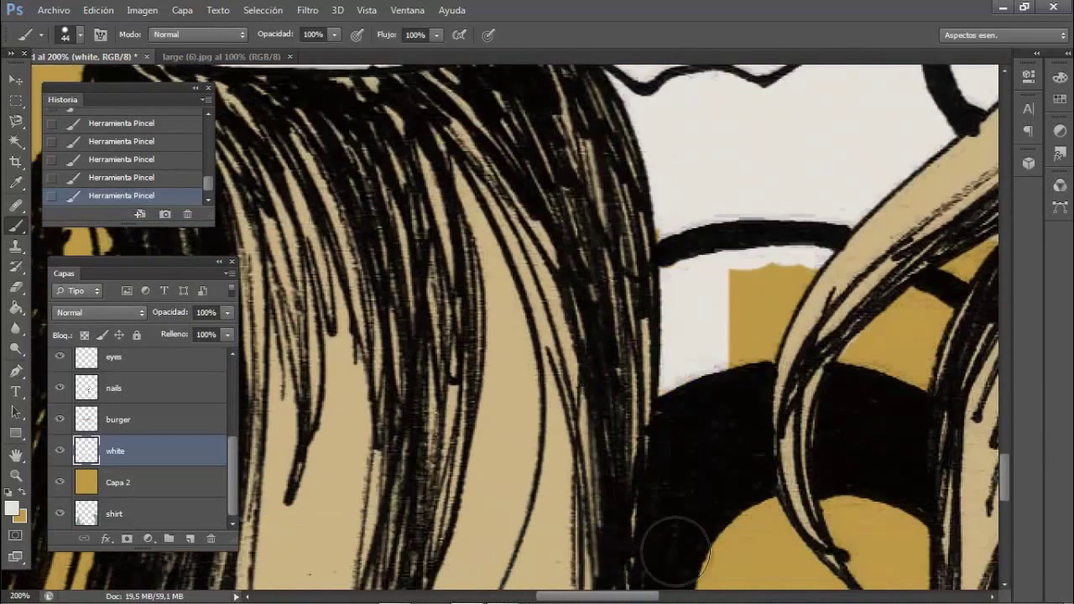
mouse_move(676, 545)
left_mouse_down()
mouse_move(772, 318)
mouse_move(790, 533)
left_mouse_up()
scroll(719, 311, "down", 3)
left_click_drag(805, 276, 851, 227)
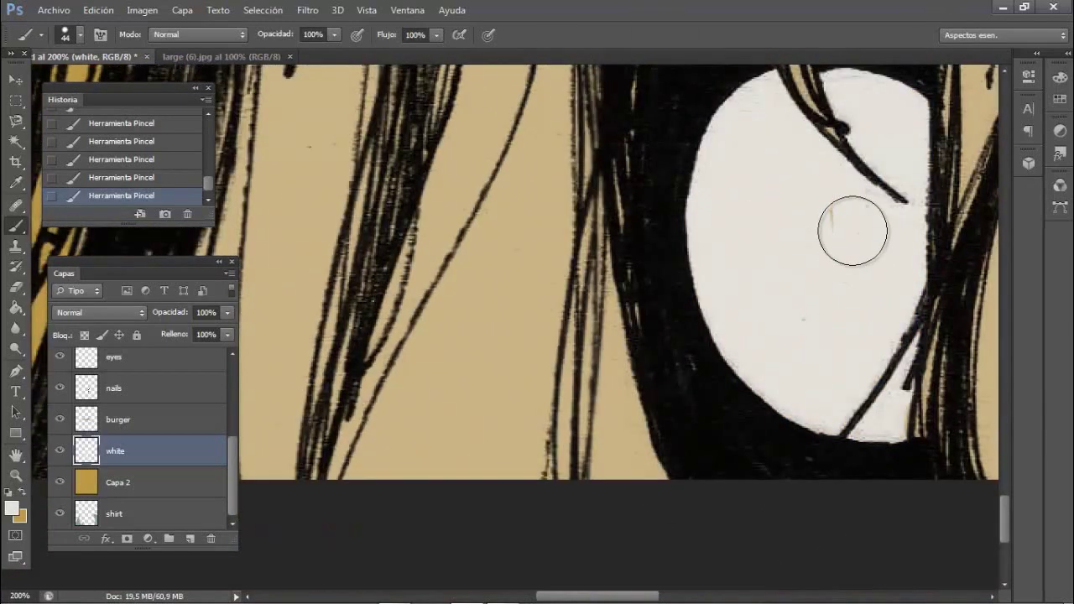
Paint the shirt gaps beside the curved strand and the wrapper below the logo panel off-white
scroll(851, 227, "right", 3)
scroll(798, 371, "up", 5)
left_click_drag(738, 285, 788, 224)
scroll(788, 225, "up", 3)
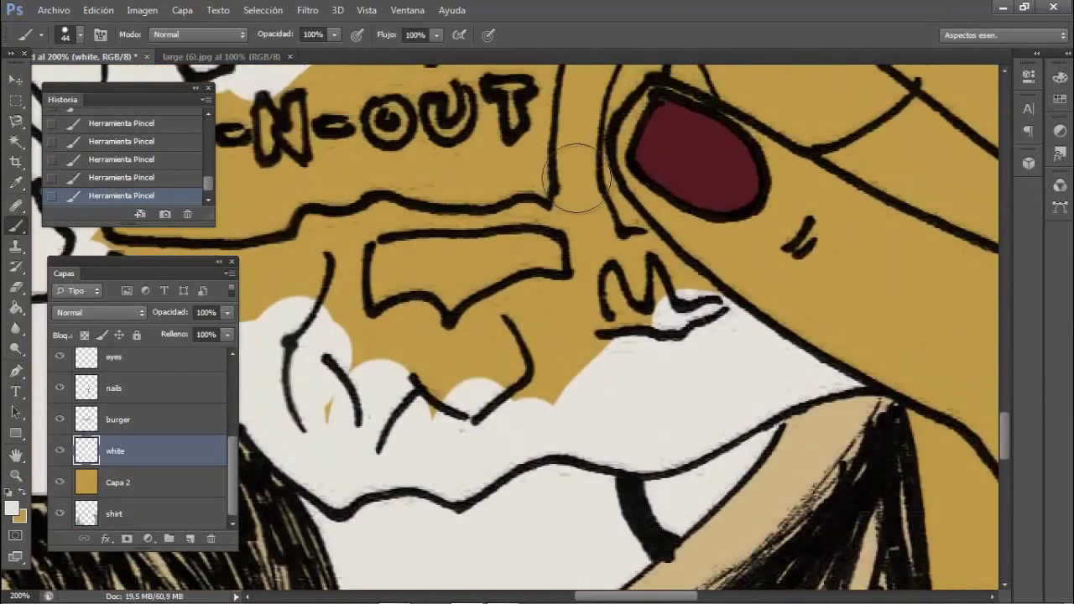
mouse_move(579, 167)
left_mouse_down()
mouse_move(639, 267)
mouse_move(614, 231)
mouse_move(302, 315)
mouse_move(532, 372)
mouse_move(527, 262)
left_mouse_up()
Paint the strip of wrapper visible between the two lowest fingers on the right side off-white
scroll(526, 263, "up", 3)
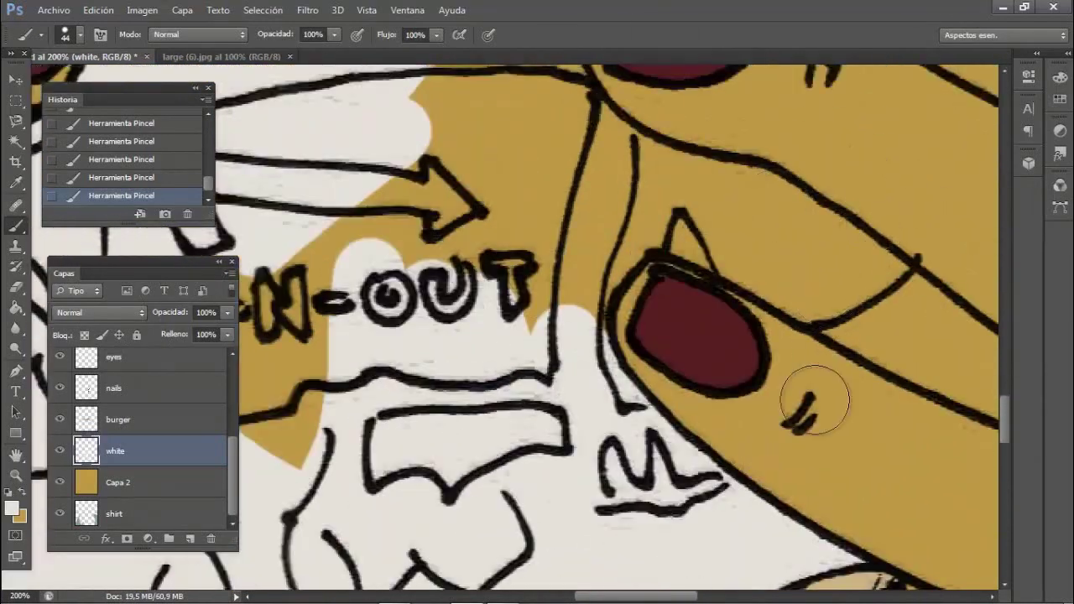
mouse_move(908, 330)
left_mouse_down()
mouse_move(645, 212)
mouse_move(717, 191)
mouse_move(834, 249)
mouse_move(965, 369)
left_mouse_up()
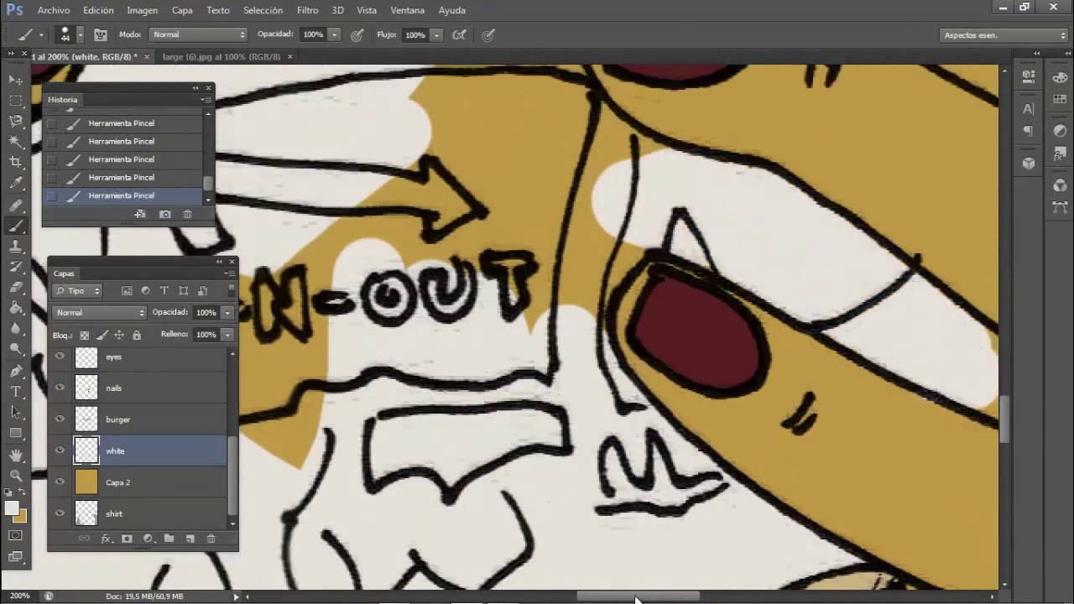
scroll(712, 383, "right", 4)
left_click_drag(712, 383, 696, 394)
Paint the rest of the IN-N-OUT logo panel and the wrapper up to the skull's teeth off-white
scroll(458, 526, "left", 6)
scroll(695, 232, "up", 3)
mouse_move(504, 436)
left_mouse_down()
mouse_move(663, 230)
mouse_move(858, 439)
mouse_move(827, 455)
left_mouse_up()
scroll(827, 456, "up", 1)
mouse_move(848, 411)
left_mouse_down()
mouse_move(845, 365)
mouse_move(762, 196)
left_mouse_up()
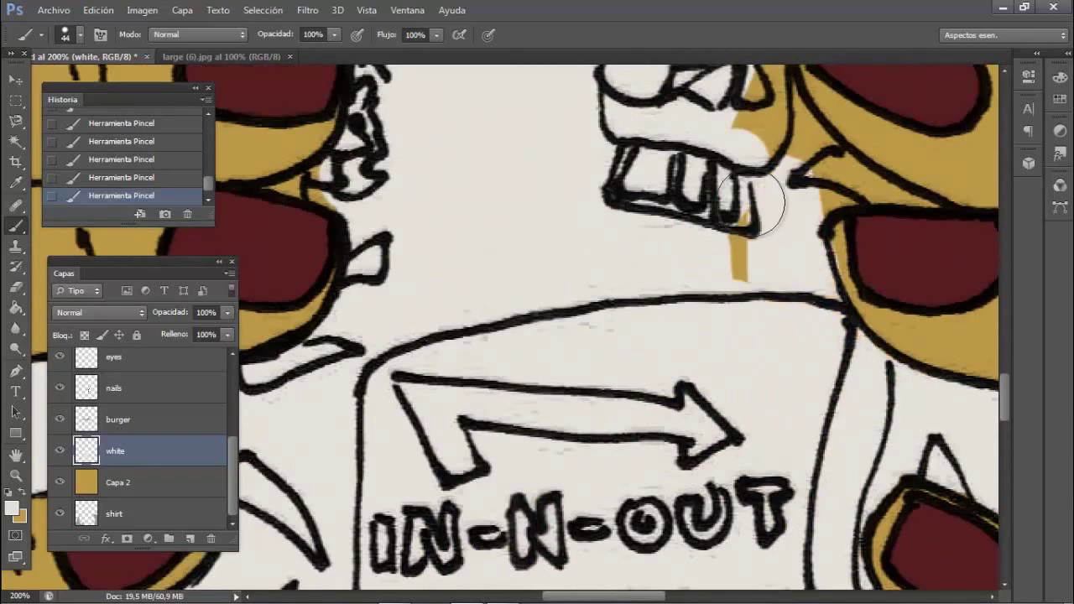
Paint the wrapper around the skull and between the right-side fingertips off-white
right_click(15, 286)
scroll(813, 135, "up", 3)
mouse_move(814, 134)
left_mouse_down()
mouse_move(907, 153)
mouse_move(814, 216)
left_mouse_up()
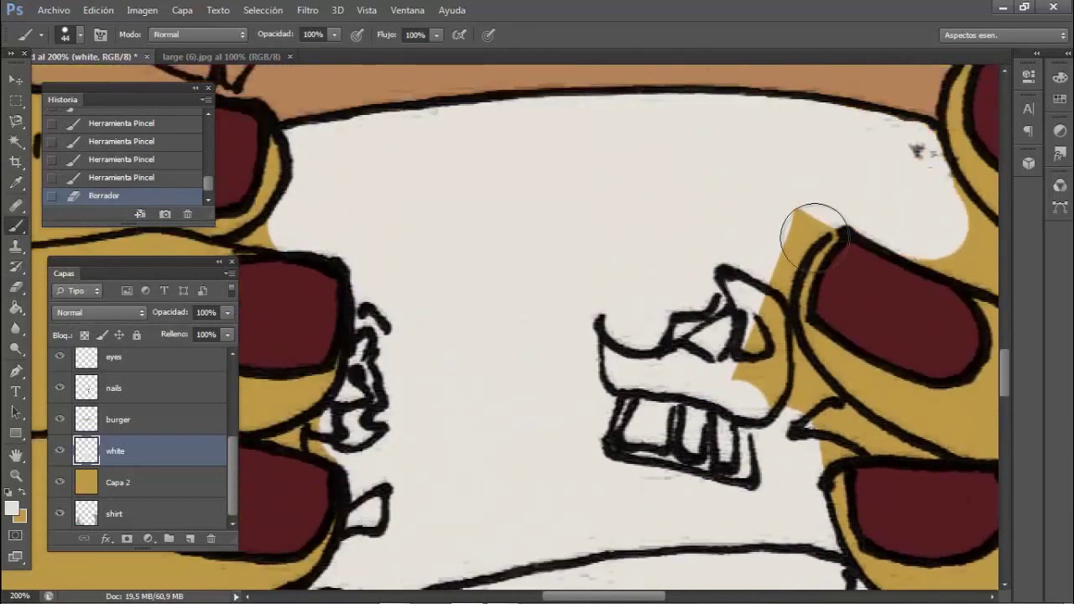
scroll(814, 215, "right", 5)
mouse_move(537, 193)
left_mouse_down()
mouse_move(494, 352)
mouse_move(537, 433)
mouse_move(671, 444)
left_mouse_up()
Set the brush to 22 px, then erase the off-white overspill from the fingertips beside the skull
right_click(541, 427)
key("e")
right_click(663, 394)
key("Escape")
mouse_move(671, 243)
left_mouse_down()
mouse_move(702, 270)
mouse_move(738, 264)
mouse_move(736, 283)
mouse_move(700, 164)
left_mouse_up()
Erase the overspill at the end of the wrapper strip between the fingers, and paint the wrapper's pointed corner under the little finger off-white
scroll(696, 164, "down", 5)
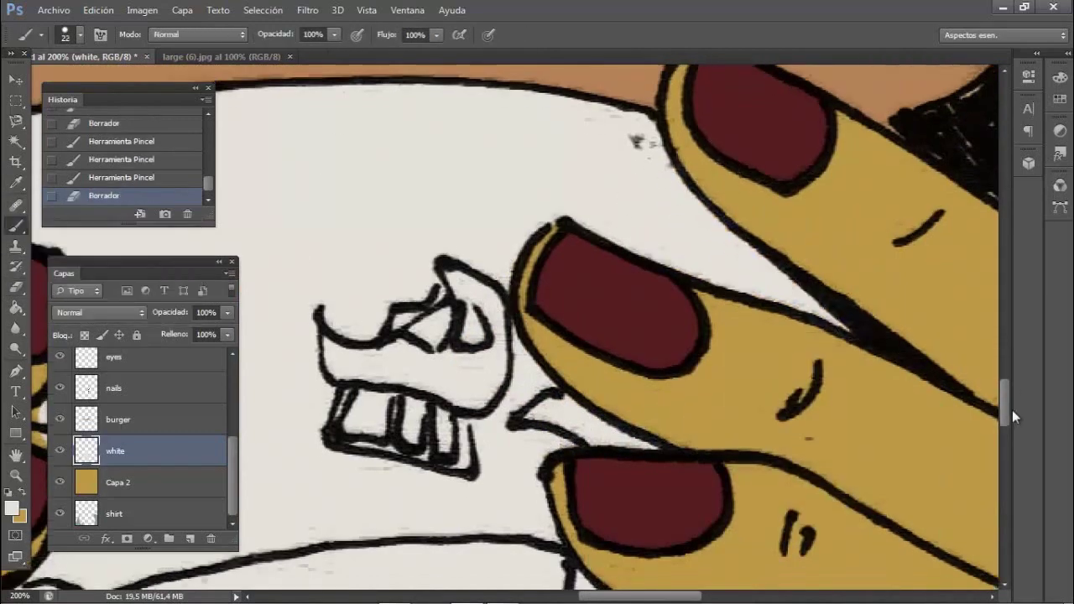
scroll(688, 223, "right", 5)
left_click(622, 291)
key("b")
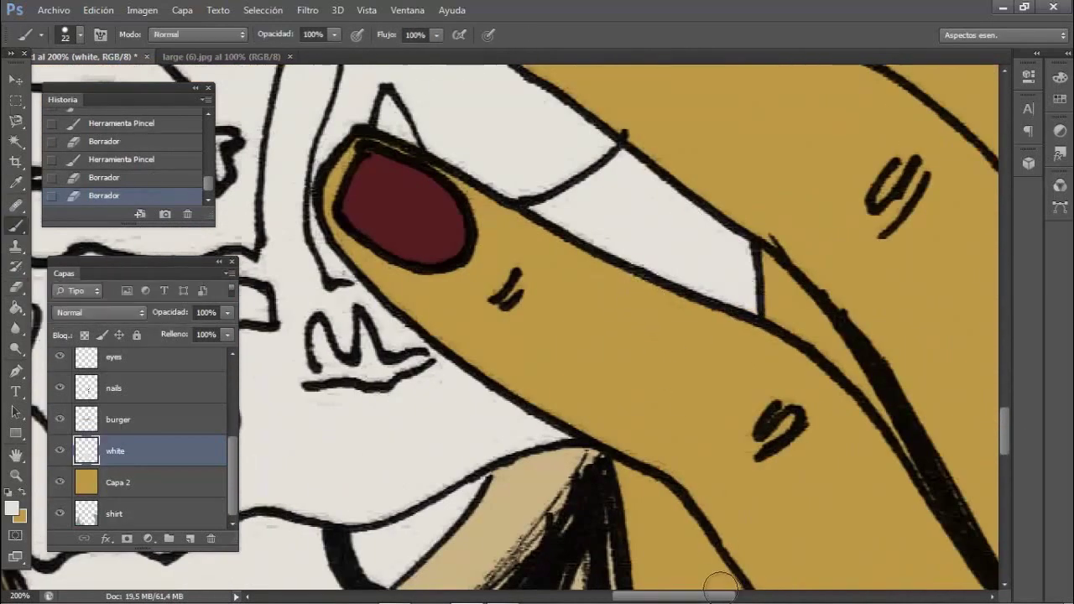
scroll(622, 291, "left", 10)
mouse_move(381, 527)
left_mouse_down()
mouse_move(420, 490)
mouse_move(448, 485)
left_mouse_up()
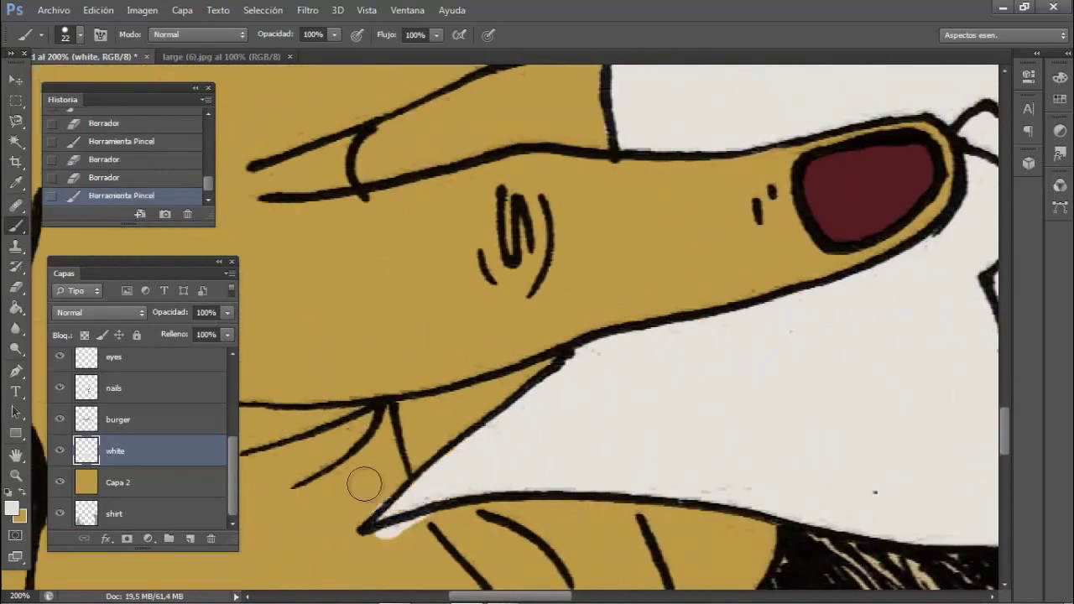
Erase the off-white overspill at the wrapper's pointed corner, and touch up the off-white edge beside the left-side fingertips
left_click(15, 288)
left_click_drag(352, 510, 394, 537)
left_click(15, 225)
left_click_drag(1004, 414, 1004, 372)
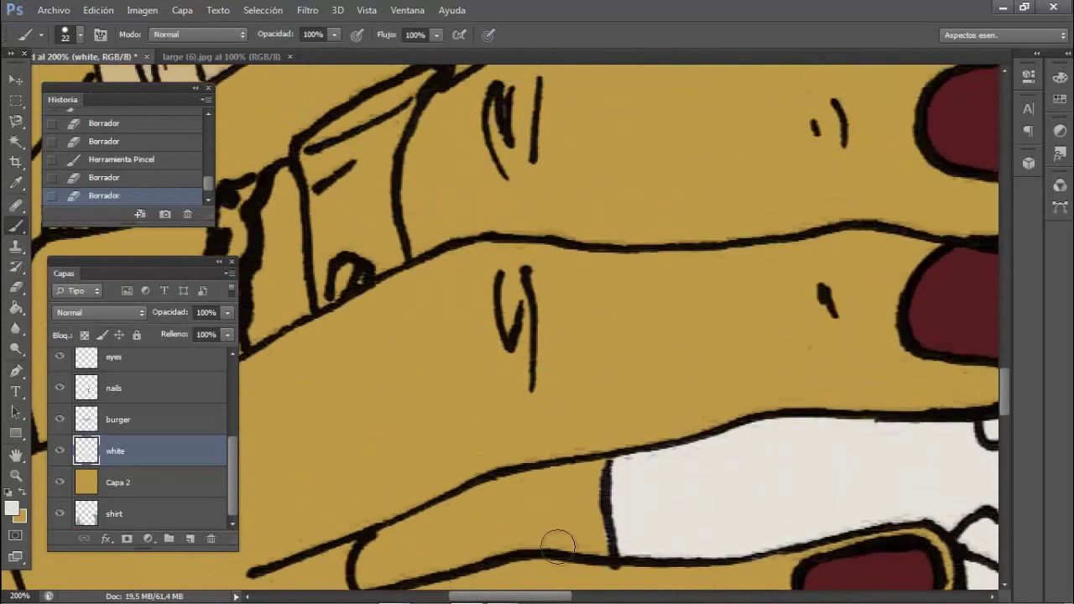
scroll(536, 336, "right", 5)
left_click(545, 231)
left_click_drag(533, 222, 554, 229)
left_click(15, 288)
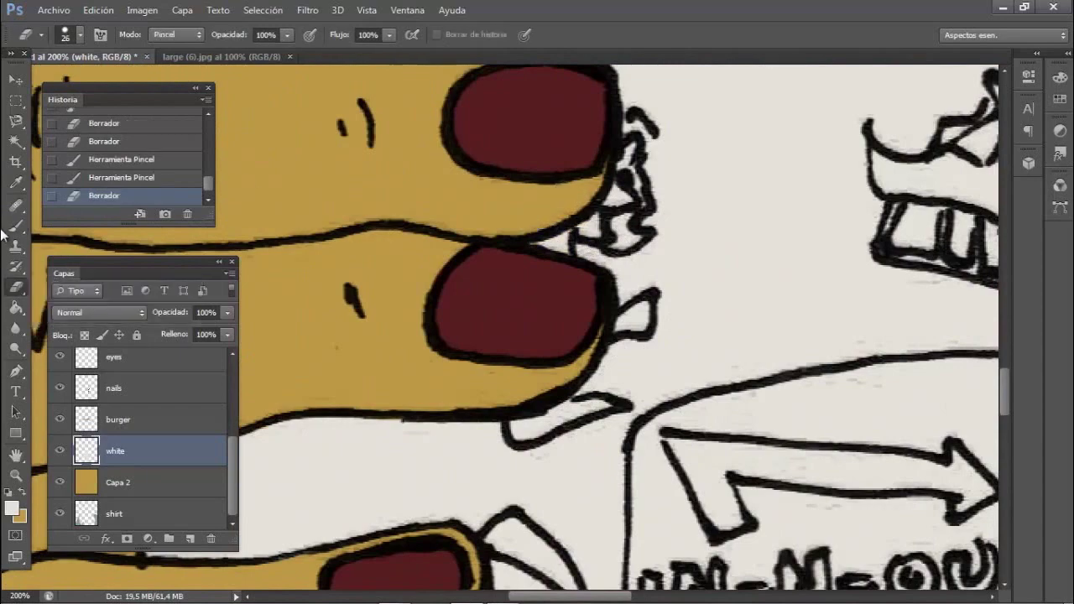
Delete the ochre Capa 2 fill layer and fit the whole drawing in view
scroll(537, 335, "up", 3)
left_click(131, 484)
key("Delete")
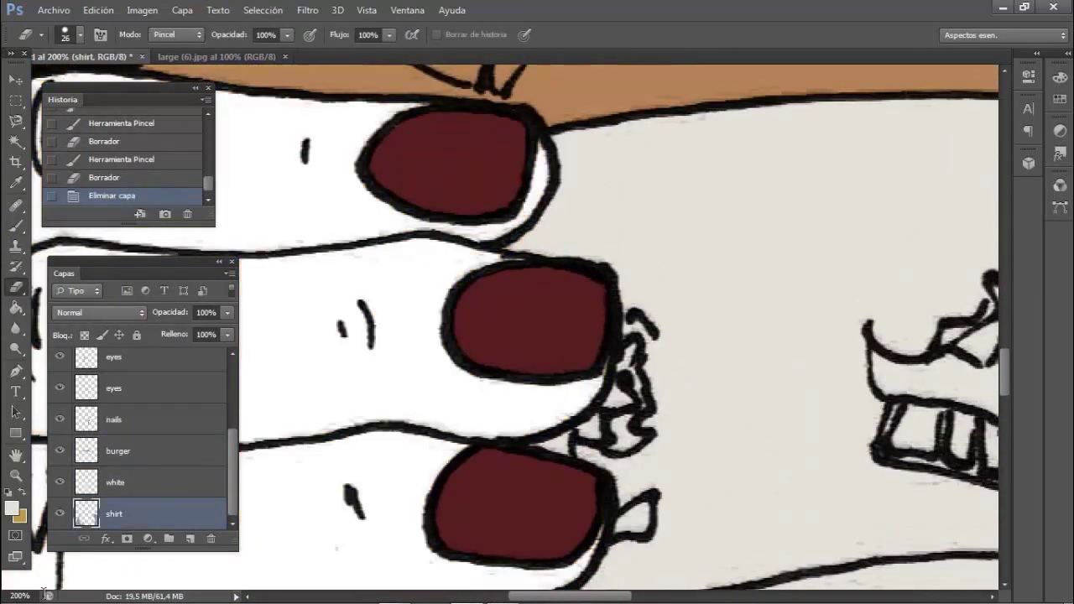
key("ctrl+0")
scroll(622, 476, "down", 2)
scroll(622, 475, "up", 4)
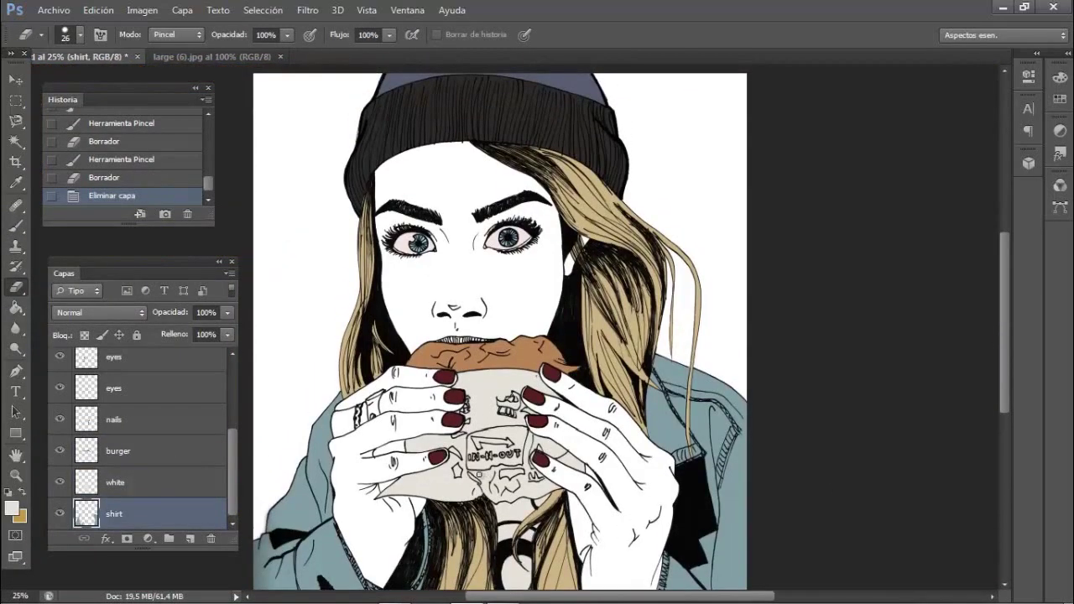
Sample a beige from the reference photo and adjust the foreground colour to peach #eaba9a
left_click(212, 56)
left_click(79, 56)
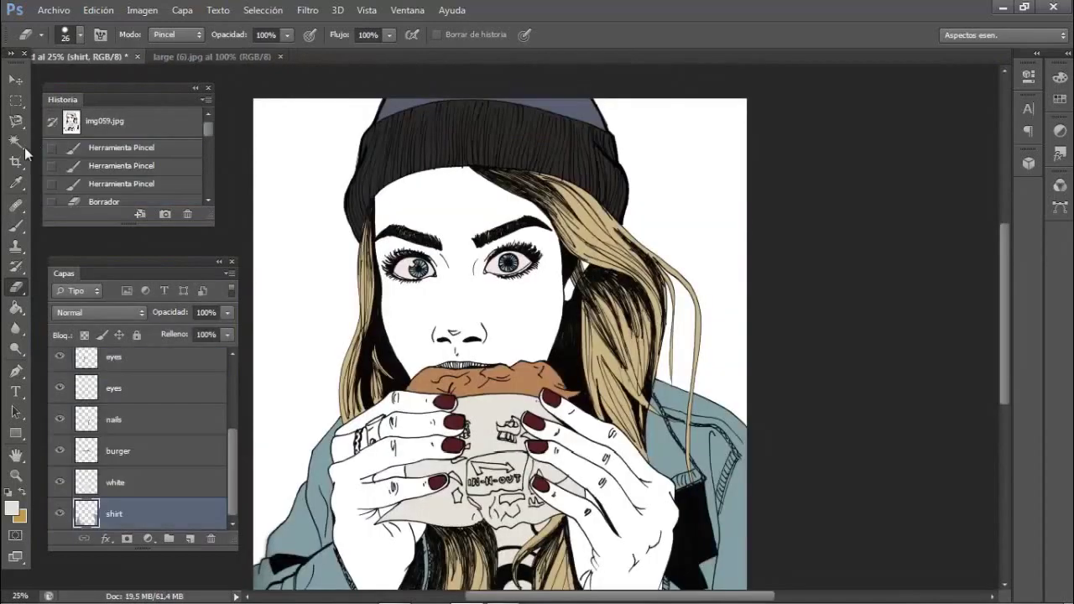
left_click(213, 56)
left_click(15, 183)
left_click(79, 57)
left_click(12, 508)
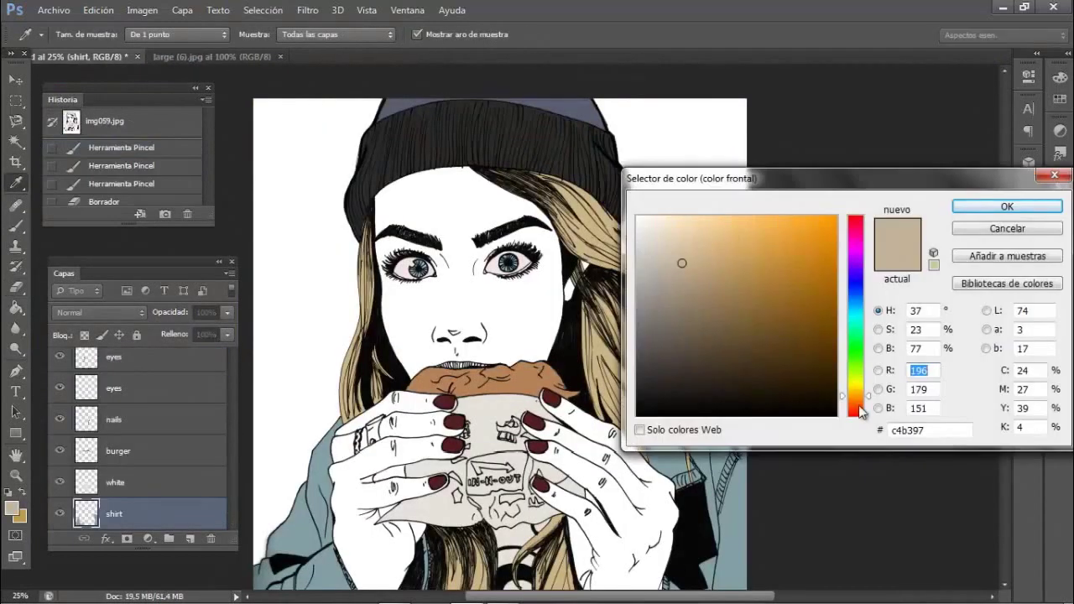
left_click_drag(864, 399, 864, 404)
left_click(704, 231)
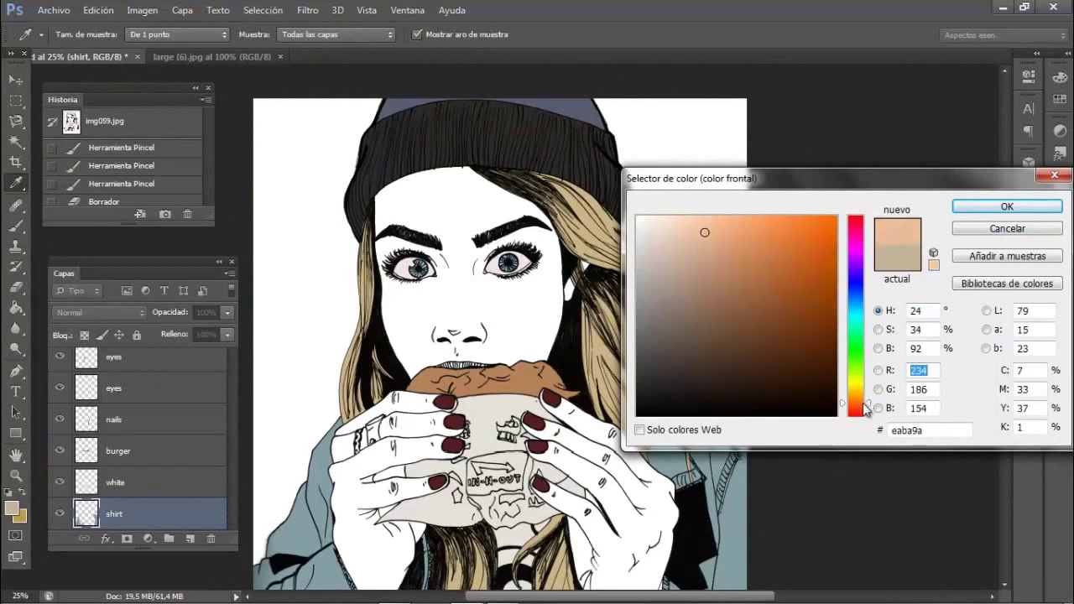
left_click(1006, 206)
Set the brush to 43 px and add a new layer named skin beneath the shirt layer
key("b")
right_click(506, 408)
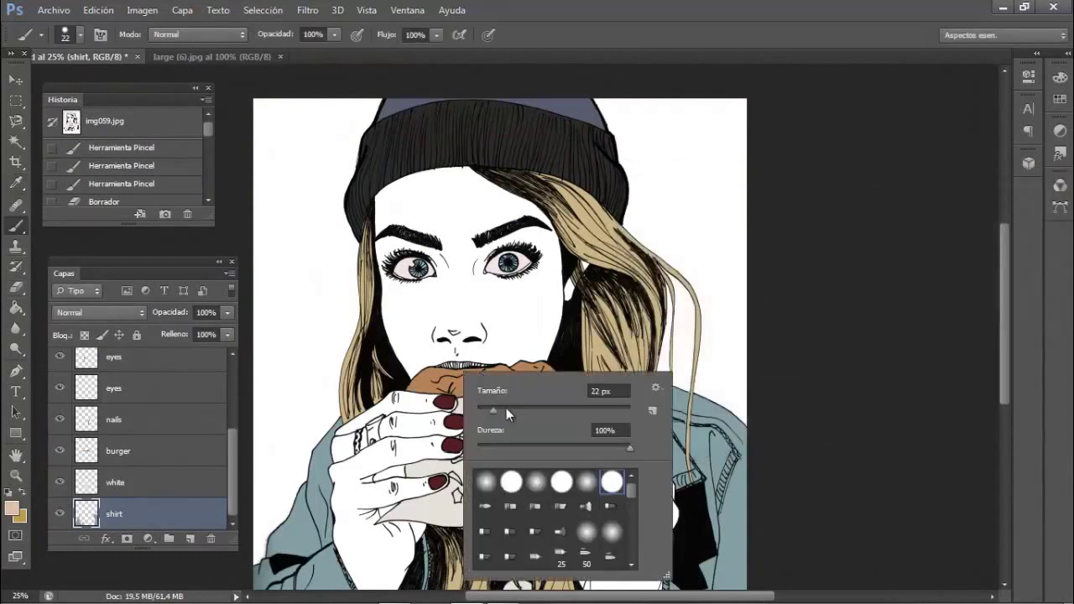
key("Escape")
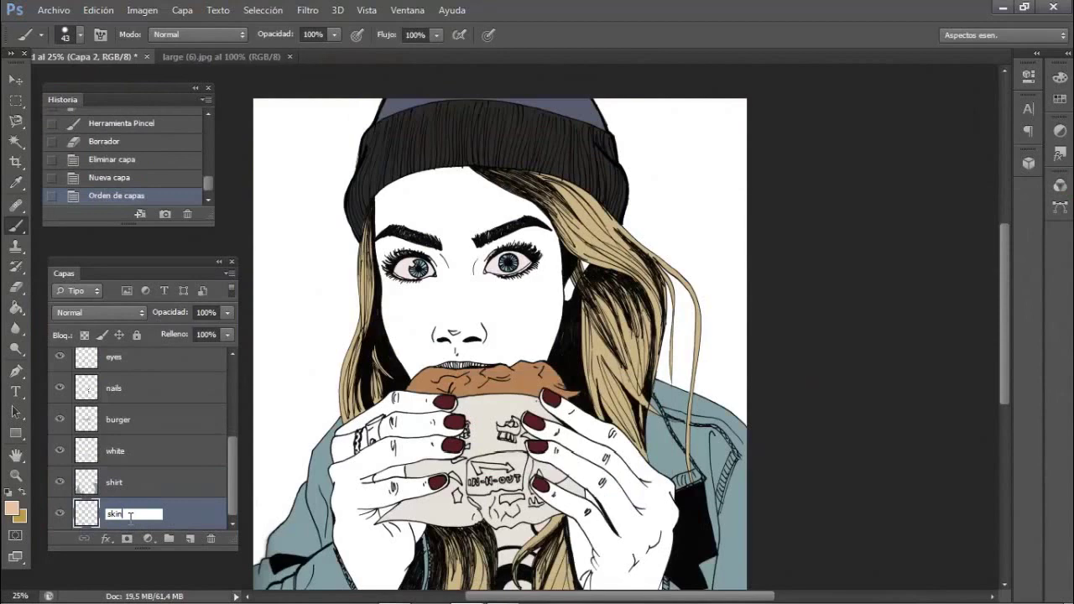
left_click(130, 516)
type("skin")
Test the skin colour with a stroke on the forehead, and adjust the foreground colour to a darker tan
right_click(615, 417)
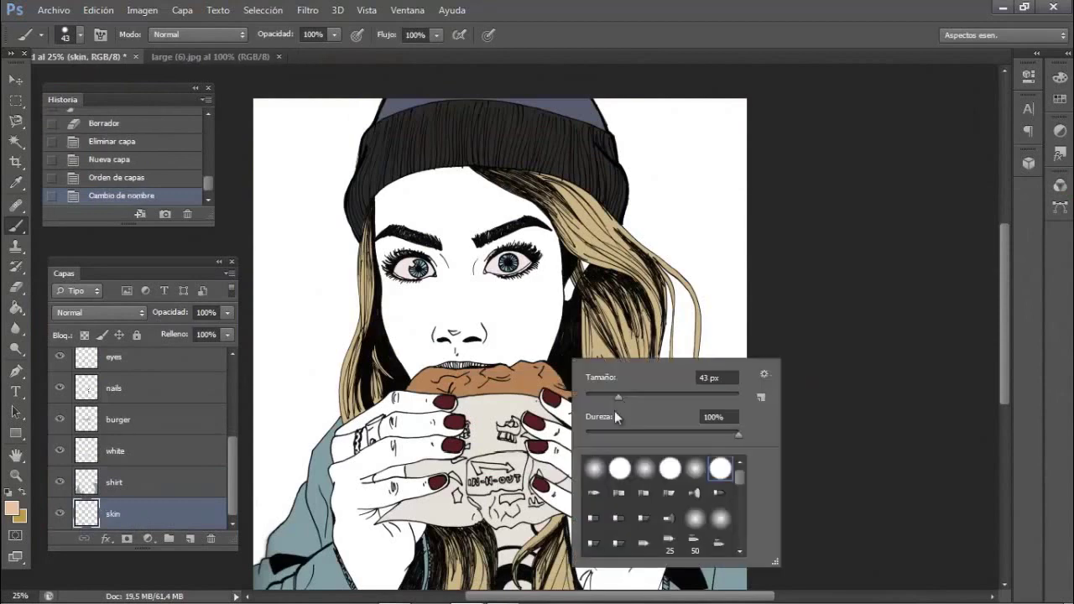
scroll(1007, 270, "down", 1)
right_click(608, 403)
mouse_move(423, 164)
left_mouse_down()
mouse_move(411, 369)
mouse_move(413, 143)
left_mouse_up()
left_click(12, 507)
left_click(710, 245)
left_click(971, 206)
Set the brush to 172 px and paint the face and both hands tan on the skin layer
right_click(518, 372)
mouse_move(424, 210)
left_mouse_down()
mouse_move(419, 310)
mouse_move(441, 232)
mouse_move(514, 347)
mouse_move(530, 428)
left_mouse_up()
mouse_move(428, 352)
left_mouse_down()
mouse_move(403, 504)
mouse_move(361, 386)
mouse_move(349, 453)
left_mouse_up()
key("ctrl+z")
mouse_move(350, 402)
left_mouse_down()
mouse_move(548, 339)
mouse_move(557, 437)
mouse_move(664, 536)
mouse_move(656, 504)
mouse_move(582, 547)
mouse_move(653, 500)
left_mouse_up()
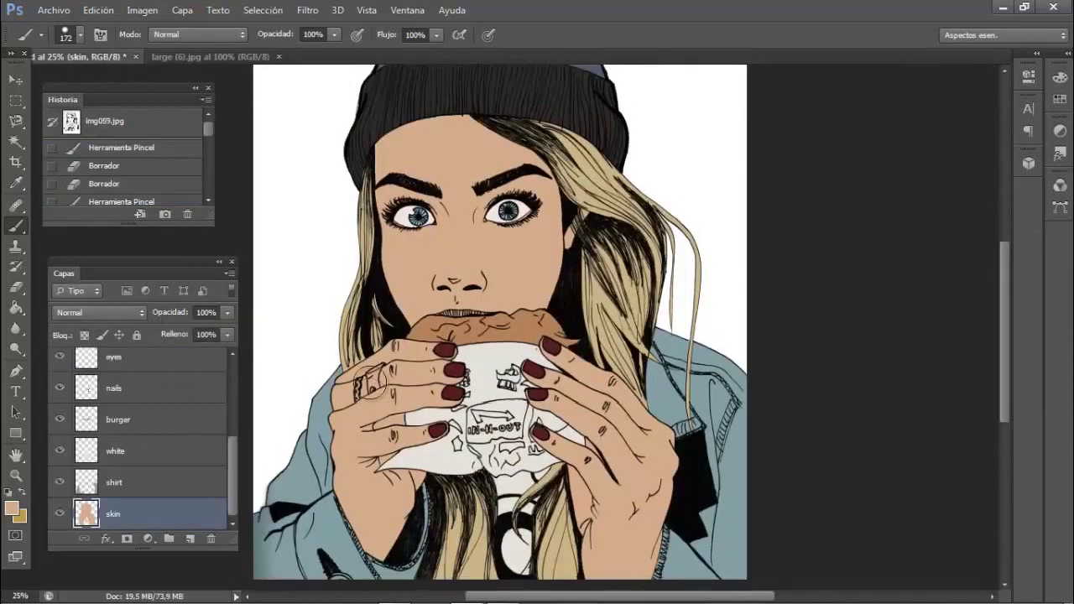
Add a new layer between the nails and burger layers and set the foreground colour to red
scroll(369, 381, "down", 1)
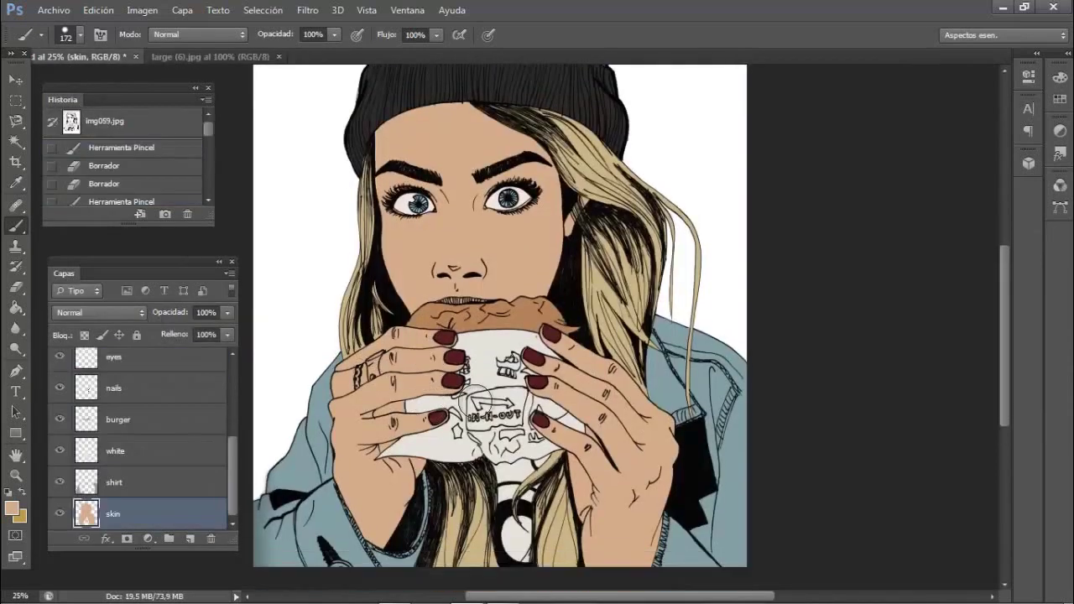
left_click(120, 427)
key("ctrl+shift+alt+n")
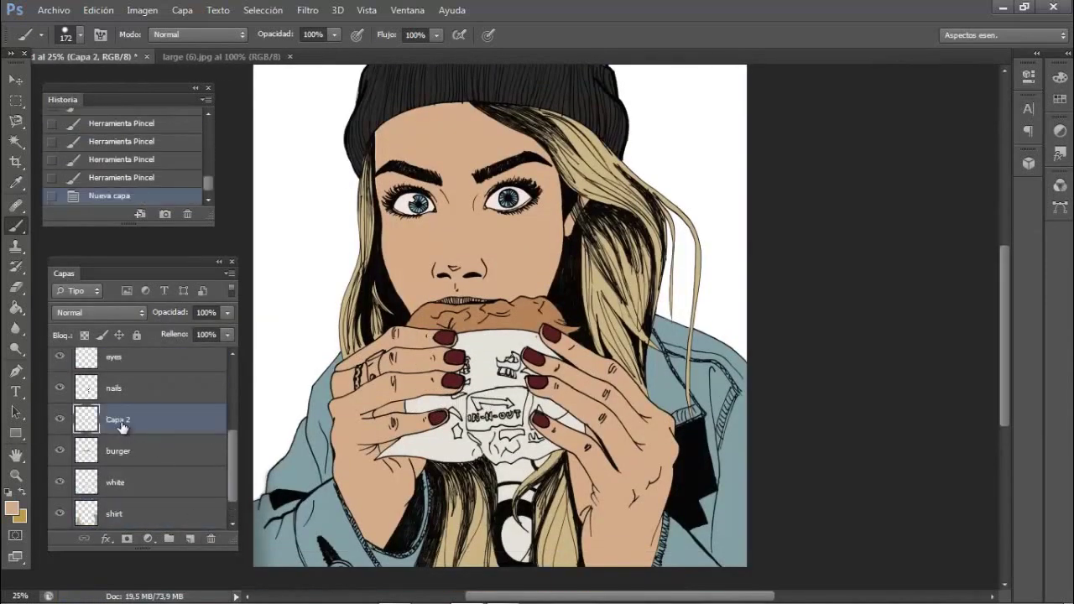
key("i")
left_click(11, 506)
left_click(733, 231)
left_click_drag(733, 230, 762, 233)
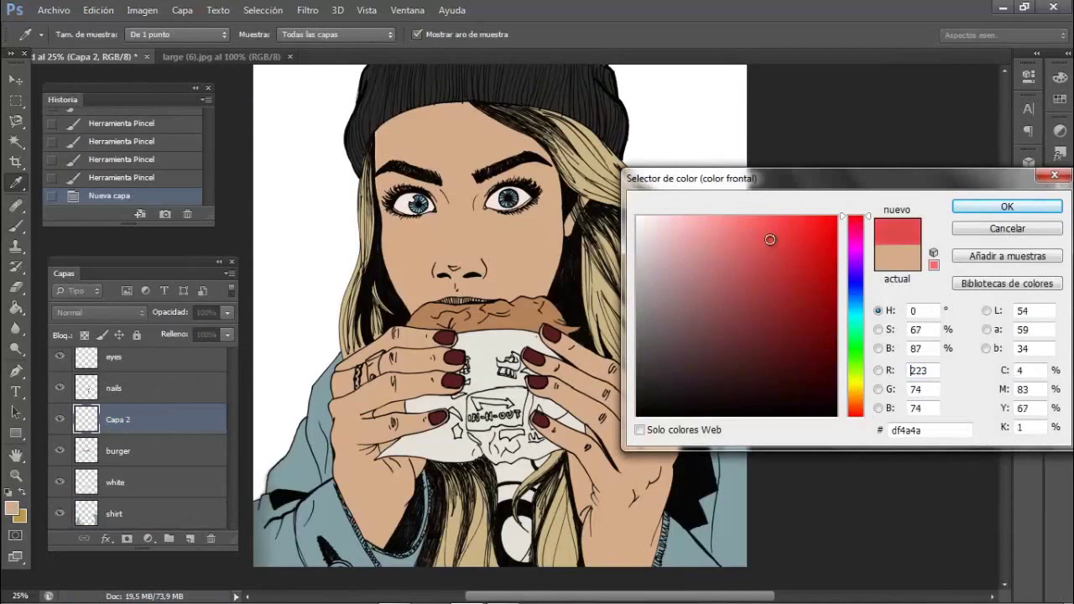
key("Return")
key("b")
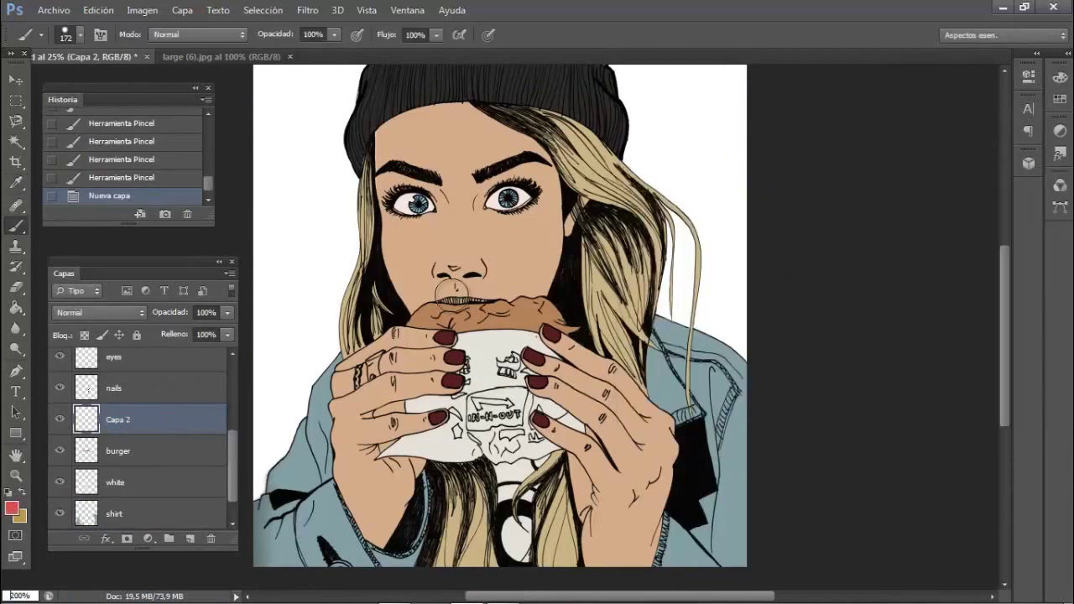
Set the brush to 23 px, paint along the left edge of the IN-N-OUT panel, and readjust the red
scroll(450, 289, "up", 5)
right_click(675, 247)
left_click(699, 286)
key("Return")
scroll(537, 336, "down", 5)
scroll(537, 335, "up", 3)
mouse_move(427, 438)
left_mouse_down()
mouse_move(379, 453)
mouse_move(467, 443)
mouse_move(400, 431)
mouse_move(382, 292)
left_mouse_up()
left_click(12, 506)
key("Return")
Paint the rest of the IN-N-OUT panel red, including the arrow, and clean up the overspill with the eraser
mouse_move(379, 404)
left_mouse_down()
mouse_move(417, 401)
mouse_move(394, 406)
mouse_move(579, 411)
left_mouse_up()
mouse_move(549, 409)
left_mouse_down()
mouse_move(720, 411)
mouse_move(792, 394)
left_mouse_up()
mouse_move(784, 381)
left_mouse_down()
mouse_move(831, 161)
mouse_move(793, 323)
mouse_move(803, 415)
left_mouse_up()
key("ctrl+z")
key("e")
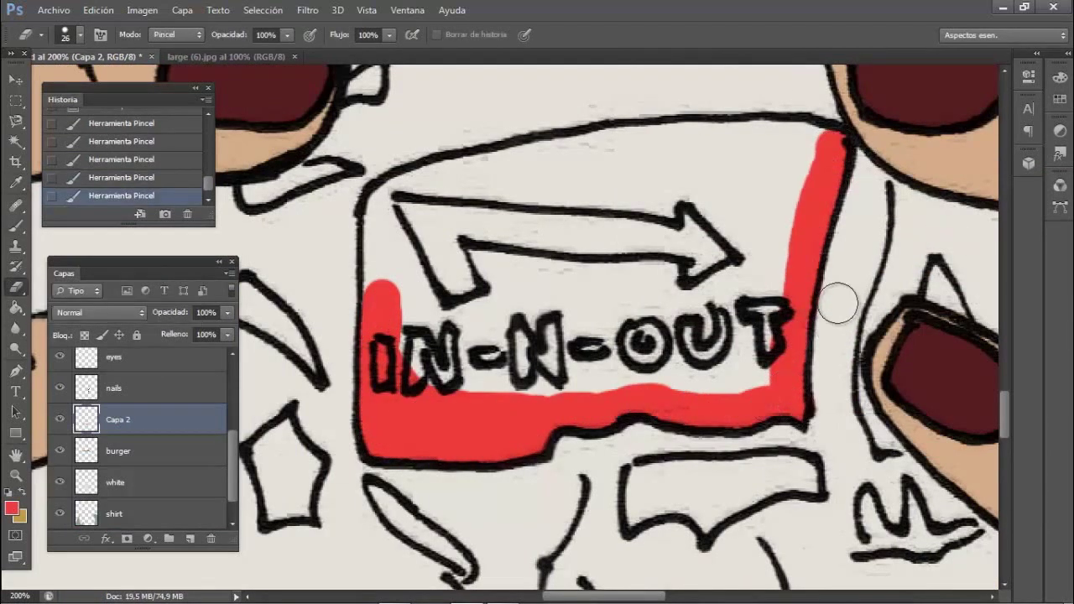
left_click(15, 225)
mouse_move(383, 295)
left_mouse_down()
mouse_move(384, 263)
mouse_move(546, 160)
mouse_move(809, 143)
left_mouse_up()
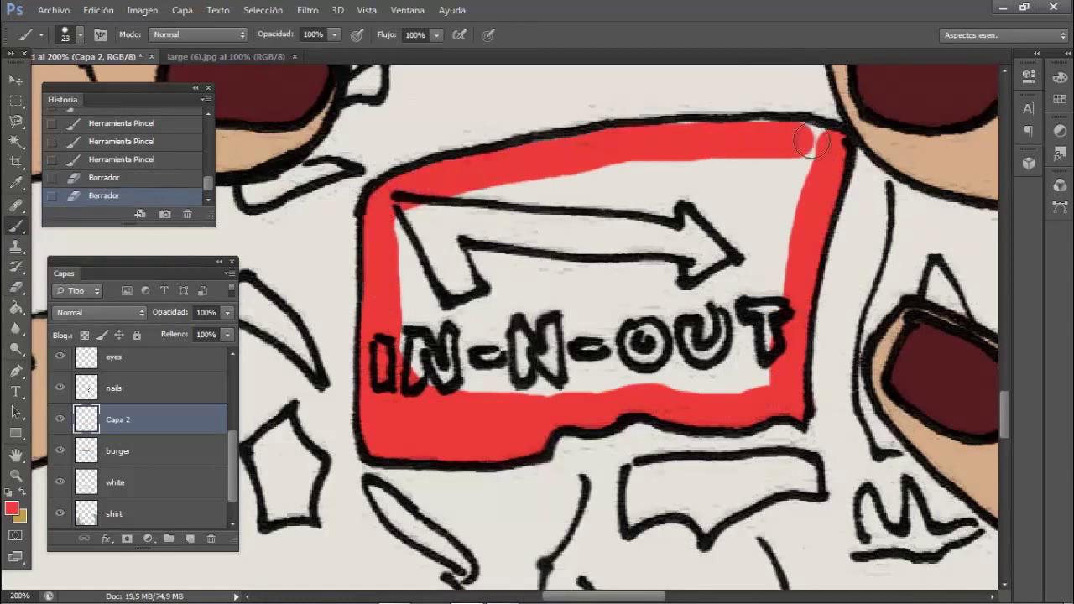
mouse_move(482, 201)
left_mouse_down()
mouse_move(647, 173)
mouse_move(633, 385)
mouse_move(491, 298)
left_mouse_up()
Set the foreground colour to yellow and the brush to 20 px, and paint the tail of the logo arrow
left_click(10, 508)
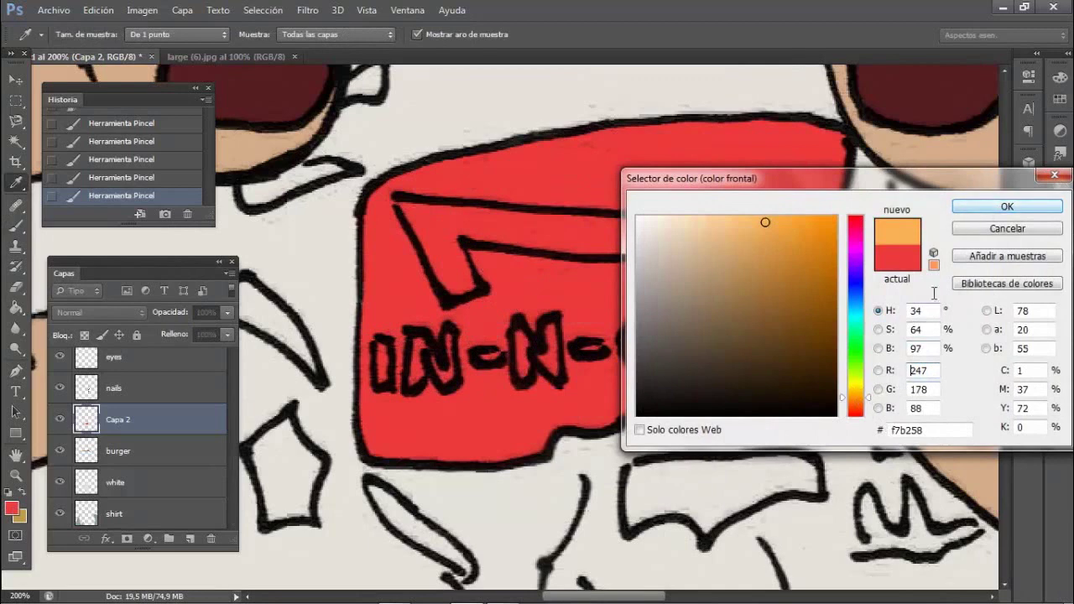
left_click(978, 207)
right_click(526, 297)
type("20")
key("Return")
left_click_drag(459, 285, 420, 213)
Set the brush to 9 px and paint the rest of the logo arrow yellow
right_click(440, 234)
type("9")
key("Return")
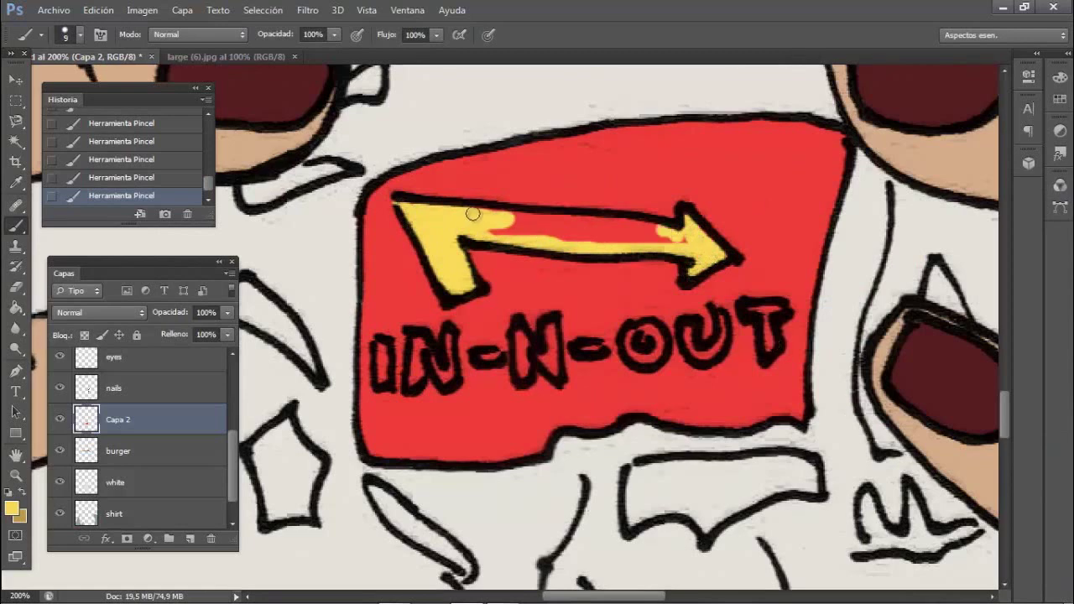
mouse_move(655, 228)
left_mouse_down()
mouse_move(617, 238)
mouse_move(504, 232)
left_mouse_up()
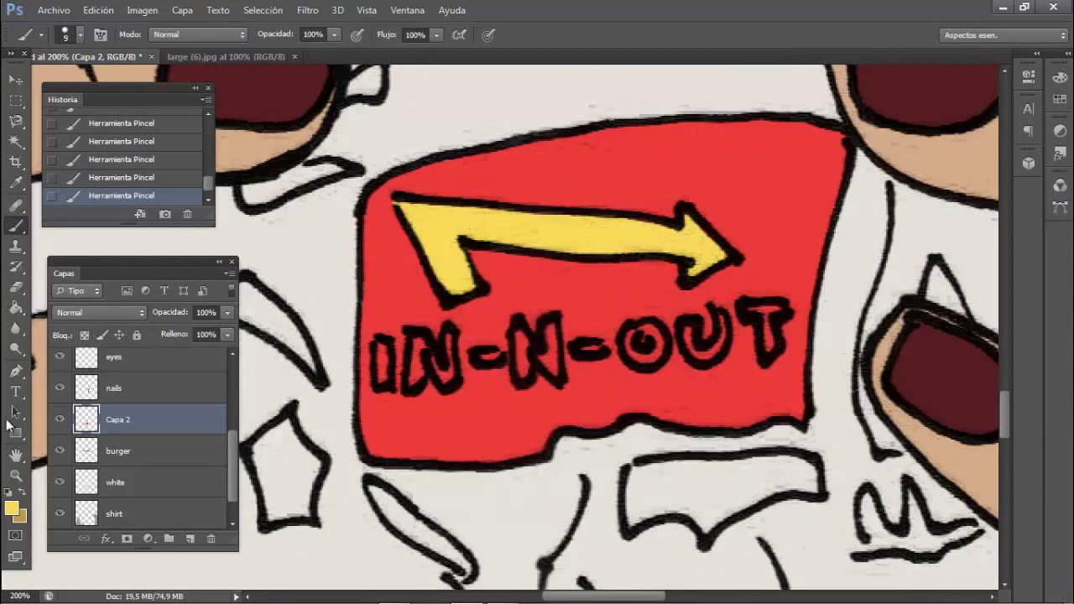
Set the foreground colour to green #38993d and paint the star and leaf shapes beside the left-side fingertips
left_click(11, 508)
mouse_move(767, 221)
left_mouse_down()
mouse_move(746, 260)
mouse_move(762, 295)
left_mouse_up()
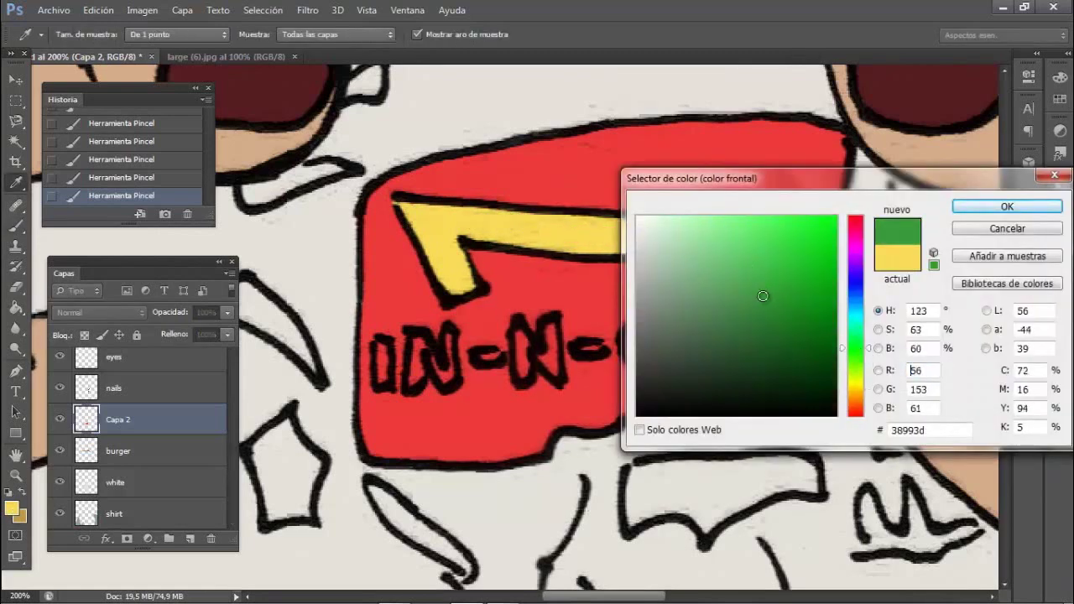
key("Return")
key("b")
scroll(380, 300, "left", 4)
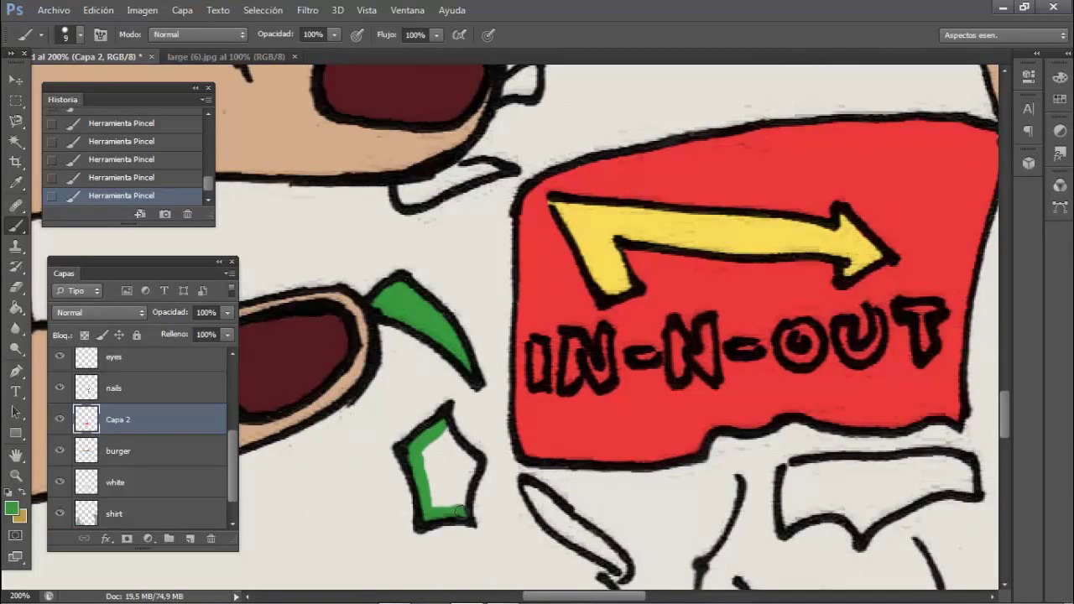
scroll(440, 508, "up", 3)
left_click_drag(401, 252, 442, 241)
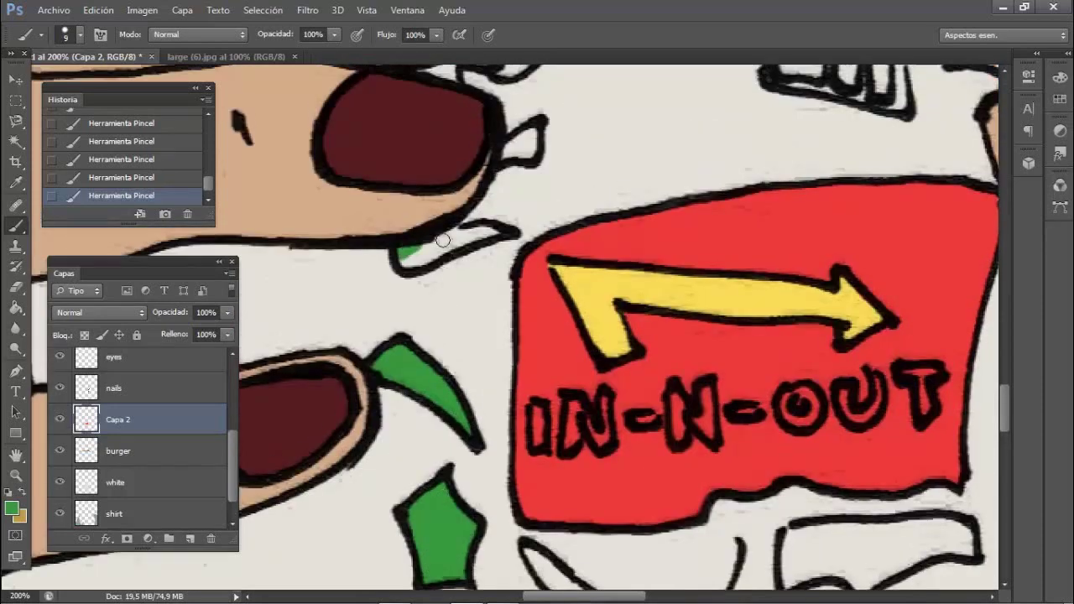
scroll(520, 182, "up", 5)
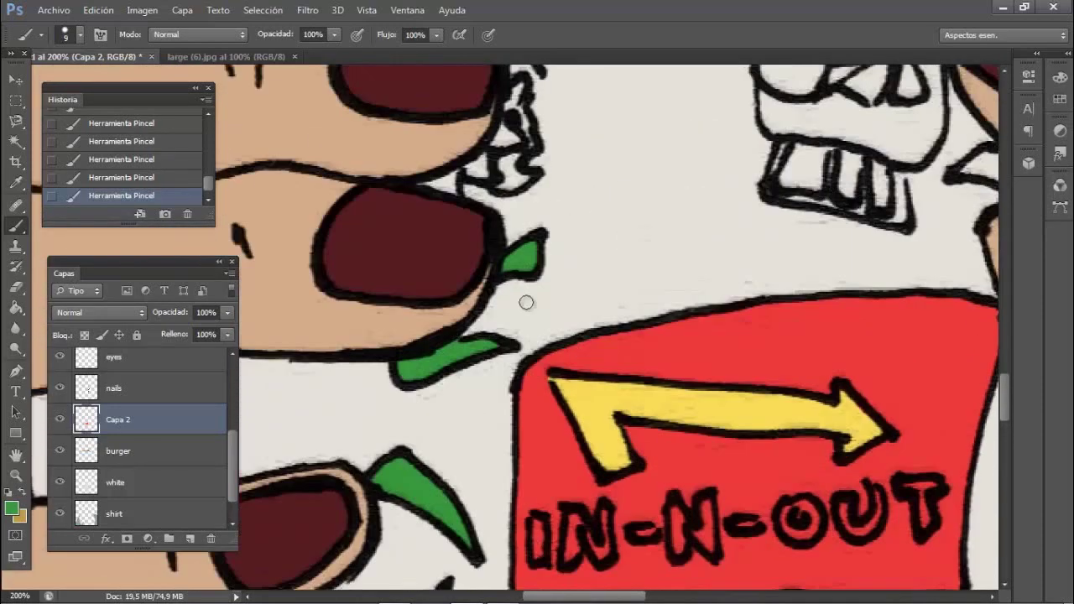
Paint the leaf beside the skull and the large wrapper shape between the right-side fingers green
scroll(526, 302, "right", 8)
left_click_drag(616, 172, 658, 155)
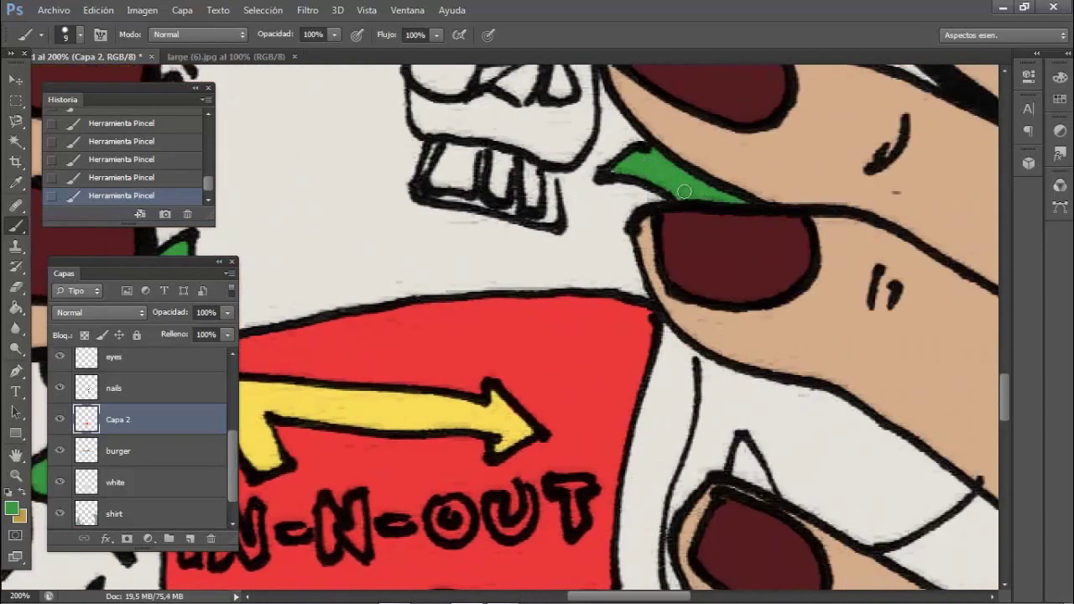
scroll(688, 197, "down", 5)
left_click_drag(684, 348, 719, 292)
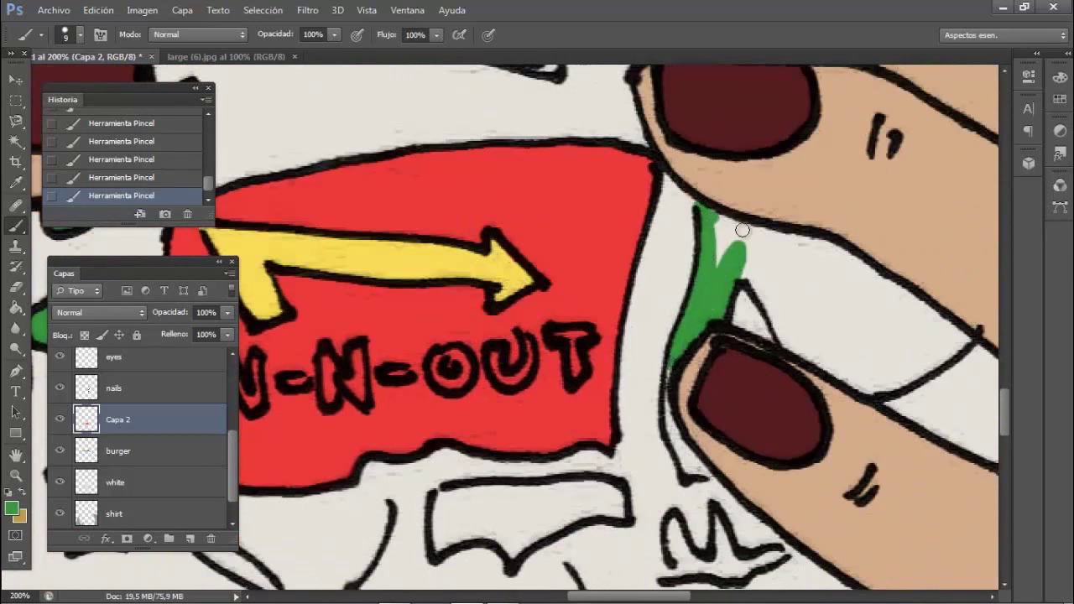
left_click_drag(742, 230, 733, 248)
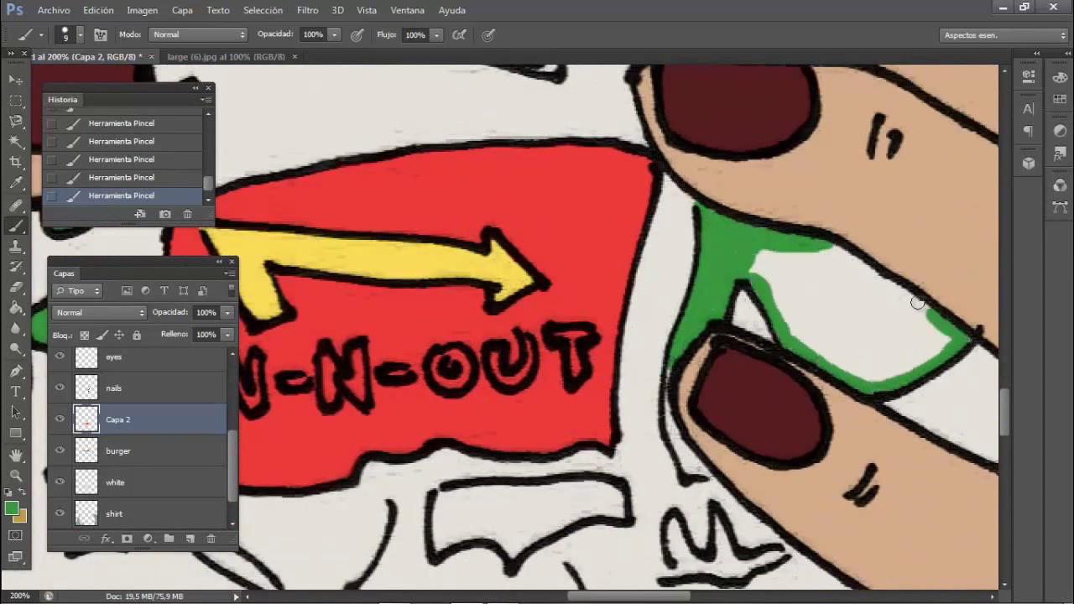
mouse_move(776, 337)
left_mouse_down()
mouse_move(906, 368)
mouse_move(861, 272)
mouse_move(783, 327)
mouse_move(817, 339)
mouse_move(800, 282)
mouse_move(907, 362)
left_mouse_up()
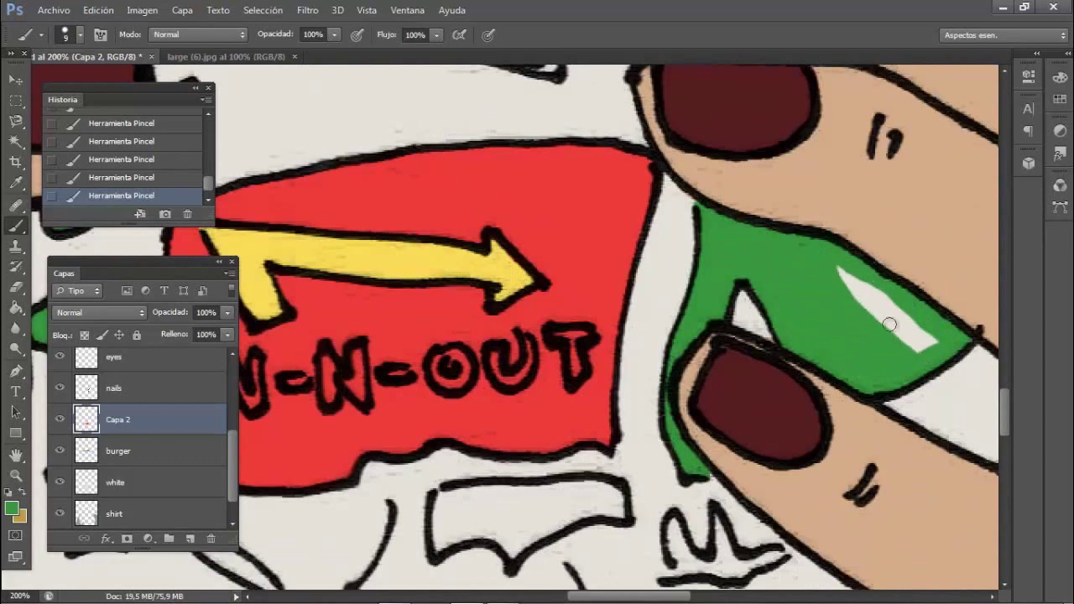
left_click_drag(888, 324, 921, 343)
Paint the lettering under the right-side fingertip, the banner below the logo panel and the narrow leaf beside it green
scroll(596, 411, "down", 3)
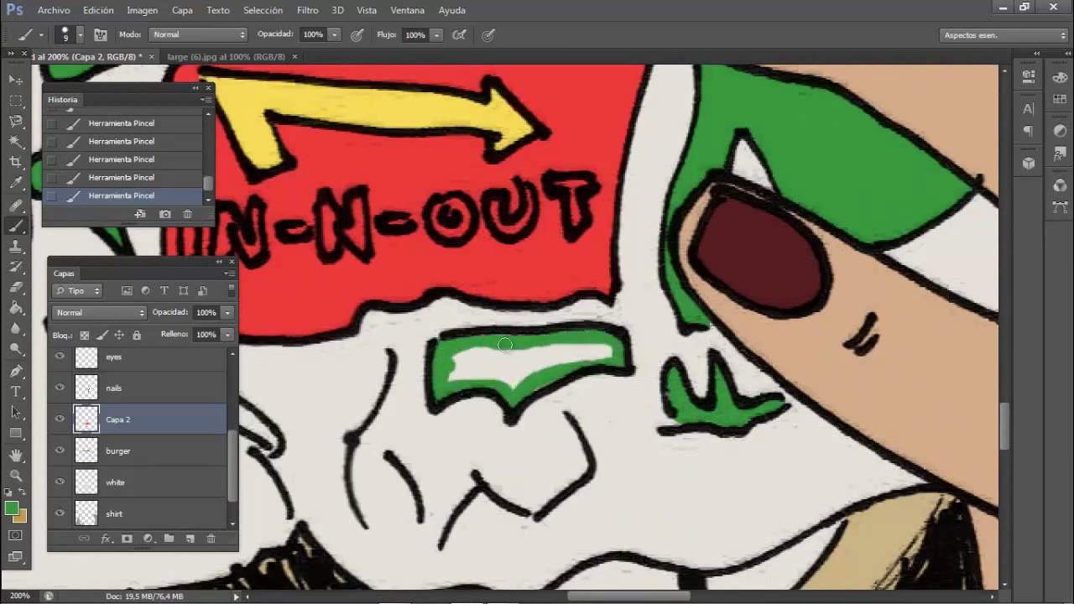
left_click_drag(504, 344, 462, 379)
scroll(574, 344, "left", 5)
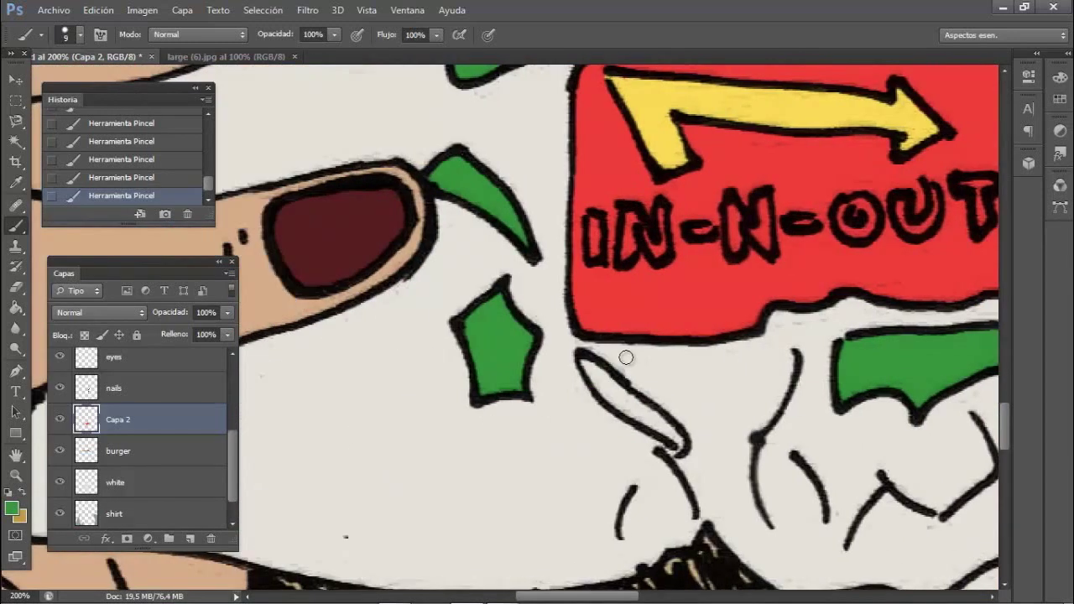
left_click_drag(584, 363, 681, 442)
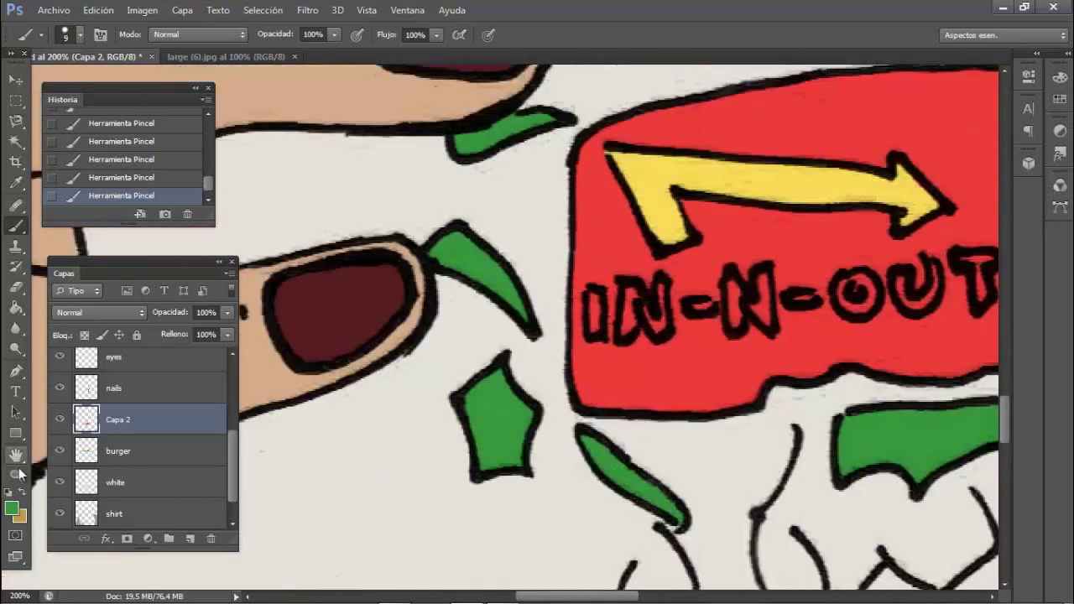
Sample the logo panel's red, set the brush to 8 px, and paint around the outside of the skull's teeth
key("i")
left_click(846, 100)
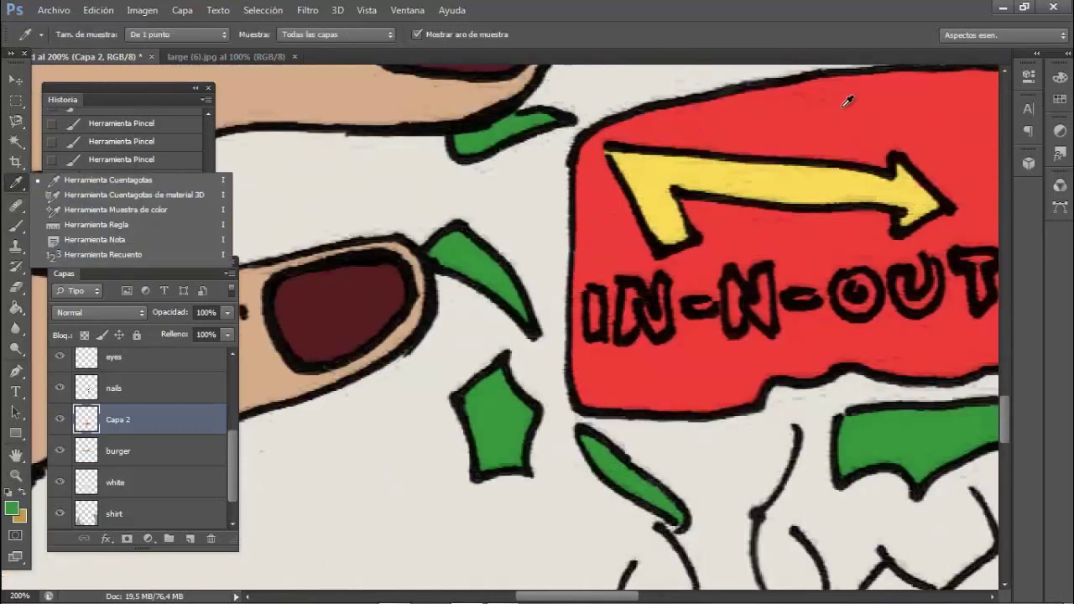
key("b")
scroll(622, 395, "up", 7)
scroll(621, 394, "right", 5)
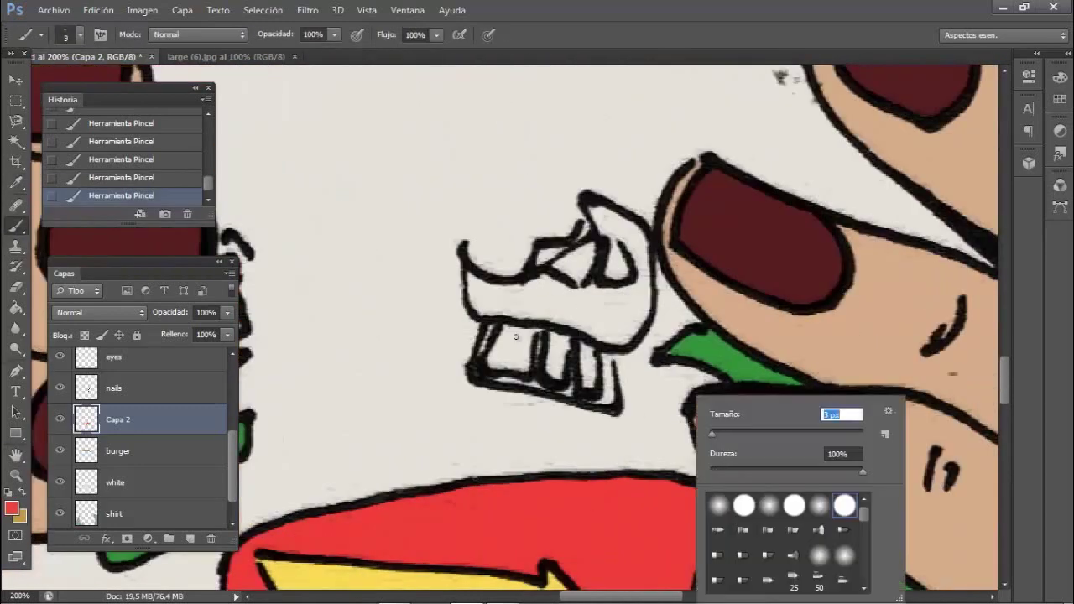
right_click(695, 395)
right_click(515, 336)
key("Return")
left_click_drag(493, 327, 475, 368)
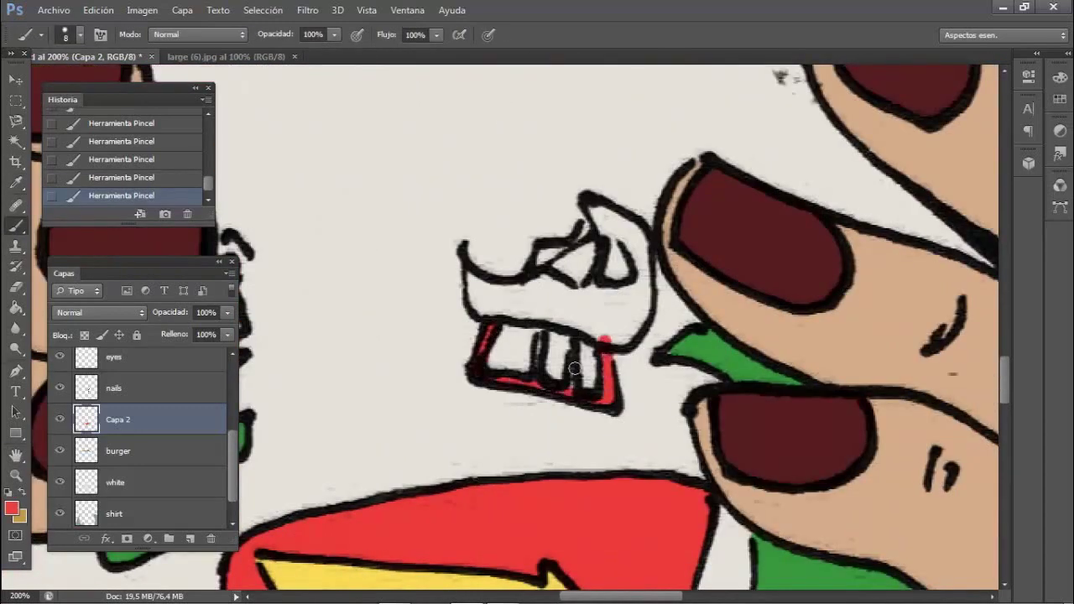
Paint the skull's upper part and teeth gaps red, using a 6 px brush along the outlines and 9 px inside
right_click(575, 369)
type("6")
key("Return")
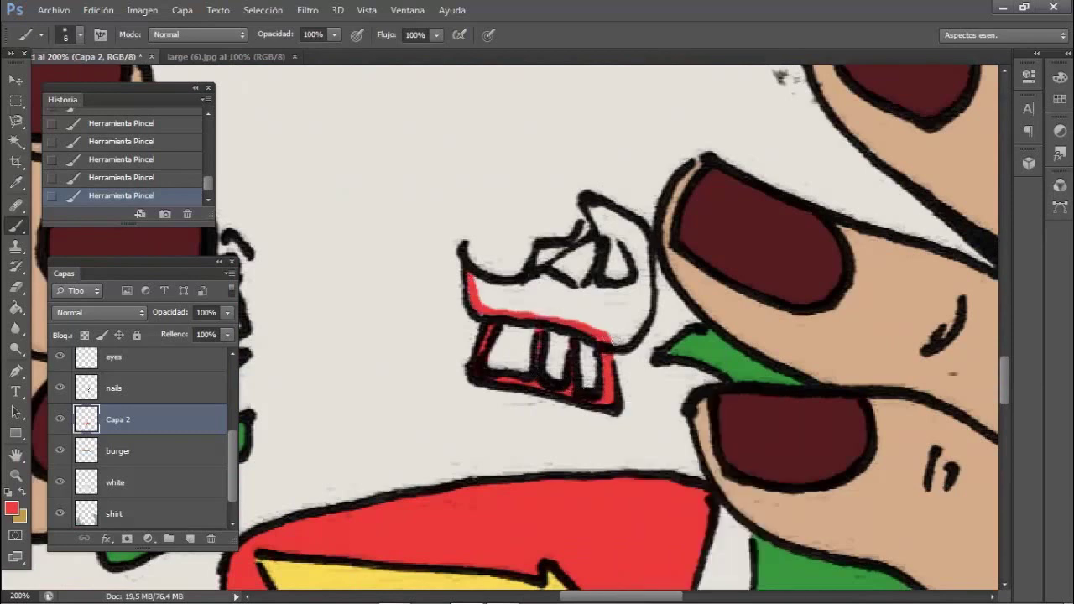
right_click(597, 318)
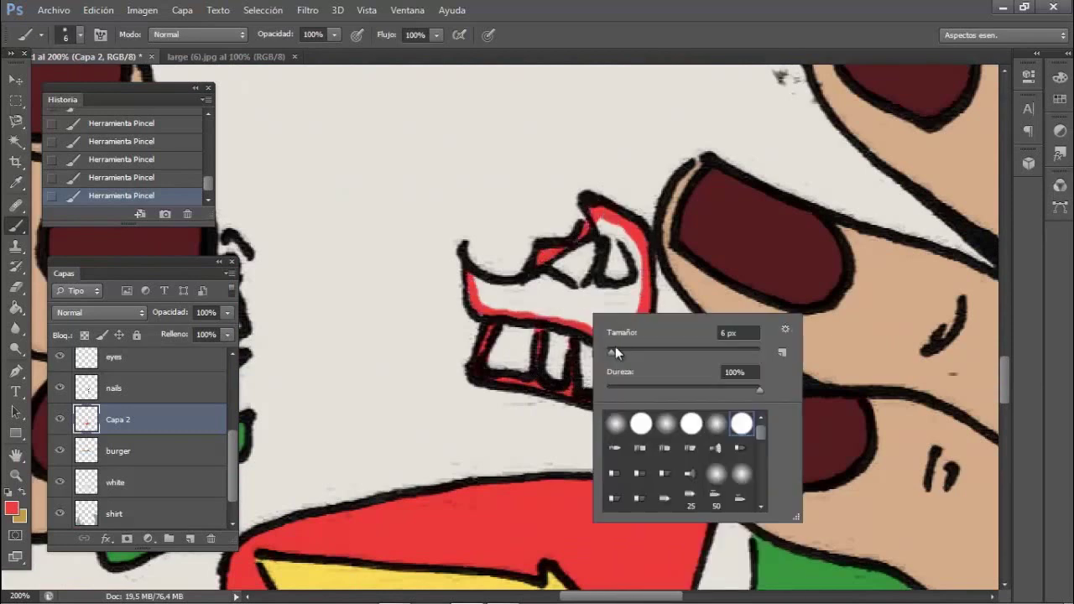
key("Return")
left_click_drag(479, 294, 501, 294)
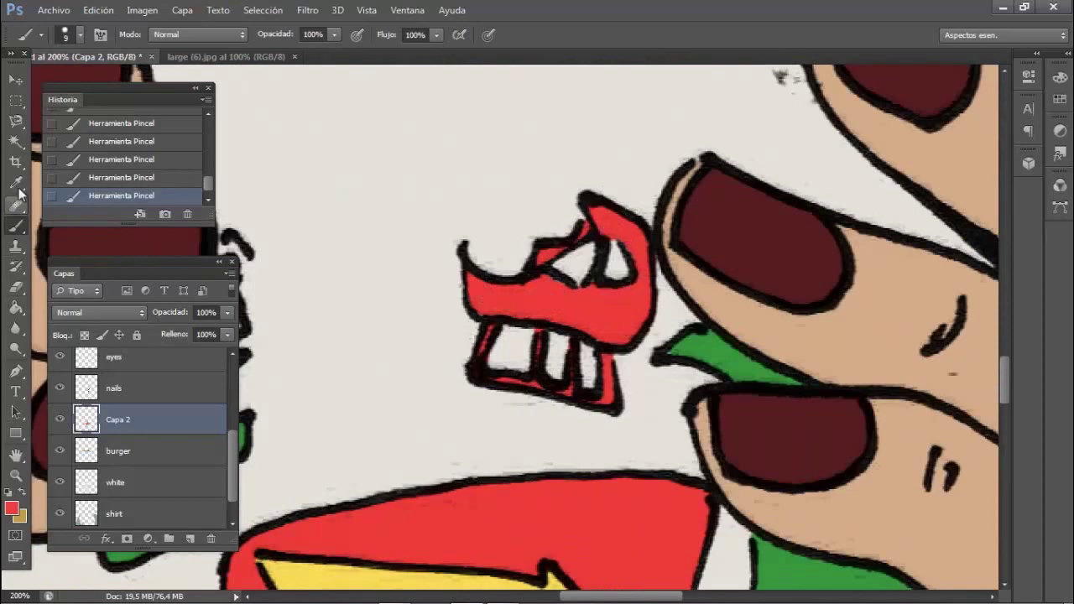
Set the foreground colour to off-white and paint the IN-N-OUT lettering on the logo panel with a 5 px brush
left_click(11, 508)
left_click(650, 227)
left_click(982, 209)
scroll(1009, 410, "down", 5)
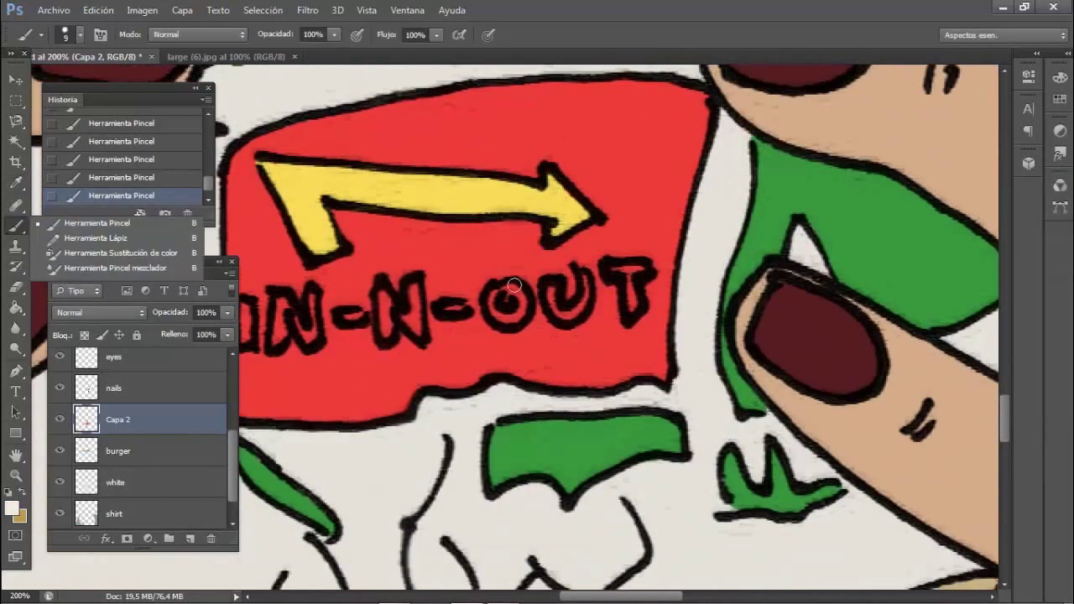
right_click(514, 286)
type("5")
key("Return")
left_click_drag(503, 304, 510, 287)
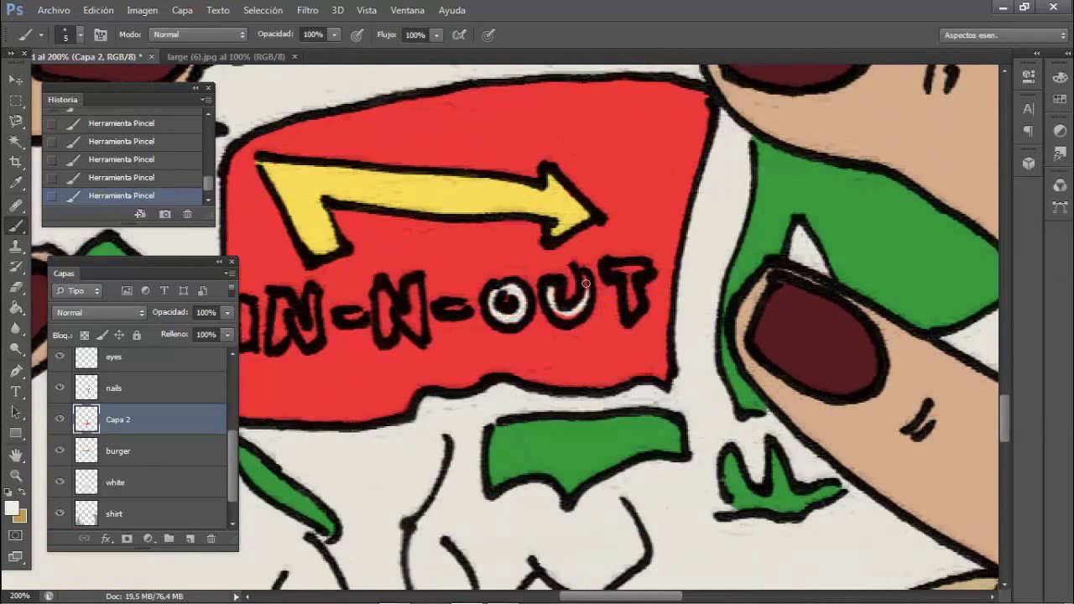
left_click_drag(607, 598, 585, 597)
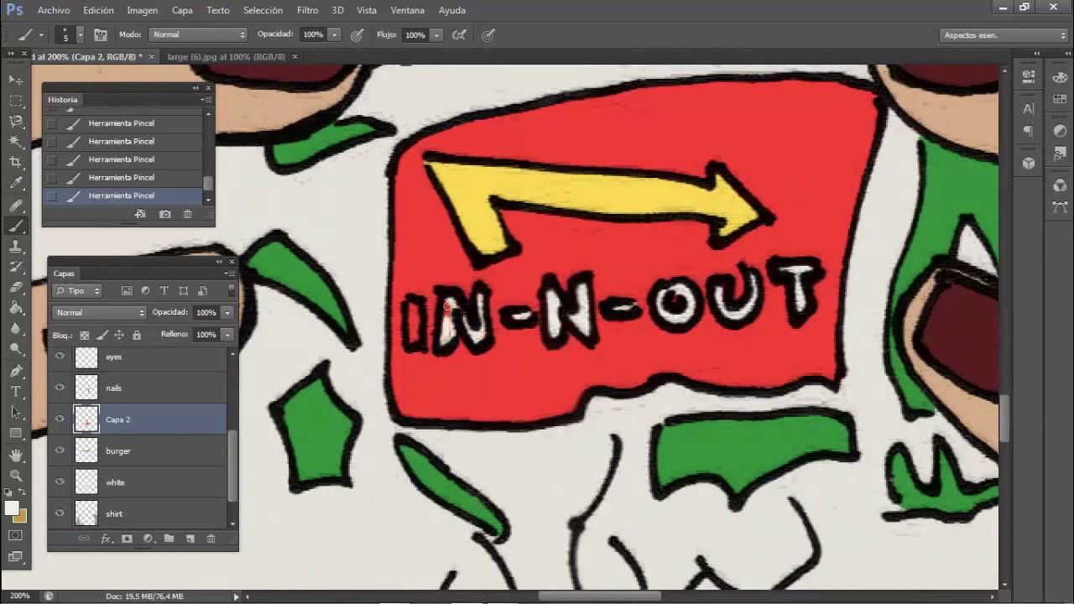
Adjust the skin layer with Hue/Saturation to give it a pinker, more saturated tone
type("25")
key("Return")
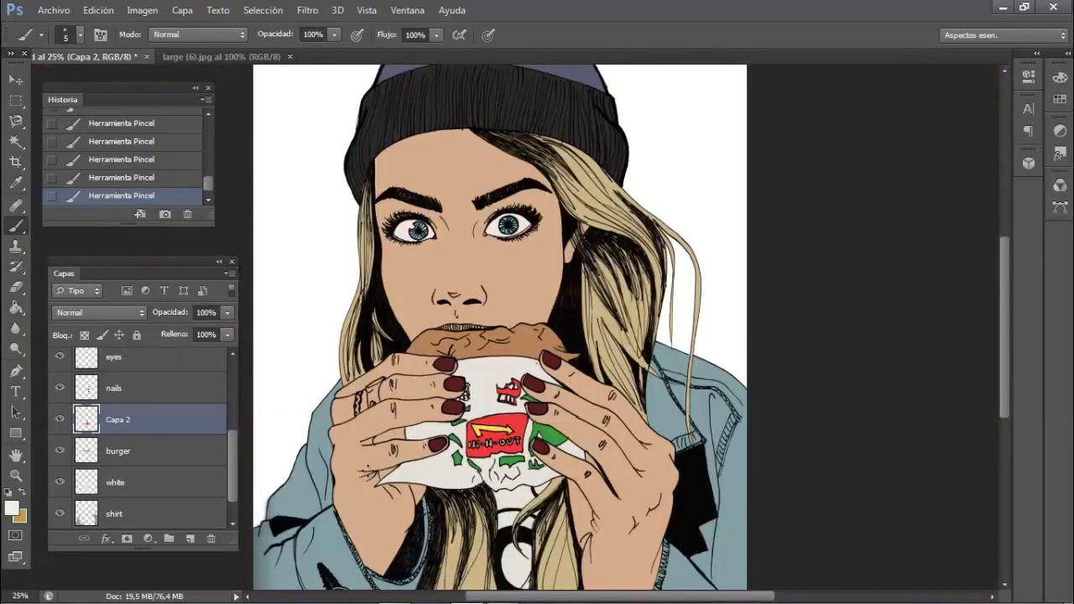
scroll(151, 453, "down", 1)
left_click(151, 514)
left_click(142, 10)
mouse_move(168, 44)
left_click(412, 135)
left_click_drag(808, 329, 876, 212)
left_click_drag(814, 347, 838, 349)
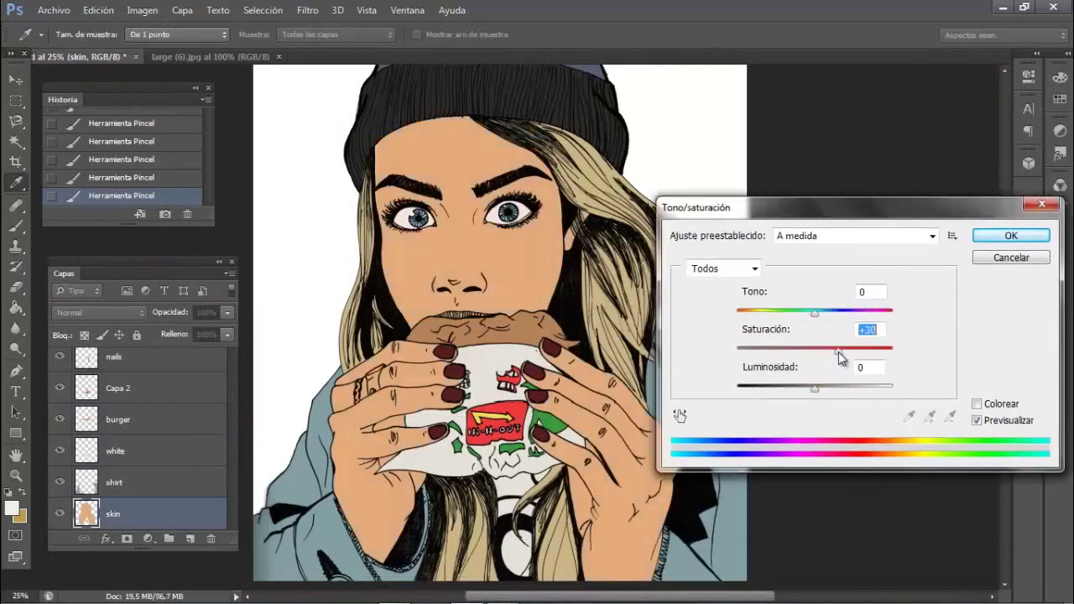
key("Return")
key("b")
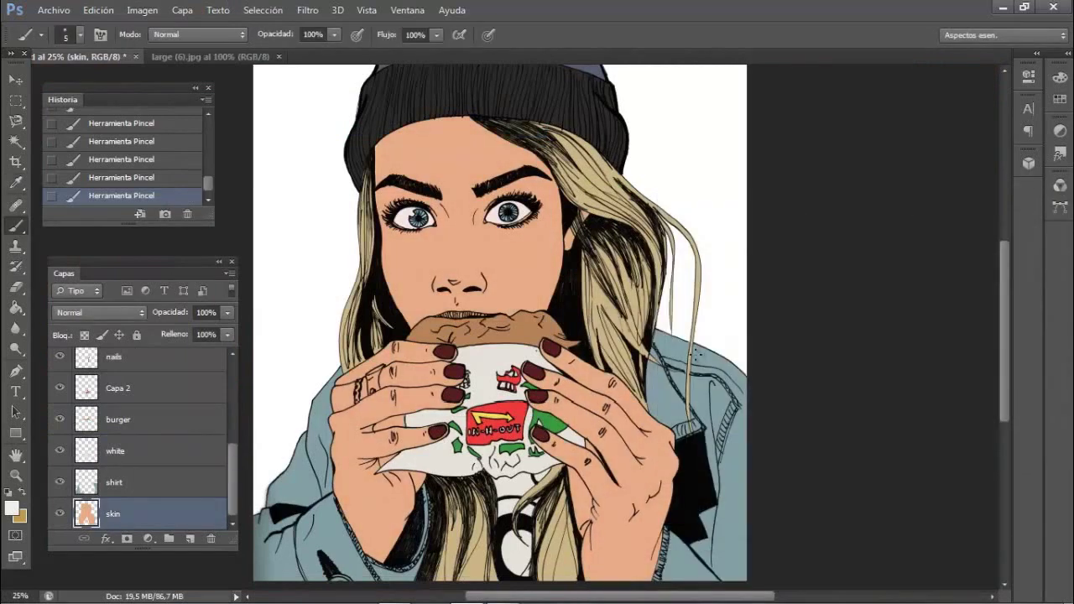
Desaturate layer Capa 1 with Hue/Saturation so the hat's crown turns neutral grey, and save the document
scroll(500, 327, "up", 1)
scroll(711, 414, "down", 1)
scroll(151, 422, "up", 3)
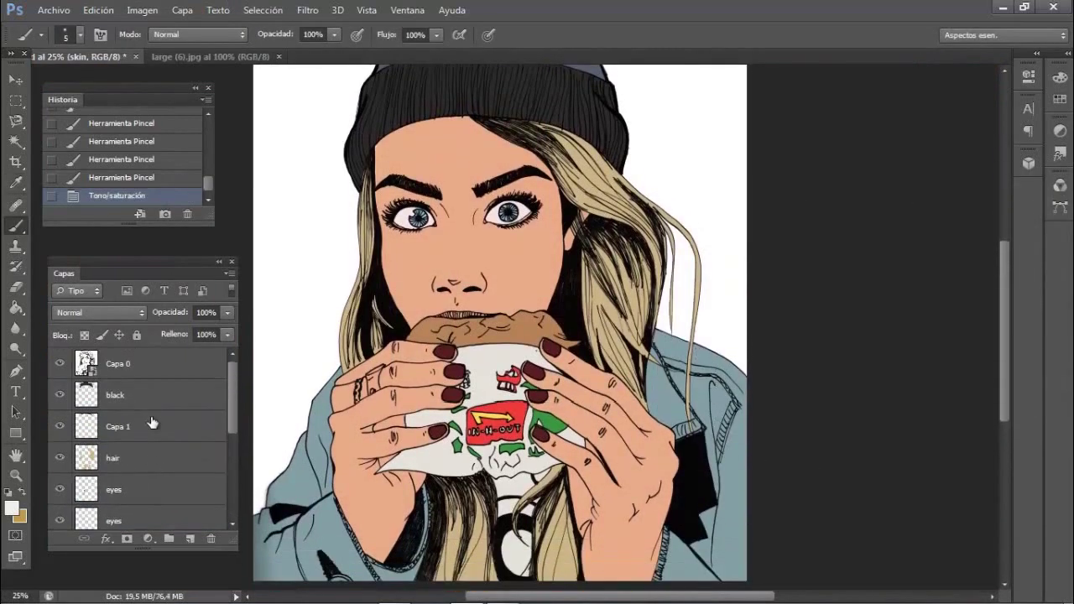
left_click(118, 426)
left_click(142, 10)
mouse_move(202, 45)
left_click(412, 134)
left_click_drag(813, 386, 806, 389)
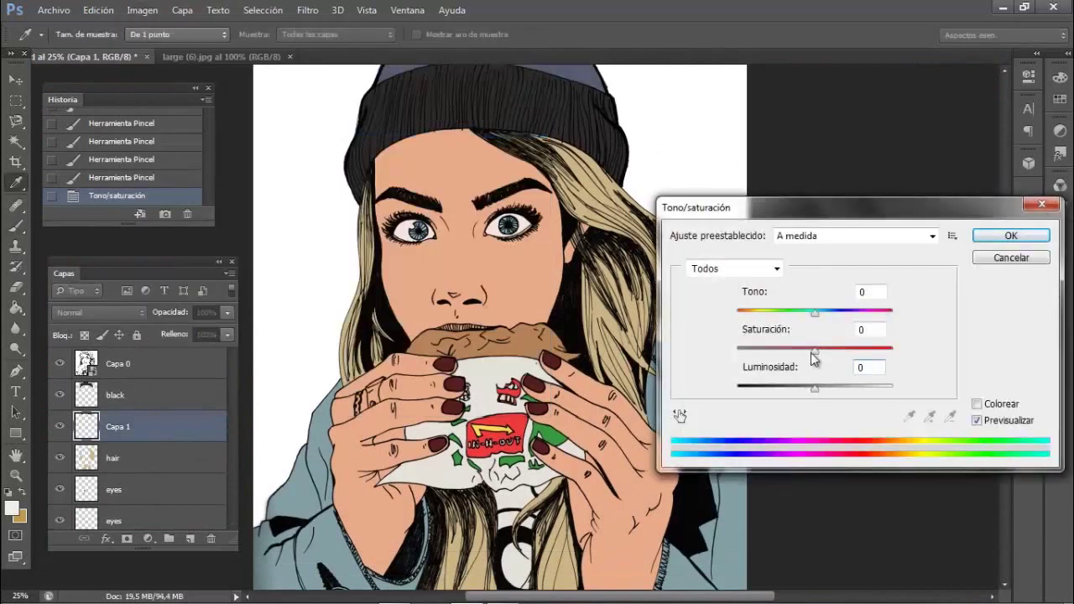
left_click_drag(773, 350, 743, 348)
left_click(1010, 236)
key("b")
scroll(790, 428, "down", 1)
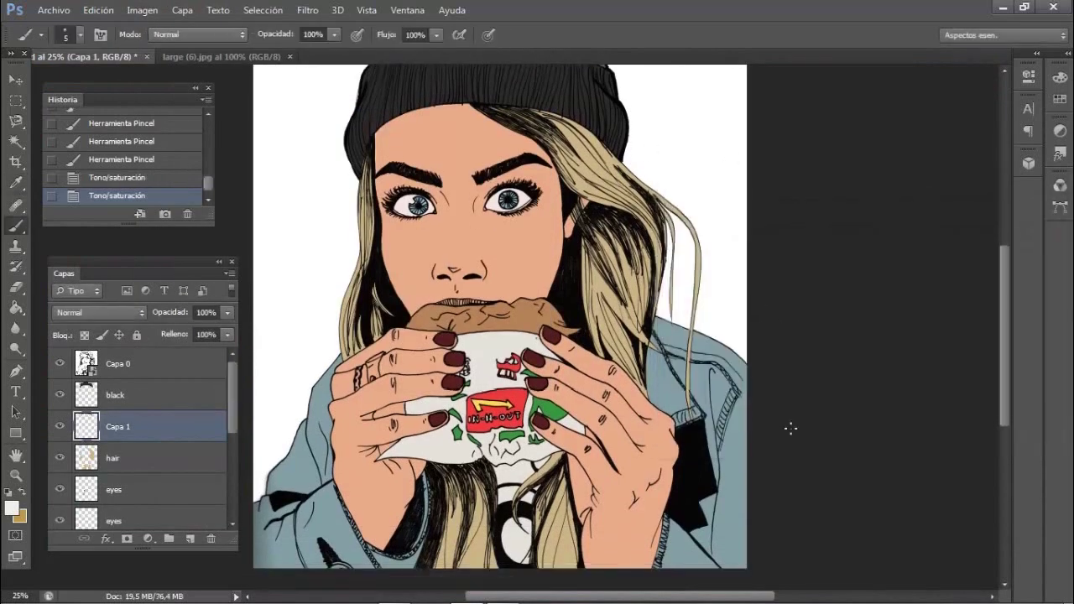
key("ctrl+s")
Move both eyes layers above the black layer and add a new layer directly beneath the Capa 0 line art
scroll(764, 394, "up", 1)
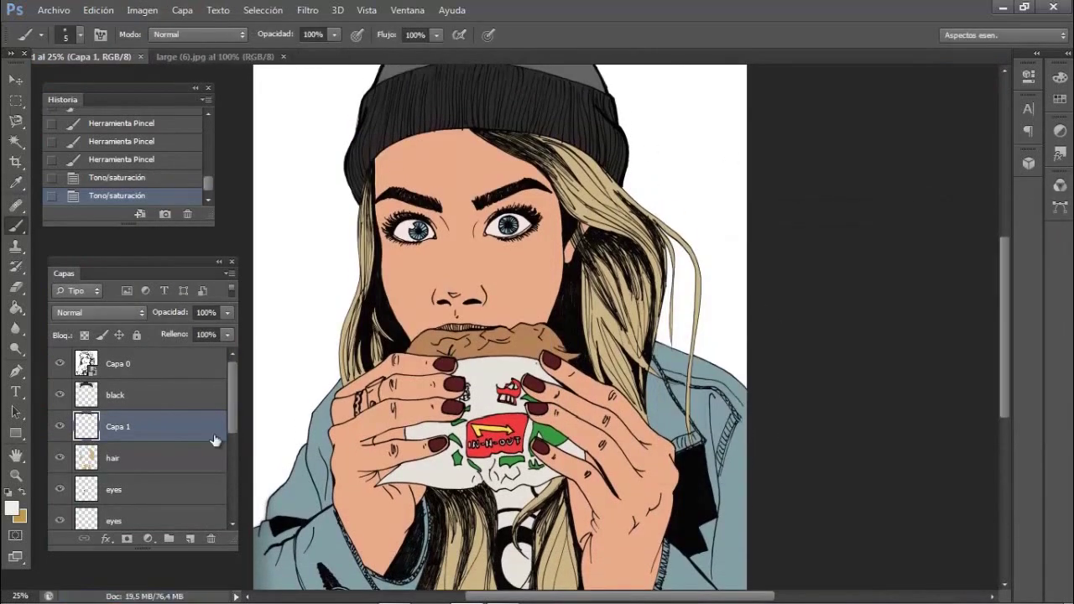
scroll(138, 444, "down", 1)
left_click_drag(122, 478, 123, 394)
scroll(125, 470, "down", 3)
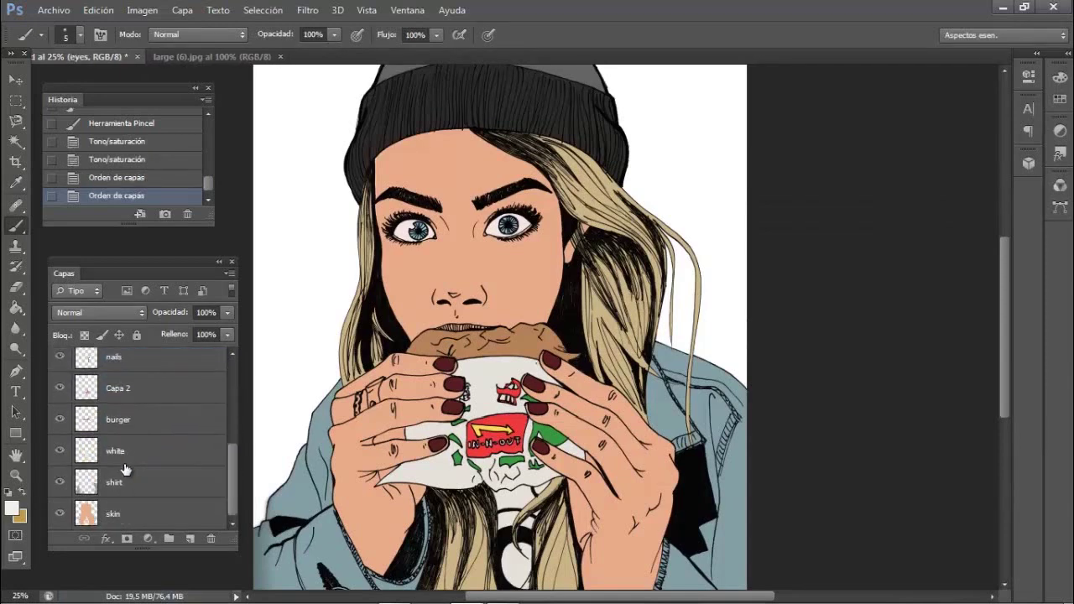
scroll(141, 494, "up", 4)
left_click(189, 537)
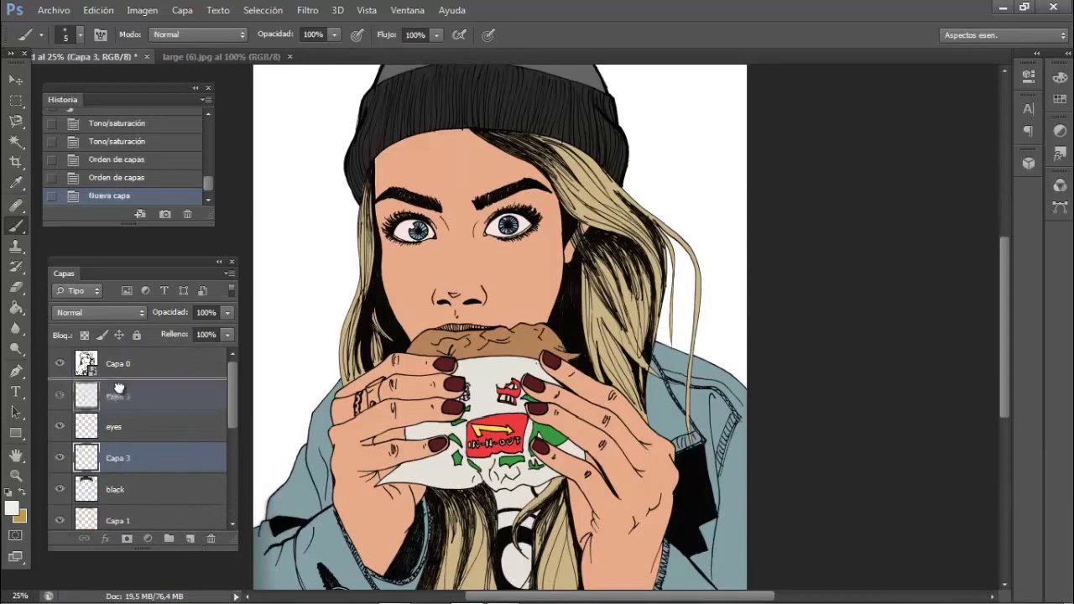
left_click_drag(125, 457, 126, 409)
Set the foreground colour to reddish pink #d26a5c and paint the lips with a 9 px brush
left_click(11, 508)
left_click(858, 416)
left_click_drag(718, 228, 737, 229)
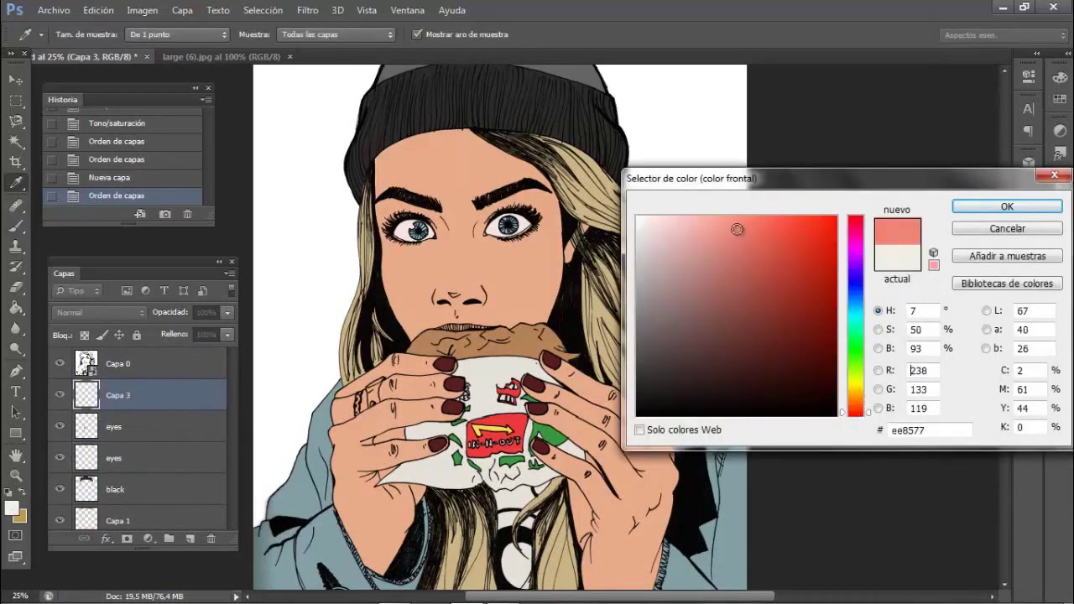
key("Return")
key("b")
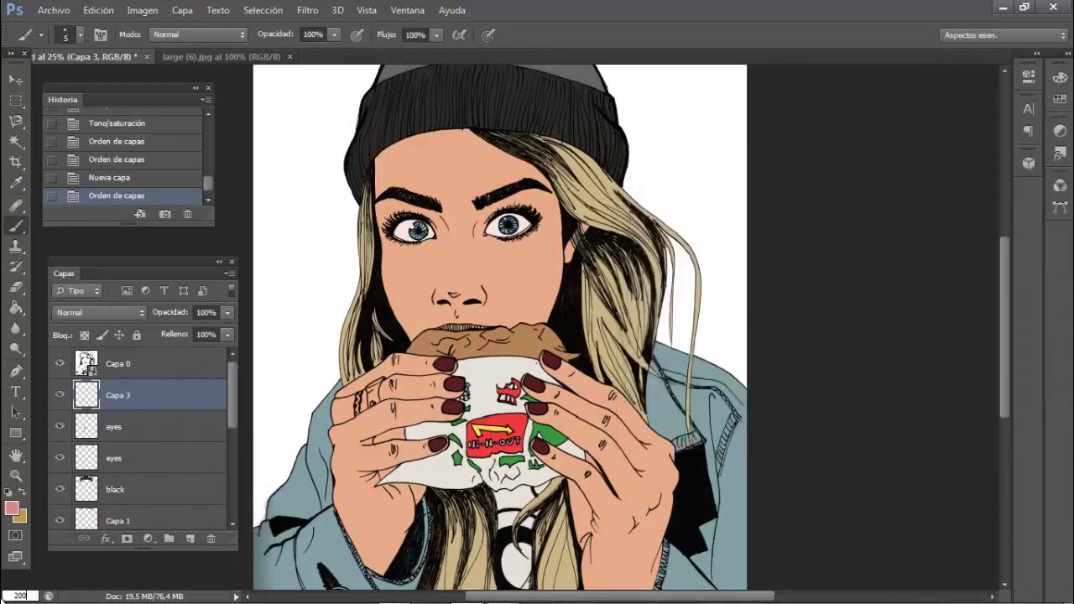
key("Return")
scroll(537, 336, "up", 2)
right_click(505, 392)
mouse_move(428, 328)
left_mouse_down()
mouse_move(458, 322)
mouse_move(485, 342)
left_mouse_up()
left_click(12, 506)
left_click(980, 210)
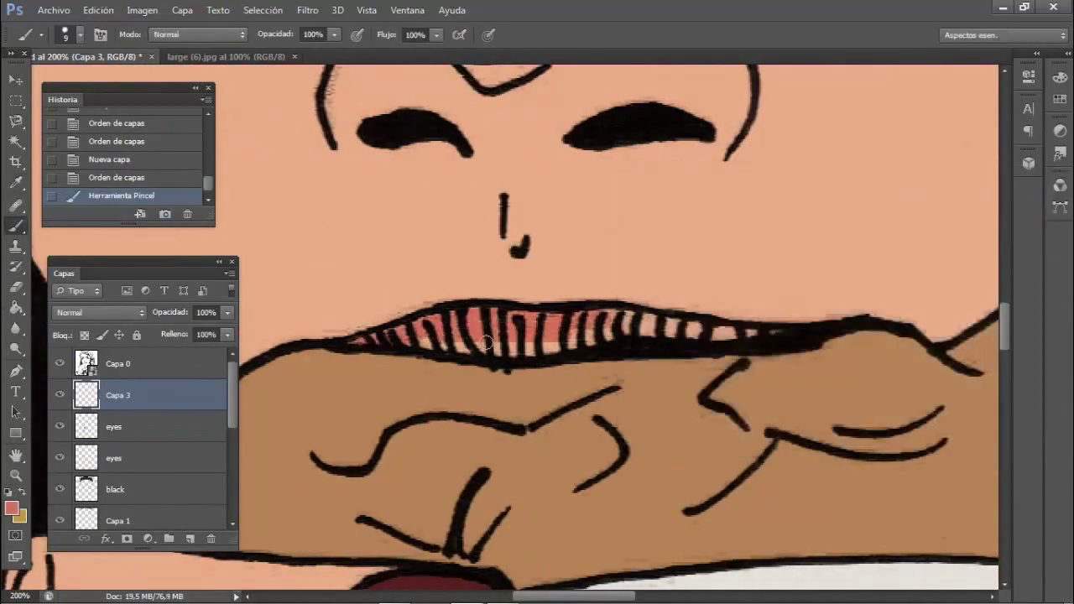
left_click(546, 336)
Pick a lighter pink and paint the inner corners and lower lid rims of both eyes with a 5 px brush
left_click(11, 506)
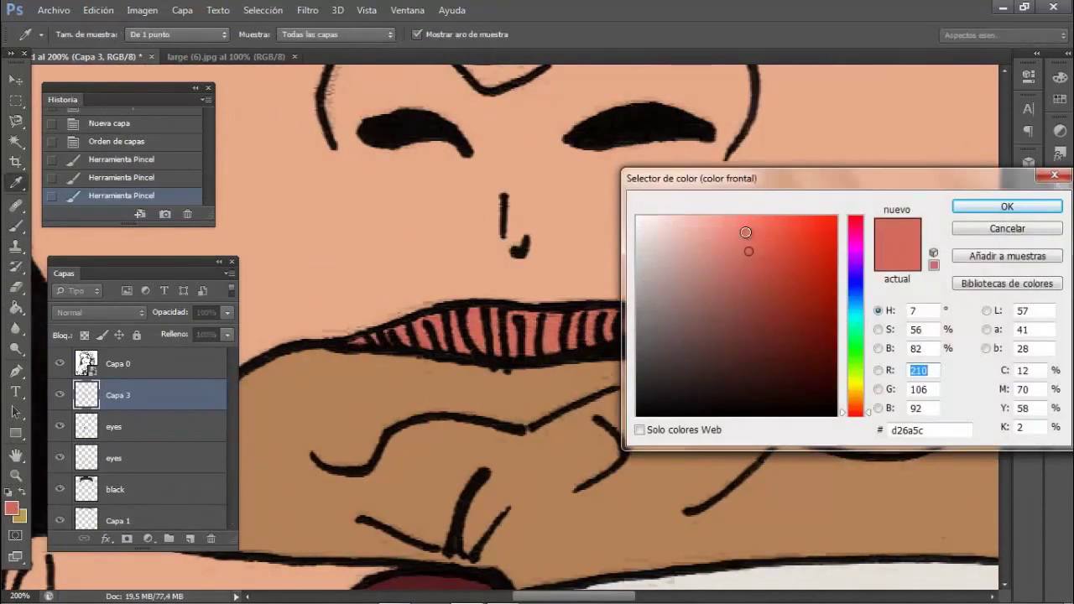
left_click(1036, 141)
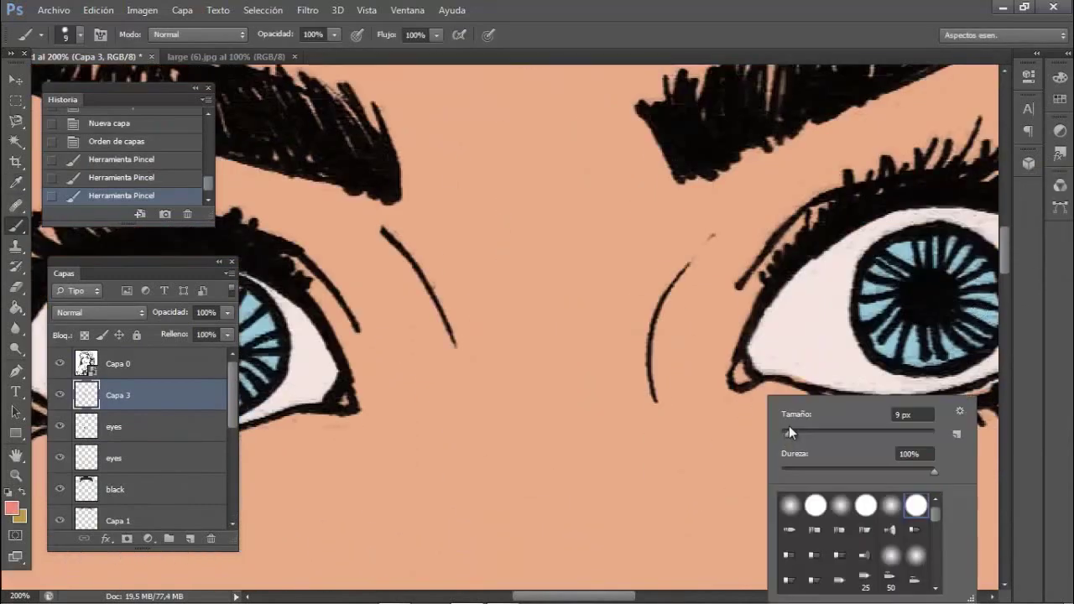
key("Return")
left_click_drag(732, 379, 738, 366)
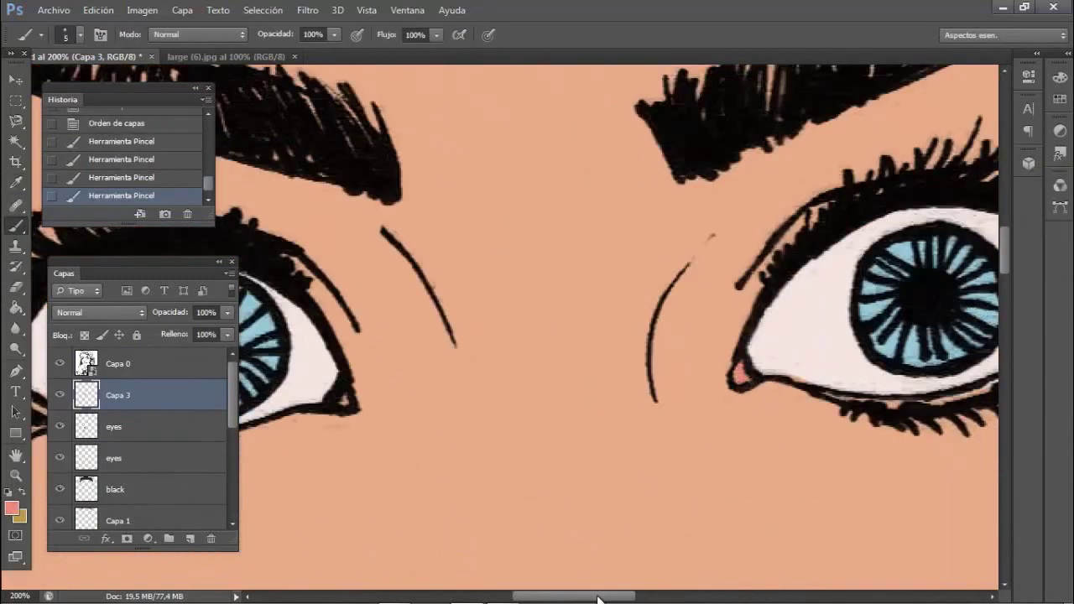
left_click_drag(598, 599, 640, 599)
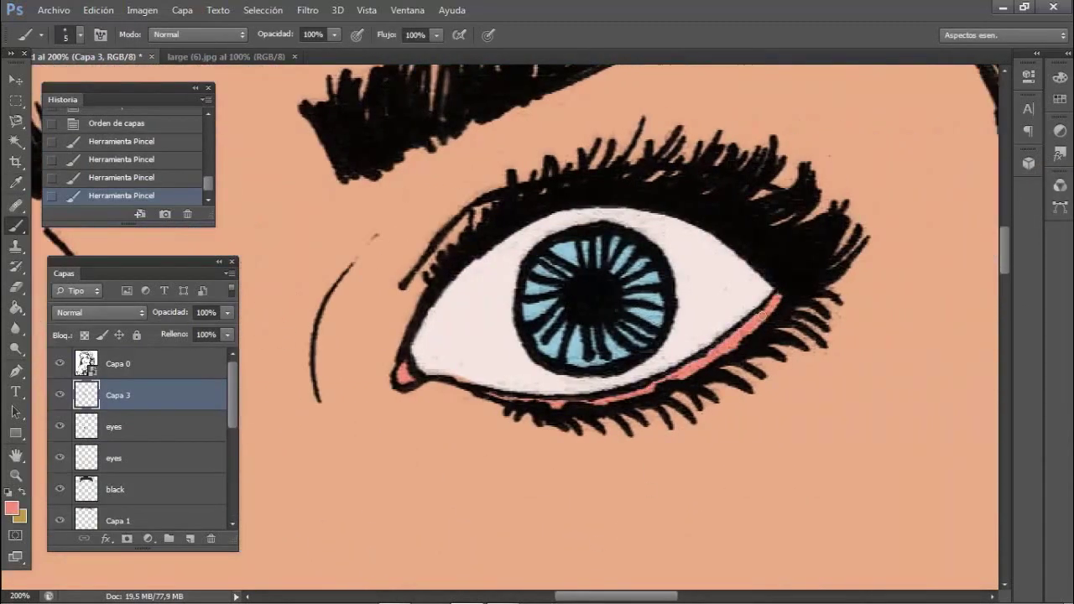
scroll(637, 370, "left", 10)
left_click_drag(490, 384, 559, 422)
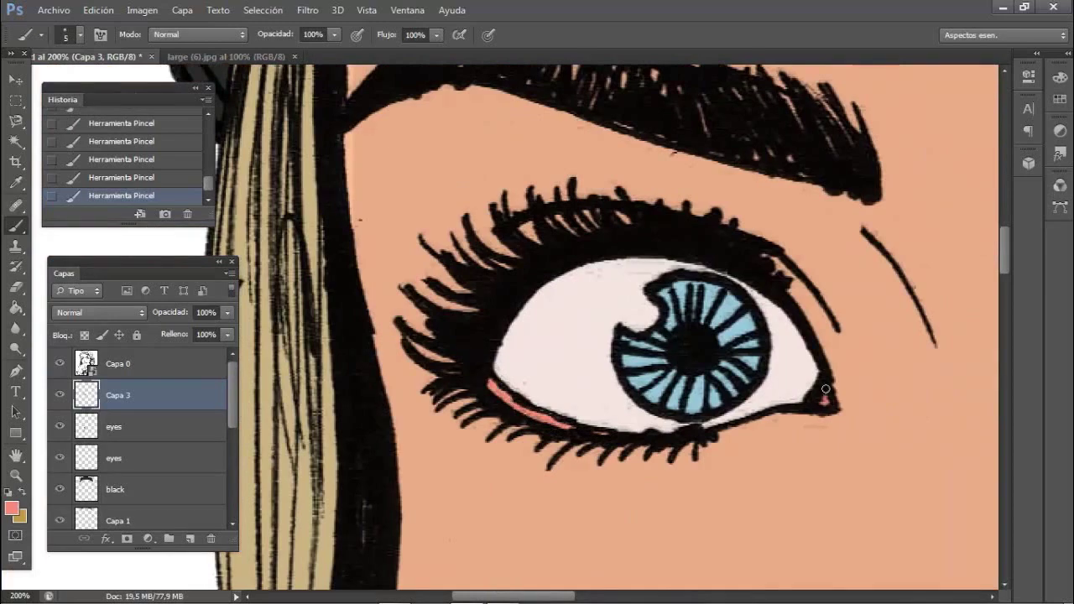
Add a new layer above the line art and dab a white highlight on the left-side iris with a 17 px brush
left_click(190, 537)
left_click(11, 506)
left_click(637, 215)
key("Return")
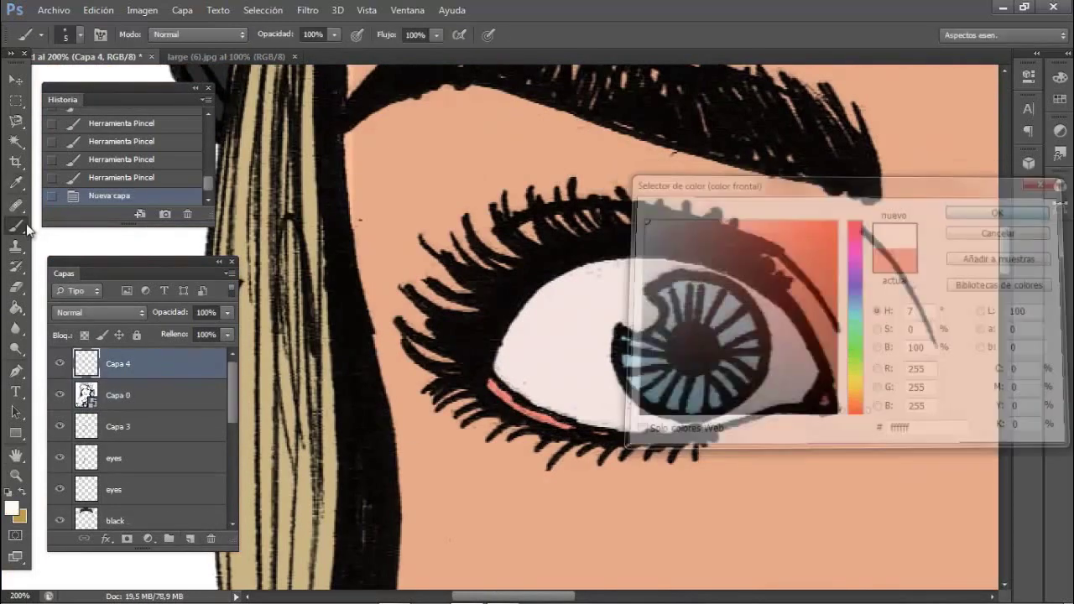
right_click(636, 329)
left_click(630, 310)
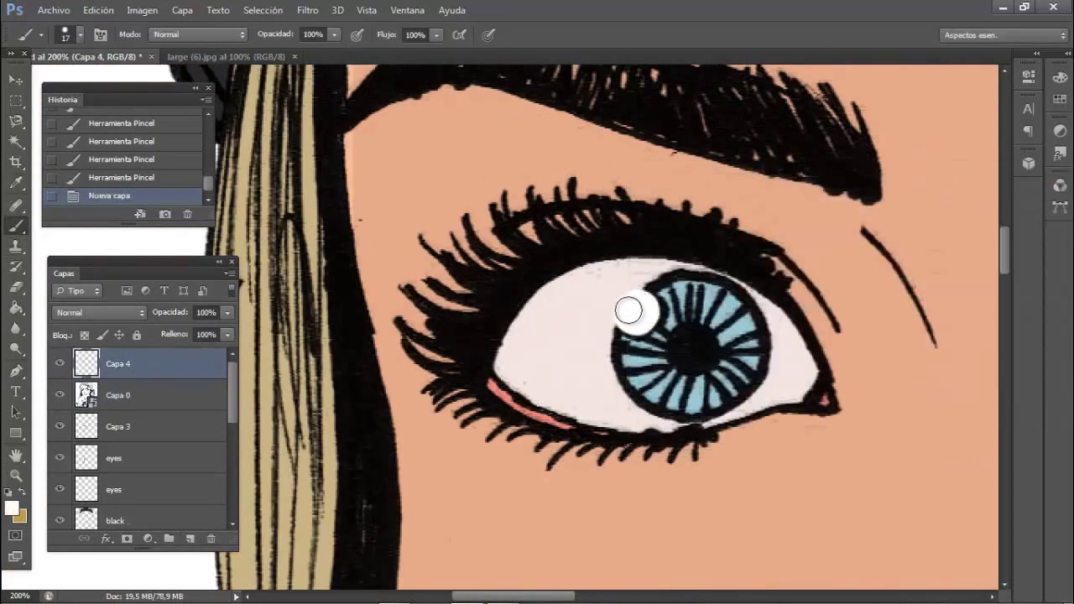
Undo the white highlight stroke and sample the off-white of the eye instead
left_click(4, 595)
type("25")
key("Return")
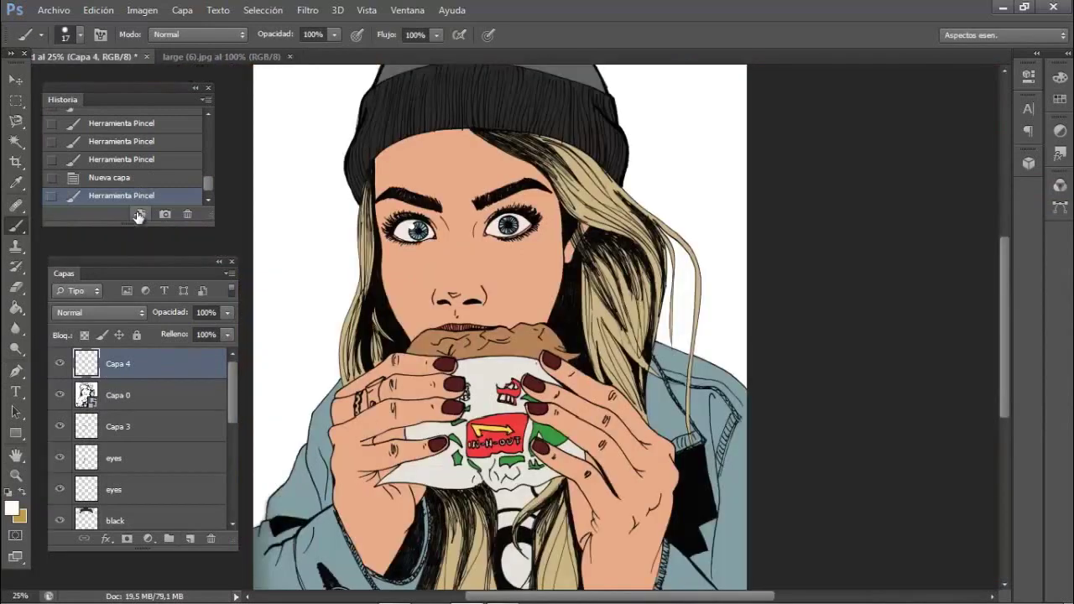
left_click(159, 177)
left_click(15, 182)
left_click(7, 598)
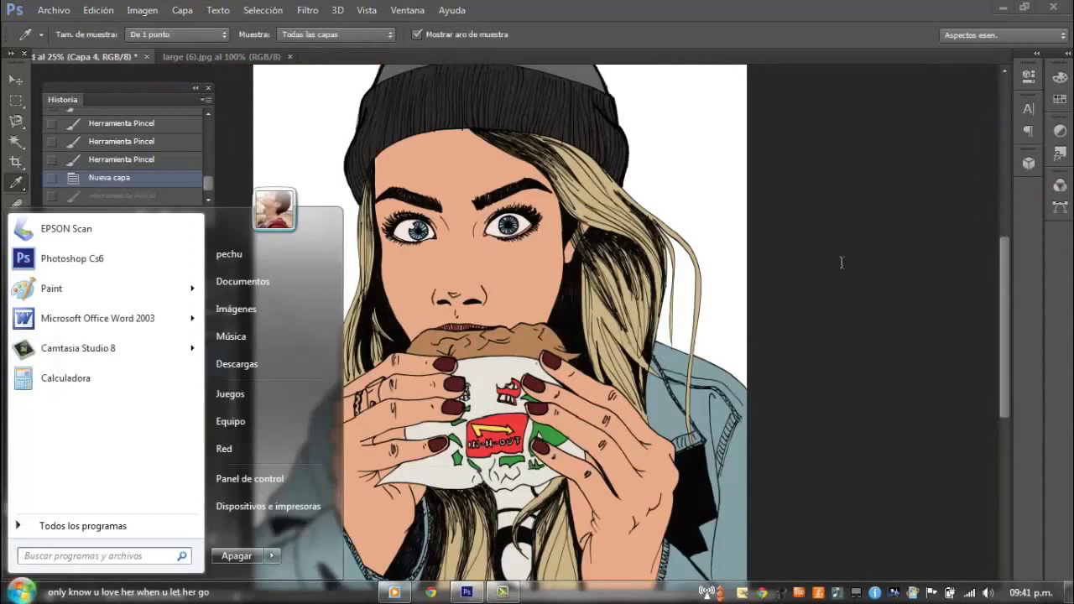
Paint the highlight notch in the left-side iris off-white with the 17 px brush
left_click(7, 598)
type("200")
key("Return")
scroll(537, 335, "up", 10)
key("b")
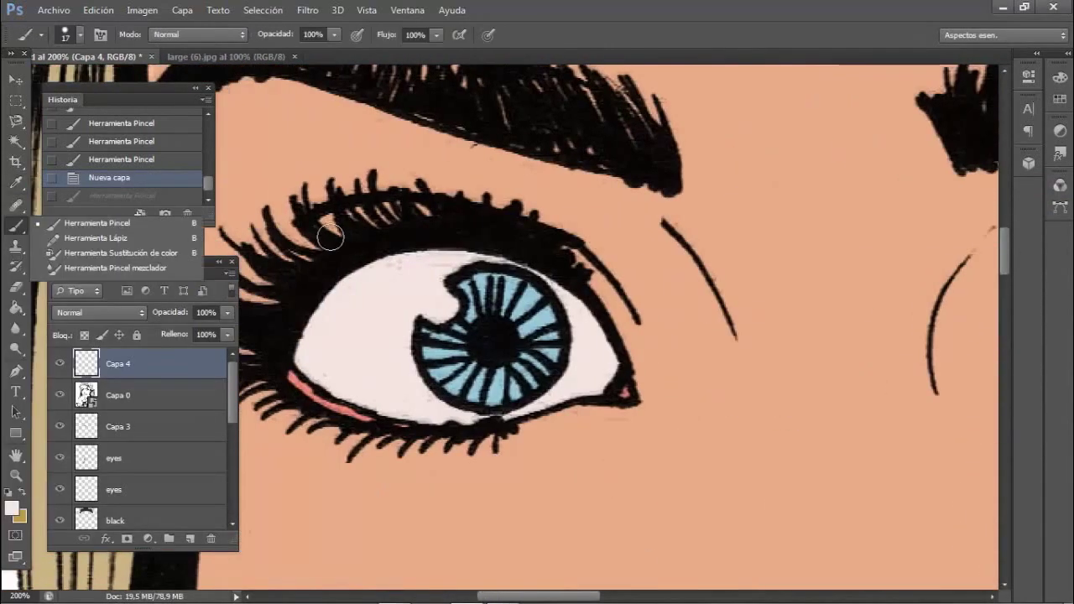
left_click(445, 297)
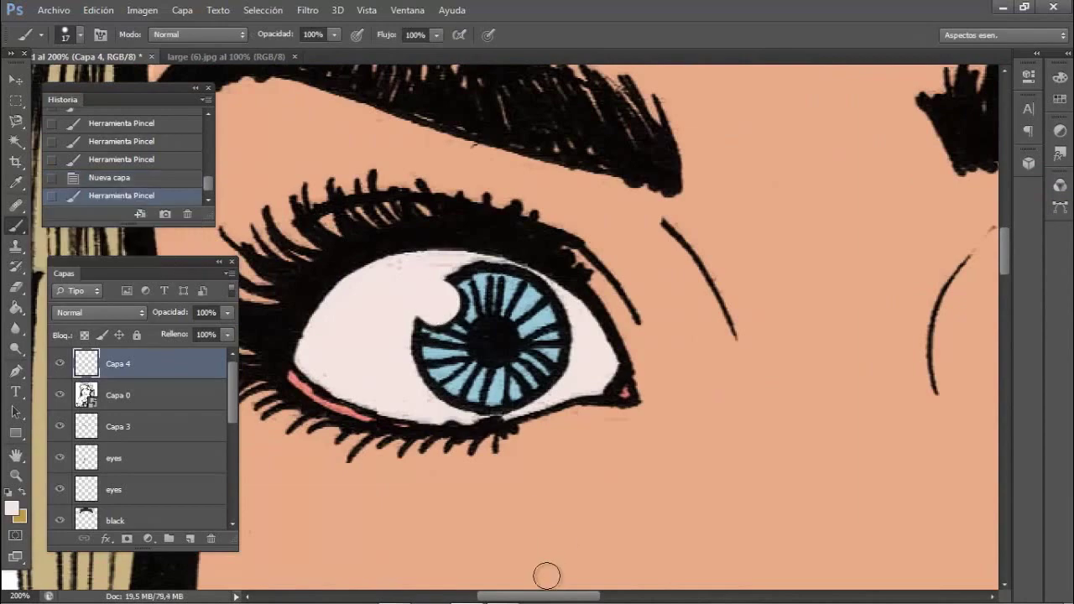
Sample the hat brim's dark colour and set the foreground colour to near-black #171616
left_click_drag(538, 596, 581, 595)
left_click(18, 595)
key("Return")
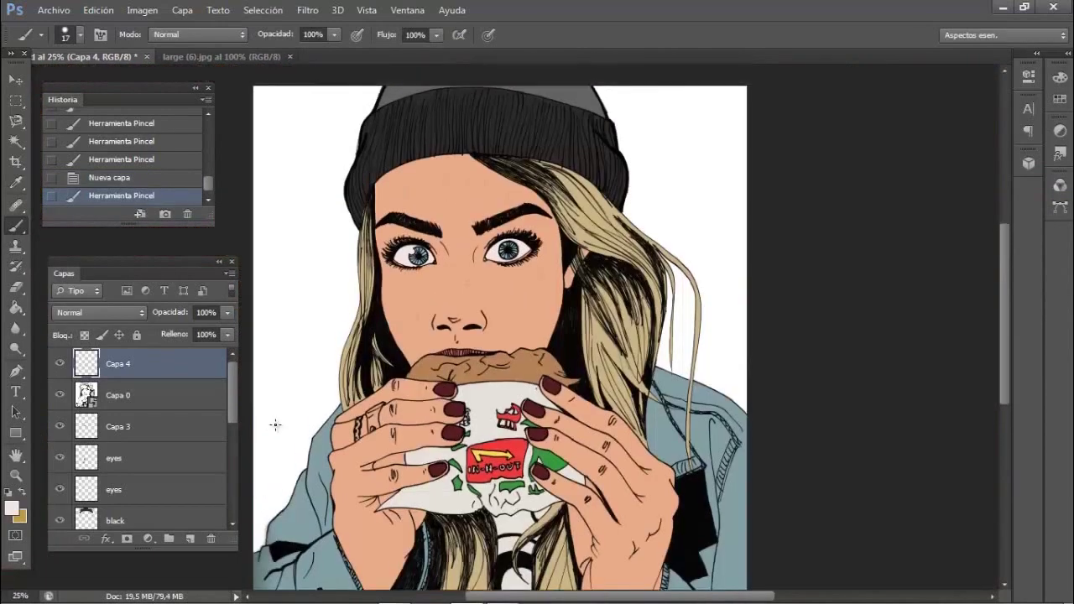
left_click(213, 57)
left_click(84, 56)
left_click(16, 181)
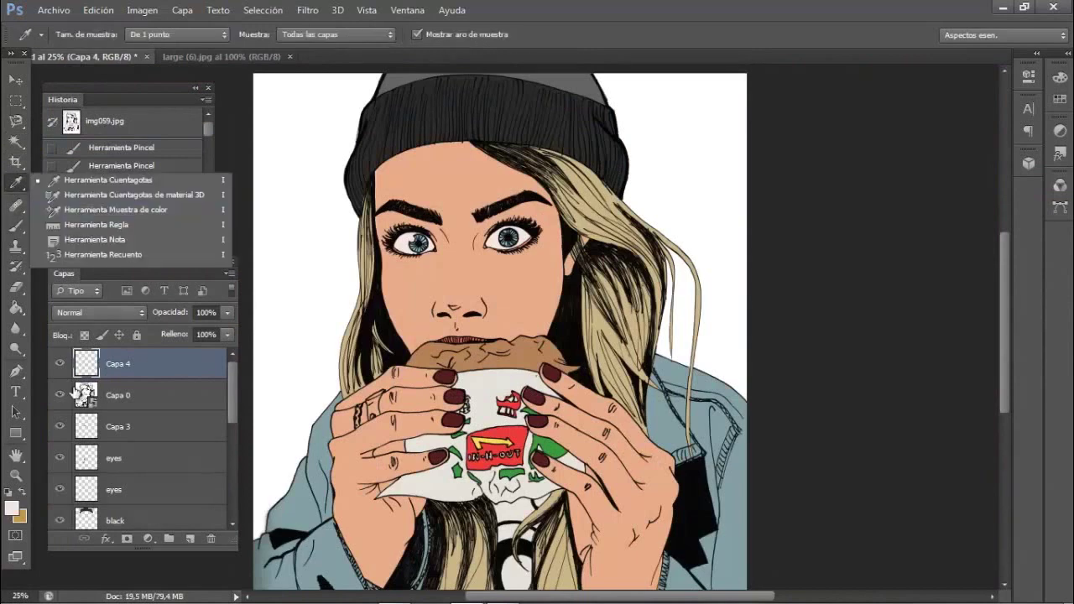
left_click(374, 157)
left_click(11, 508)
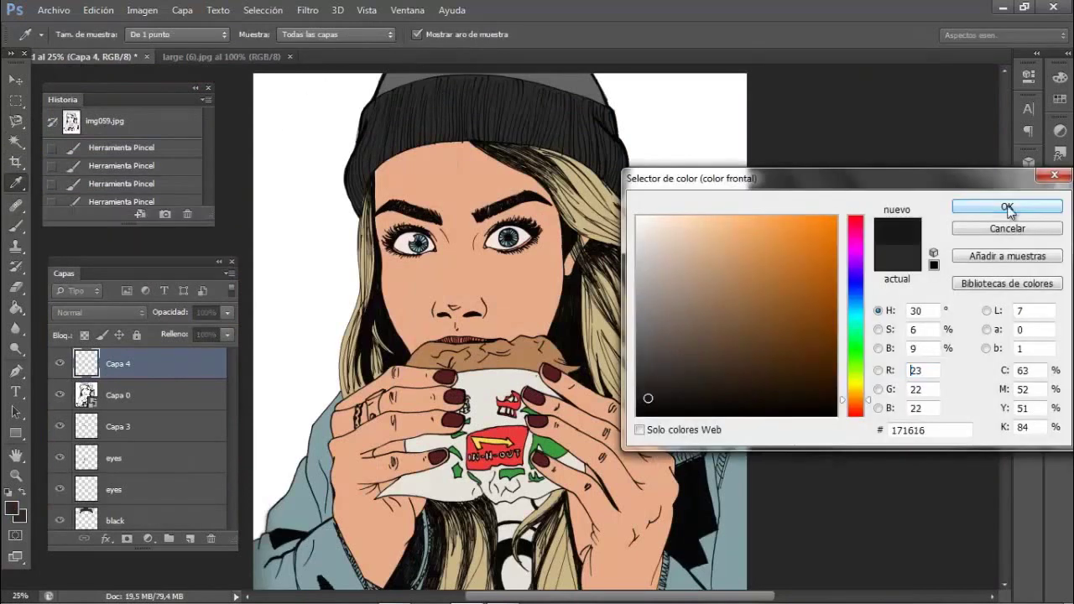
left_click(1005, 210)
Select the hat brim on the black layer with the Magic Wand, fill it with a near-black gradient, and deselect
left_click(115, 513)
key("w")
left_click(504, 109)
key("g")
key("shift+g")
mouse_move(429, 84)
left_mouse_down()
mouse_move(530, 127)
mouse_move(503, 185)
mouse_move(408, 128)
left_mouse_up()
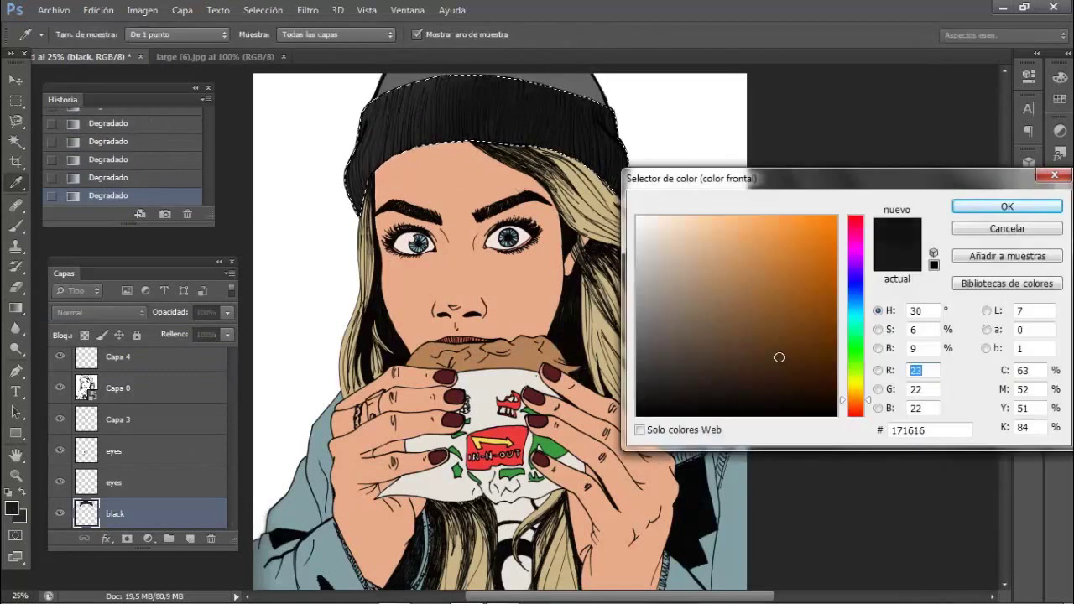
key("Return")
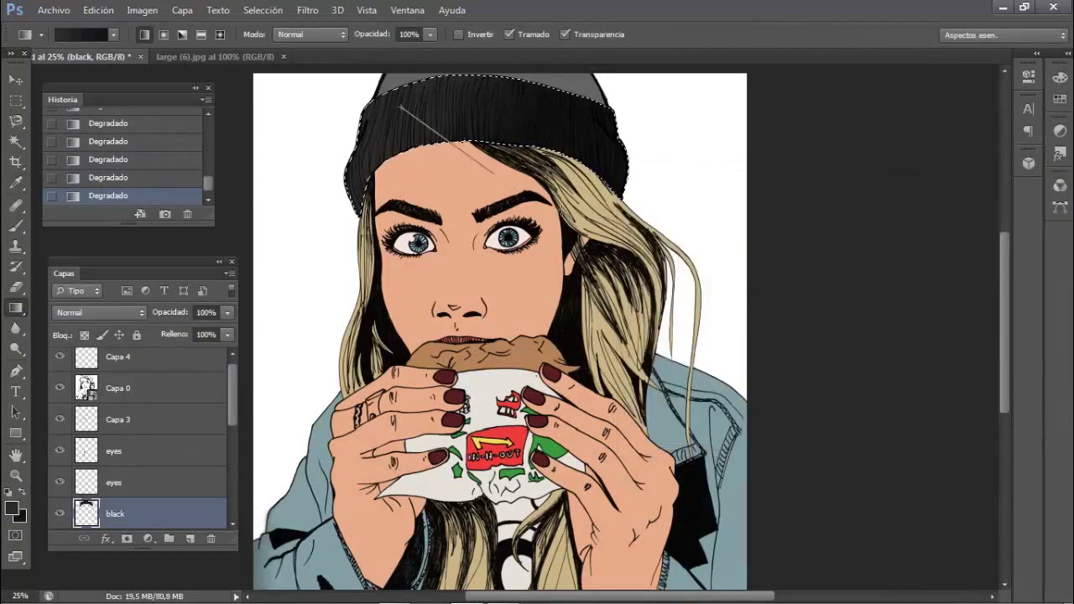
scroll(500, 332, "up", 1)
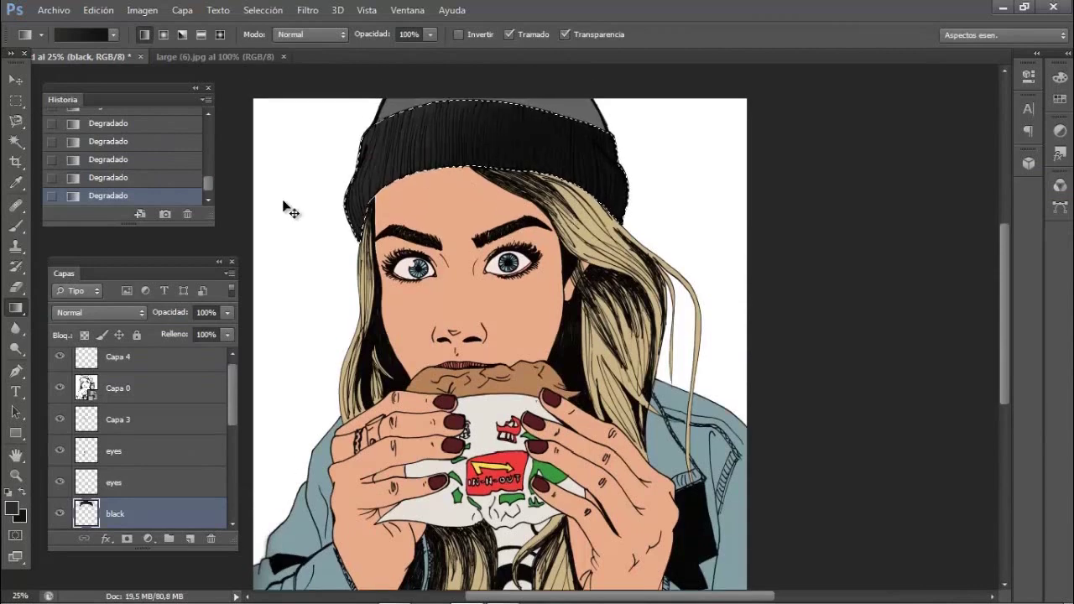
key("ctrl+d")
Select the hat's crown on layer Capa 1, sample its grey, and set a darker grey as the foreground colour for a gradient
left_click_drag(16, 141, 93, 155)
scroll(134, 453, "down", 2)
left_click(132, 479)
left_click(486, 113)
left_click_drag(16, 182, 84, 182)
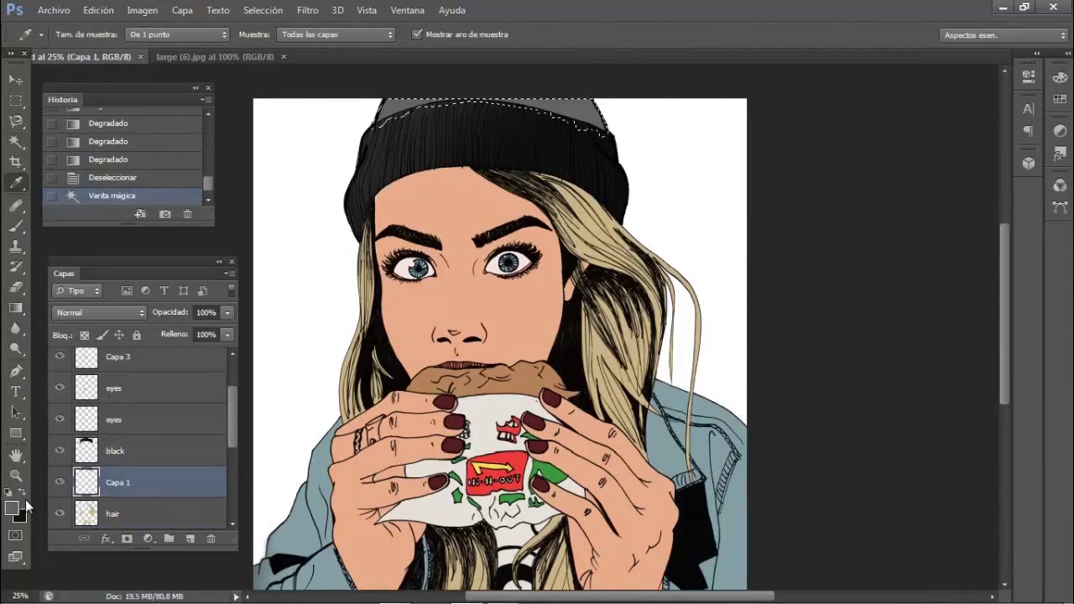
left_click(11, 507)
left_click(968, 209)
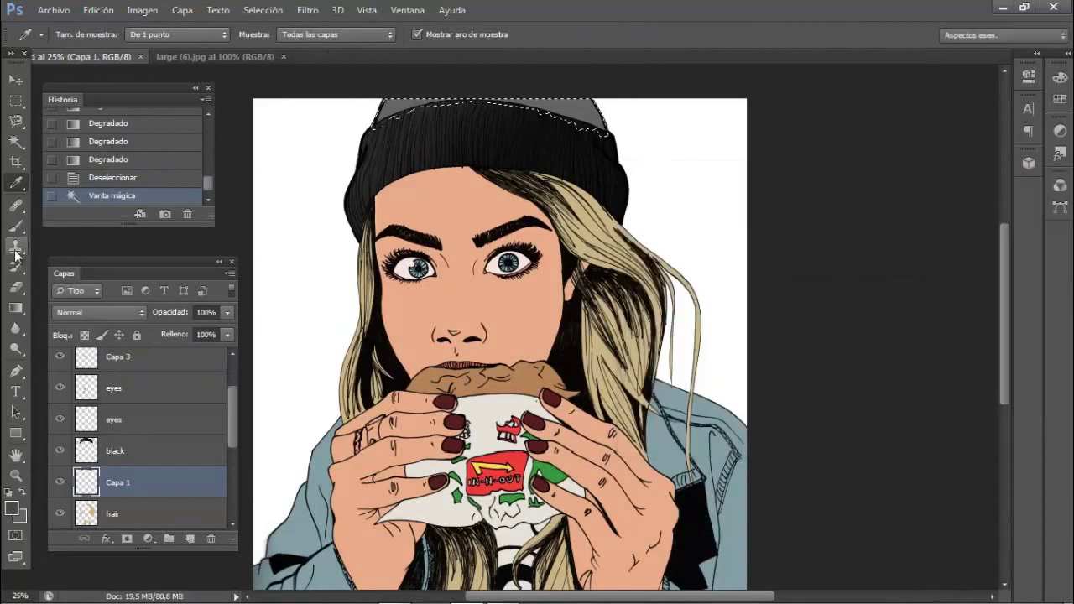
Shade the selected top of the beanie on layer Capa 1 with gradients, using dark grey #333334 for the last one
left_click_drag(16, 307, 84, 311)
left_click_drag(503, 105, 384, 157)
left_click(11, 507)
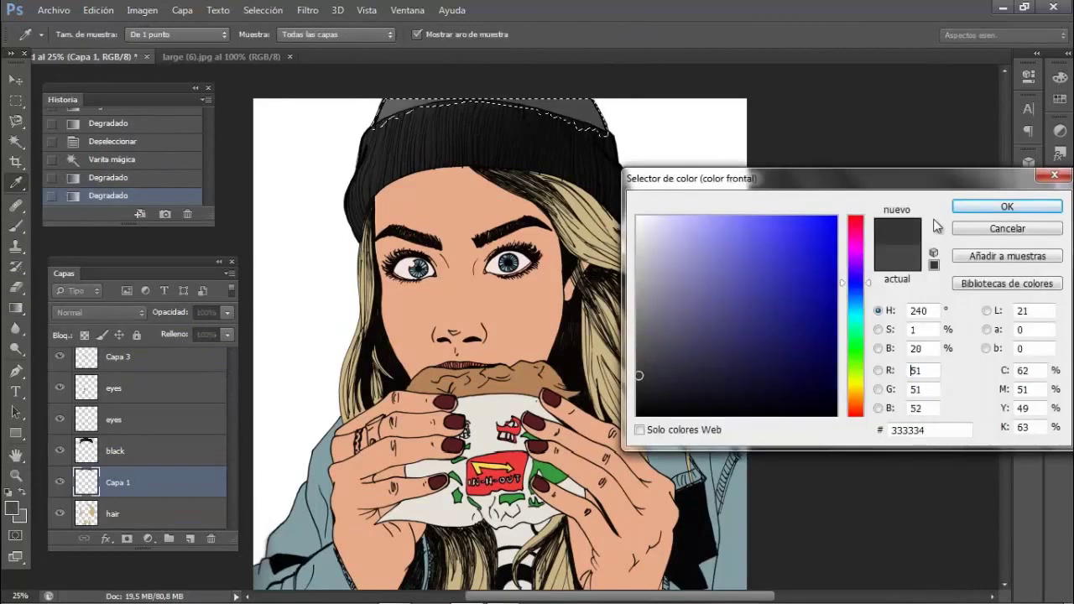
left_click(971, 207)
left_click_drag(504, 105, 412, 116)
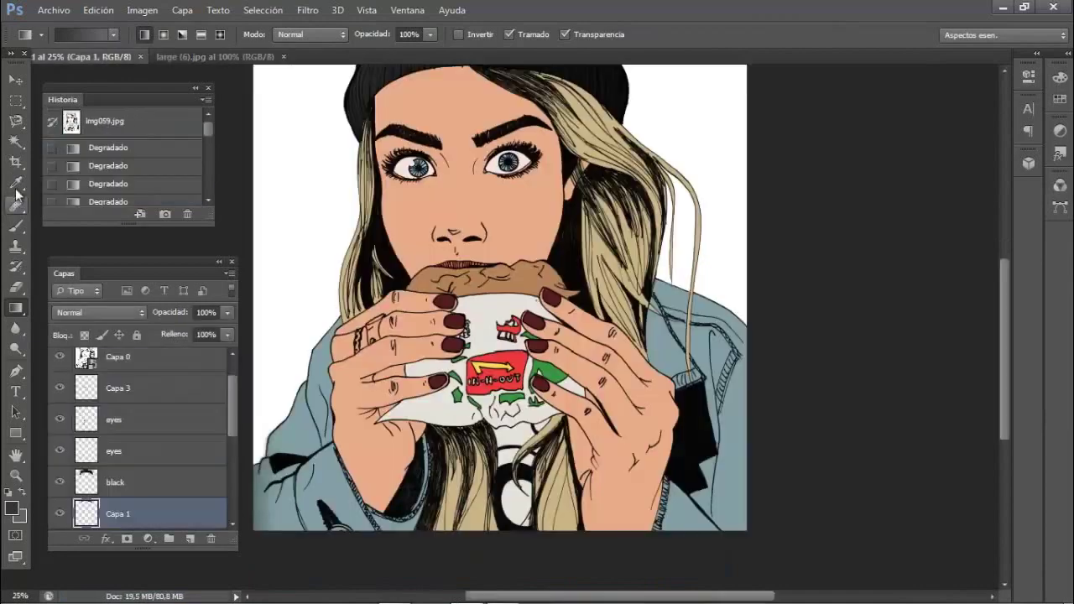
Select the denim jacket areas on the shirt layer, shade them with a darker blue-grey gradient toward the lower edge, and deselect
left_click(16, 184)
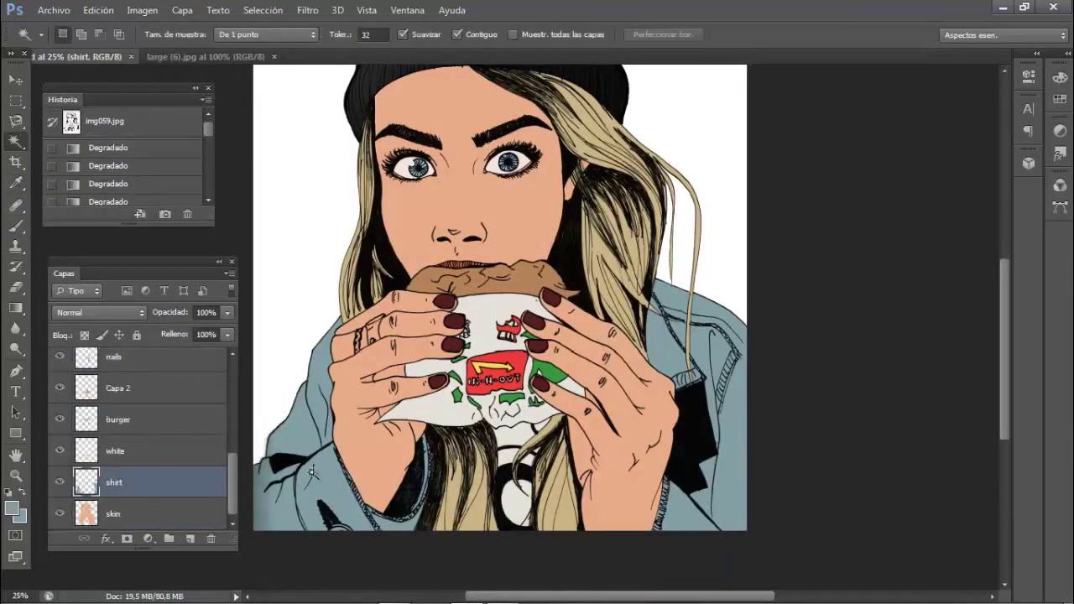
right_click(719, 459)
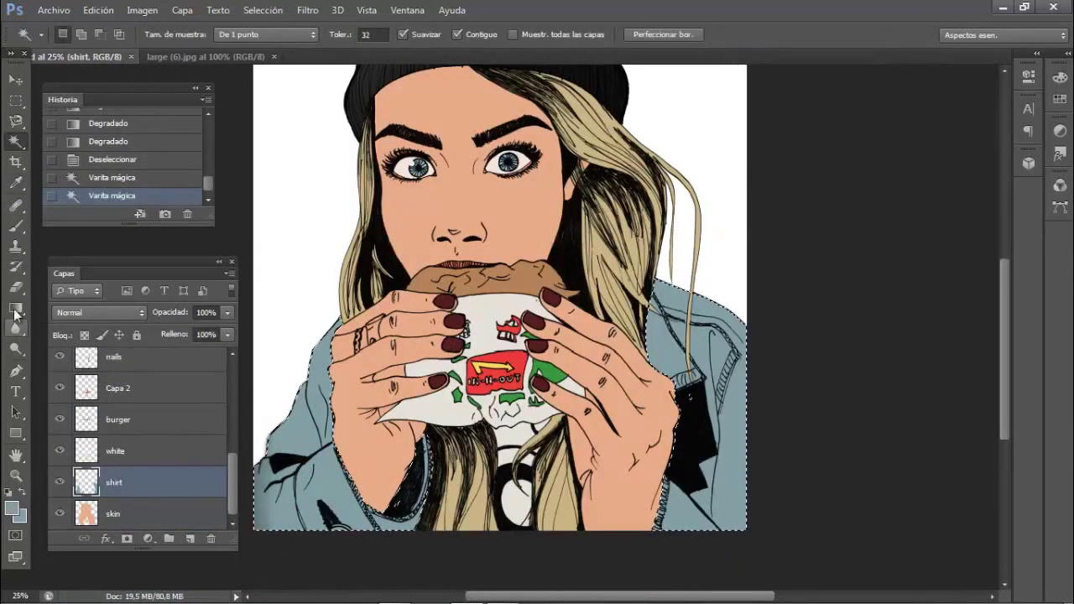
left_click(11, 508)
left_click(686, 324)
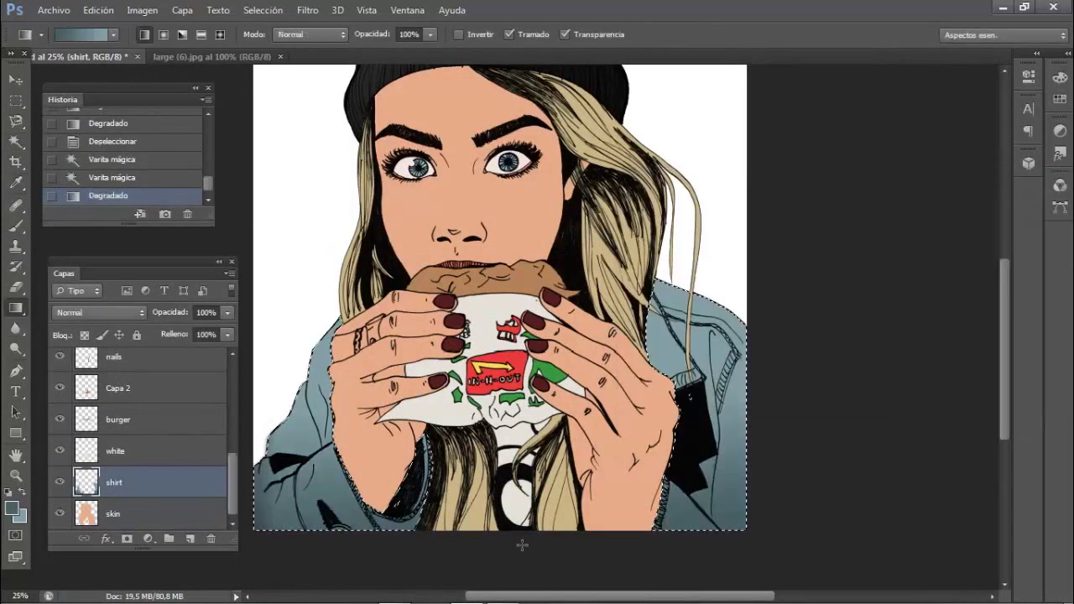
left_click_drag(545, 319, 546, 566)
key("ctrl+d")
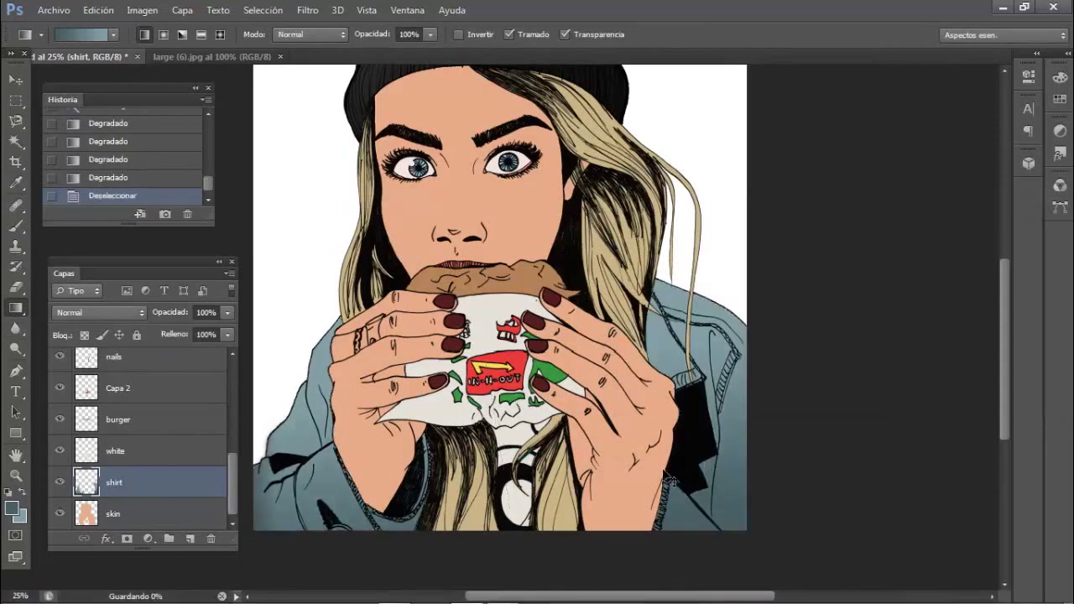
Select the whole skin area on the skin layer and set the foreground colour to brown #976447
scroll(287, 384, "up", 2)
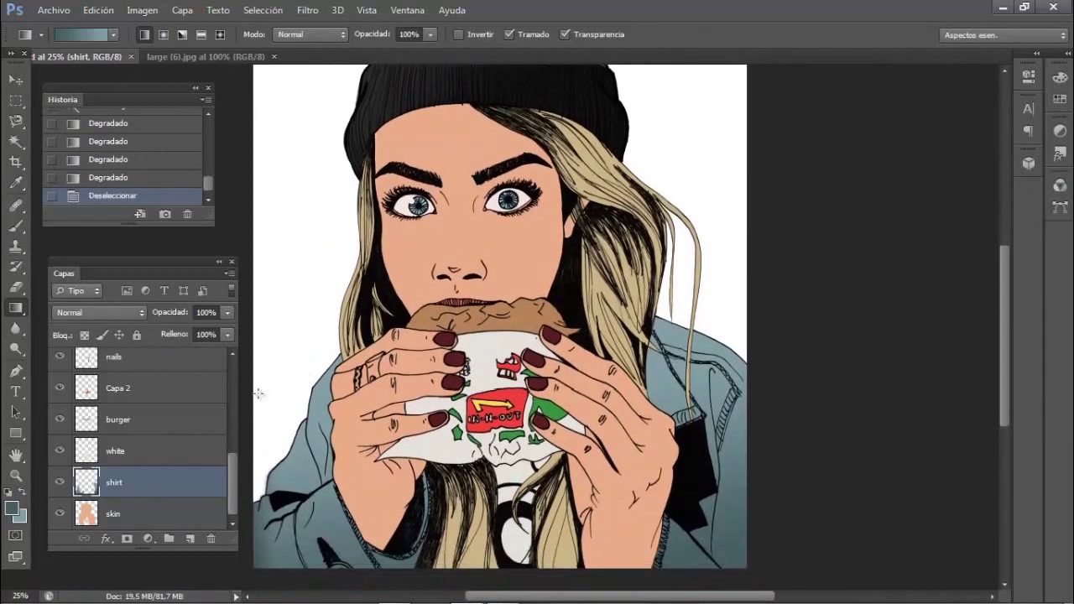
scroll(259, 394, "down", 1)
left_click(144, 513)
right_click(15, 141)
left_click(83, 159)
left_click(593, 432)
key("i")
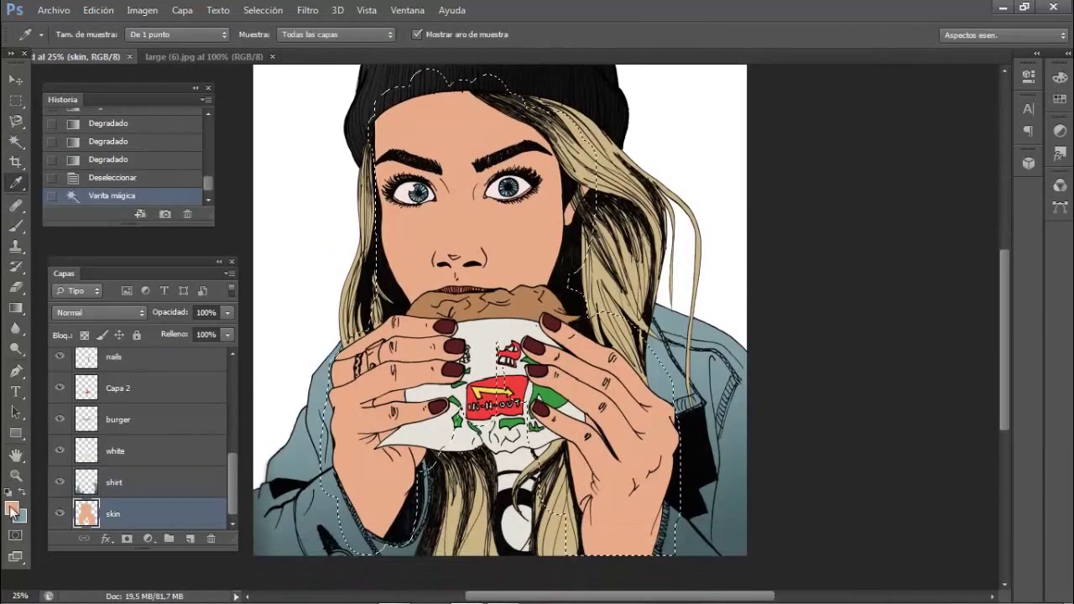
left_click(11, 508)
left_click(1035, 209)
Set up the Brush tool with the textured 36 tip, 89 px size and 28% opacity for shading the face
key("ctrl+plus")
key("ctrl+plus")
left_click(15, 225)
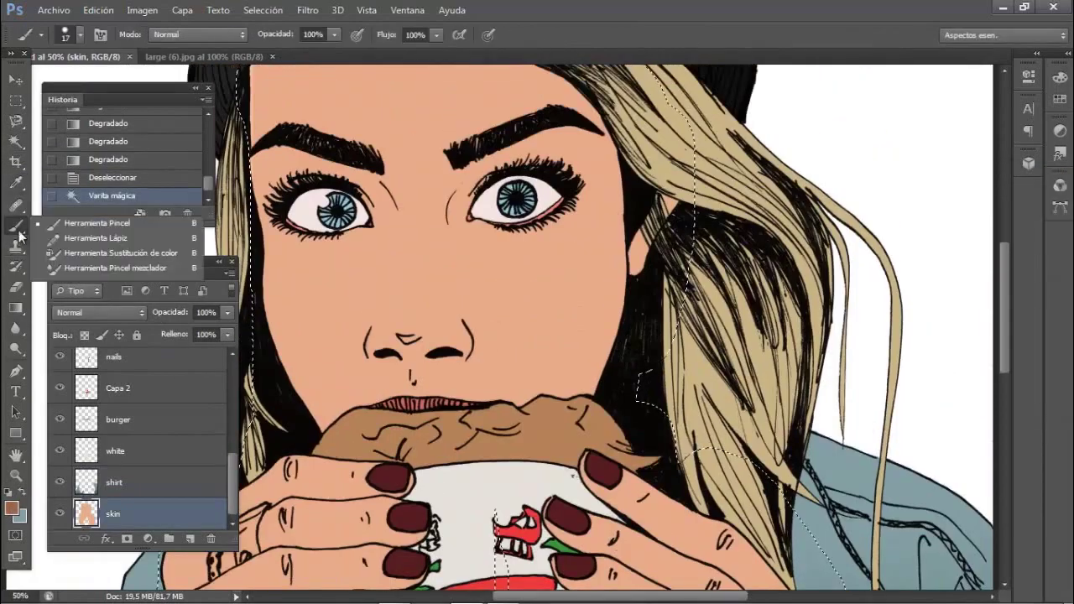
scroll(506, 332, "up", 2)
right_click(506, 331)
left_click(629, 442)
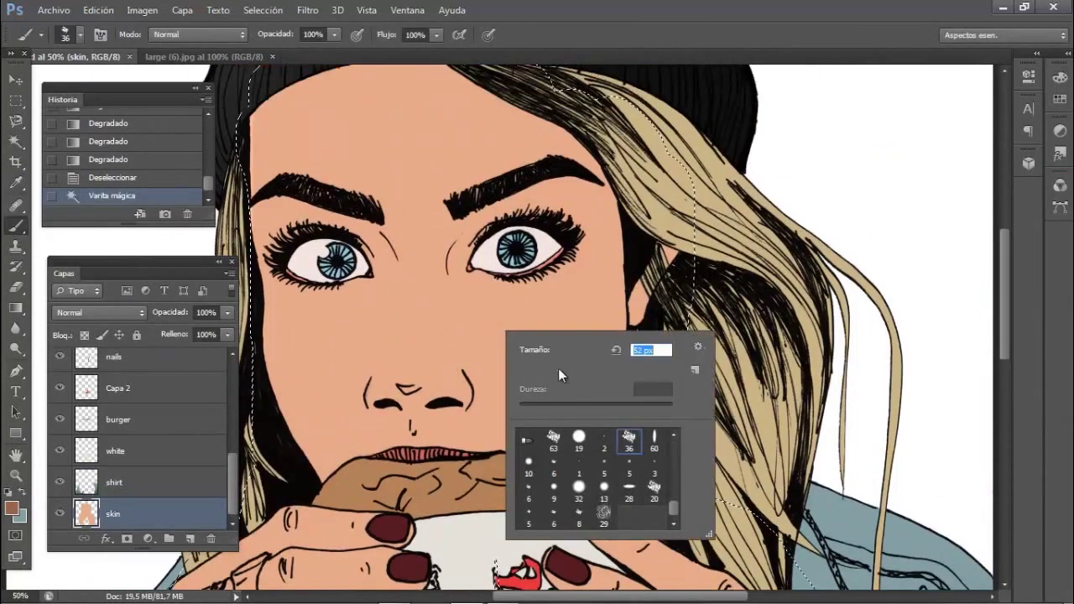
key("Escape")
key("2")
key("8")
right_click(508, 247)
type("89")
key("Return")
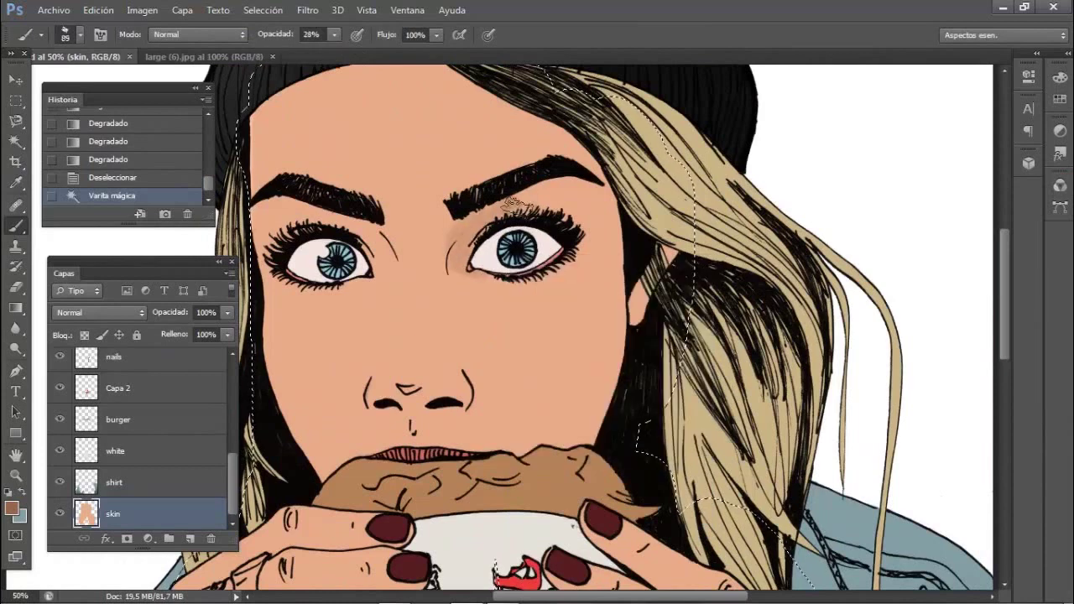
Paint brown shadows around the eyes and nose, along the hairline and down both outer edges of the face
mouse_move(513, 204)
left_mouse_down()
mouse_move(554, 268)
mouse_move(603, 244)
mouse_move(587, 436)
mouse_move(604, 193)
left_mouse_up()
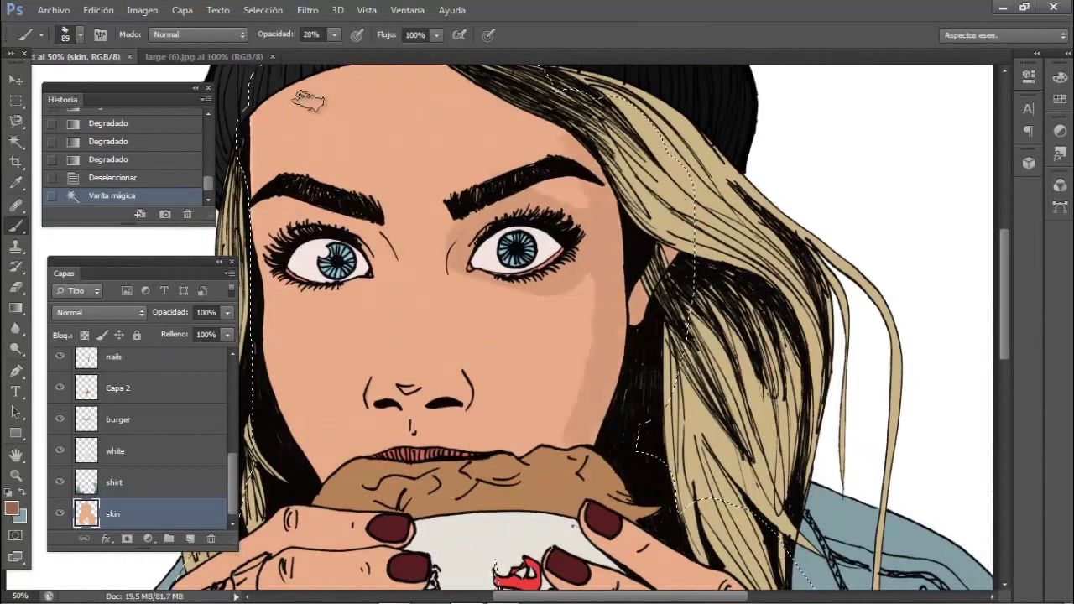
mouse_move(309, 99)
left_mouse_down()
mouse_move(227, 149)
mouse_move(265, 250)
left_mouse_up()
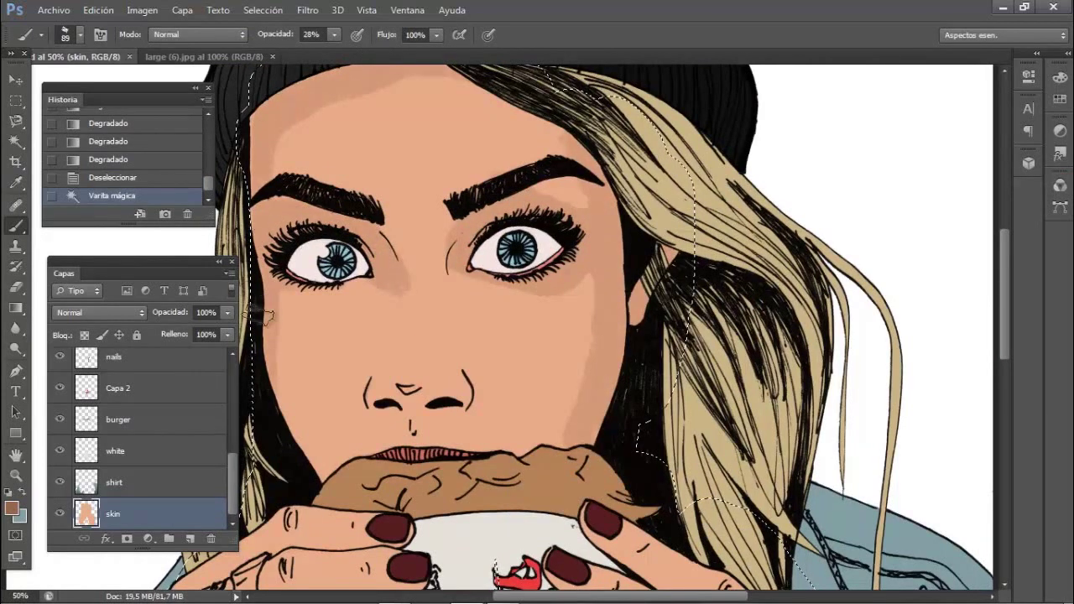
mouse_move(264, 316)
left_mouse_down()
mouse_move(371, 355)
mouse_move(419, 403)
mouse_move(587, 419)
mouse_move(487, 445)
left_mouse_up()
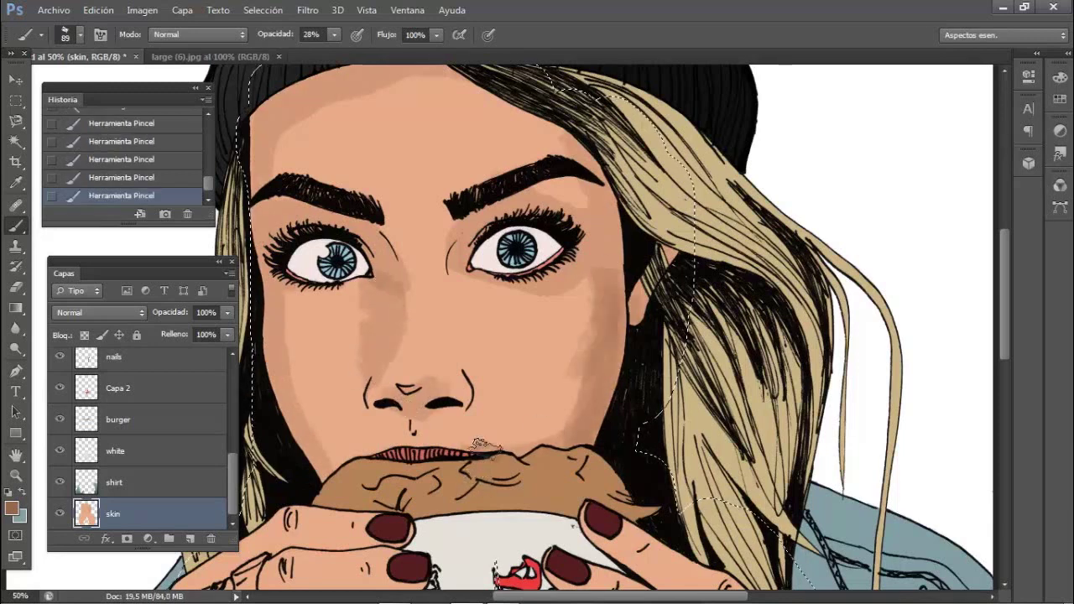
right_click(607, 397)
key("Escape")
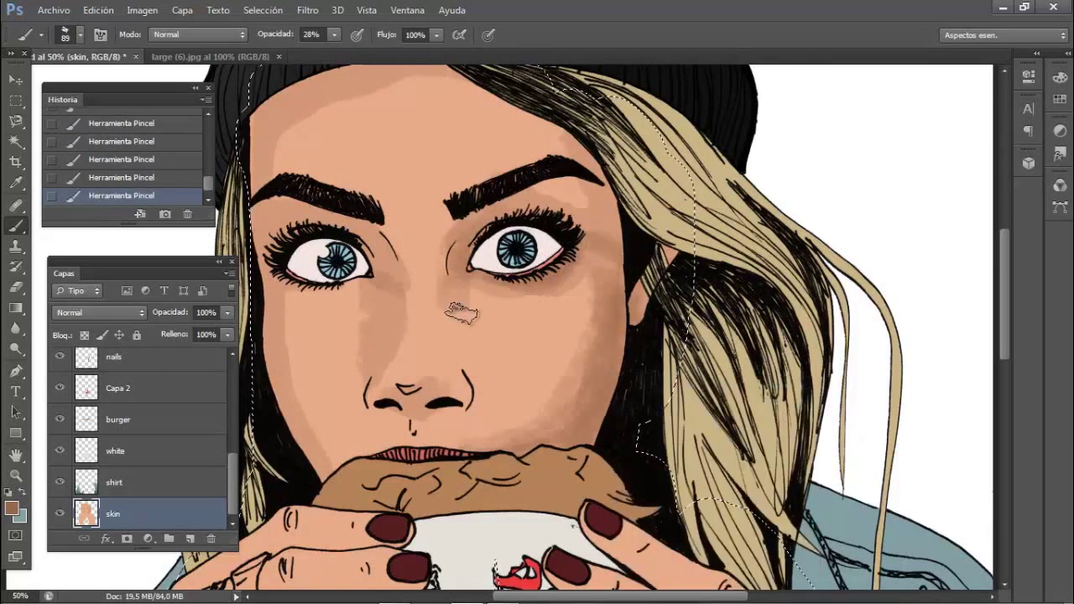
Deepen the brown shading on the temples, under the eyes, between the eyebrows and across the lower cheeks
mouse_move(578, 185)
left_mouse_down()
mouse_move(608, 226)
mouse_move(616, 277)
left_mouse_up()
mouse_move(329, 245)
left_mouse_down()
mouse_move(394, 226)
mouse_move(373, 340)
left_mouse_up()
scroll(352, 134, "up", 3)
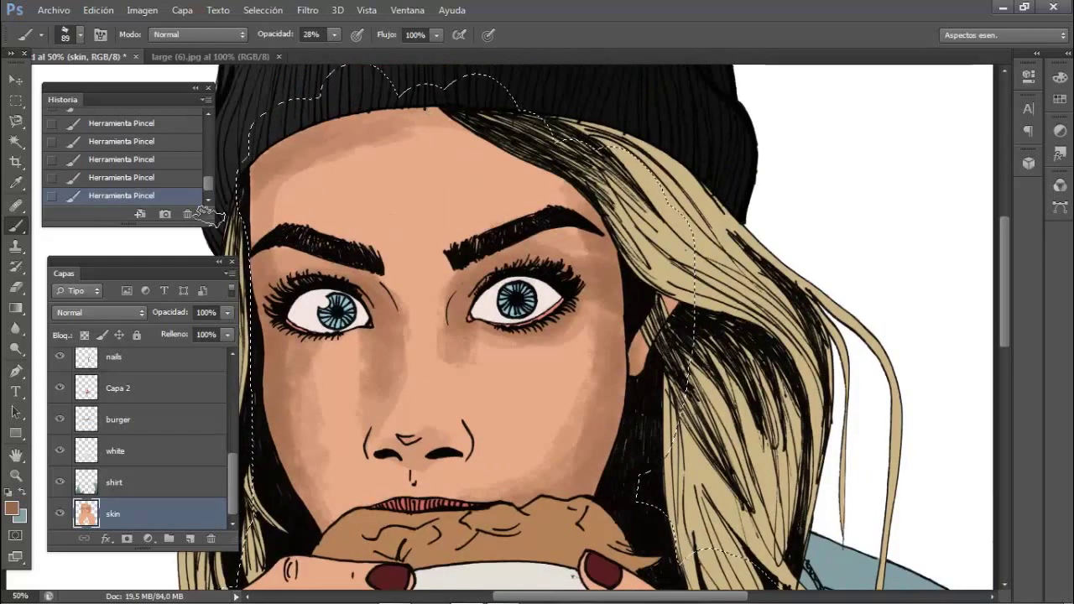
mouse_move(487, 117)
left_mouse_down()
mouse_move(318, 180)
mouse_move(445, 260)
left_mouse_up()
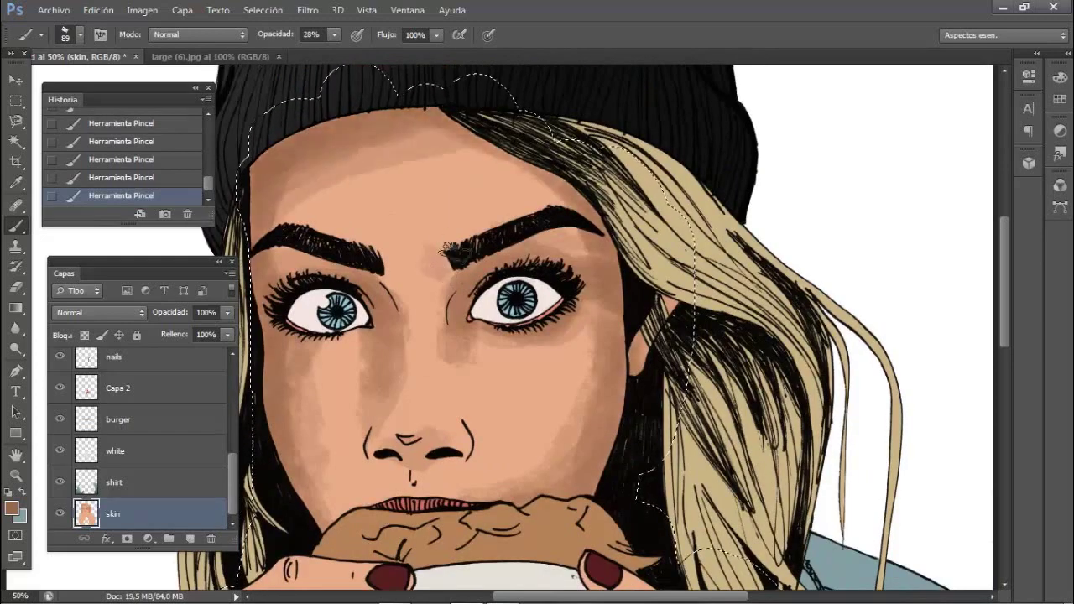
scroll(420, 311, "down", 5)
scroll(424, 312, "down", 1)
mouse_move(411, 227)
left_mouse_down()
mouse_move(489, 208)
mouse_move(549, 256)
mouse_move(564, 253)
mouse_move(351, 196)
left_mouse_up()
scroll(351, 196, "up", 4)
Choose a slightly lighter brown and blend the shadows across the forehead, cheeks and nose with a 94 px brush
left_click(11, 506)
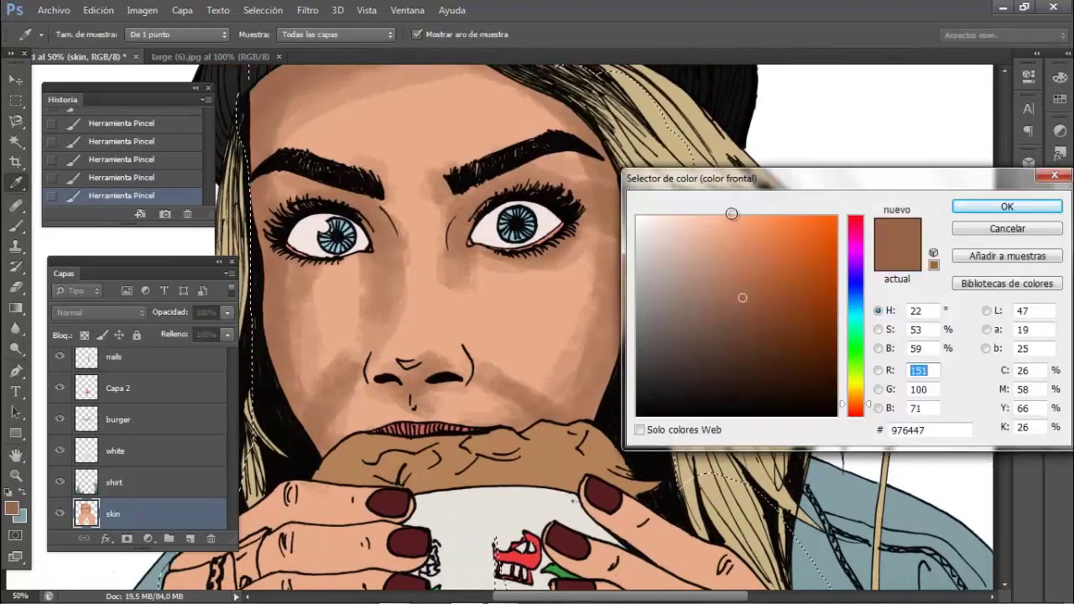
left_click(736, 280)
left_click(954, 207)
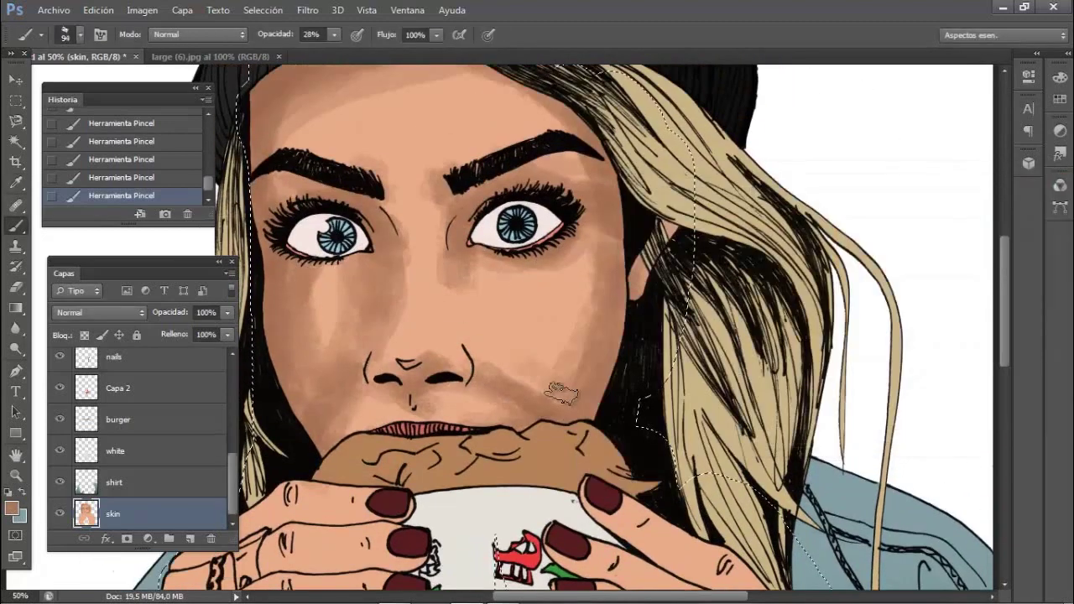
scroll(461, 179, "up", 1)
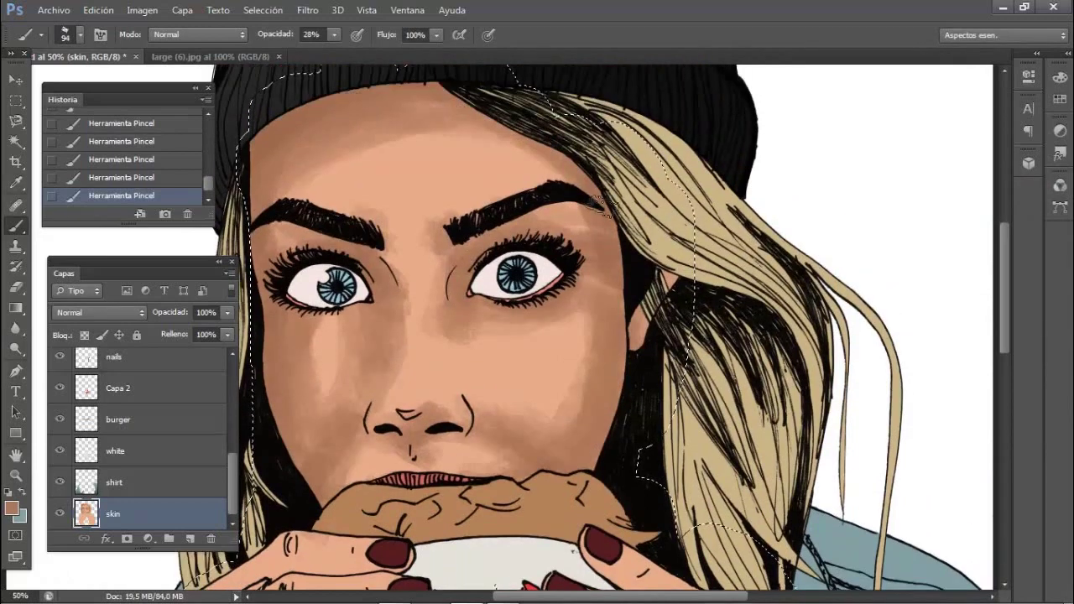
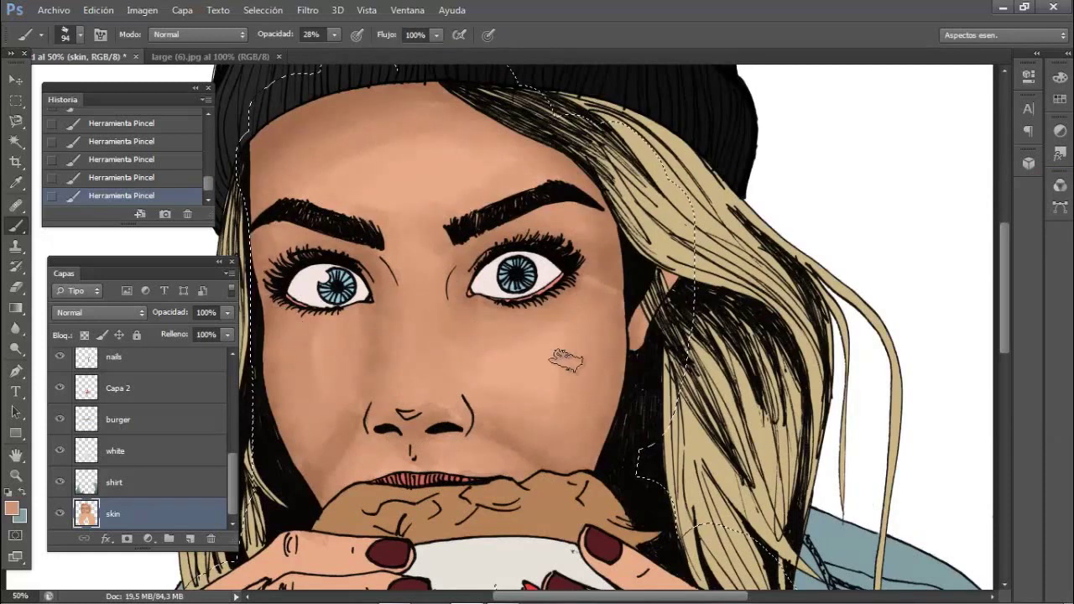
Pick lighter peach skin tones and blend highlights into the forehead, nose and cheeks with a 99 px brush
left_click(12, 508)
left_click(721, 233)
left_click(970, 206)
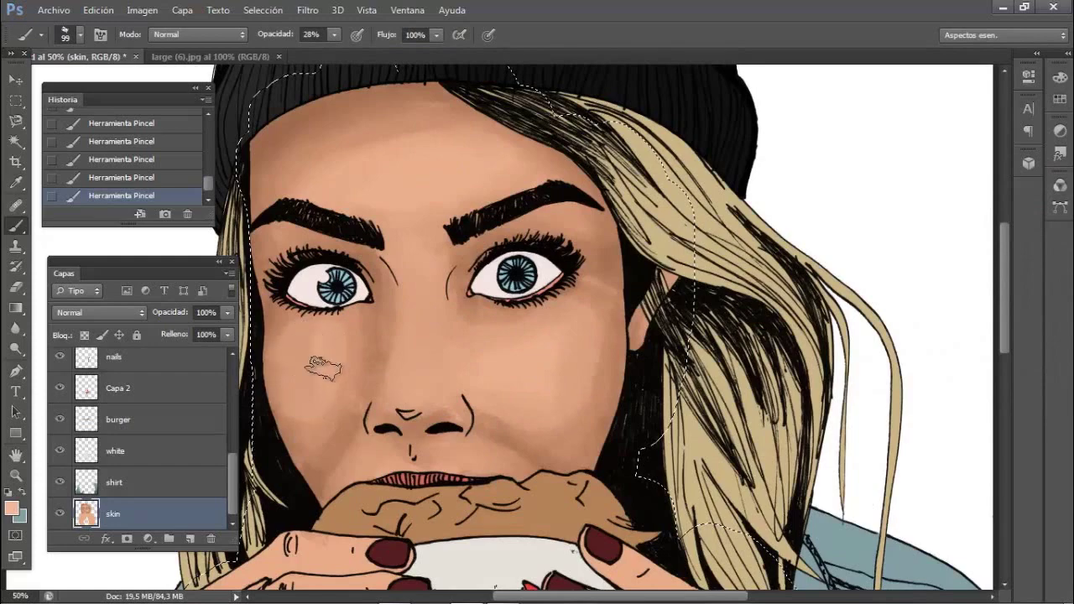
left_click(10, 509)
left_click(714, 240)
left_click(990, 209)
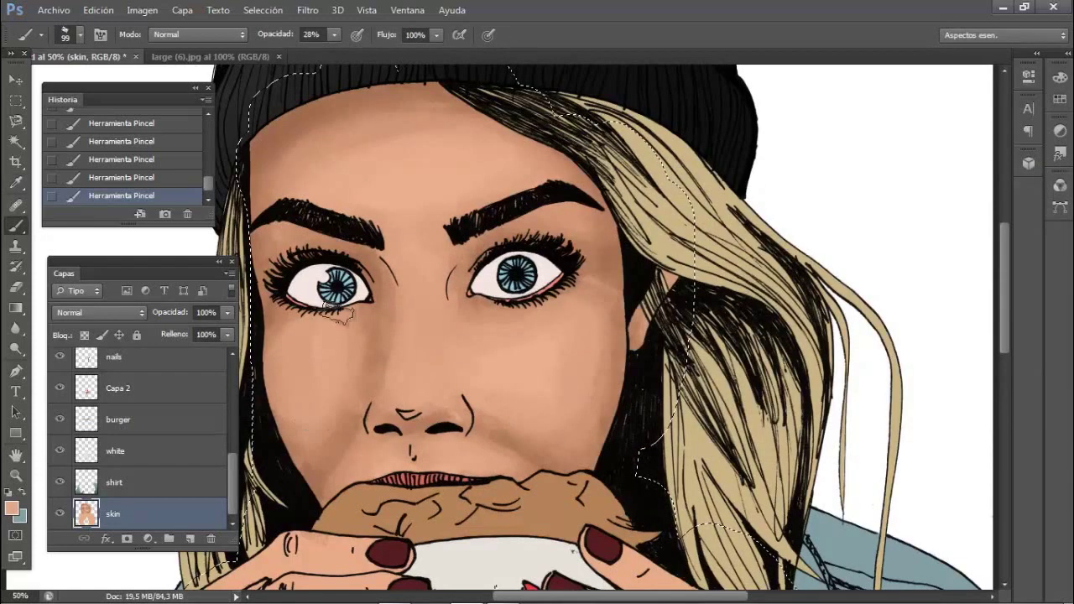
Choose a mid-brown skin tone, set the brush to 106 px and 15% opacity, and soften the shading around the cheeks
left_click(11, 509)
left_click(990, 209)
right_click(409, 327)
left_click_drag(454, 358, 458, 358)
left_click(333, 35)
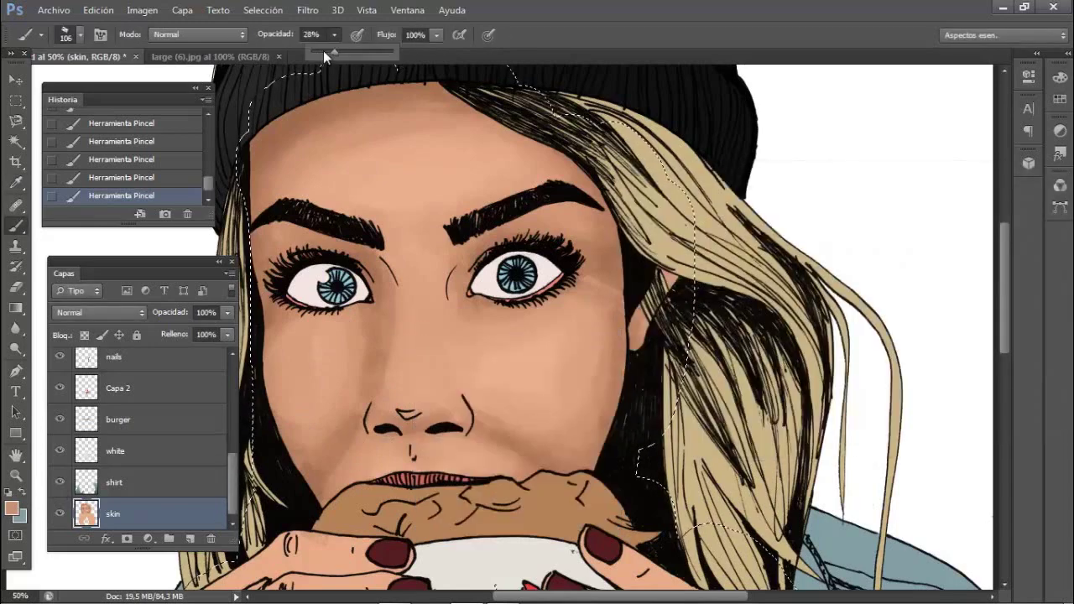
left_click_drag(325, 52, 313, 53)
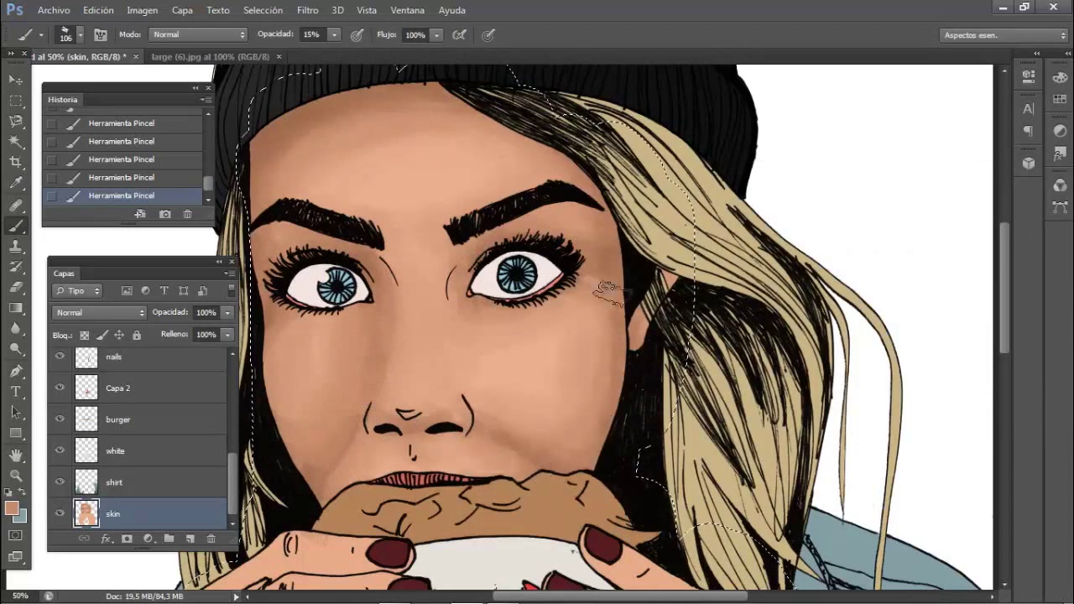
Choose a darker reddish brown and build up soft shadows along the cheeks, around the eyes and beside the nose
scroll(464, 276, "down", 2)
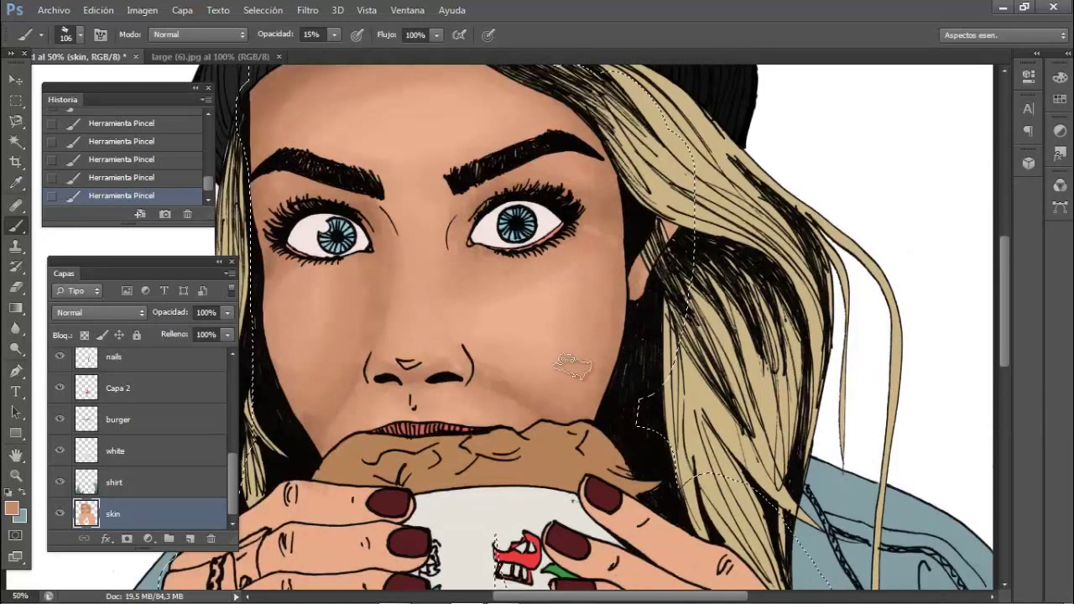
left_click(12, 506)
left_click(1006, 206)
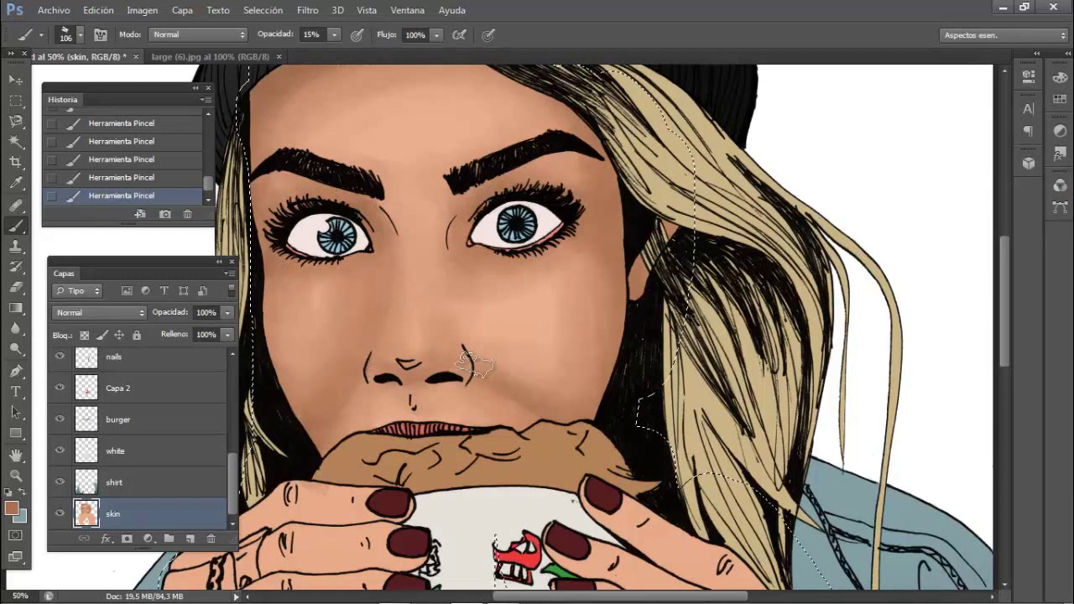
Enlarge the brush to 149 px, pick a lighter tan and smooth the shading over the forehead and cheeks
scroll(474, 363, "up", 2)
right_click(436, 239)
left_click_drag(511, 269, 537, 270)
key("Return")
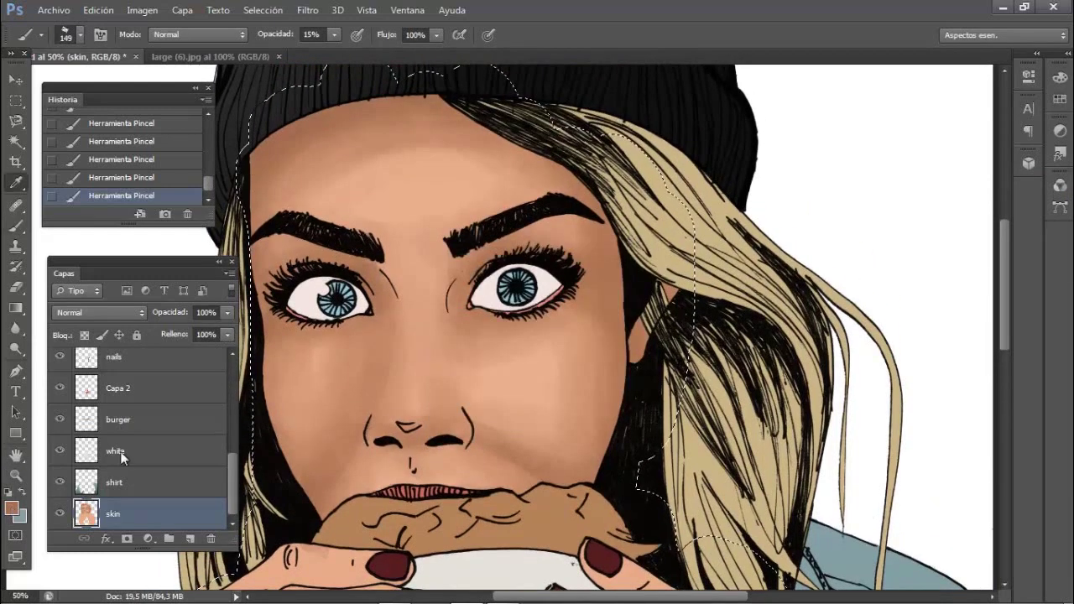
left_click(12, 508)
left_click(518, 189)
key("Return")
scroll(298, 375, "down", 3)
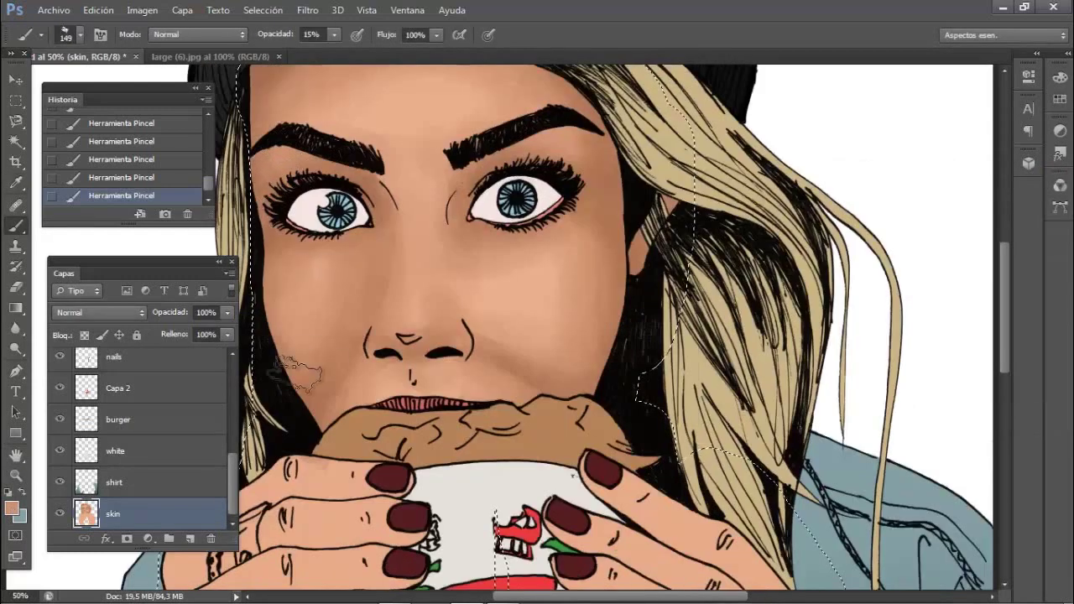
left_click_drag(538, 336, 575, 311)
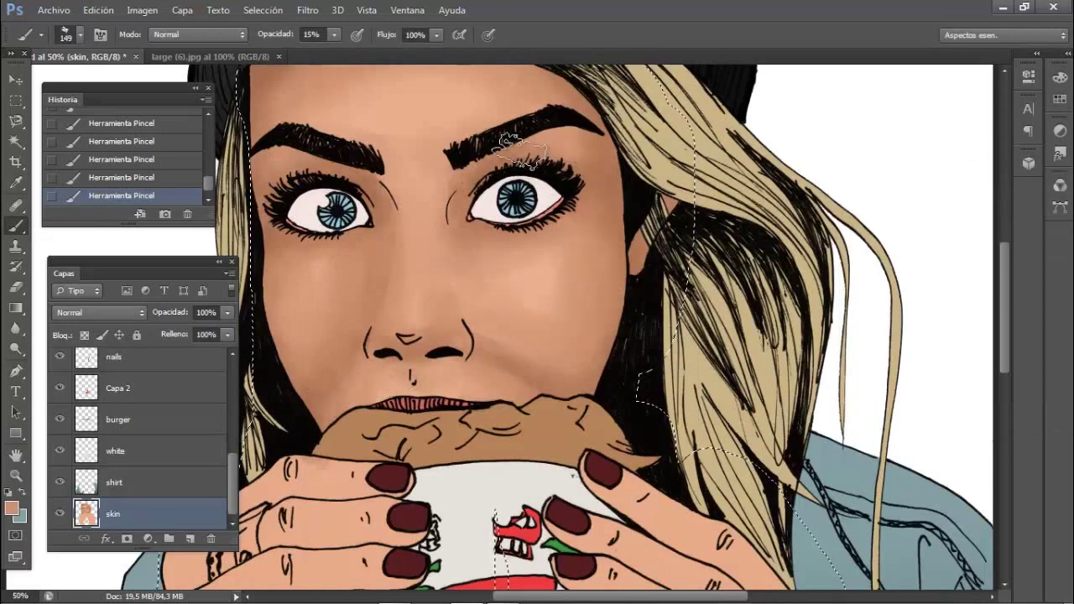
Save the document and set the foreground to a light peach close to #edbca1 with a slightly adjusted hue
left_click(11, 507)
key("Return")
key("i")
key("ctrl+s")
left_click(11, 508)
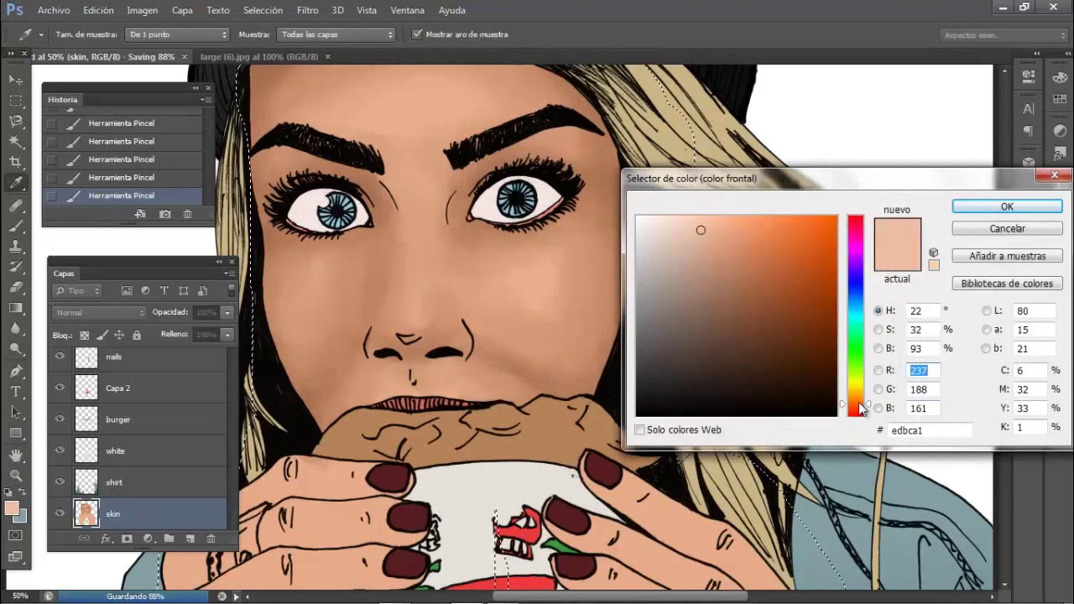
left_click(861, 404)
left_click(1007, 206)
Paint soft peach highlights on the nose, forehead and cheeks with the brush set to 99 px
key("b")
right_click(411, 308)
type("99")
key("Return")
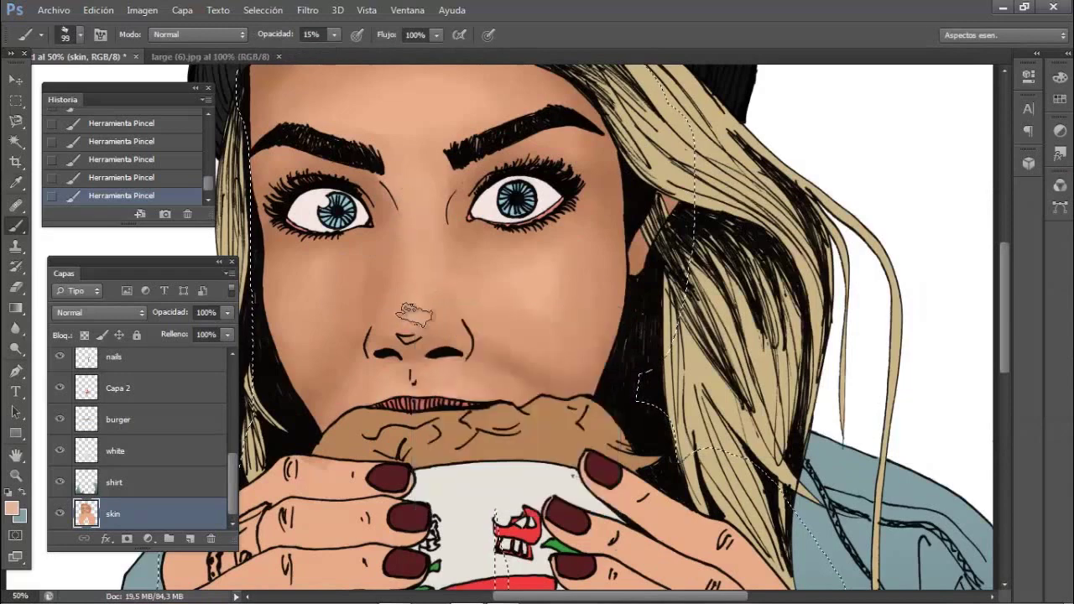
scroll(445, 176, "up", 3)
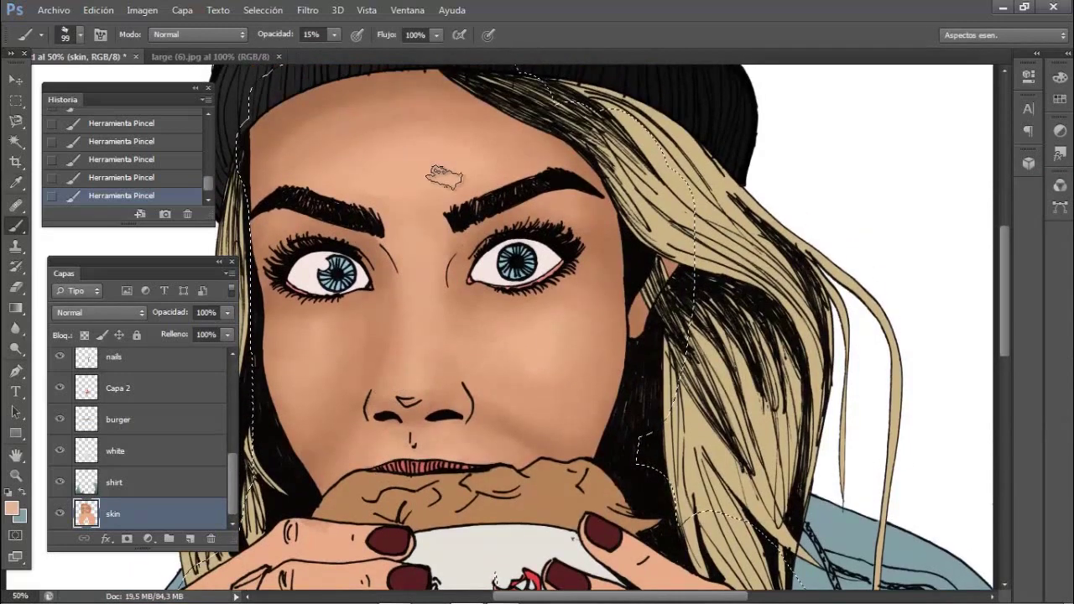
scroll(467, 151, "down", 2)
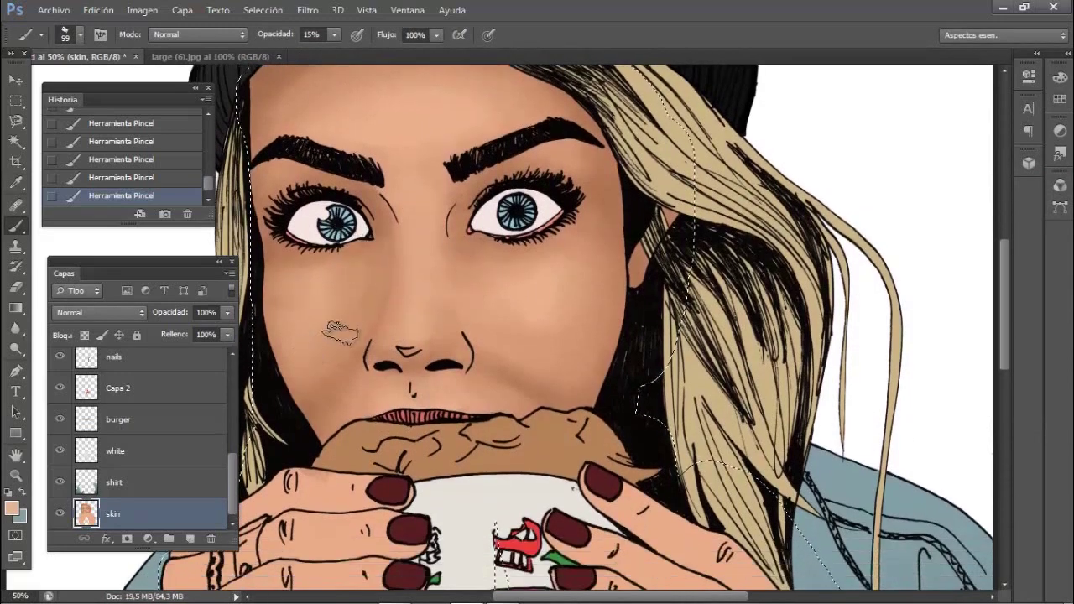
Pick a tan close to #cf9274 and blend the brushed shading on the cheeks and around the nose
left_click(12, 509)
key("Escape")
left_click(12, 509)
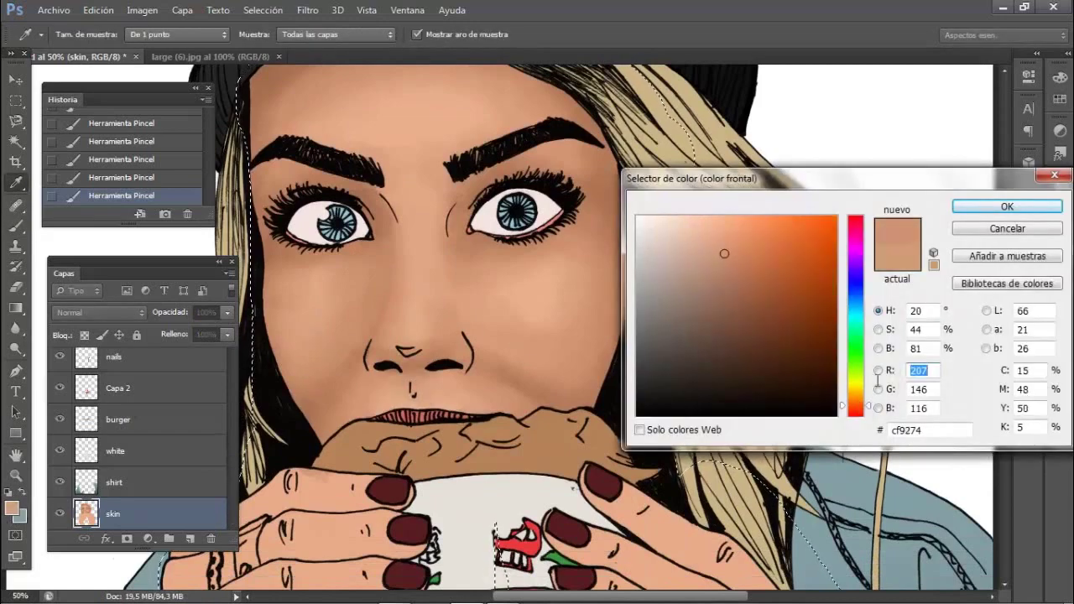
key("Return")
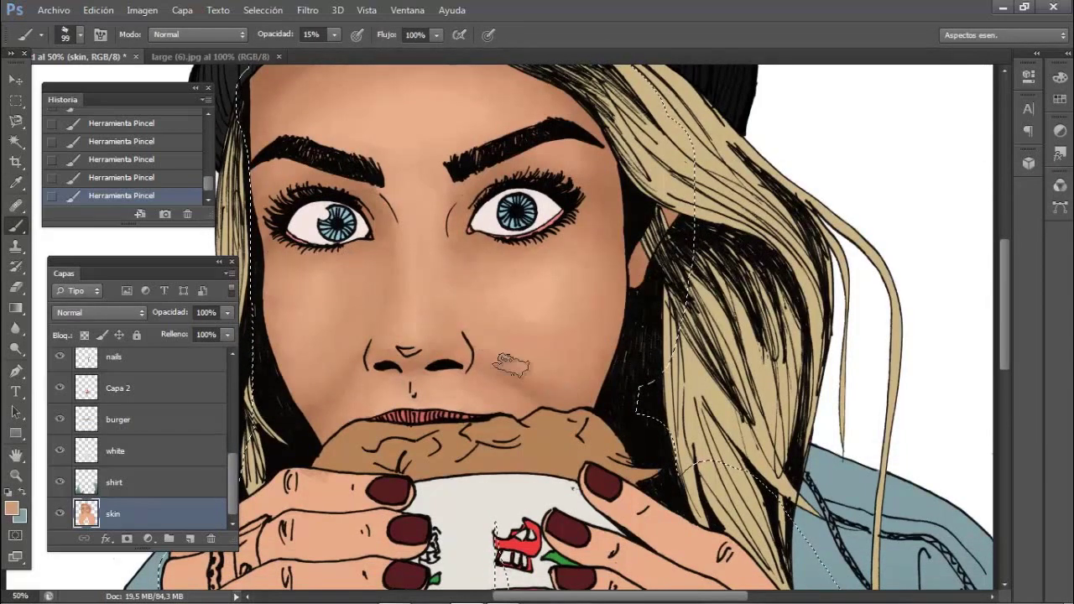
scroll(559, 438, "up", 2)
scroll(536, 335, "down", 1)
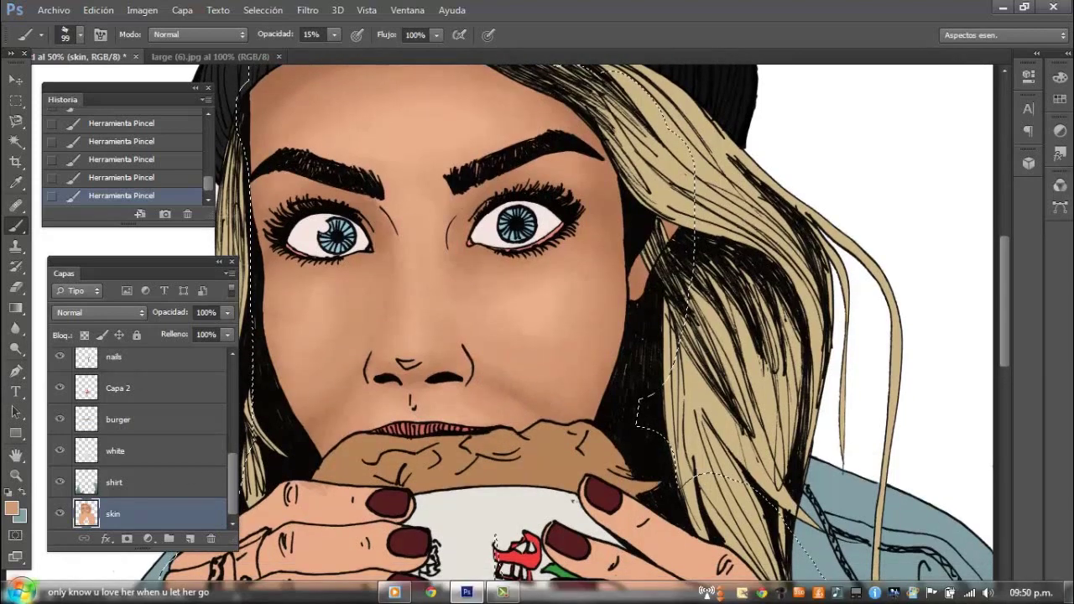
Choose a darker brown as the foreground colour and enlarge the brush to 123 px
key("ctrl+minus")
left_click(11, 509)
left_click(587, 369)
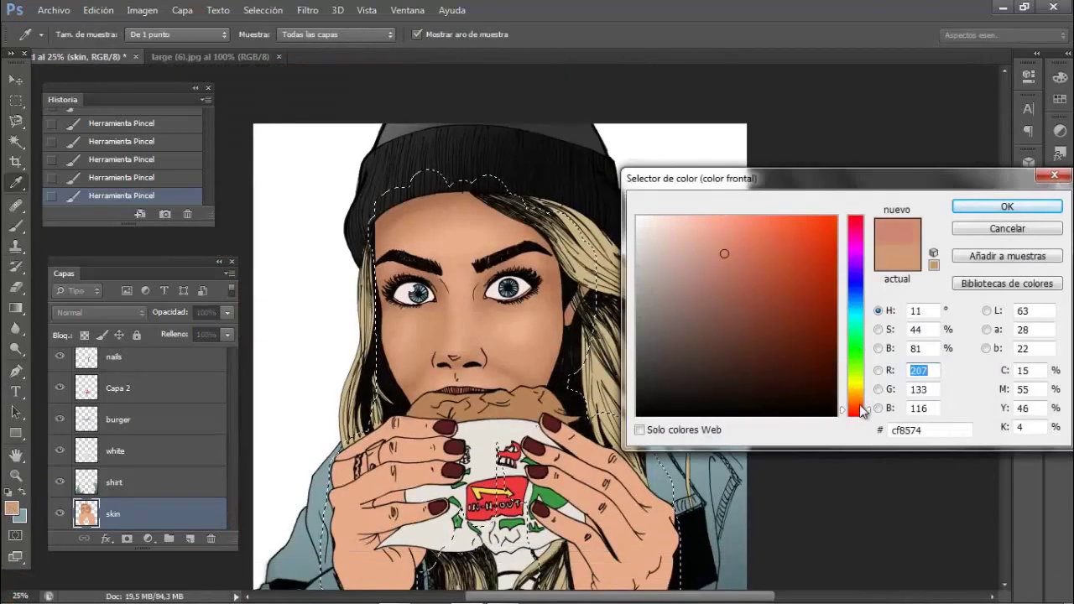
left_click(553, 252)
key("Return")
left_click(15, 225)
right_click(560, 342)
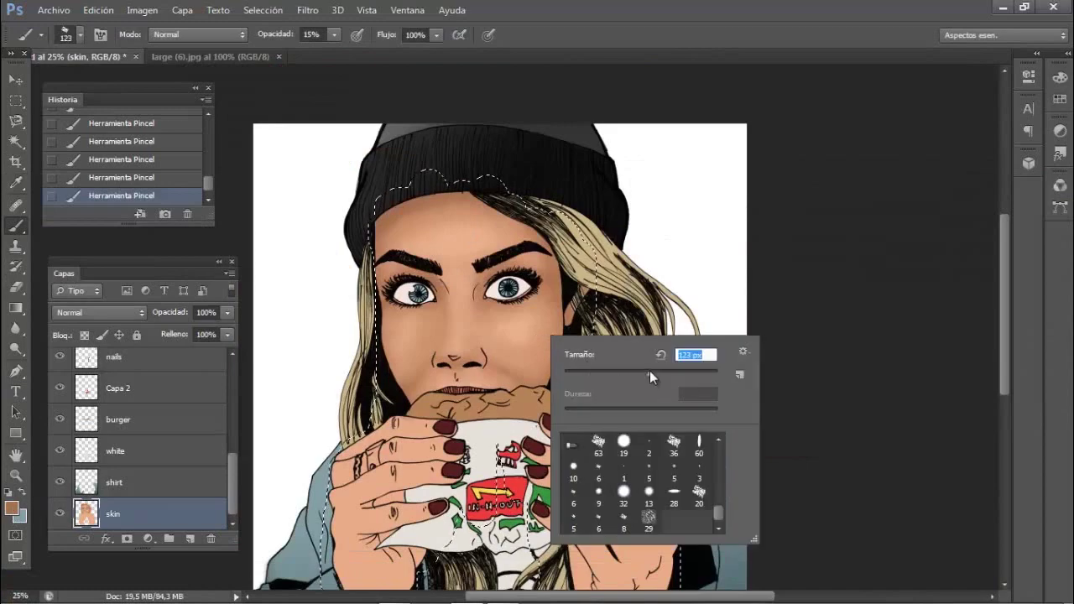
key("Return")
Pick a reddish brown and paint soft shadows on the palm and wrist of the hand on the picture's right
key("ctrl+plus")
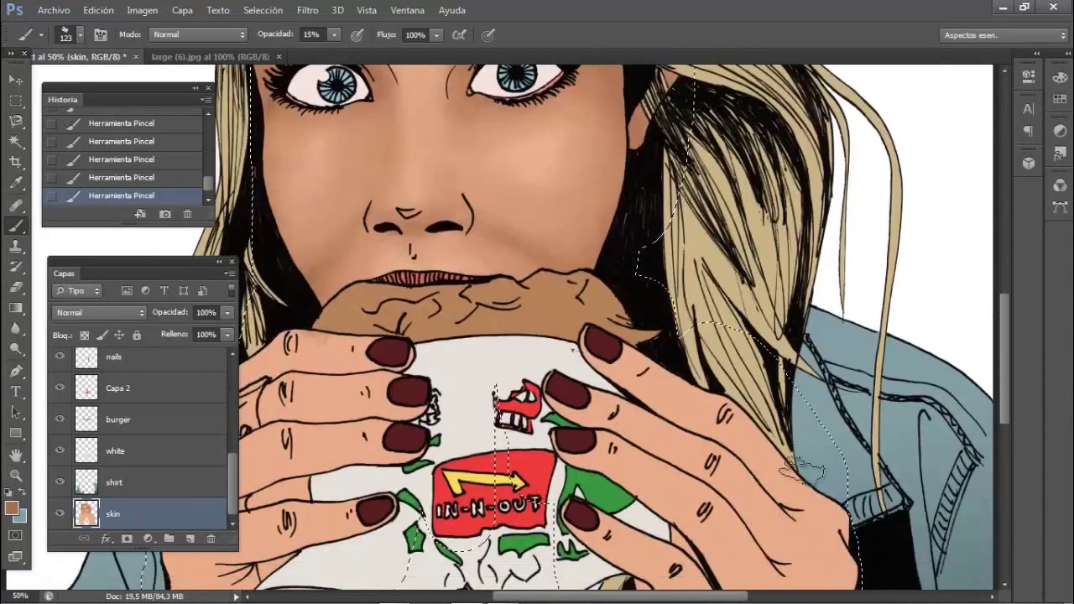
scroll(642, 322, "down", 5)
left_click(11, 507)
left_click(663, 352)
key("Return")
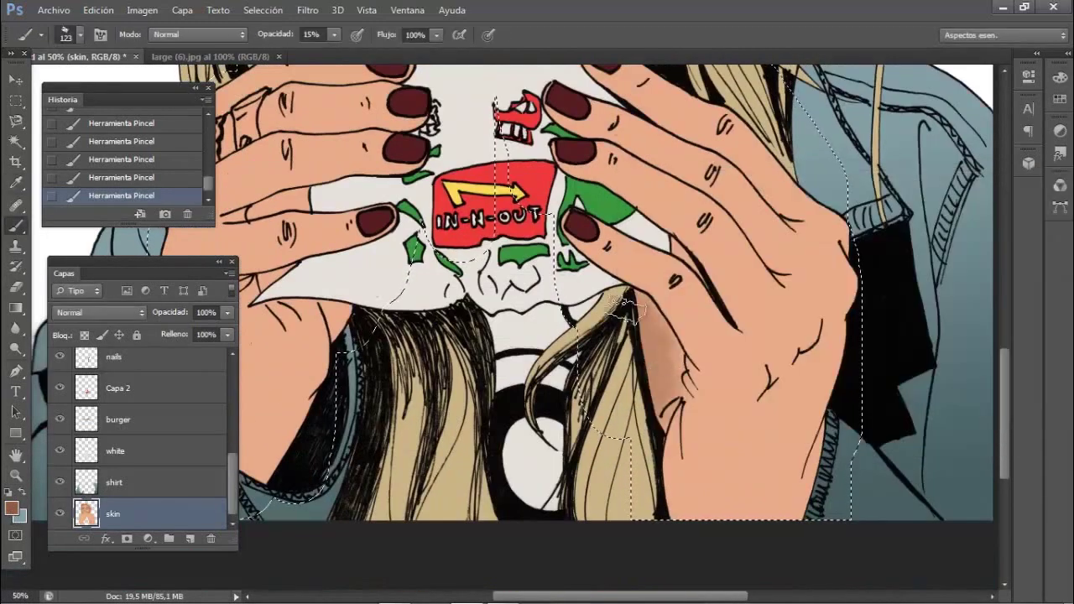
mouse_move(644, 312)
left_mouse_down()
mouse_move(668, 360)
mouse_move(654, 470)
mouse_move(651, 419)
mouse_move(741, 538)
mouse_move(874, 279)
mouse_move(835, 333)
mouse_move(762, 546)
left_mouse_up()
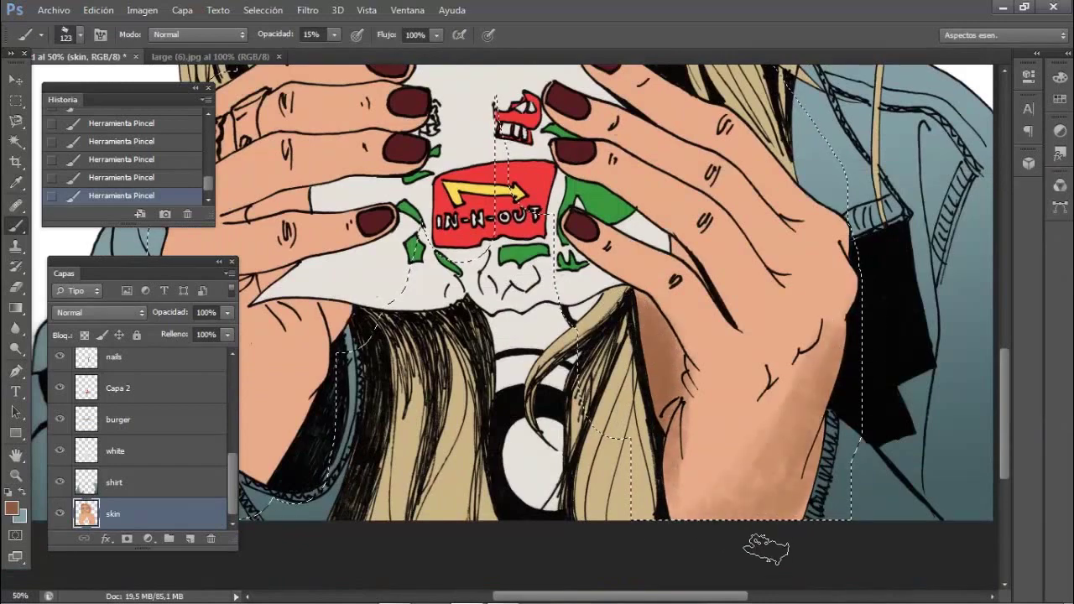
Save the document, then deepen the right hand's shading with an 87 px brush at 29% opacity
key("ctrl+s")
scroll(762, 547, "up", 3)
mouse_move(835, 449)
left_mouse_down()
mouse_move(806, 537)
mouse_move(738, 469)
mouse_move(839, 395)
left_mouse_up()
left_click_drag(334, 35, 349, 56)
right_click(721, 302)
key("Return")
mouse_move(864, 302)
left_mouse_down()
mouse_move(828, 421)
mouse_move(841, 448)
mouse_move(780, 508)
mouse_move(769, 565)
mouse_move(734, 577)
left_mouse_up()
Brush brown shadows along the right hand's fingers and over the fingers, palm and wrist of the left hand
scroll(830, 453, "down", 1)
scroll(734, 577, "up", 1)
mouse_move(738, 167)
left_mouse_down()
mouse_move(713, 268)
mouse_move(658, 317)
mouse_move(680, 436)
mouse_move(772, 352)
mouse_move(797, 294)
mouse_move(646, 149)
mouse_move(671, 252)
mouse_move(637, 335)
mouse_move(747, 428)
left_mouse_up()
left_click_drag(678, 597, 633, 597)
mouse_move(437, 302)
left_mouse_down()
mouse_move(445, 294)
mouse_move(419, 290)
mouse_move(361, 318)
mouse_move(394, 375)
mouse_move(486, 470)
mouse_move(419, 536)
mouse_move(453, 503)
mouse_move(402, 503)
mouse_move(427, 478)
left_mouse_up()
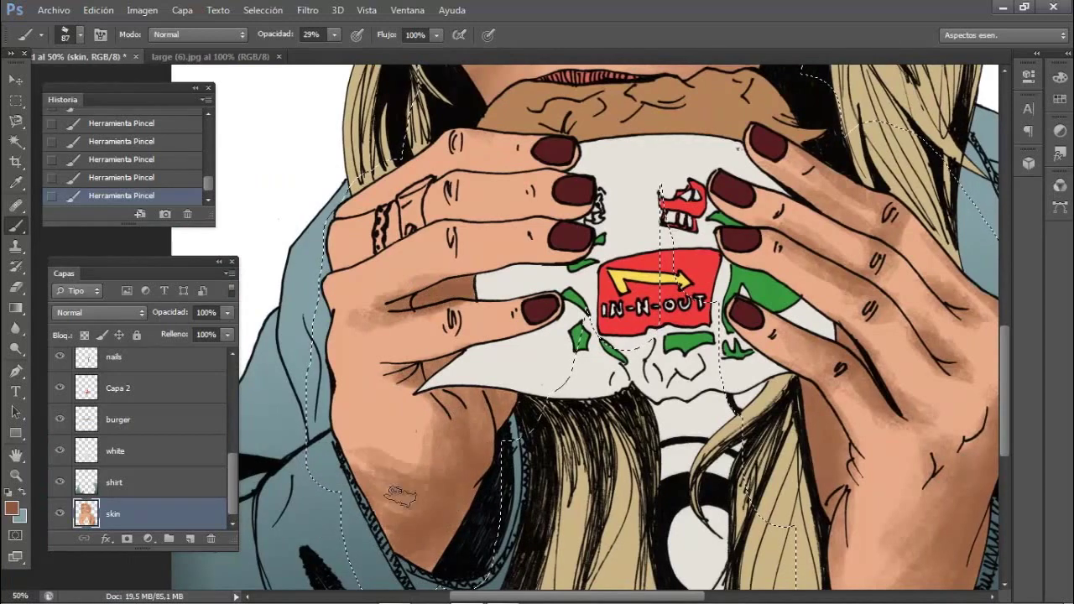
scroll(428, 478, "up", 2)
mouse_move(520, 281)
left_mouse_down()
mouse_move(468, 330)
mouse_move(487, 350)
mouse_move(614, 288)
mouse_move(533, 283)
mouse_move(520, 258)
mouse_move(459, 258)
mouse_move(447, 395)
mouse_move(549, 397)
mouse_move(508, 212)
mouse_move(583, 235)
mouse_move(436, 250)
mouse_move(463, 243)
mouse_move(362, 350)
mouse_move(411, 520)
left_mouse_up()
Choose a lighter reddish tan and build up mid-tone shading along the fingers and backs of both hands
left_click(11, 508)
left_click(740, 282)
left_click(964, 208)
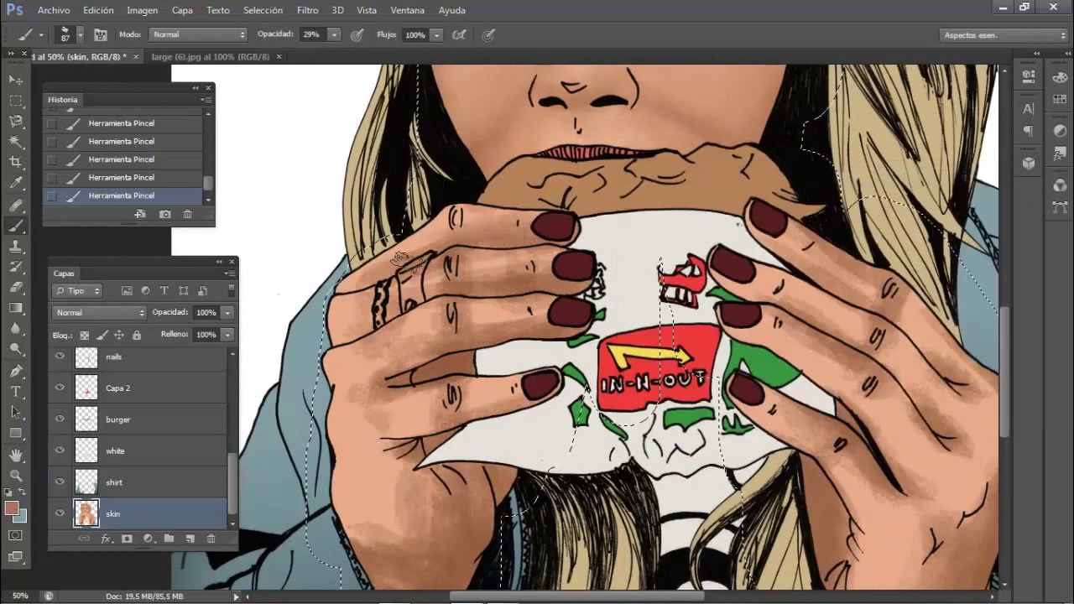
mouse_move(411, 332)
left_mouse_down()
mouse_move(310, 442)
mouse_move(354, 444)
mouse_move(367, 565)
mouse_move(382, 583)
mouse_move(412, 450)
mouse_move(463, 401)
mouse_move(391, 347)
left_mouse_up()
scroll(504, 352, "right", 3)
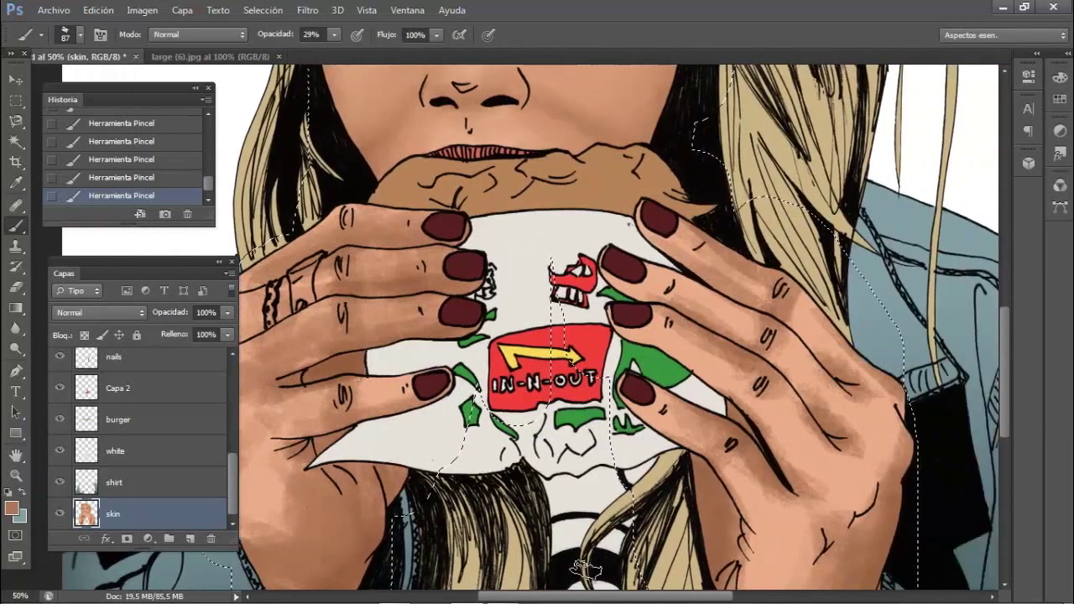
scroll(504, 353, "down", 3)
scroll(615, 503, "down", 1)
scroll(615, 503, "left", 1)
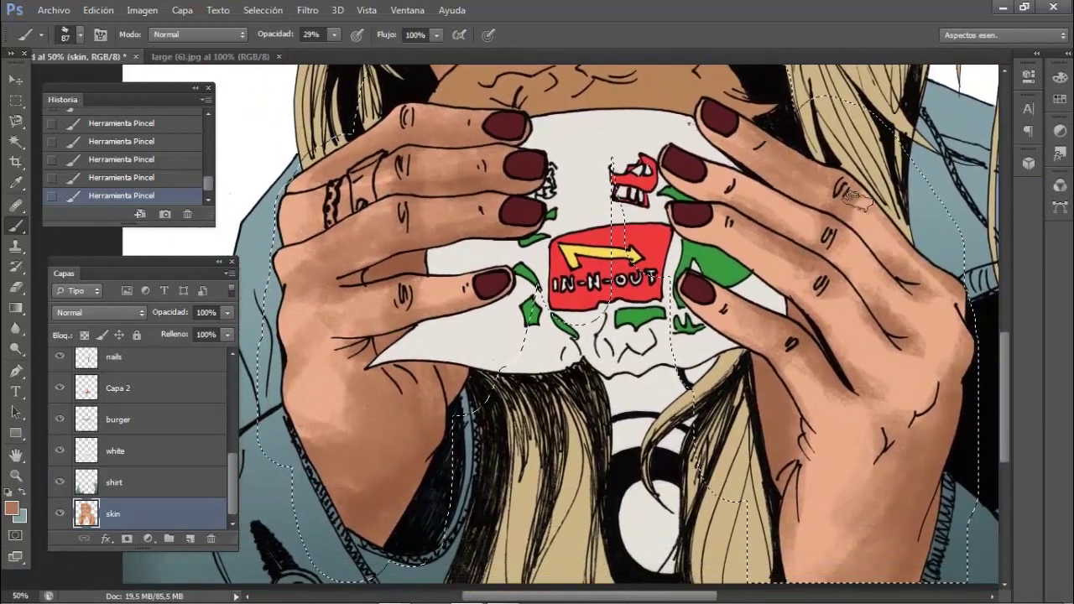
scroll(873, 461, "right", 2)
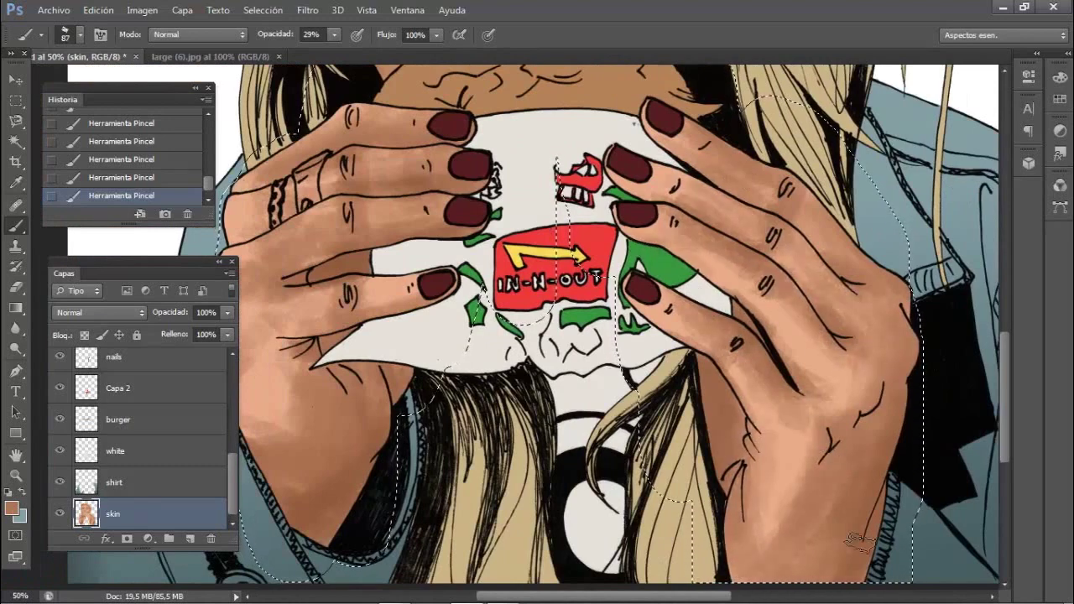
Pick a light orange tan, blend the shading on both hands with a 98 px brush and save the document
left_click(11, 508)
left_click(663, 117)
key("Return")
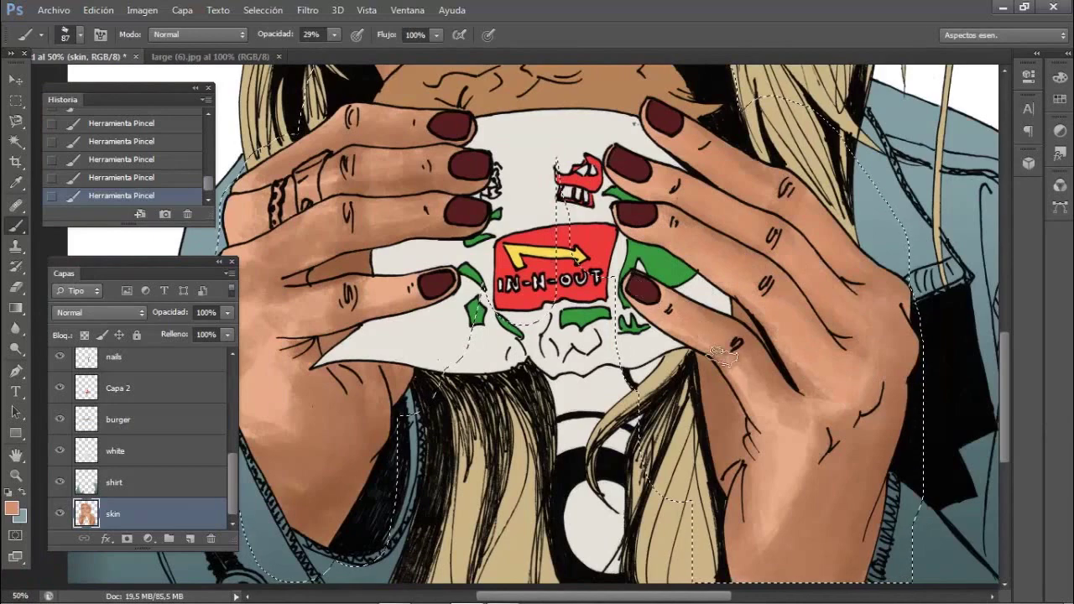
key("bracketright")
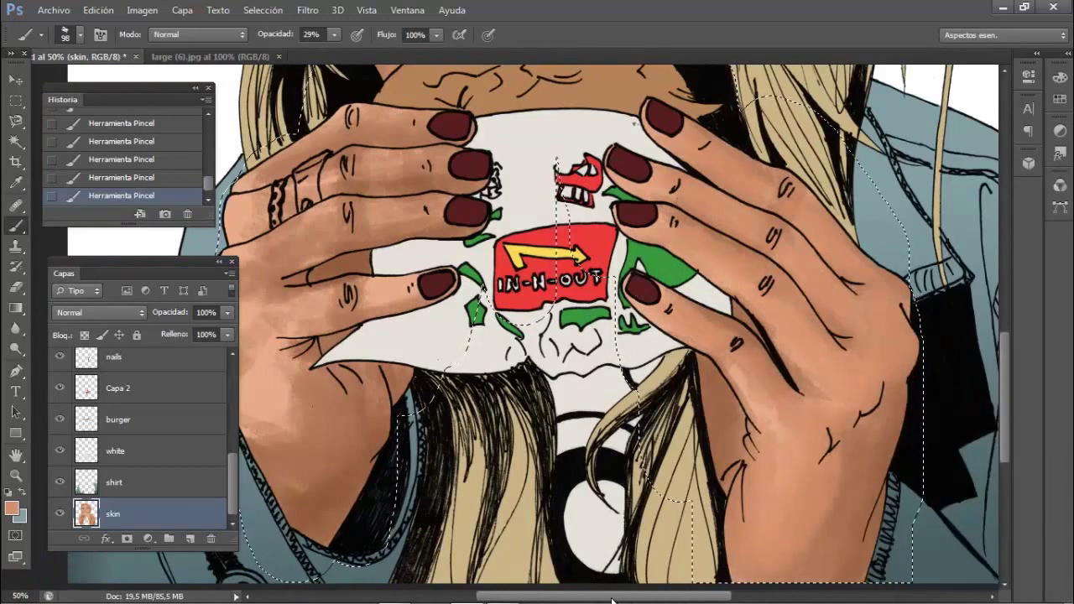
left_click_drag(611, 601, 593, 602)
key("ctrl+s")
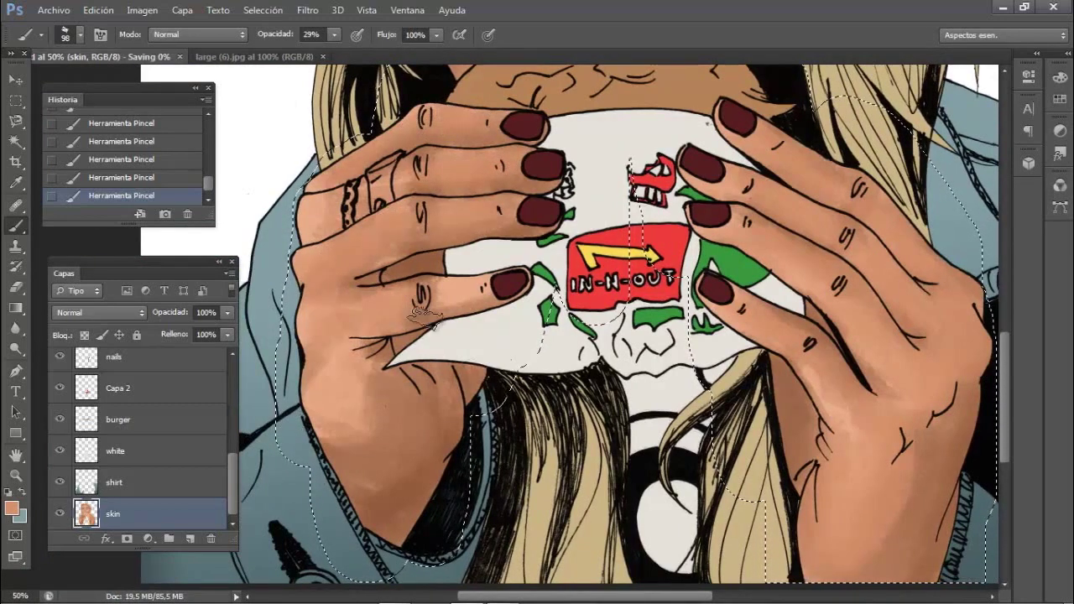
left_click_drag(529, 298, 454, 293)
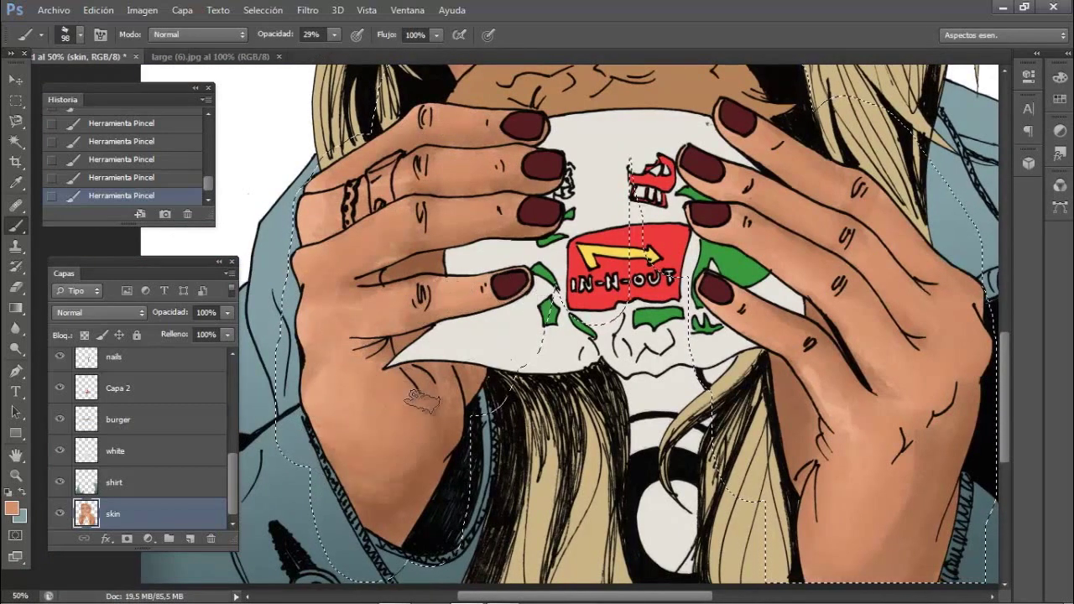
Undo the last stroke, choose a lighter peach and brush soft highlights over the fingers and palms of both hands
key("ctrl+z")
left_click(12, 508)
left_click(1006, 208)
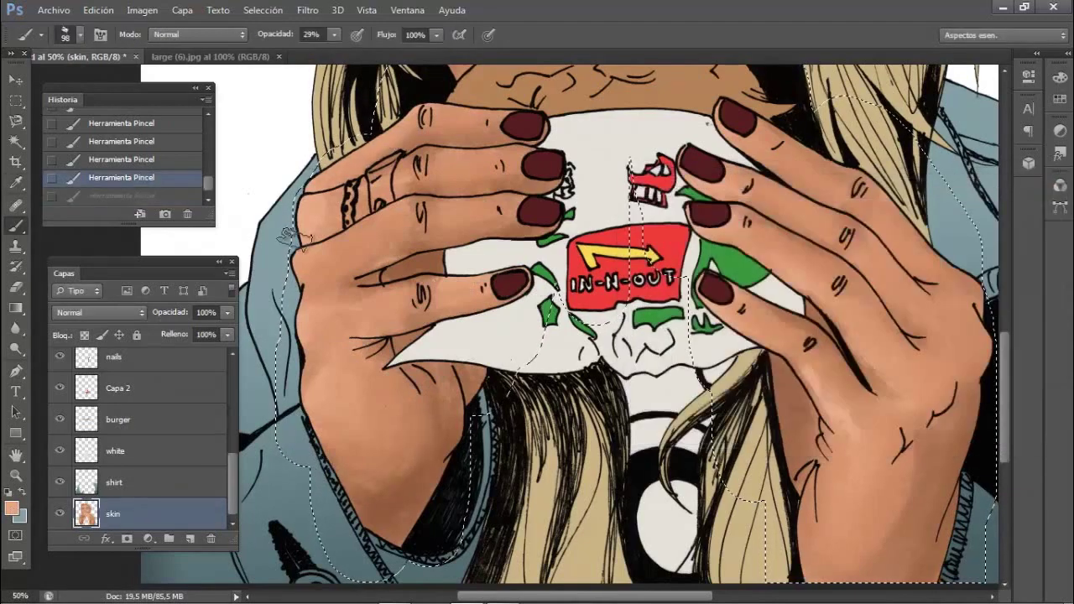
mouse_move(405, 226)
left_mouse_down()
mouse_move(486, 203)
mouse_move(480, 161)
left_mouse_up()
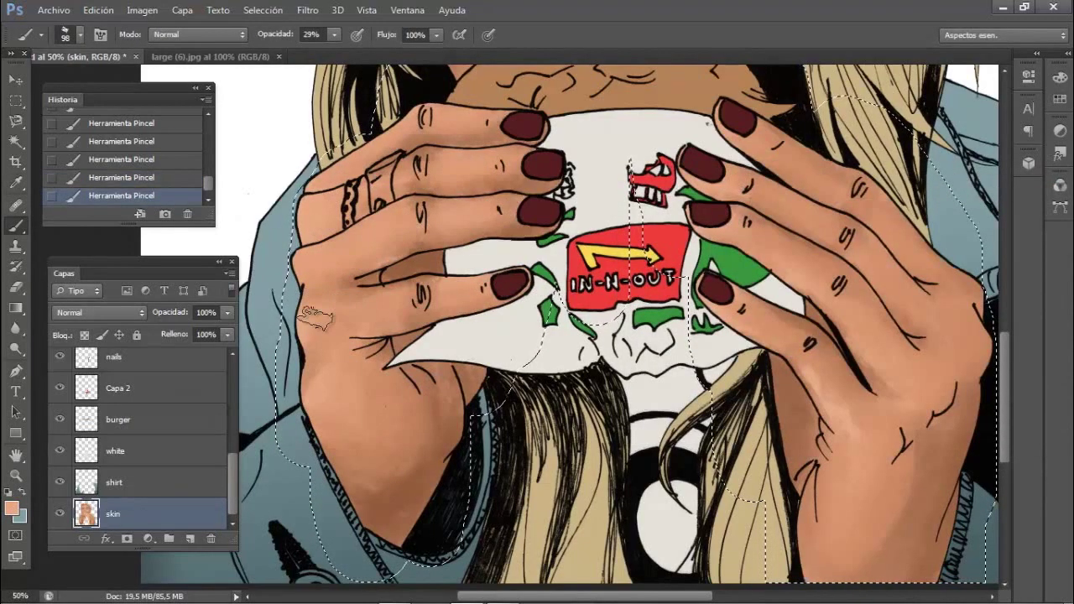
left_click_drag(264, 367, 448, 409)
scroll(785, 287, "down", 2)
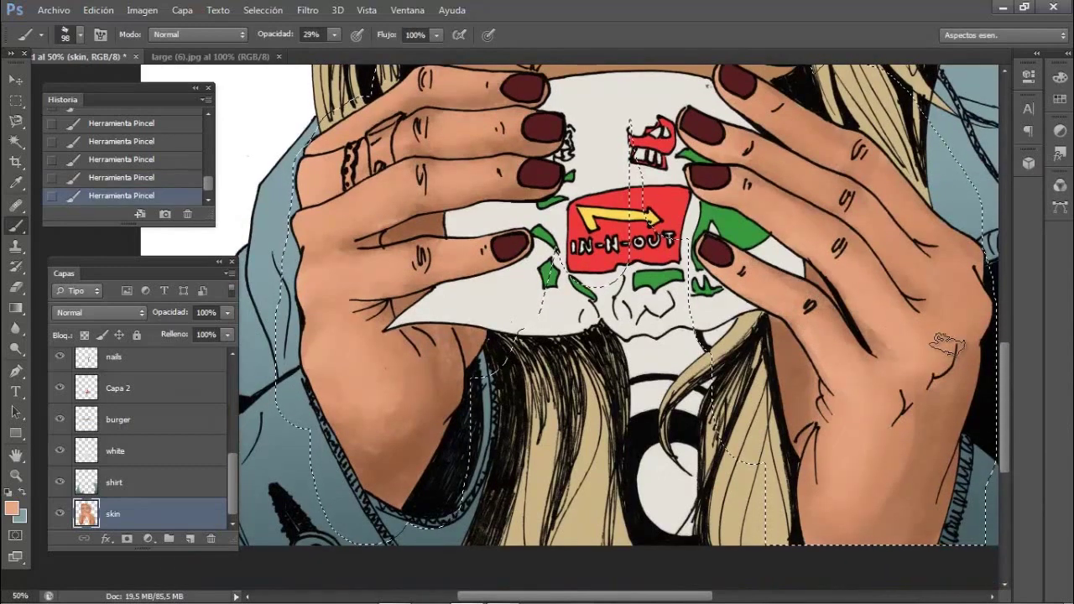
scroll(946, 344, "up", 2)
key("ctrl+z")
key("ctrl+z")
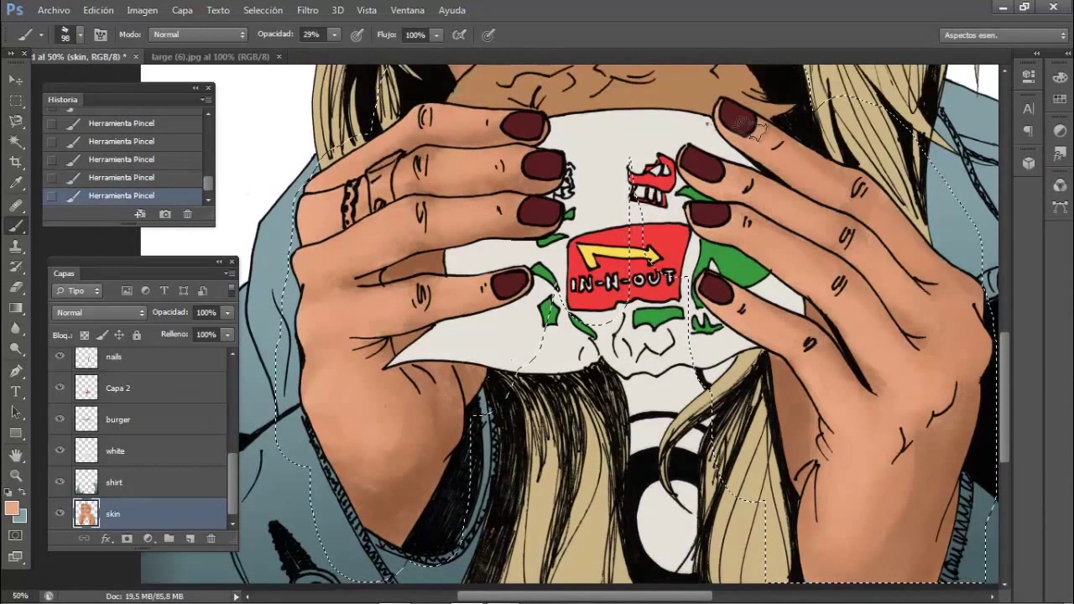
Pick a reddish brown, save the document and softly refine the shading on both hands at 15% brush opacity
left_click(11, 507)
left_click(1034, 206)
key("ctrl+s")
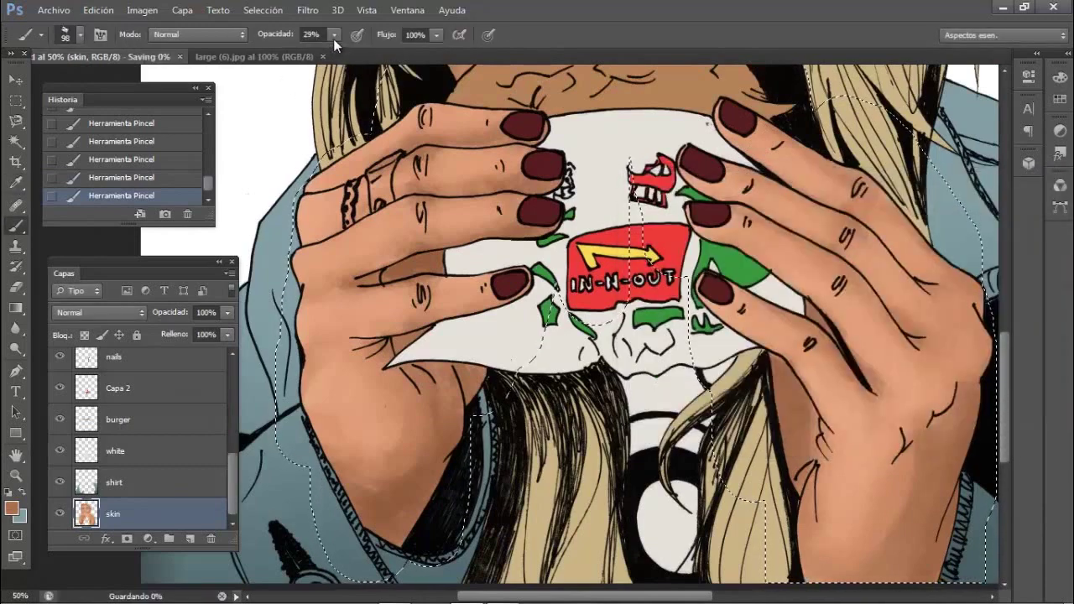
key("1")
key("5")
left_click_drag(436, 127, 429, 193)
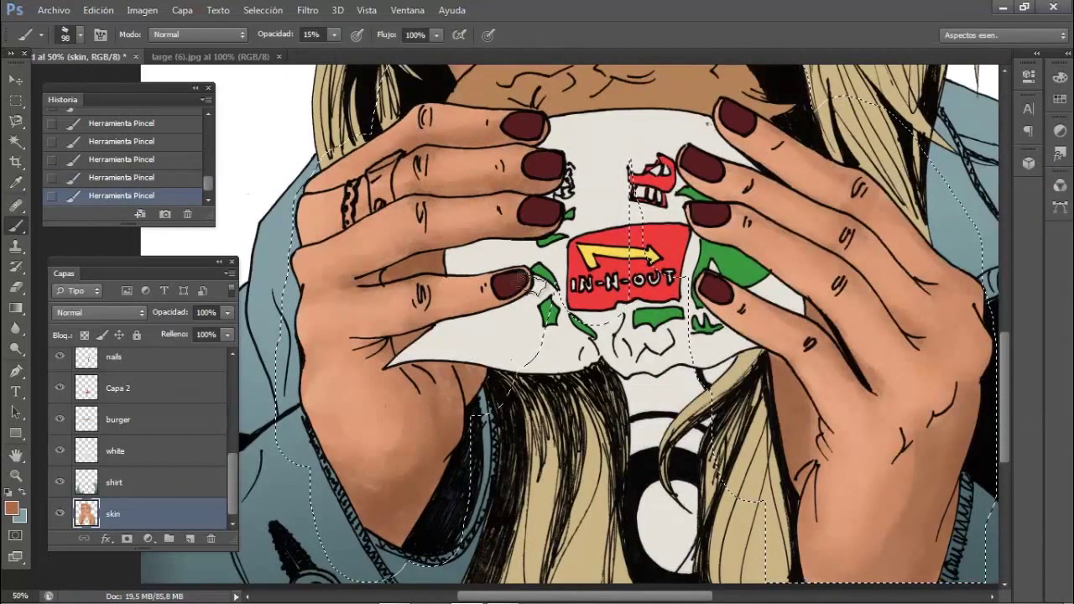
scroll(401, 348, "down", 2)
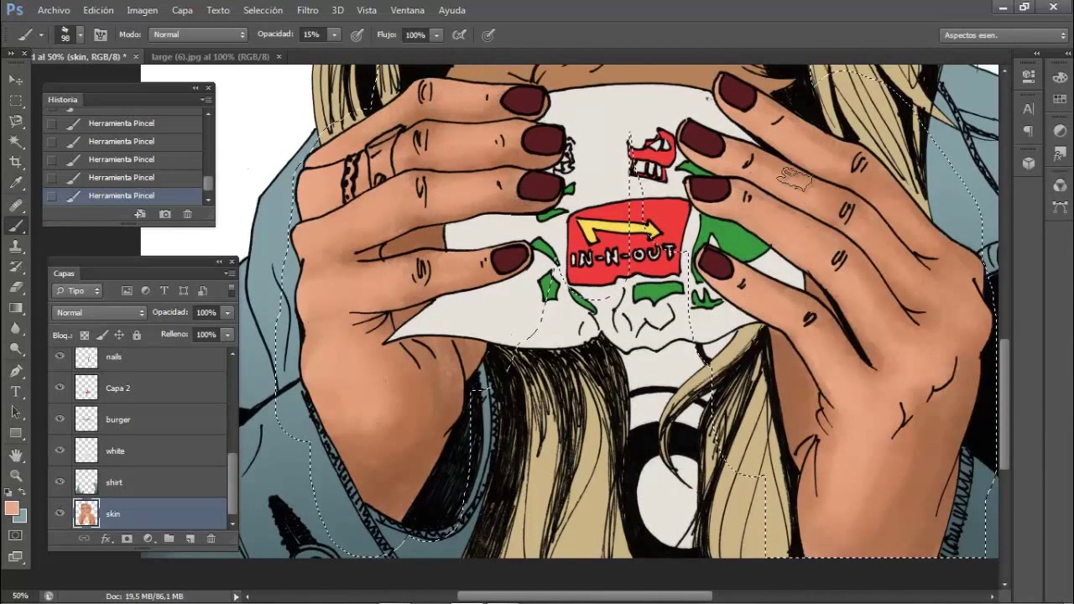
Set the foreground to a dark brown, #68391e, and the brush size to 114 px
left_click(12, 508)
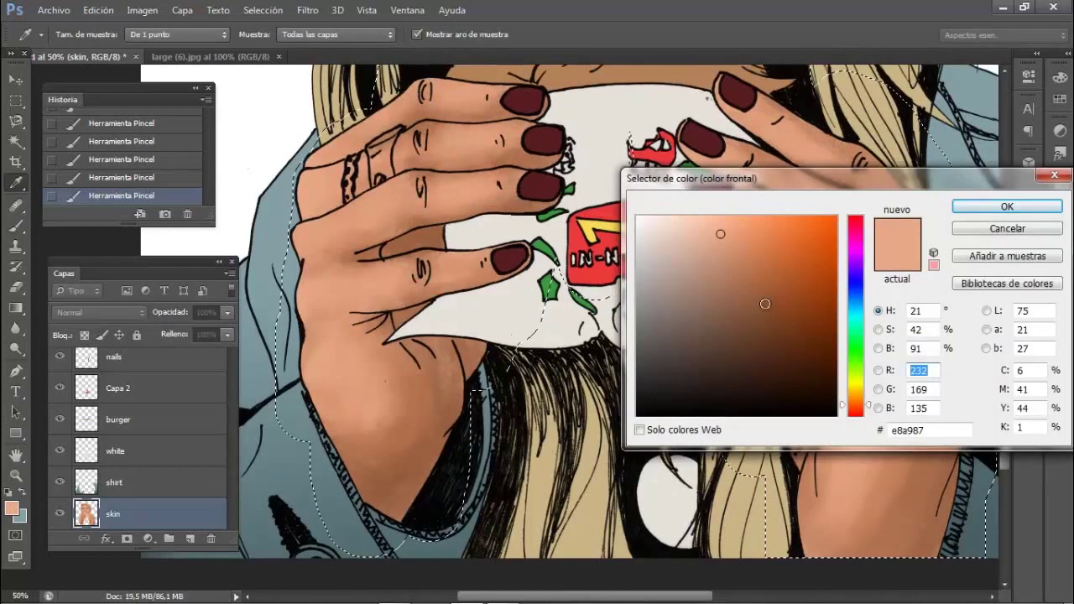
left_click(773, 336)
left_click(1001, 209)
right_click(612, 378)
key("Escape")
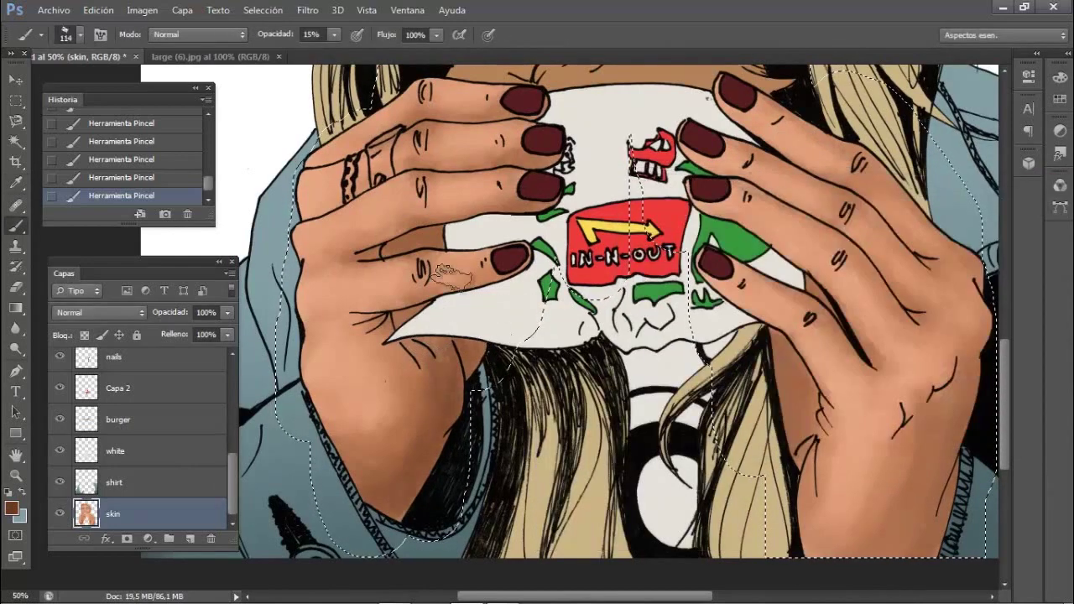
Reduce the brush to 34 px, enlarge it to 55 px, and add finer dark shadows to the fingers and hands
right_click(450, 275)
type("34")
key("Return")
right_click(457, 281)
key("Escape")
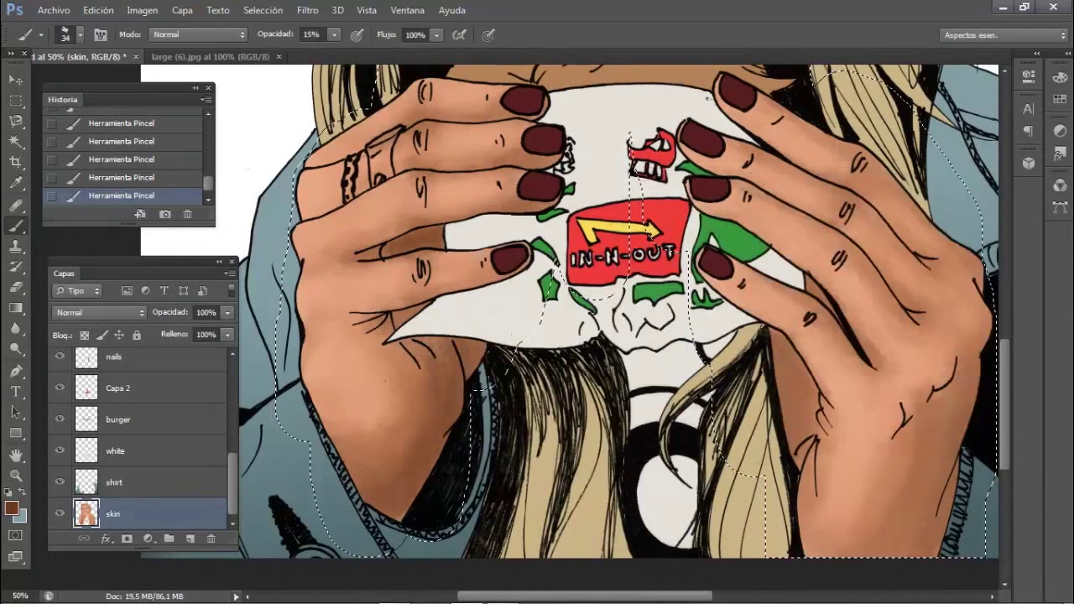
key("bracketright")
key("bracketright")
key("bracketright")
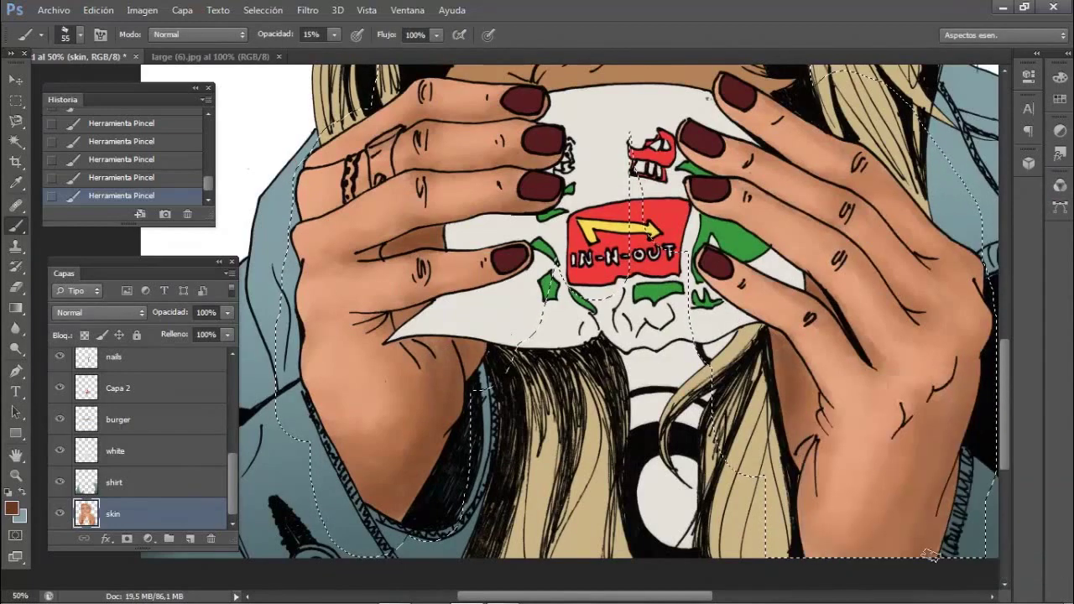
Enlarge the brush to 119 px and deepen the shadow on the wrist of the right hand
right_click(889, 492)
type("119")
key("Return")
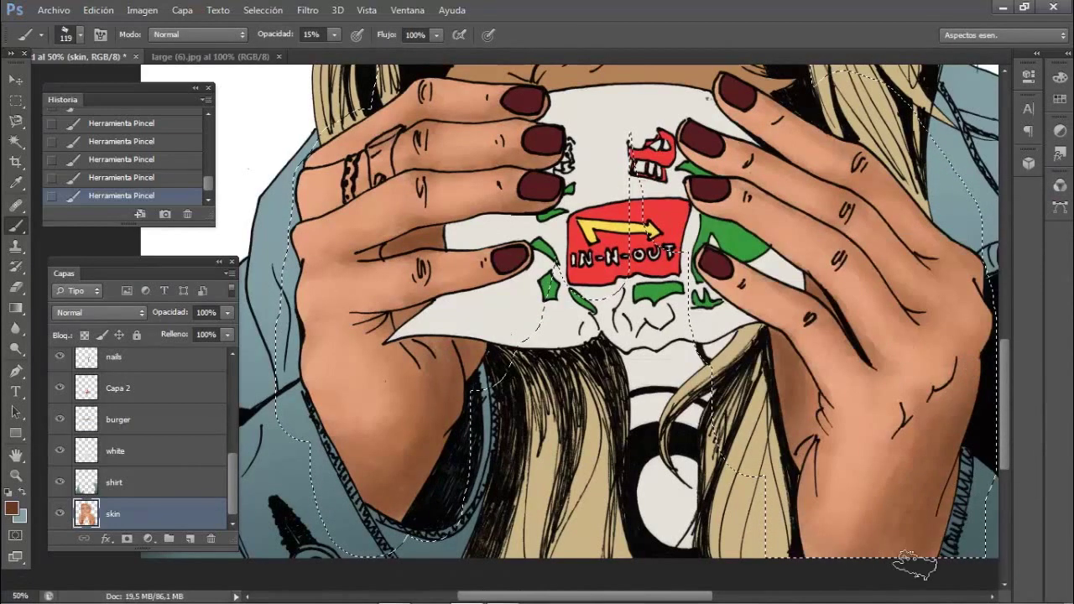
Lower the brush opacity to 13% and deepen the shadows around the forehead, temples and lower cheeks
scroll(948, 204, "up", 10)
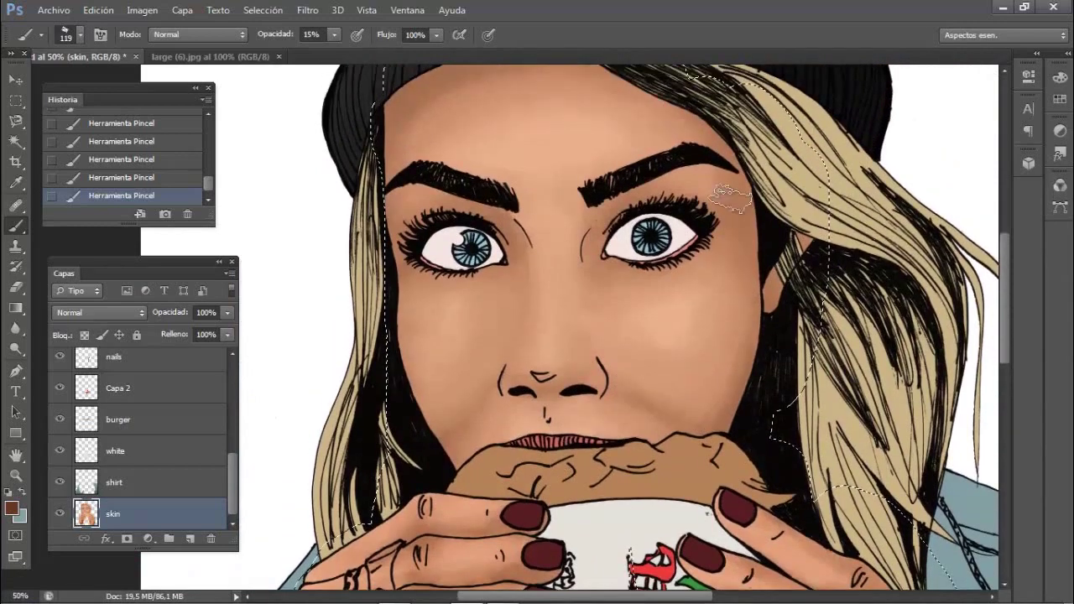
key("1")
key("3")
scroll(353, 206, "up", 2)
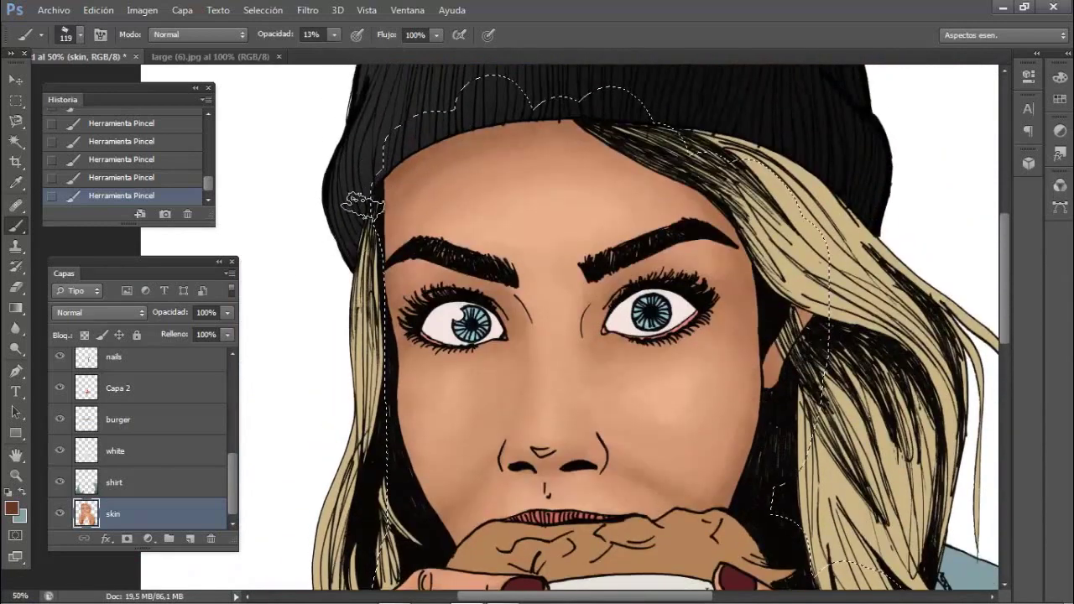
scroll(793, 352, "down", 3)
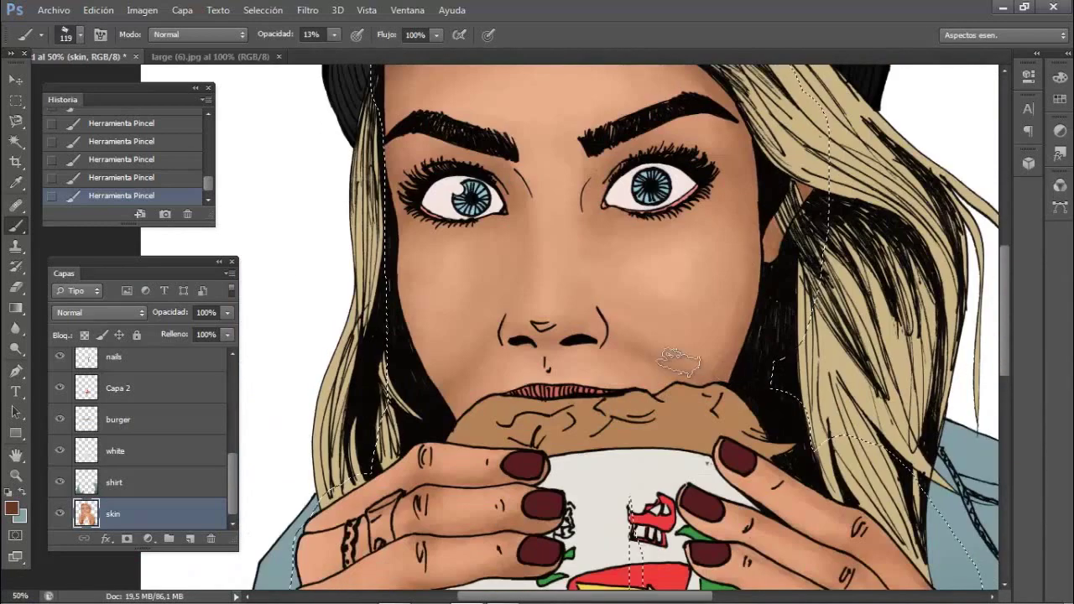
Sample a mid skin tan as the foreground colour and blend the shadow beside the nose and across the cheek
left_click(11, 507)
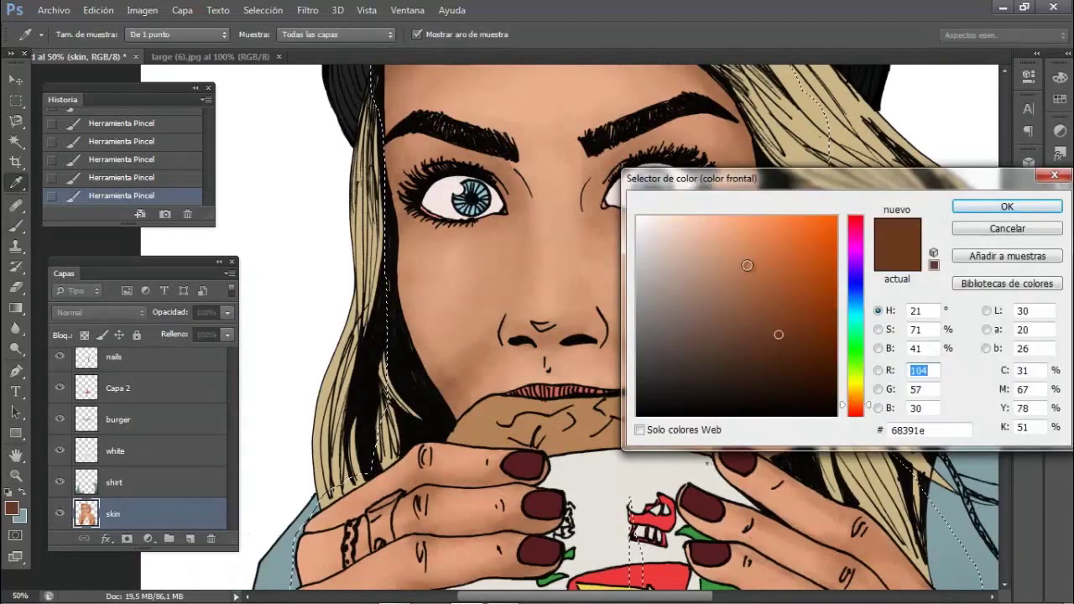
left_click(435, 350)
key("Return")
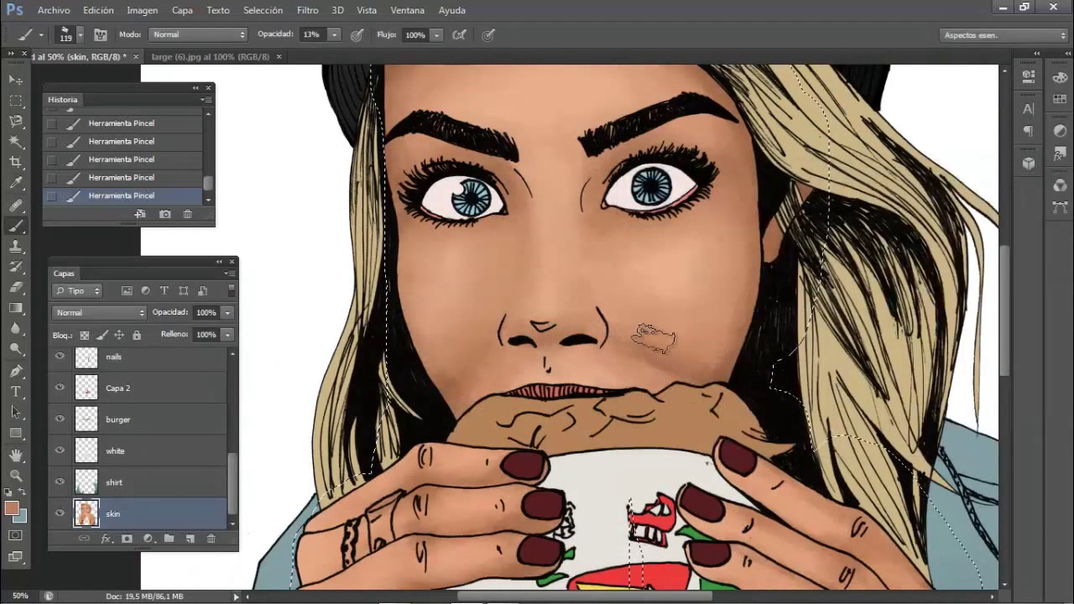
Set a dark reddish brown as the foreground colour and add fine shadows around the nose with a 47 px brush
scroll(591, 149, "up", 2)
scroll(591, 148, "down", 1)
left_click(11, 507)
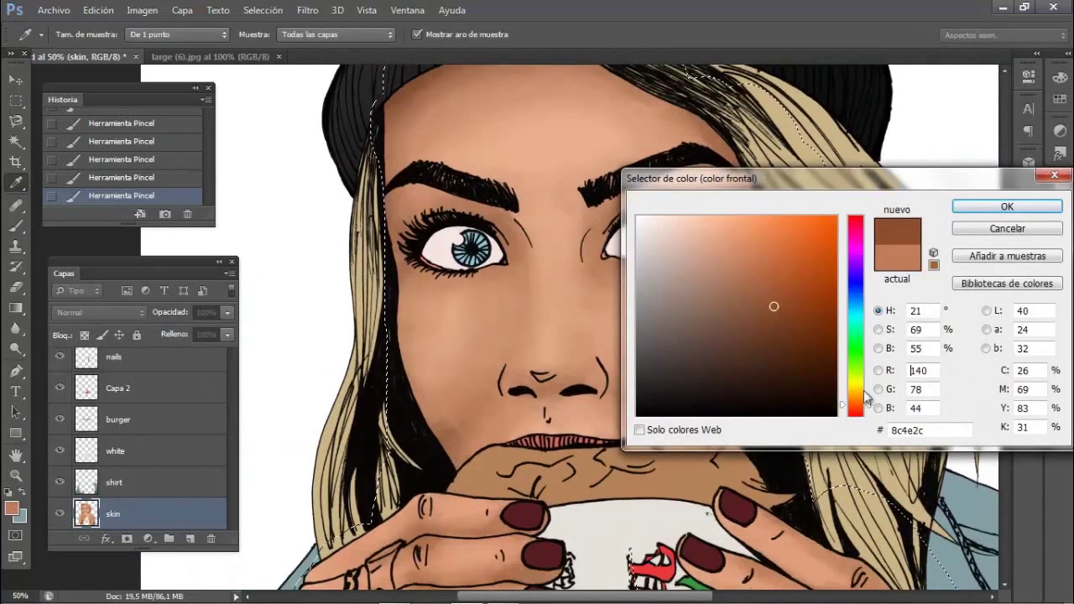
left_click(567, 240)
key("Return")
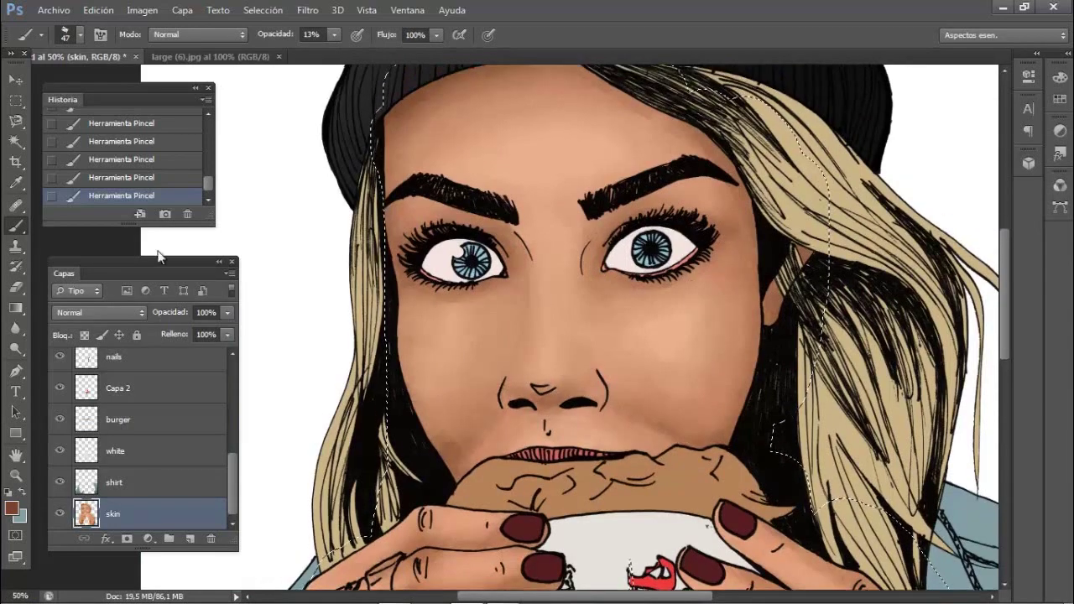
Set the foreground colour to brown a96841, enlarge the brush to 89 px, and soften the shadows on the face
left_click(11, 507)
left_click(757, 285)
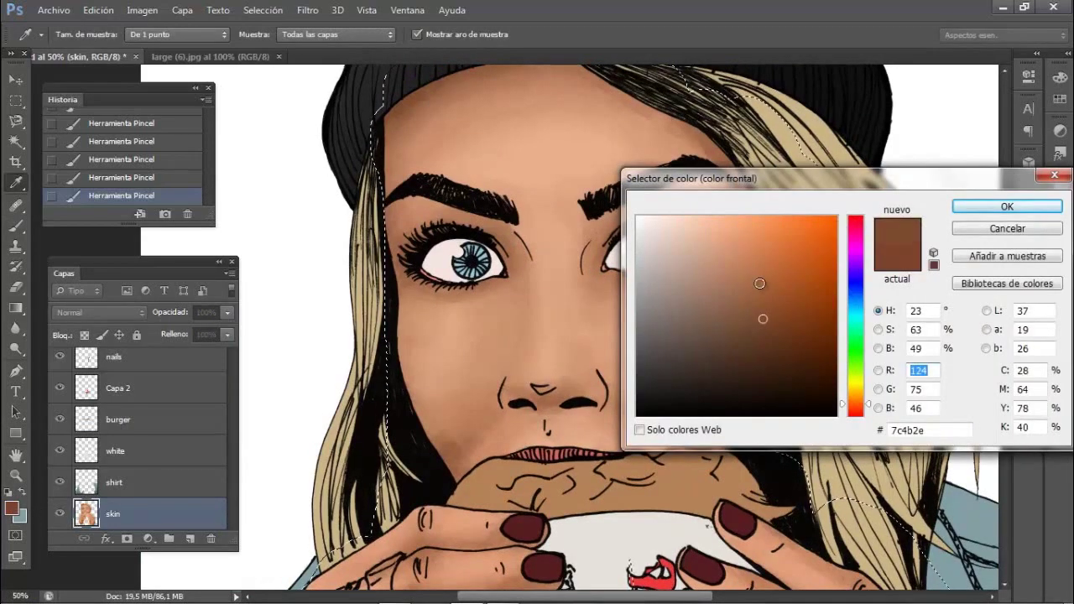
key("Return")
right_click(617, 193)
key("Return")
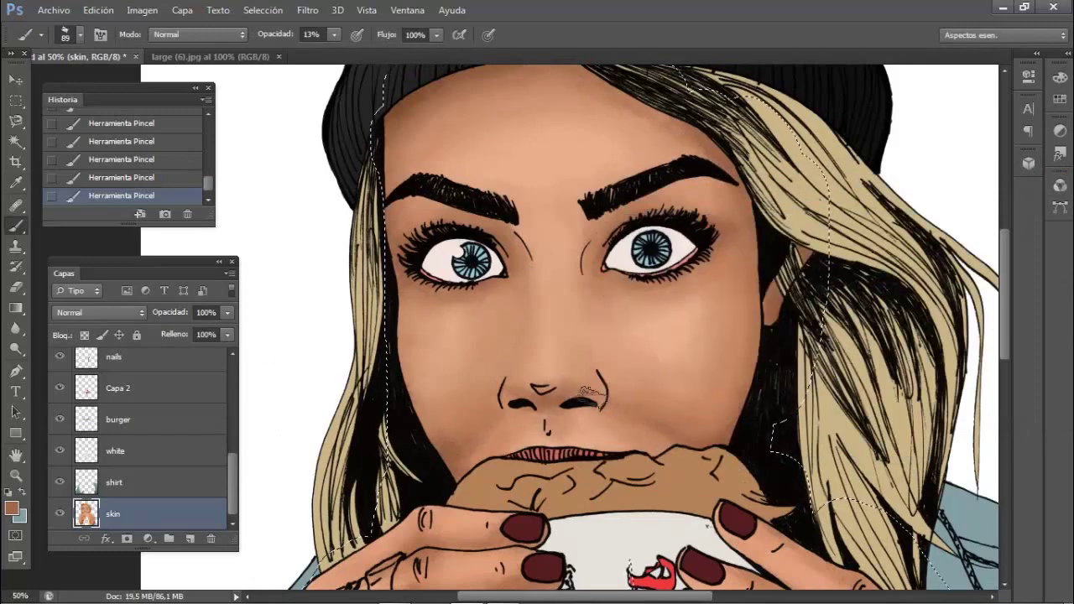
Blend the brown shading over the fingers and hands, and save the document
scroll(606, 382, "down", 5)
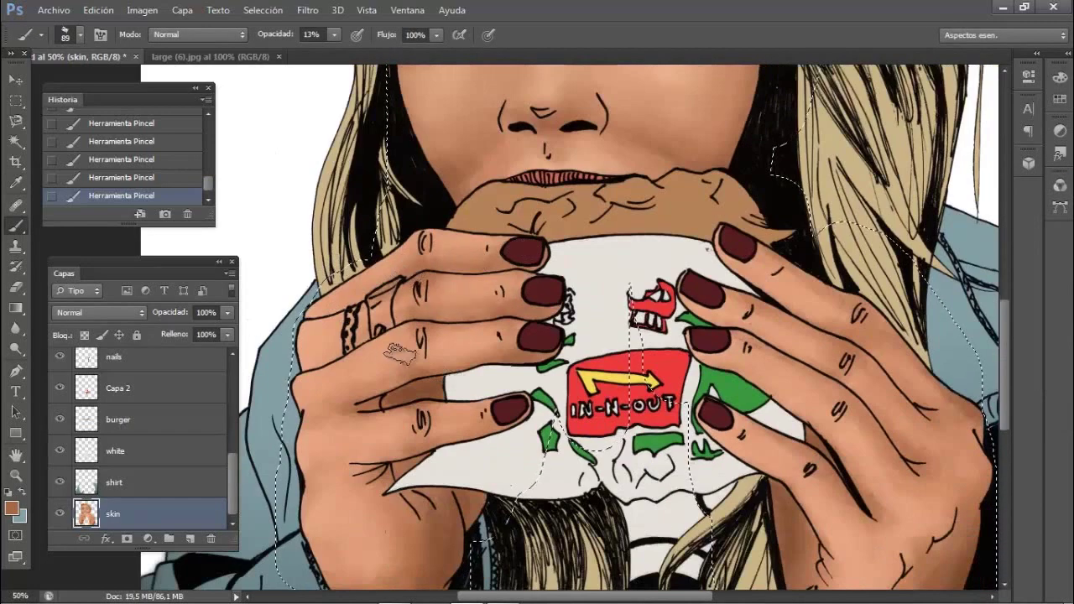
scroll(399, 354, "down", 1)
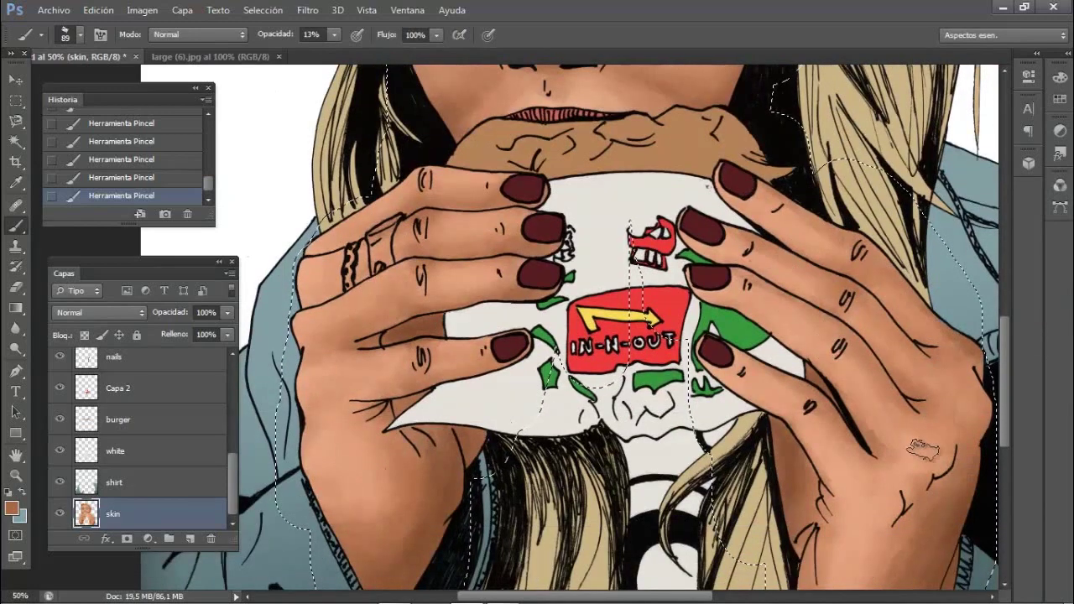
scroll(847, 503, "down", 1)
key("ctrl+minus")
key("ctrl+minus")
key("ctrl+s")
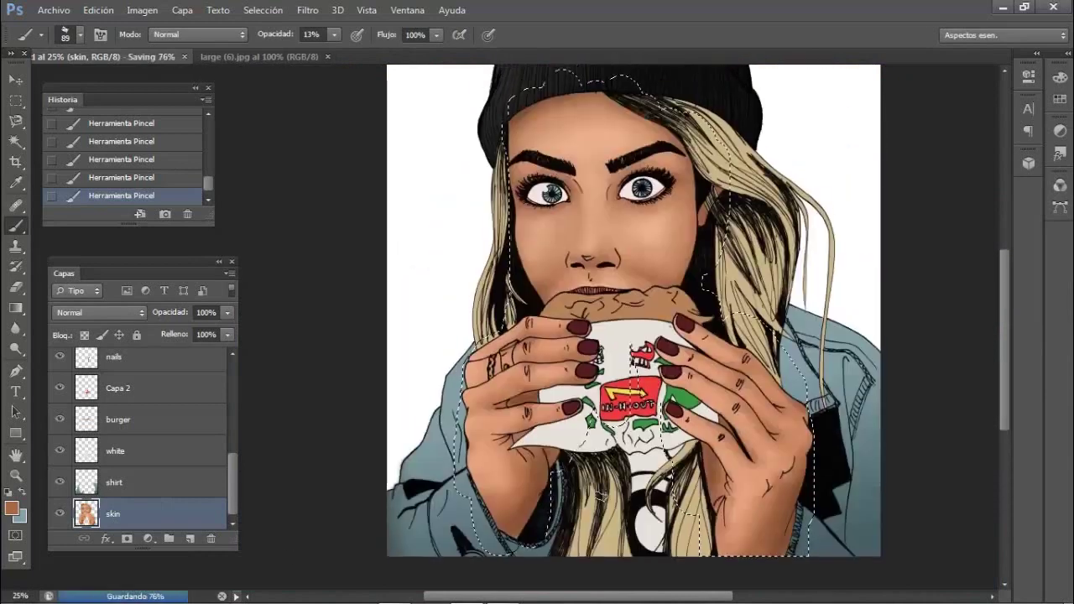
Set a light peach foreground colour, brush highlights over the cheek and forehead at 199 px, and clear the selection
left_click_drag(435, 322, 360, 347)
key("i")
left_click(11, 507)
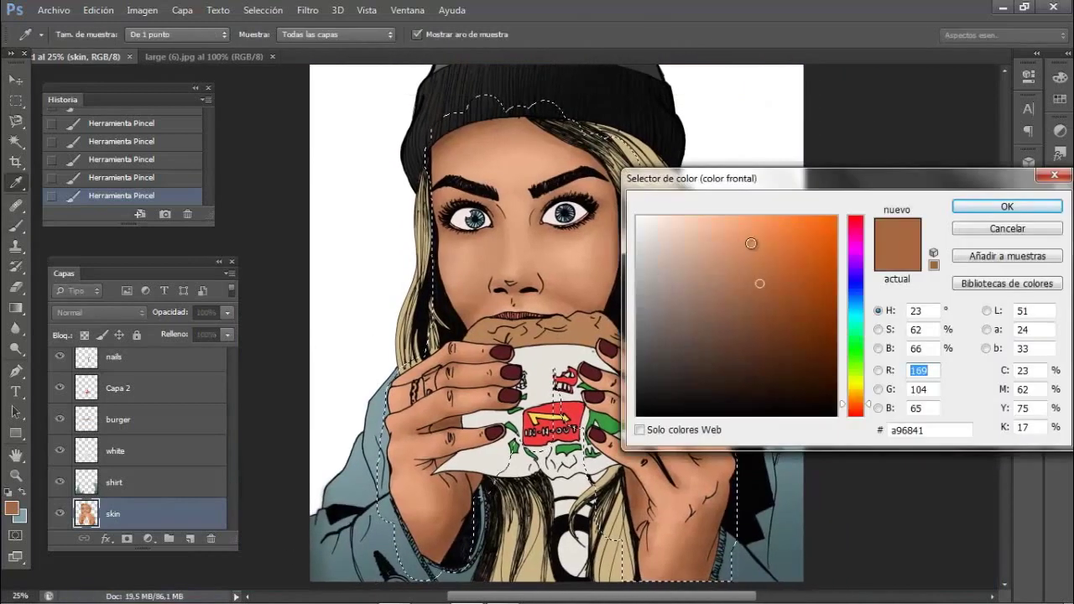
left_click(511, 151)
key("Return")
key("b")
right_click(578, 308)
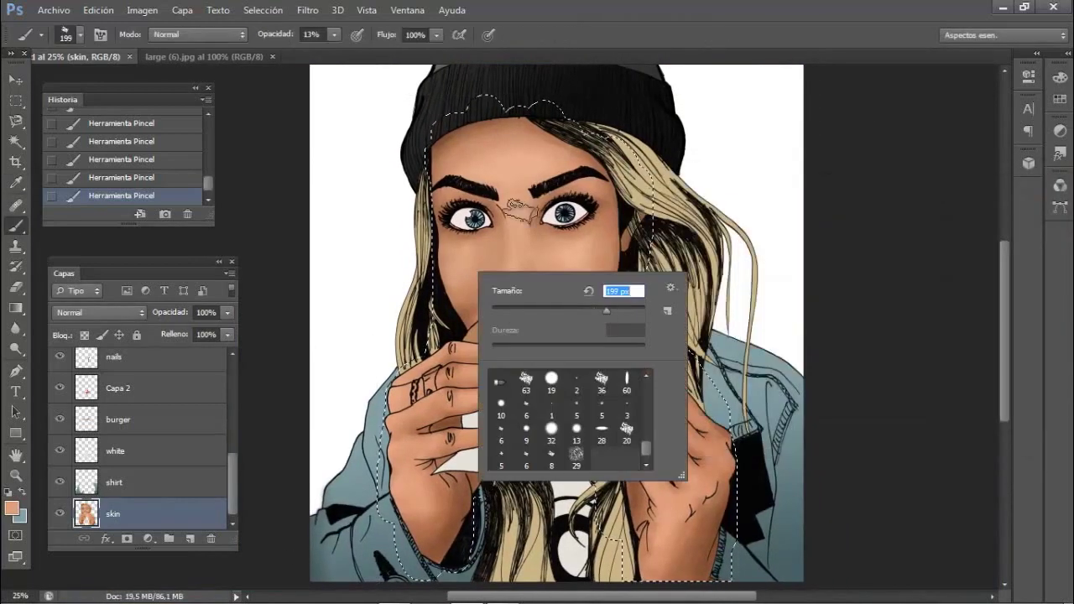
key("Return")
mouse_move(460, 258)
left_mouse_down()
mouse_move(516, 269)
mouse_move(555, 161)
left_mouse_up()
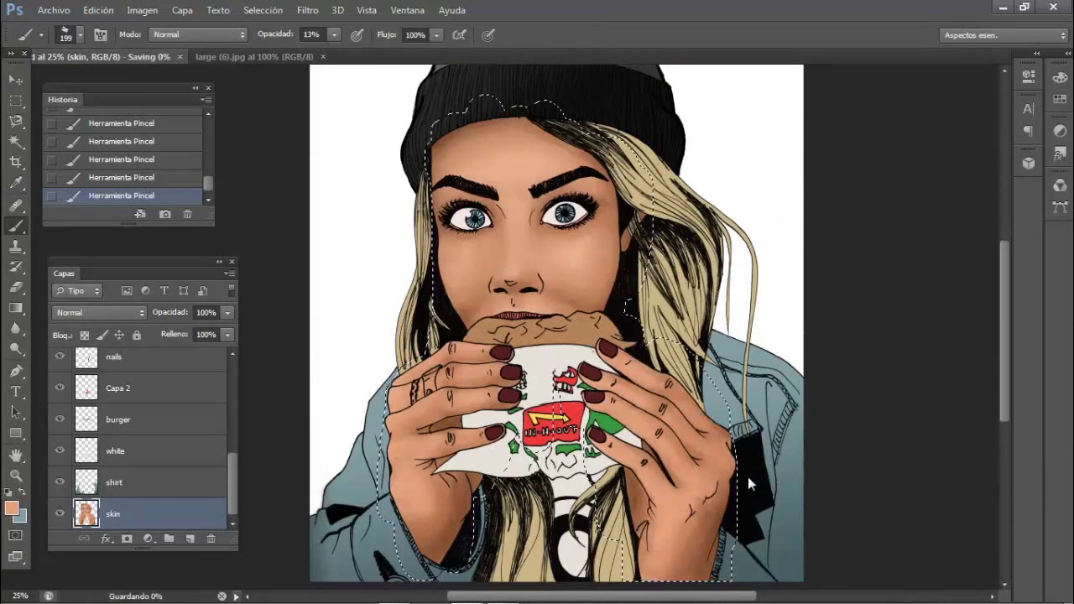
key("ctrl+d")
On the upper of the two eyes layers, sample the iris blue and set a darker teal as the foreground colour
scroll(149, 451, "up", 5)
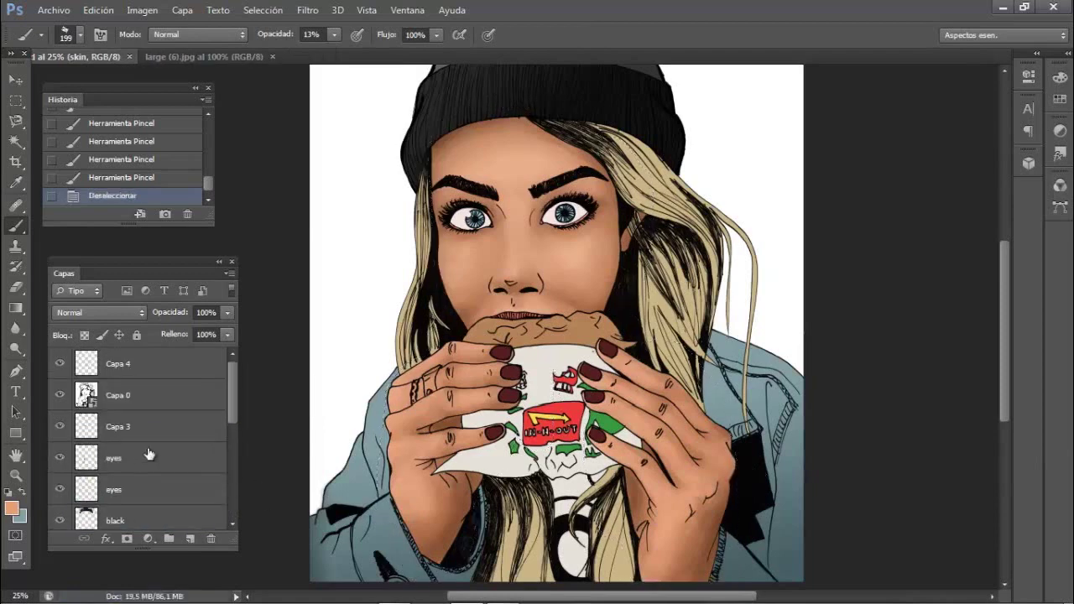
left_click(149, 453)
scroll(142, 487, "down", 3)
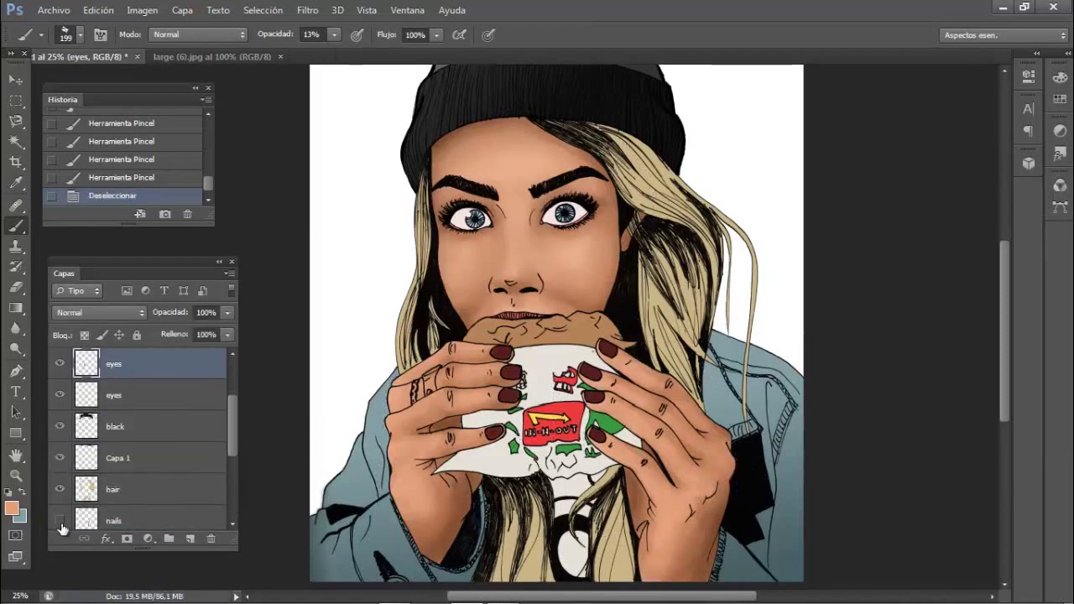
scroll(130, 458, "up", 3)
type("200")
key("Return")
scroll(575, 402, "up", 10)
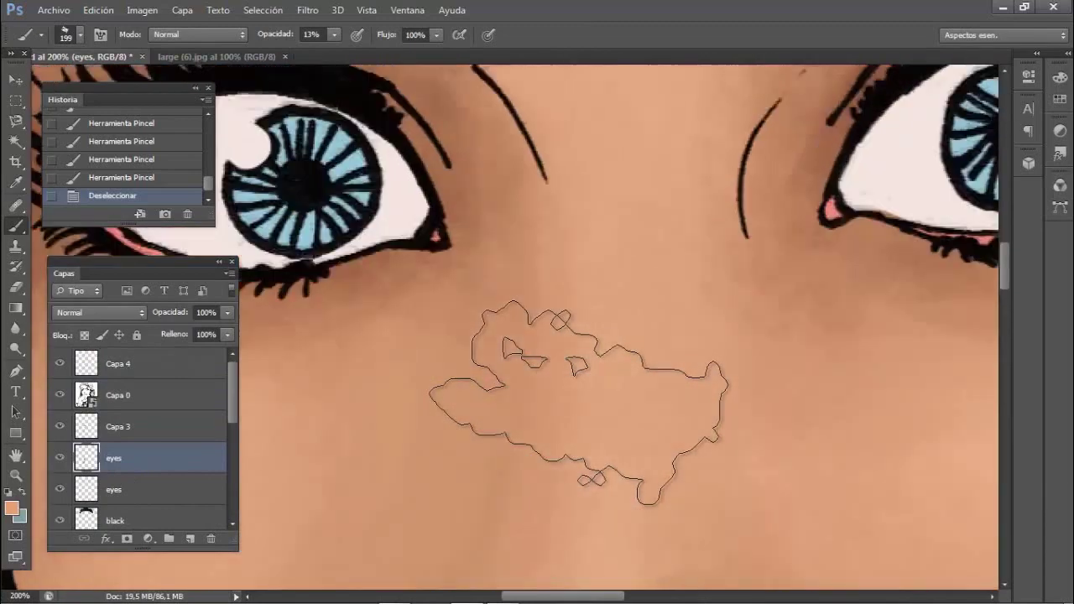
left_click(15, 182)
left_click(126, 220)
left_click(335, 172)
left_click(11, 507)
key("Return")
scroll(520, 327, "up", 3)
scroll(520, 327, "left", 5)
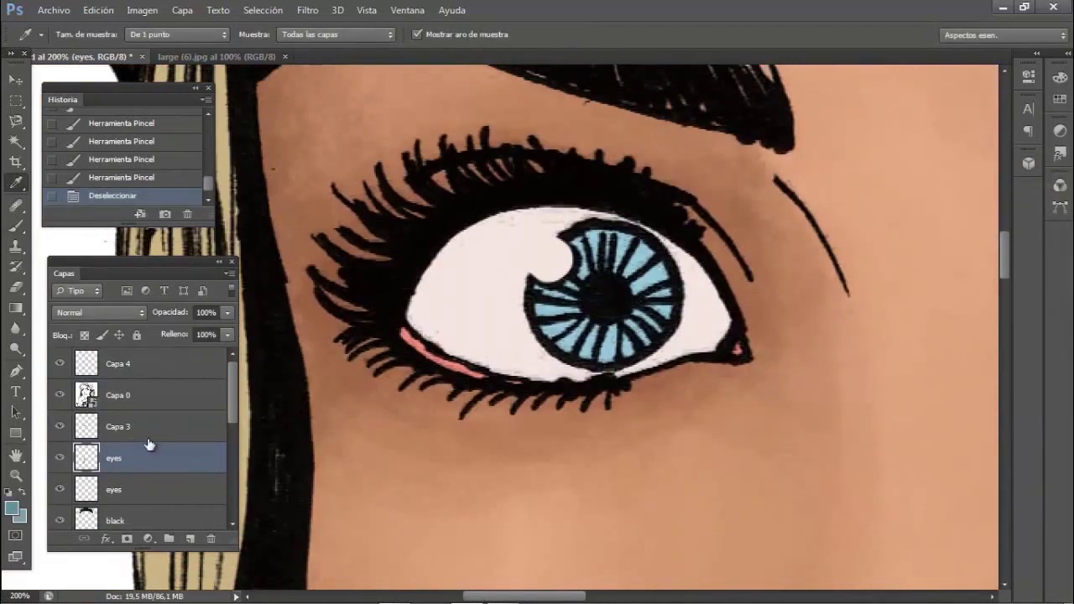
Reduce the brush to 17 px, raise its opacity to 53%, and shade the upper part of the left eye's iris
key("b")
right_click(725, 379)
left_click(724, 381)
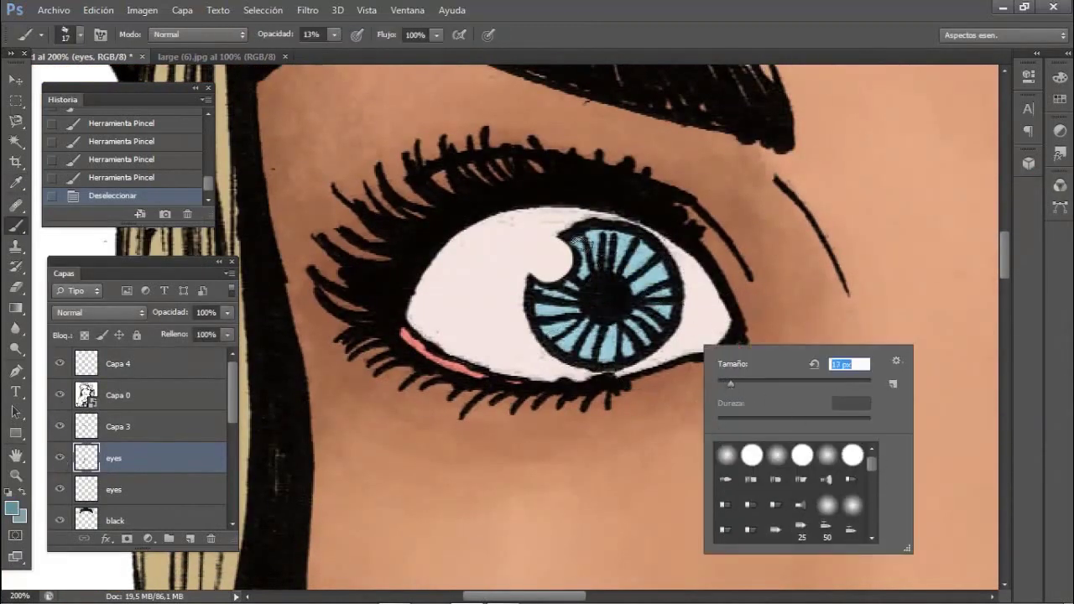
left_click(583, 239)
left_click_drag(334, 34, 369, 52)
right_click(740, 329)
left_click(578, 243)
right_click(757, 327)
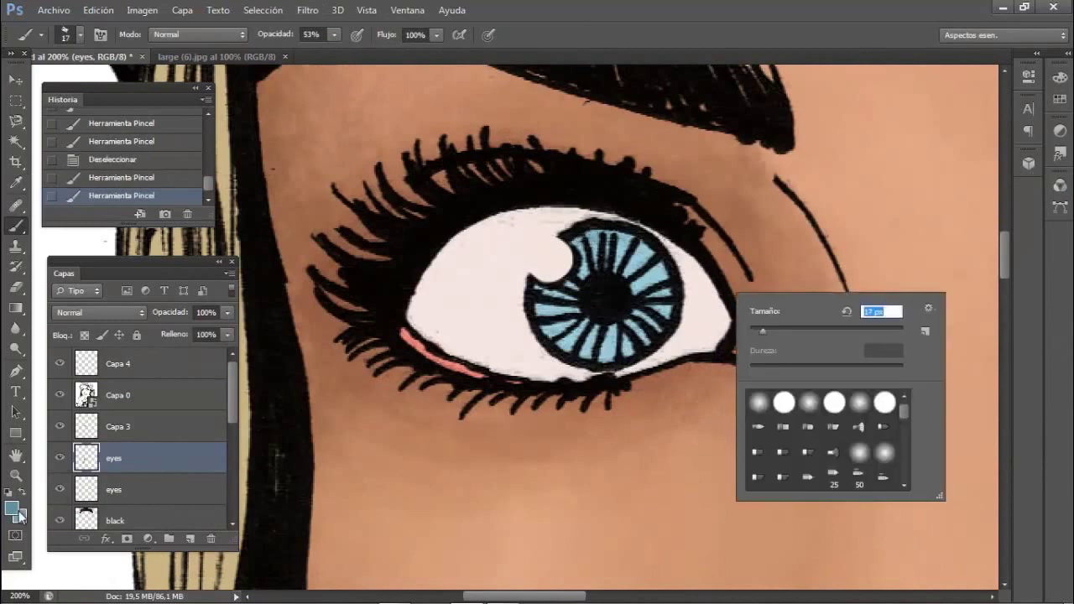
Set the foreground to dark teal 2b515c and deepen the left iris with a 10 px brush at 69% opacity
left_click(16, 510)
left_click(975, 206)
key("6")
key("9")
key("bracketleft")
left_click(583, 242)
right_click(696, 329)
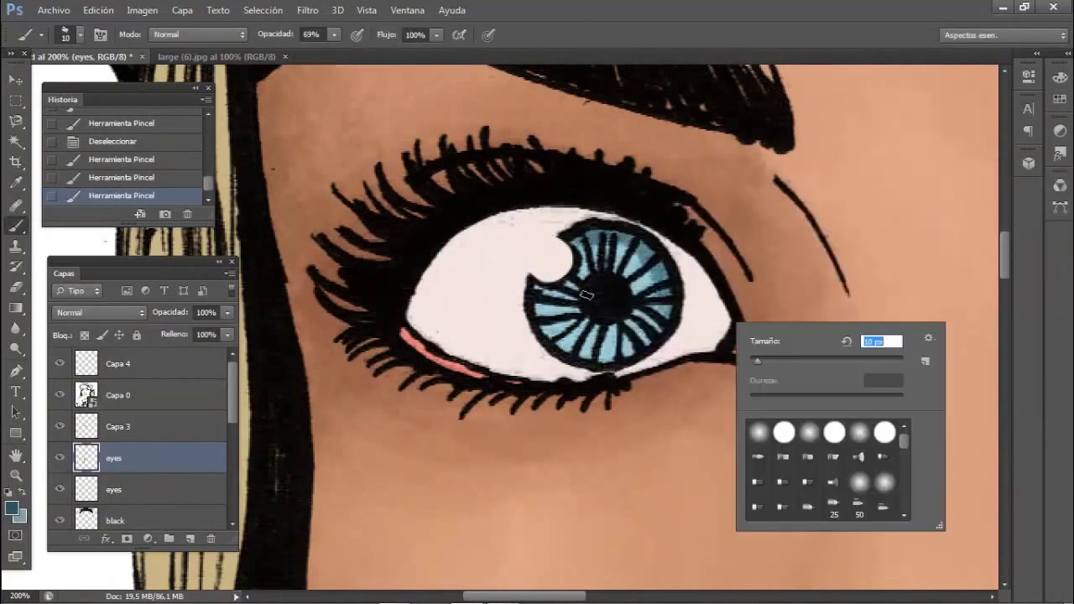
left_click(585, 295)
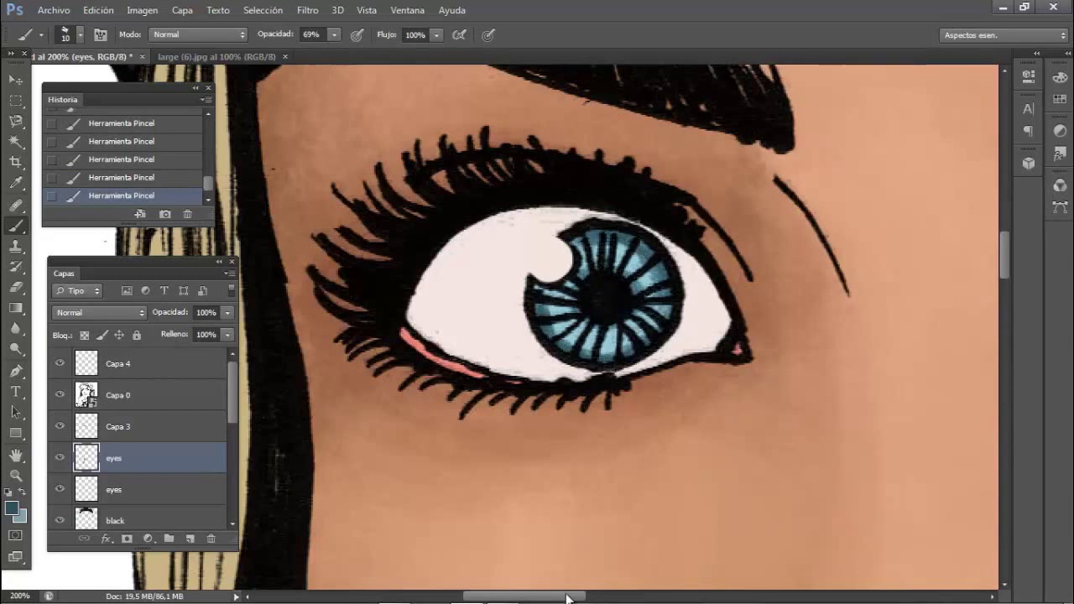
Set the foreground colour to teal 4d8392 and shade the iris of the right eye
left_click_drag(567, 597, 642, 597)
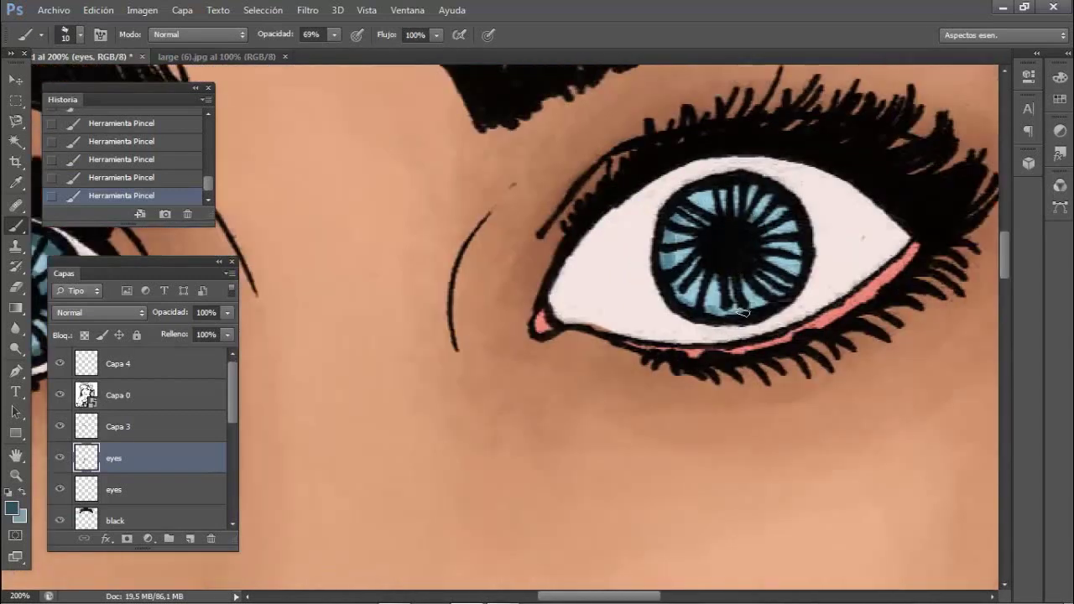
left_click(12, 509)
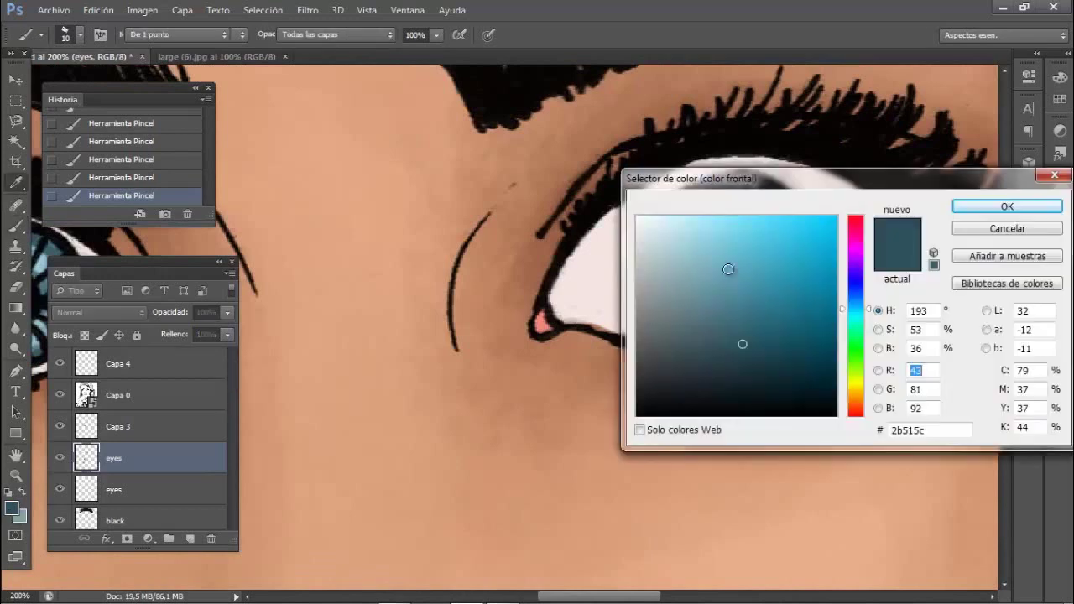
left_click(978, 205)
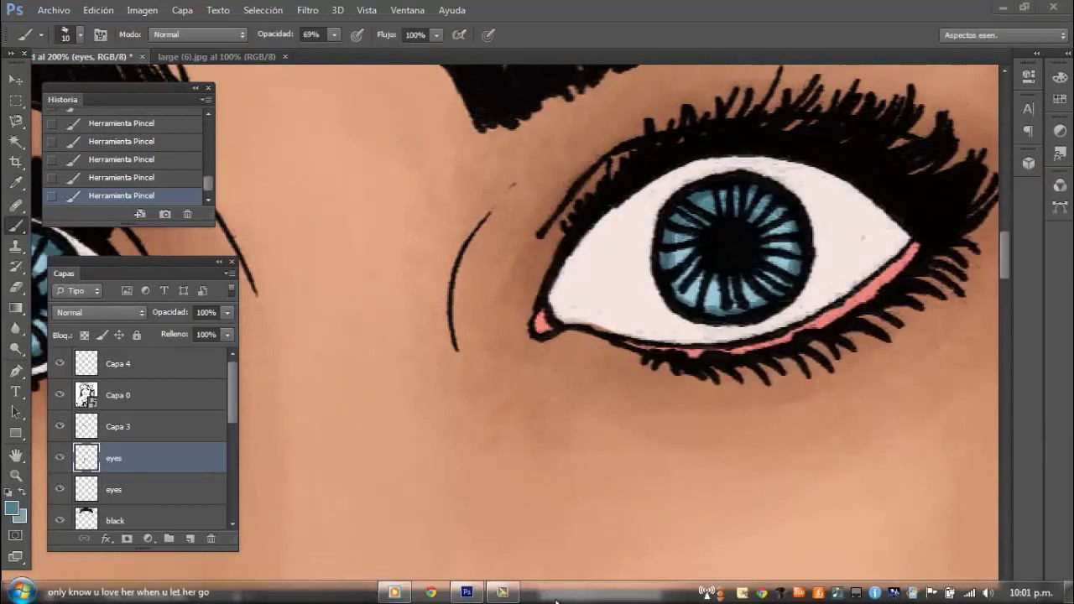
Undo the last stroke, set a very dark teal foreground colour, and deepen the iris shadows in both eyes
left_click_drag(598, 597, 549, 597)
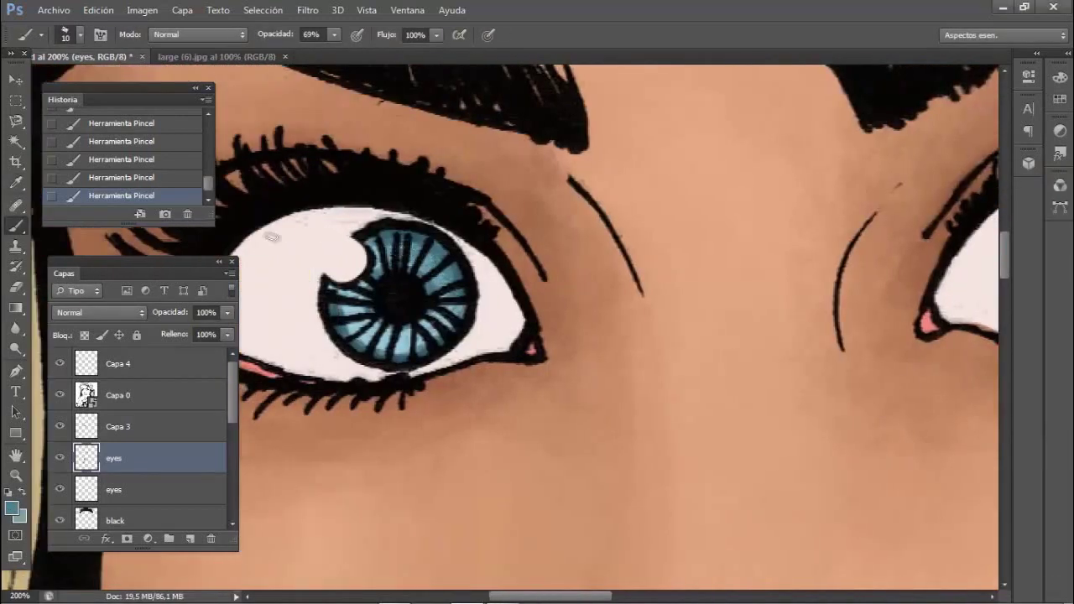
key("ctrl+z")
left_click(445, 281)
left_click(11, 509)
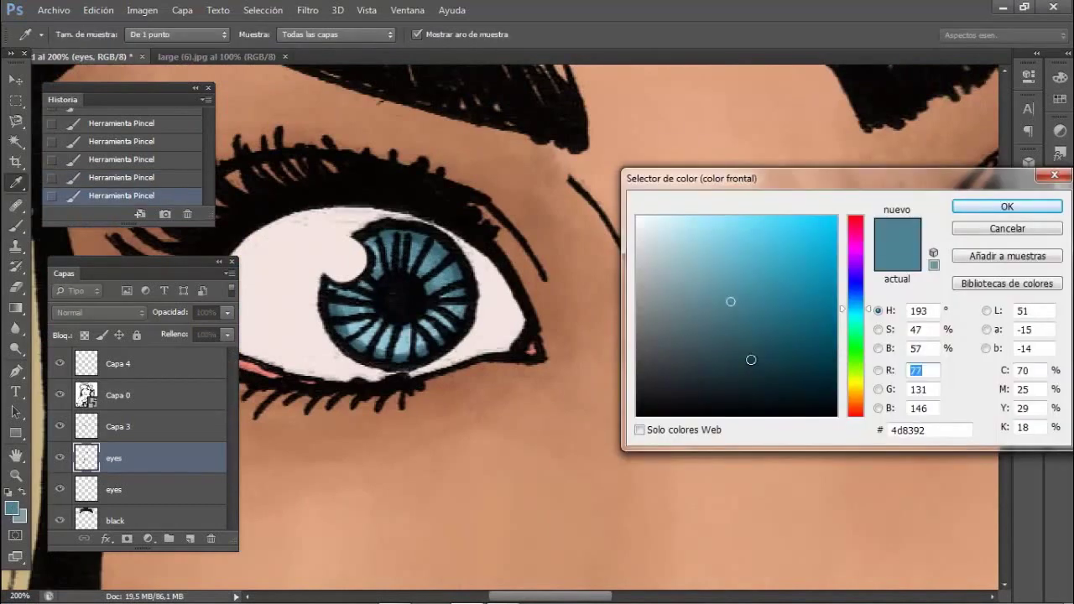
left_click(382, 231)
key("Return")
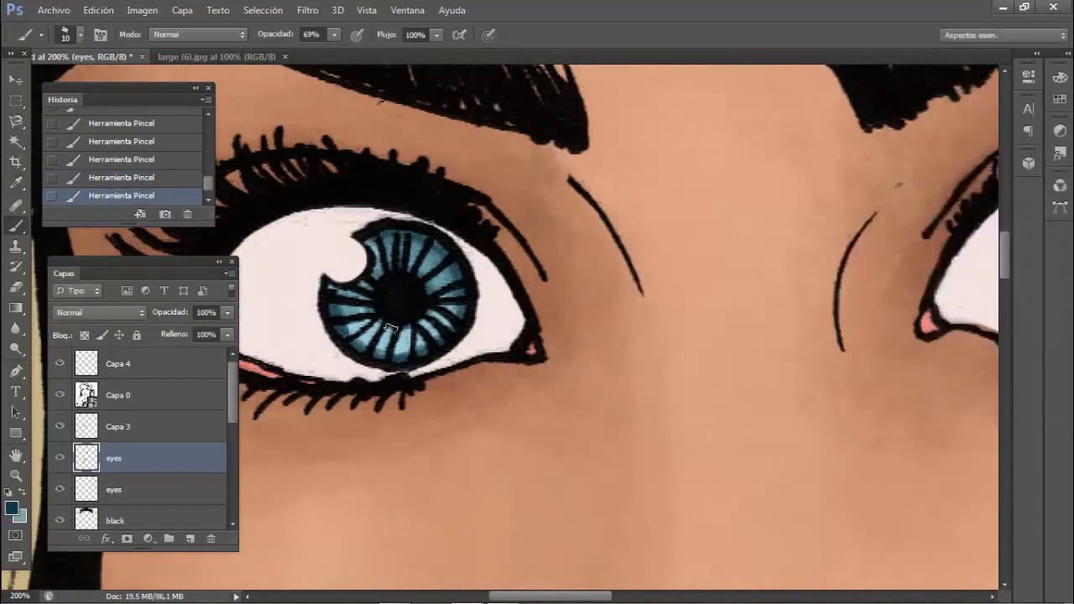
scroll(389, 327, "right", 5)
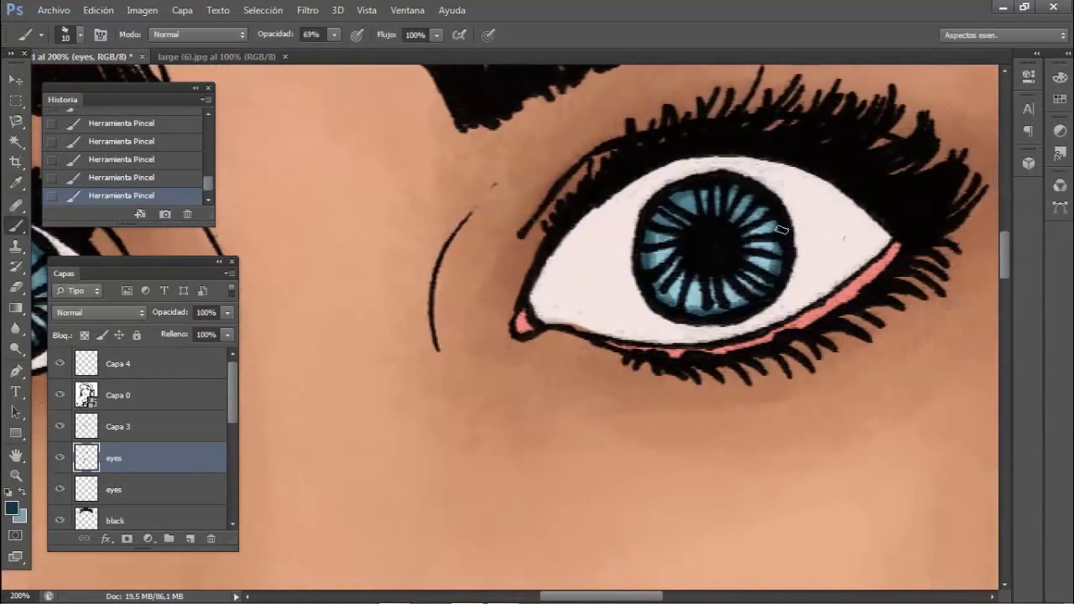
key("ctrl+0")
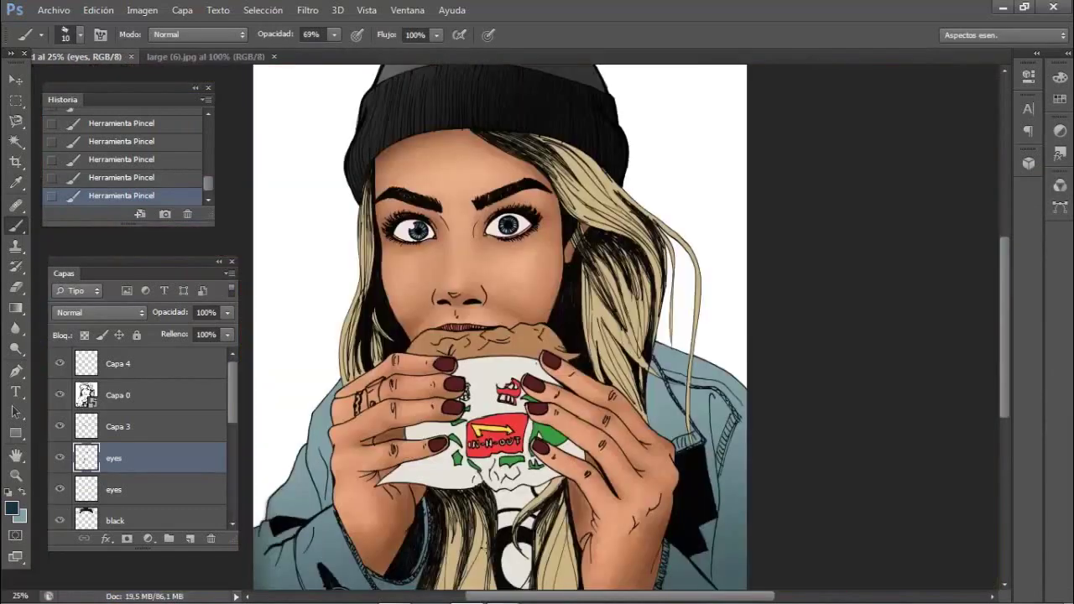
left_click(503, 592)
left_click(1012, 380)
scroll(779, 456, "down", 1)
scroll(784, 465, "up", 2)
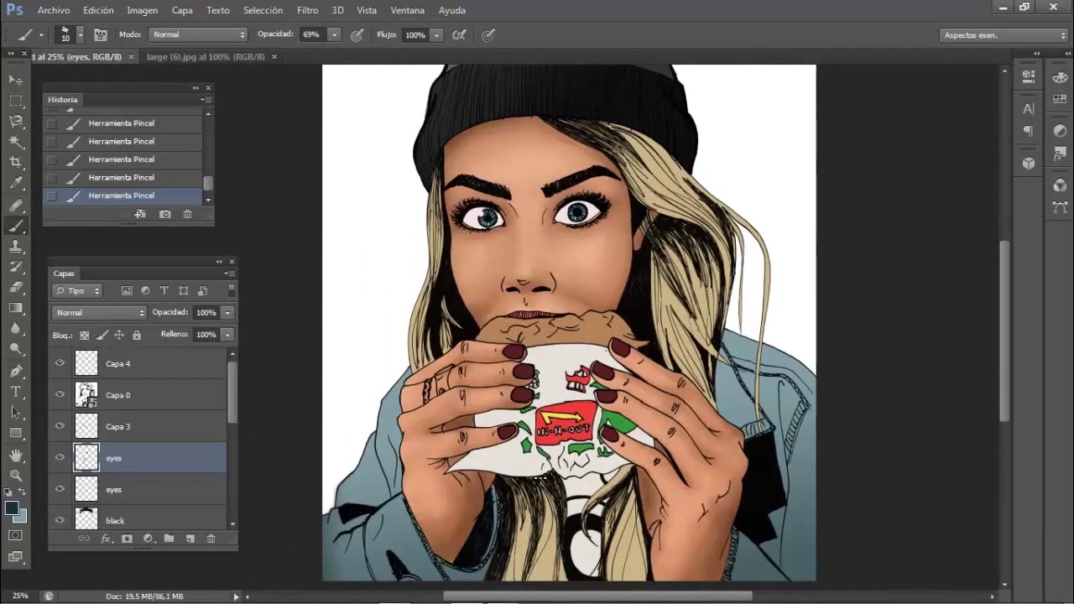
key("w")
left_click(235, 59)
left_click(94, 57)
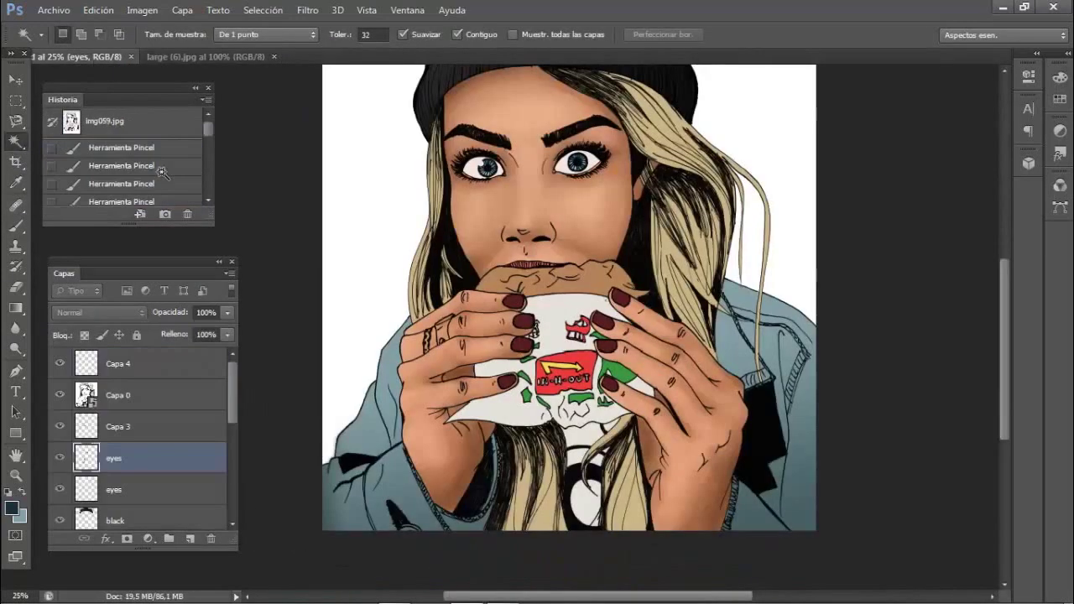
Sample the T-shirt's off-white and set the foreground colour to the darker warm grey a19a8d
left_click(15, 181)
left_click(591, 432)
left_click(12, 508)
left_click(651, 280)
left_click(1000, 208)
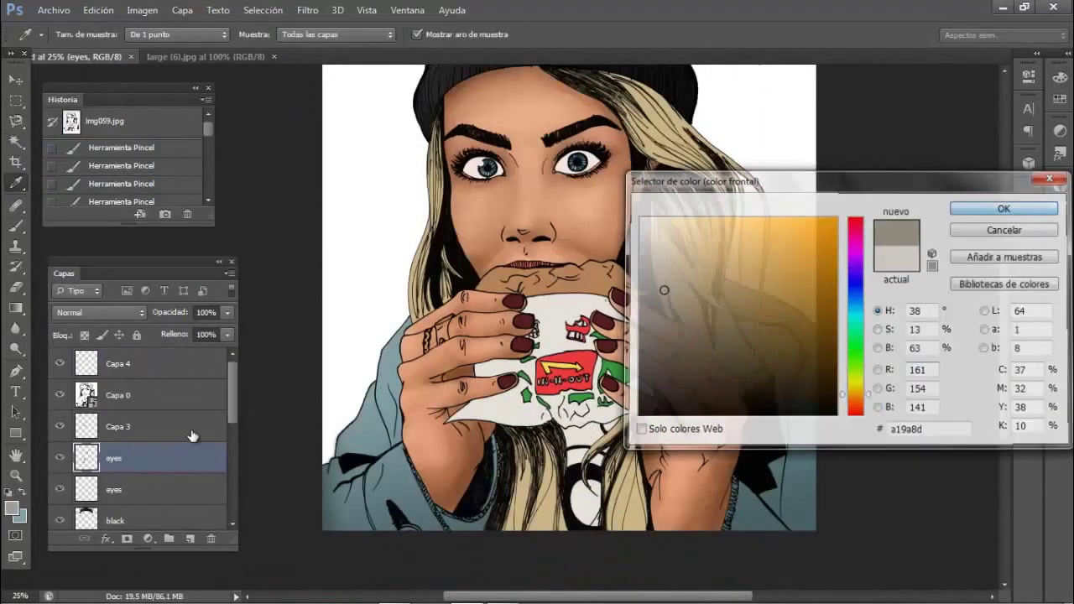
On the white layer, paint the neck of the T-shirt grey with a round 73 px brush at 100% opacity
scroll(150, 437, "down", 3)
left_click(151, 450)
key("b")
right_click(15, 225)
right_click(631, 443)
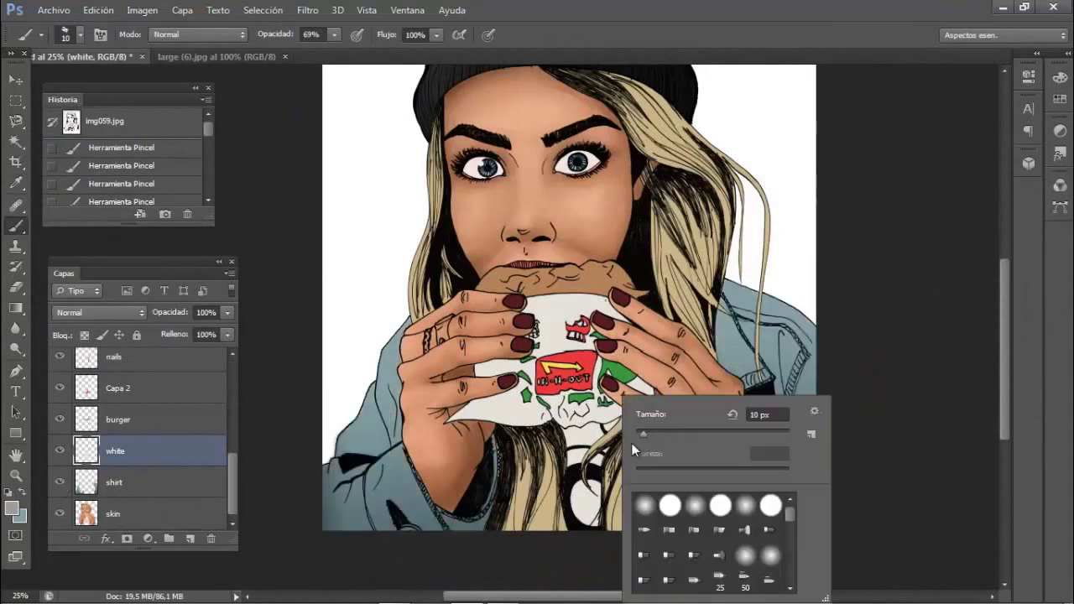
left_click_drag(689, 436, 698, 437)
left_click_drag(333, 34, 365, 58)
left_click_drag(555, 432, 581, 436)
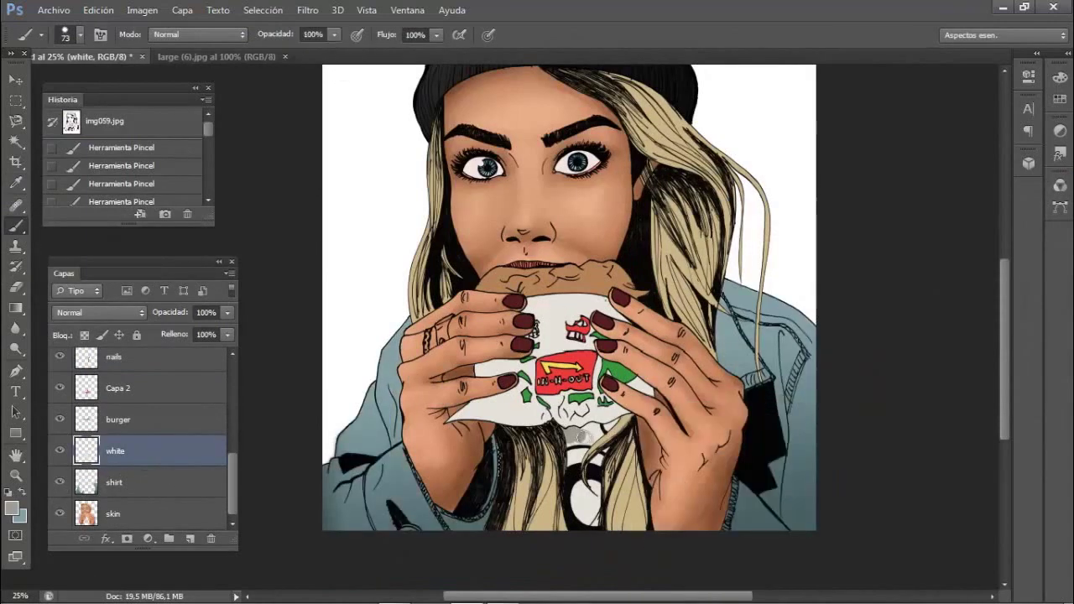
Enlarge the brush to 82 px and paint the rest of the T-shirt between the hair strands grey
left_click_drag(570, 499, 579, 457)
right_click(594, 453)
left_click_drag(698, 436, 703, 436)
left_click_drag(579, 487, 580, 520)
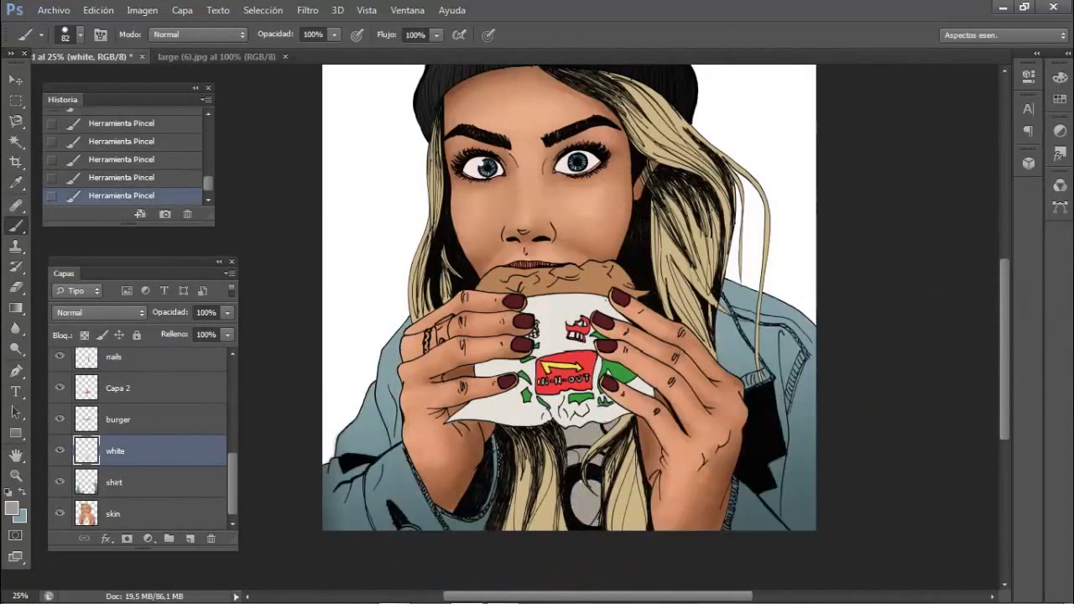
Select the grey T-shirt area with the Magic Wand and fill it with a grey gradient that darkens toward the hem
key("w")
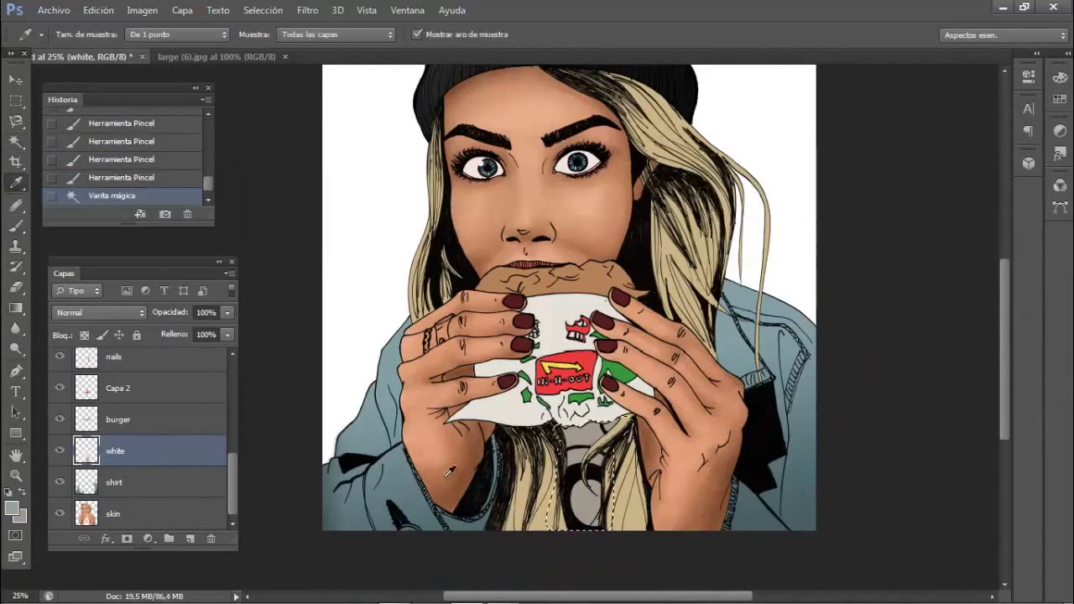
left_click(12, 507)
left_click(966, 209)
key("g")
left_click_drag(584, 532, 578, 461)
left_click_drag(583, 529, 570, 438)
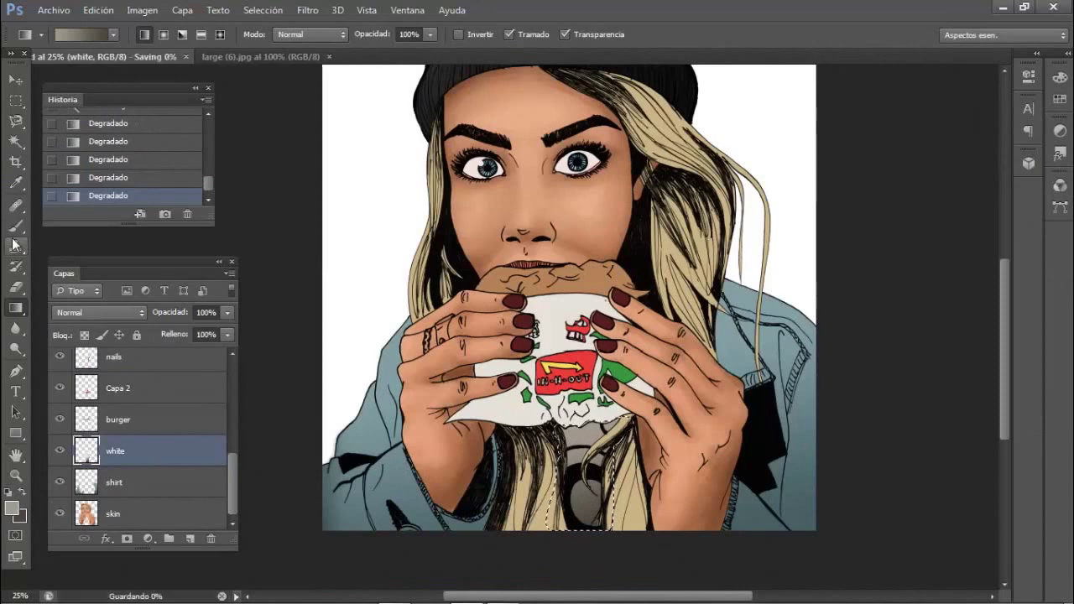
Deselect the T-shirt and select the white area of the burger wrapper with the Magic Wand on the white layer
key("ctrl+d")
key("w")
left_click(308, 464)
type("5")
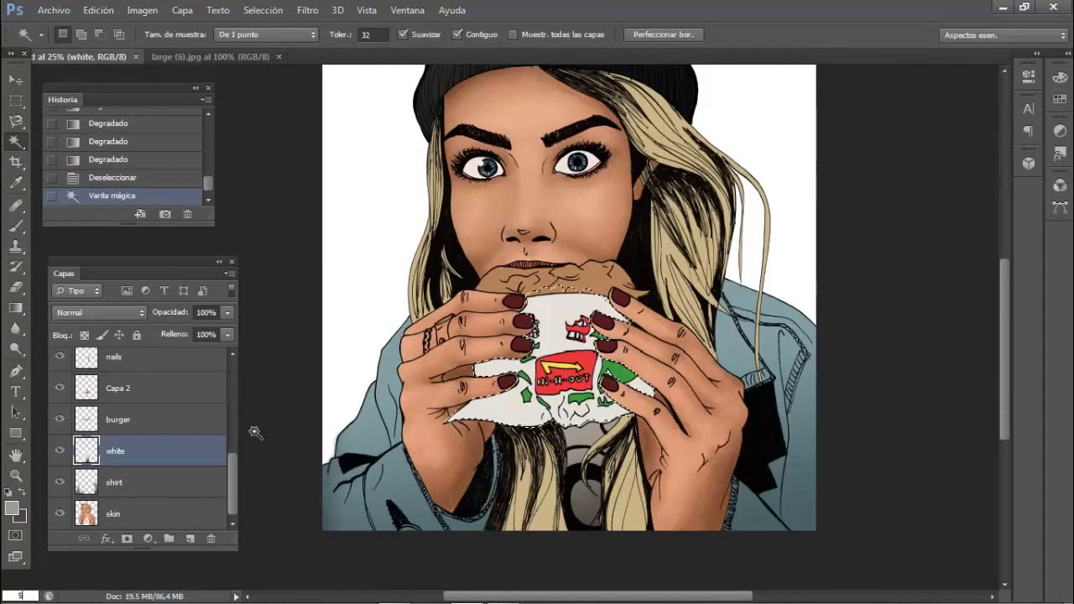
type("0")
key("Return")
Paint grey shadows along the wrapper's edges and folds with a textured 99 px brush at 100% opacity
left_click(16, 225)
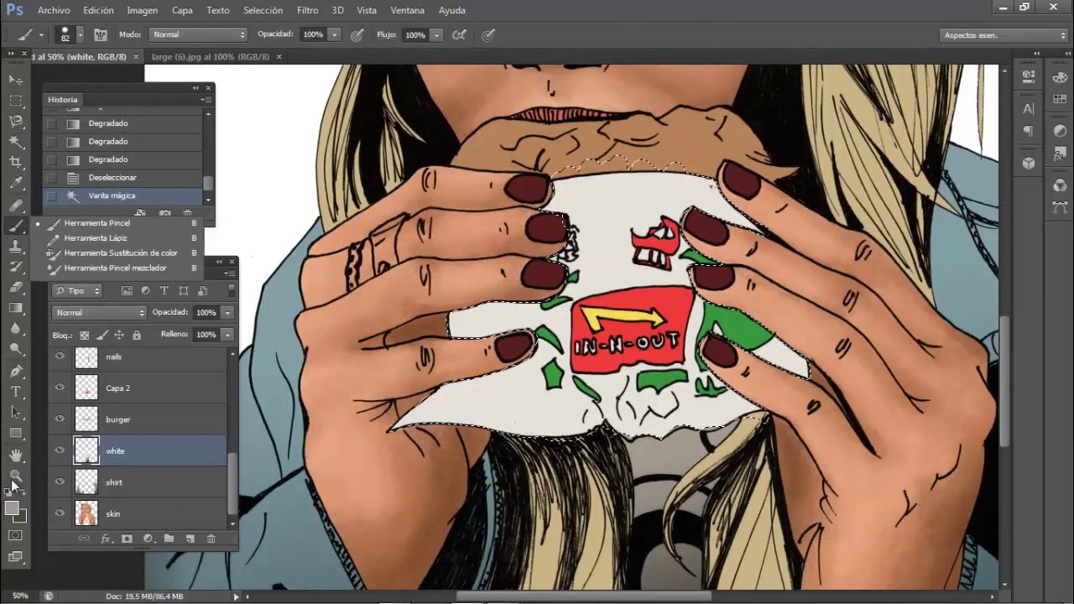
right_click(672, 314)
left_click_drag(723, 351, 769, 350)
key("Return")
left_click_drag(705, 336, 755, 419)
mouse_move(738, 319)
left_mouse_down()
mouse_move(805, 378)
mouse_move(797, 369)
left_mouse_up()
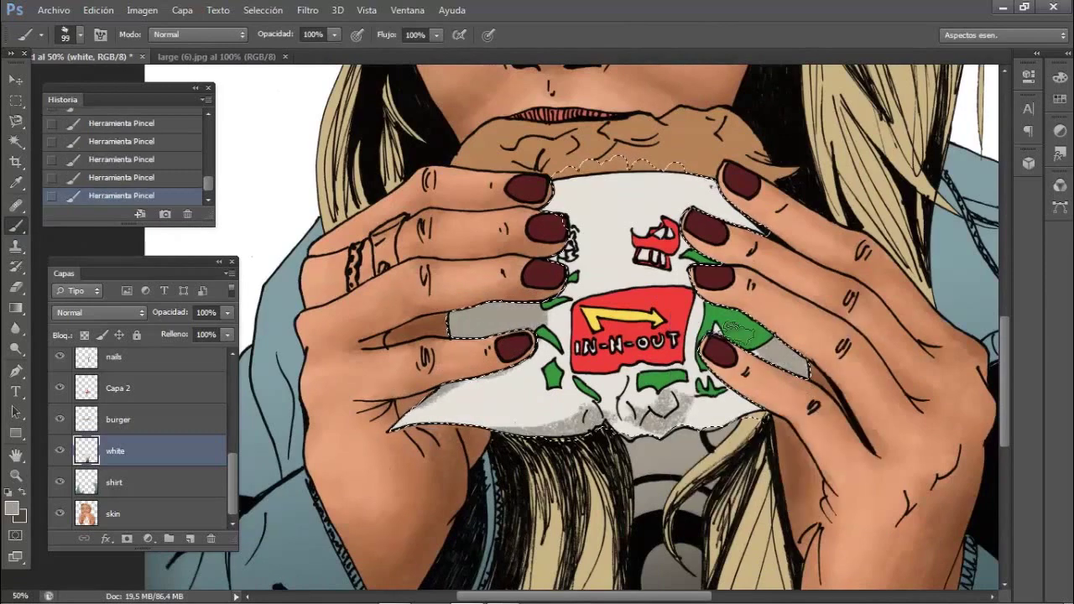
mouse_move(708, 189)
left_mouse_down()
mouse_move(742, 214)
mouse_move(604, 175)
left_mouse_up()
Blend the wrapper's lower shadows into the white with light grey, using a 53 px brush at 28% opacity
left_click_drag(334, 34, 277, 56)
left_click(12, 508)
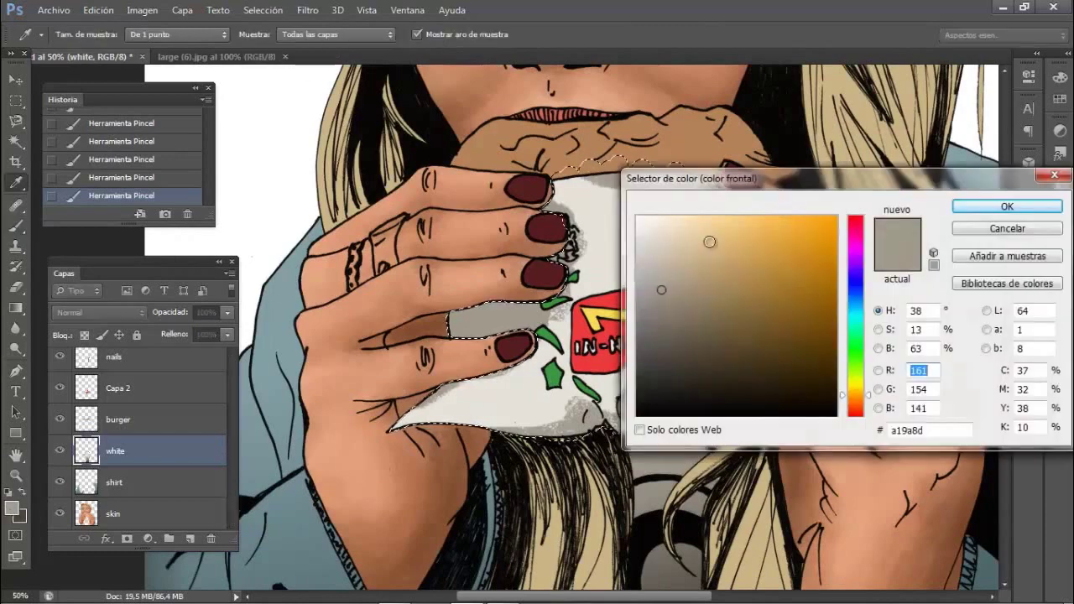
left_click(965, 205)
right_click(647, 241)
left_click_drag(696, 271, 681, 270)
key("Return")
mouse_move(589, 224)
left_mouse_down()
mouse_move(588, 252)
mouse_move(560, 274)
mouse_move(557, 318)
left_mouse_up()
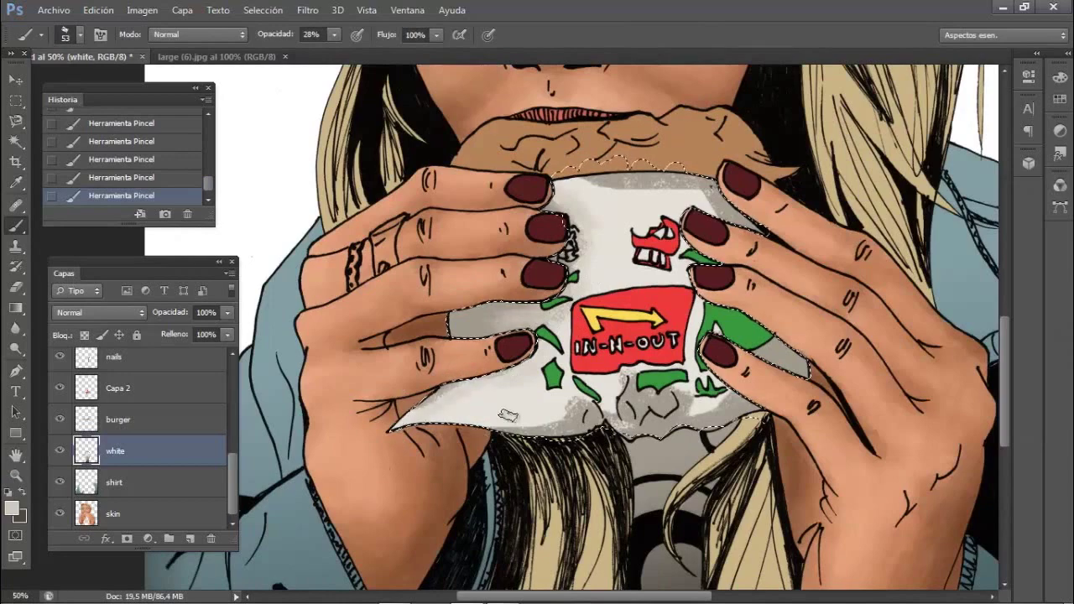
mouse_move(618, 398)
left_mouse_down()
mouse_move(628, 374)
mouse_move(639, 403)
left_mouse_up()
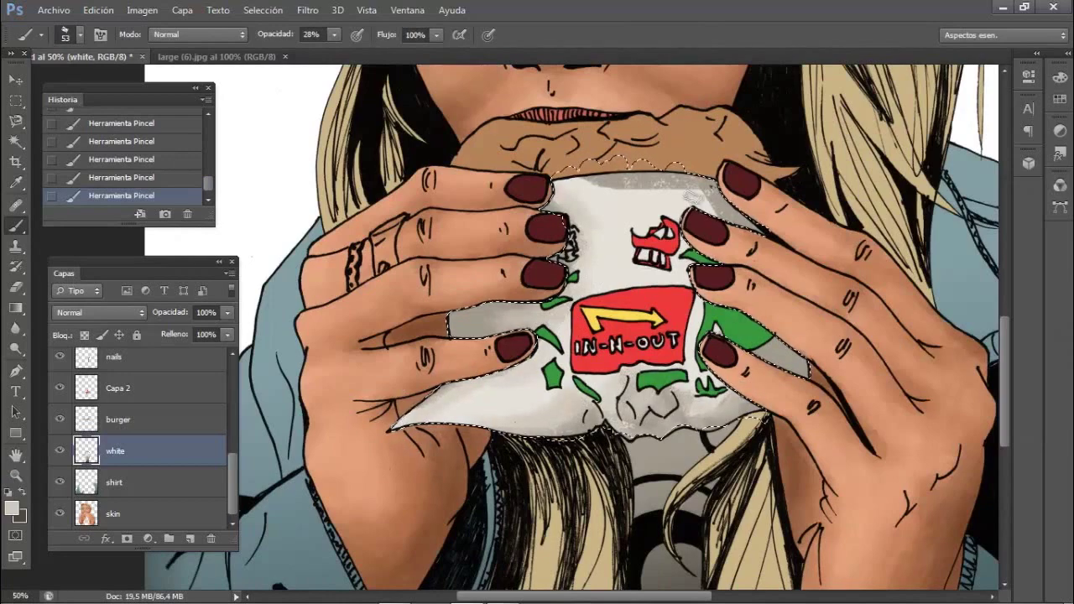
Enlarge the brush to 69 px and soften the grey shadow along the wrapper's upper edge
right_click(693, 198)
left_click_drag(743, 268, 753, 269)
key("Return")
mouse_move(696, 193)
left_mouse_down()
mouse_move(709, 210)
mouse_move(696, 188)
left_mouse_up()
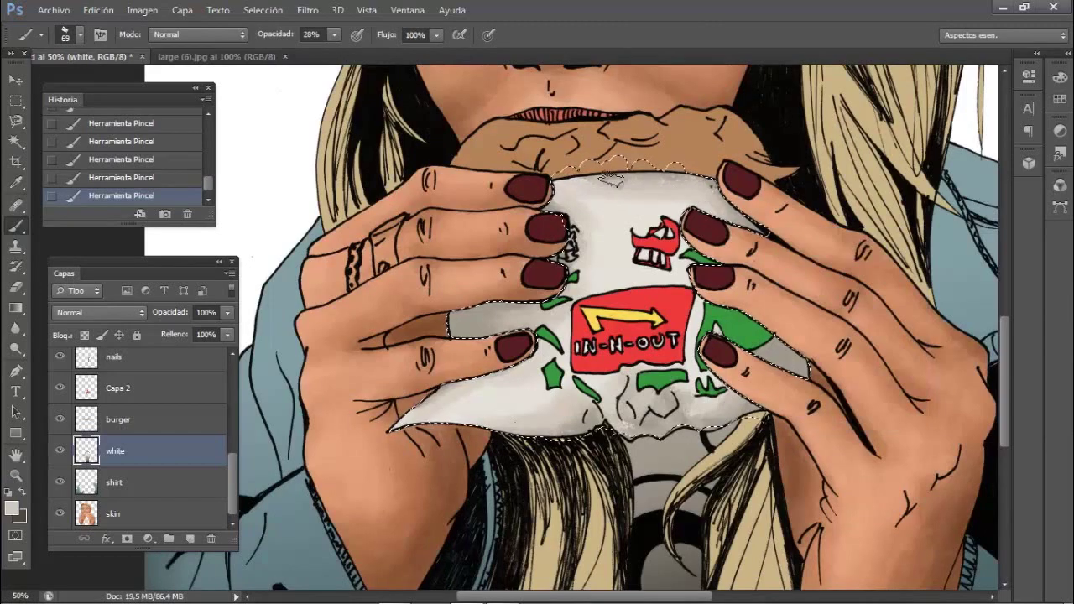
Refine the wrapper's shadows by alternating the darker grey 8e8574 with light grey, reducing the brush to 49 px
left_click(12, 507)
left_click(978, 204)
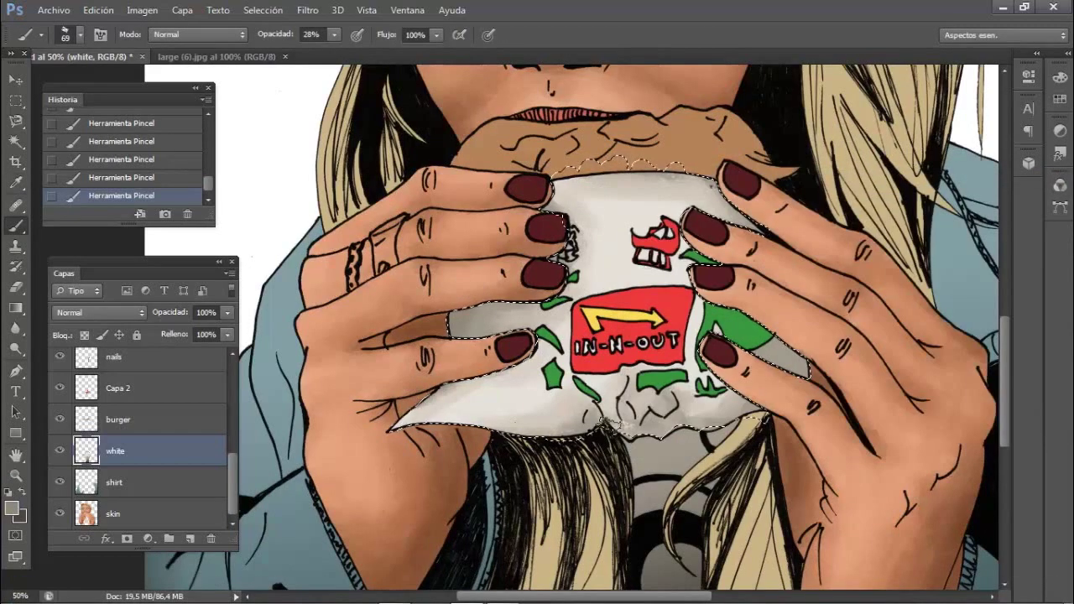
left_click(12, 508)
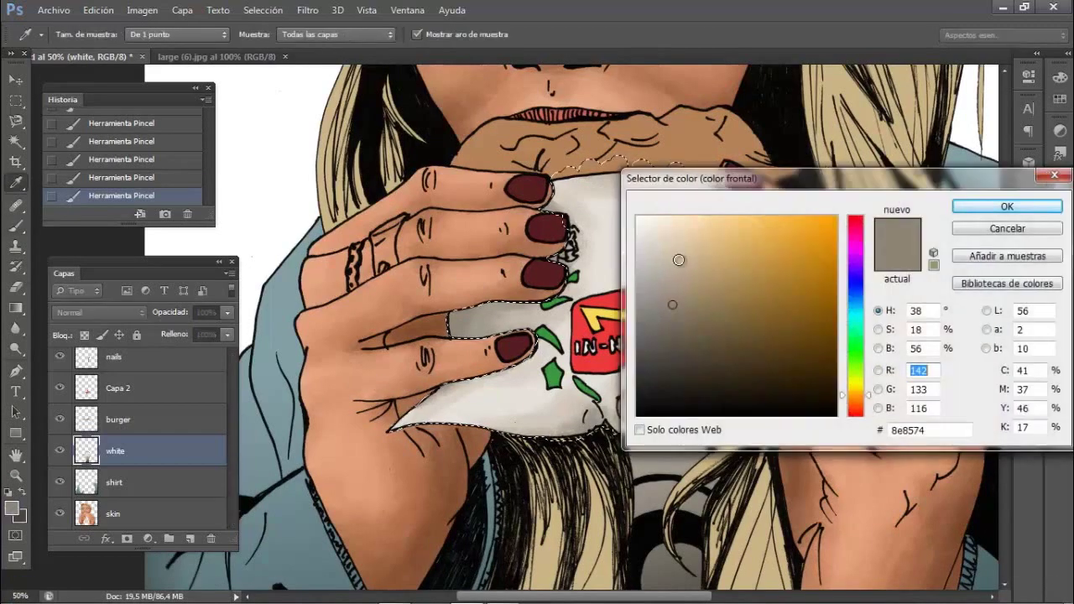
left_click(973, 206)
right_click(547, 332)
left_click_drag(597, 402, 584, 402)
key("Return")
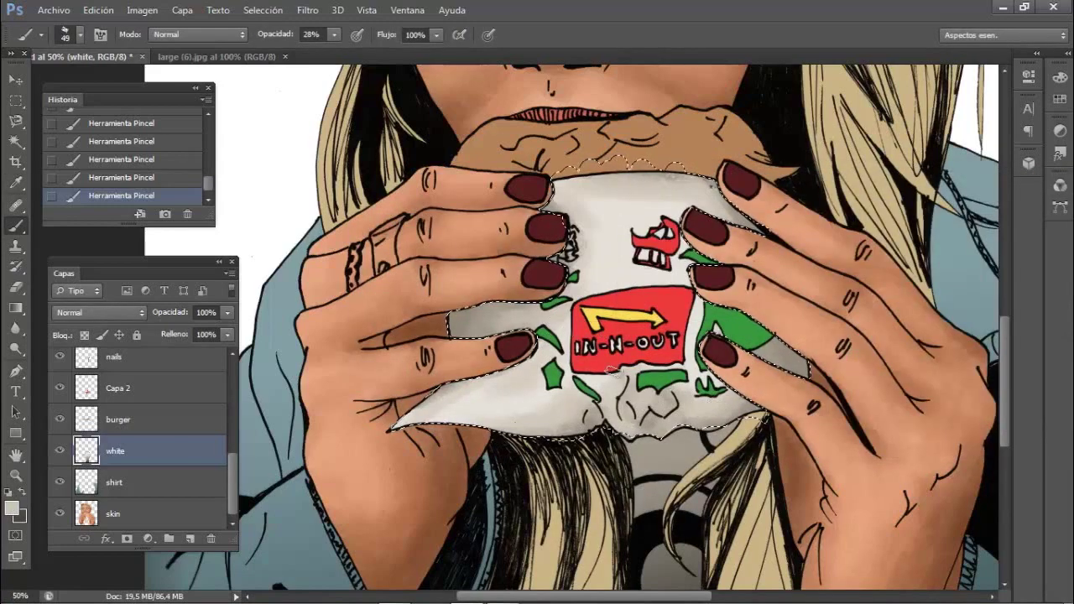
left_click(12, 507)
left_click(1003, 208)
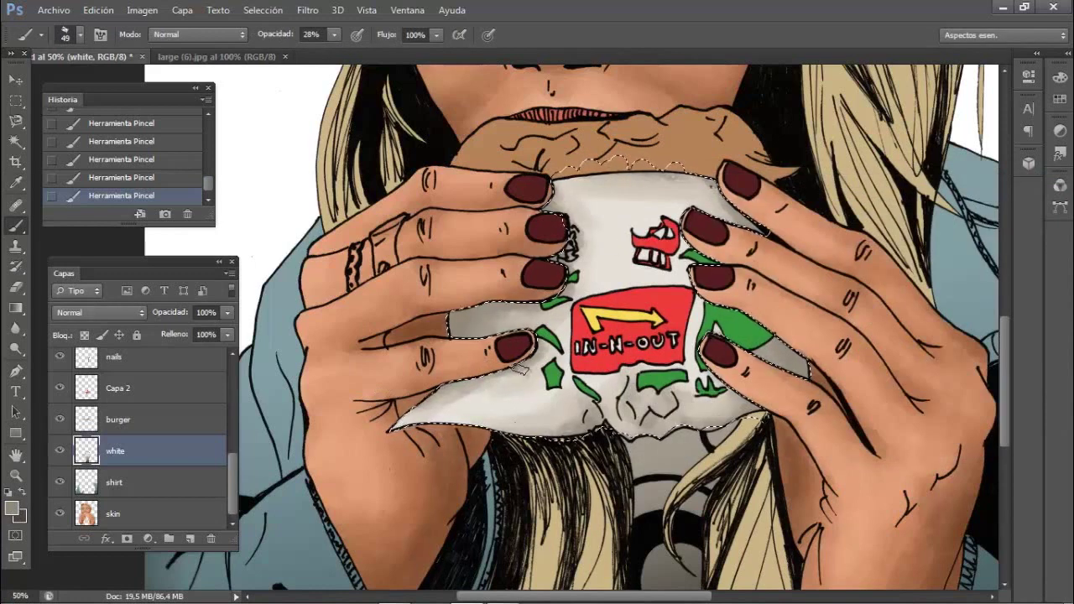
Sample the green of the wrapper's print and set the foreground colour to a darker green
left_click(117, 420)
left_click(15, 183)
left_click(738, 335)
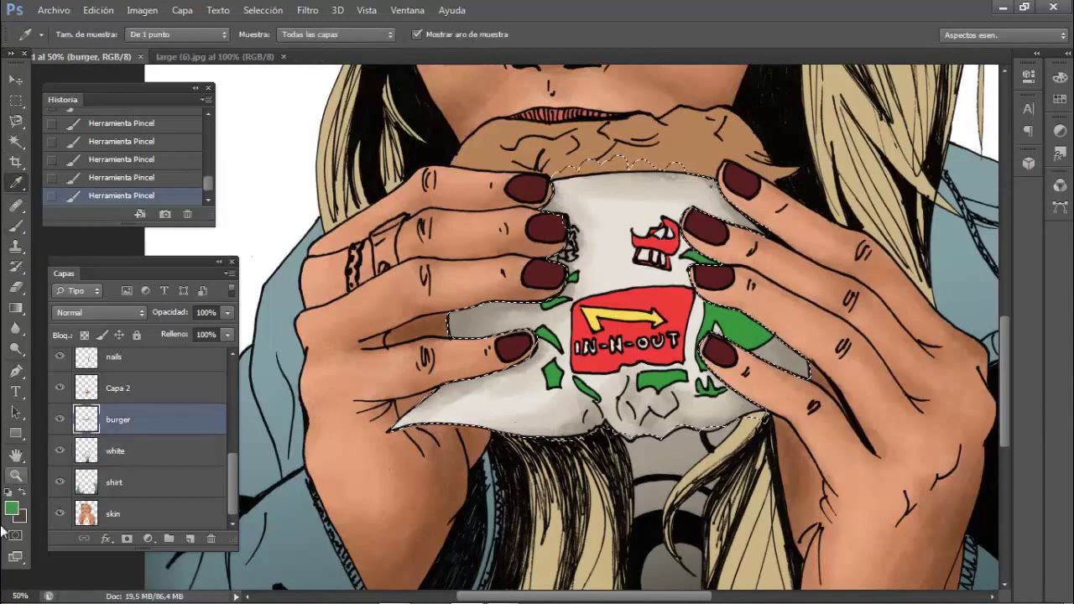
left_click(12, 508)
key("Return")
On layer Capa 2, select the large green patch of the wrapper and shade it with the darker green
key("w")
key("ctrl+d")
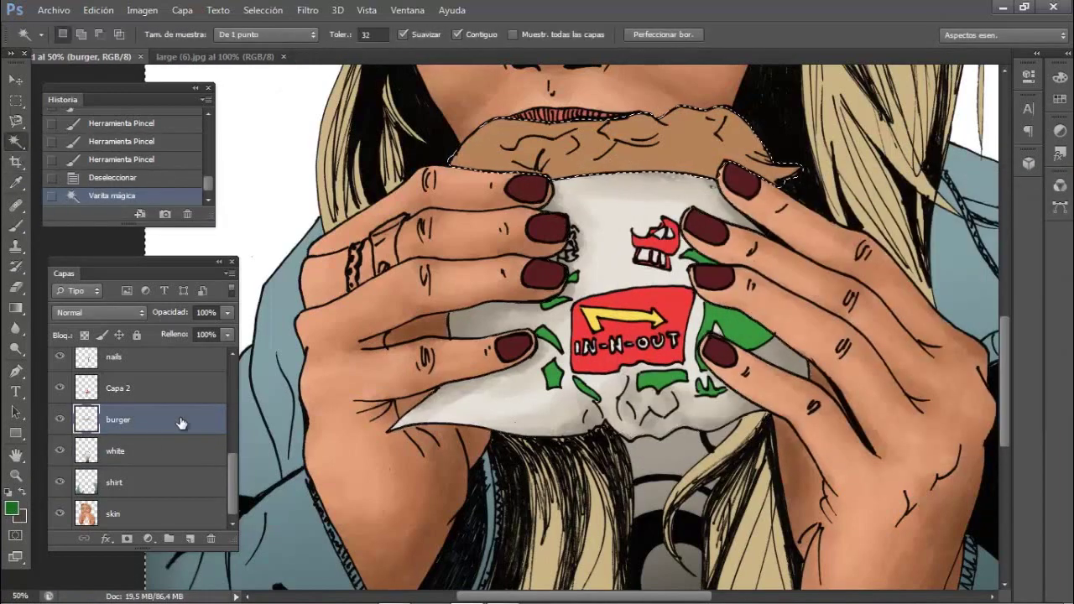
left_click(117, 388)
left_click(15, 224)
left_click_drag(734, 319, 772, 340)
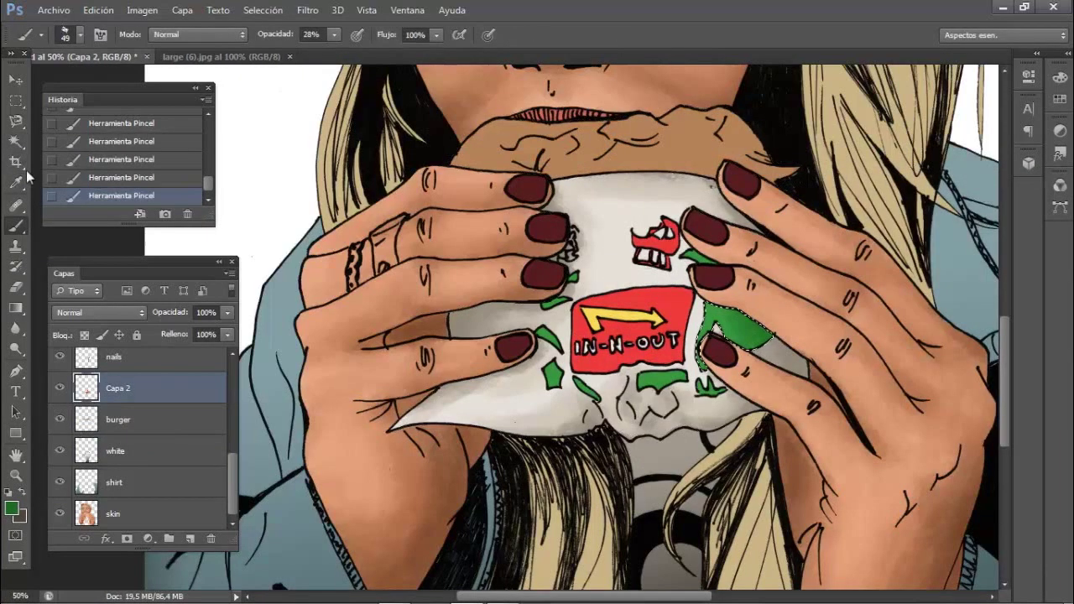
Add the remaining small green shapes of the wrapper's print to the Magic Wand selection
left_click(15, 141)
left_click(553, 300, "shift")
left_click(550, 337, "shift")
left_click(551, 375, "shift")
right_click(709, 173)
left_click(678, 354, "shift")
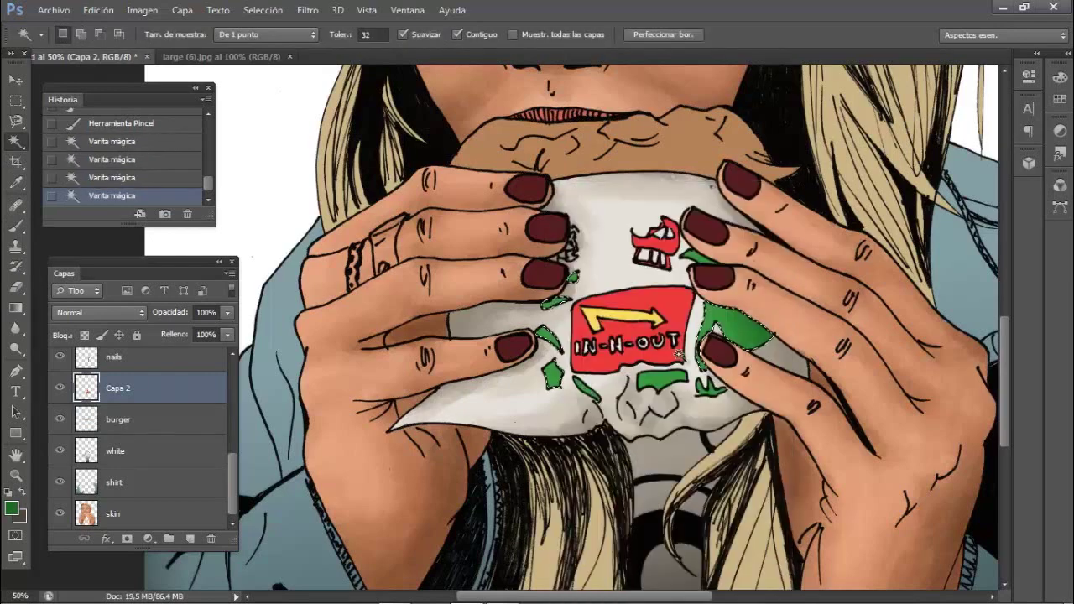
left_click(659, 379, "shift")
right_click(708, 302)
key("Escape")
Brush shadows onto the selected green shapes at 28% opacity, deepening the foreground colour to a very dark green
key("b")
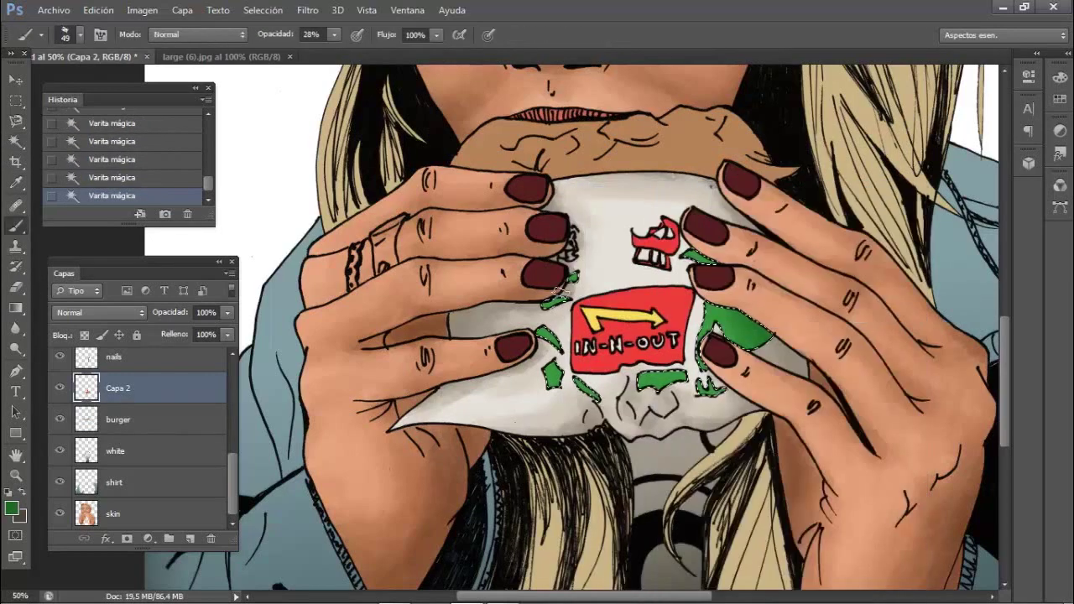
left_click_drag(558, 295, 544, 336)
left_click(12, 508)
key("Return")
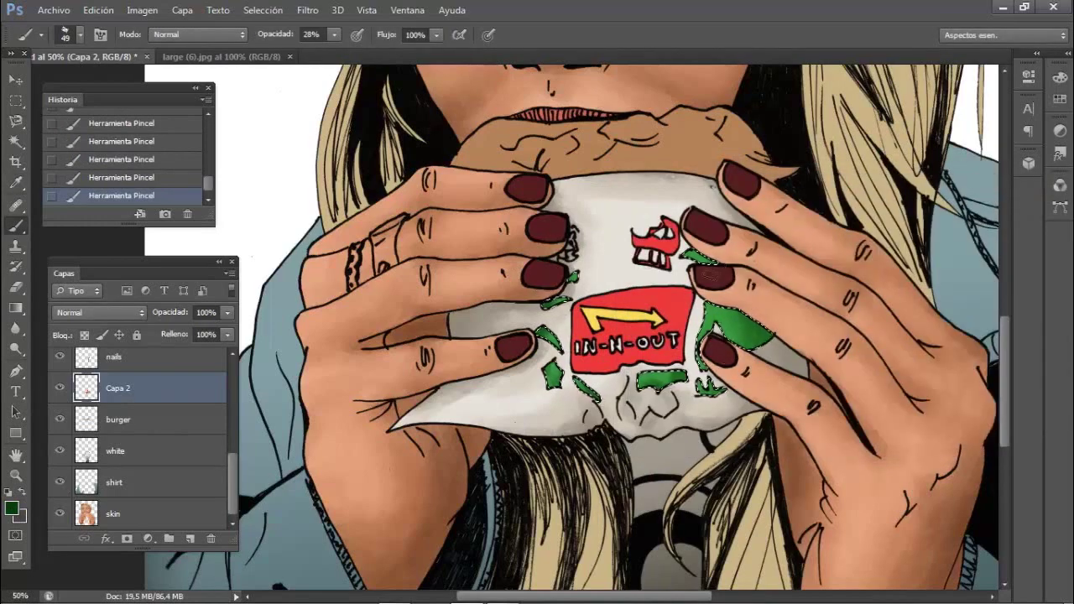
Select the red IN-N-OUT label, sample its red ec3a3a and set the foreground colour to a darker red
key("w")
left_click(587, 361)
left_click(15, 182)
left_click(75, 182)
left_click(604, 361)
left_click(12, 508)
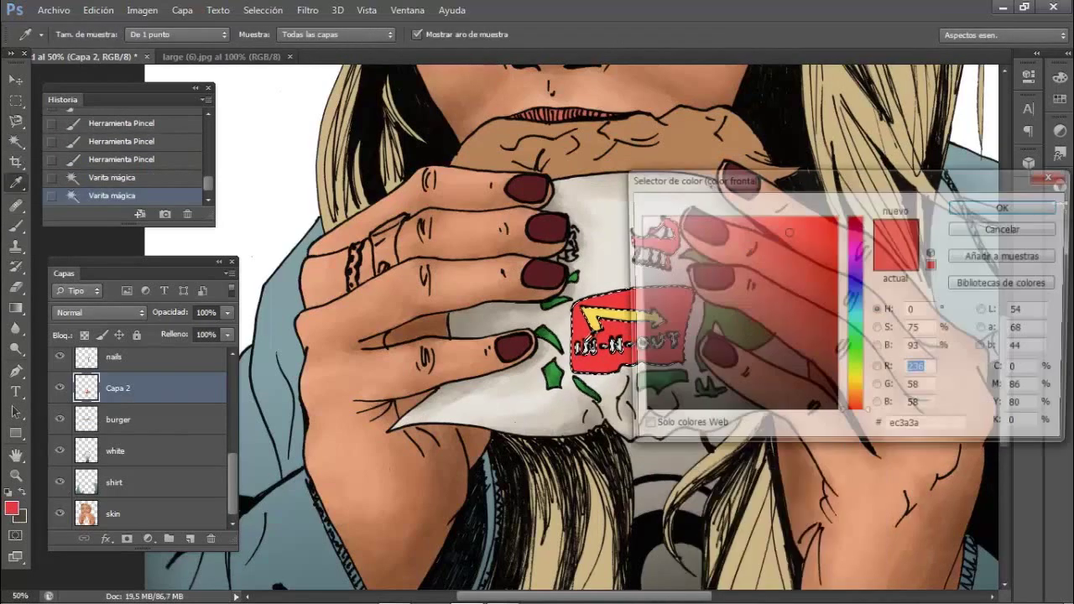
key("Return")
Shade the red label and the red print above it with the darker red, deselect, and save the document
key("b")
left_click_drag(587, 353, 662, 344)
left_click_drag(646, 243, 681, 316)
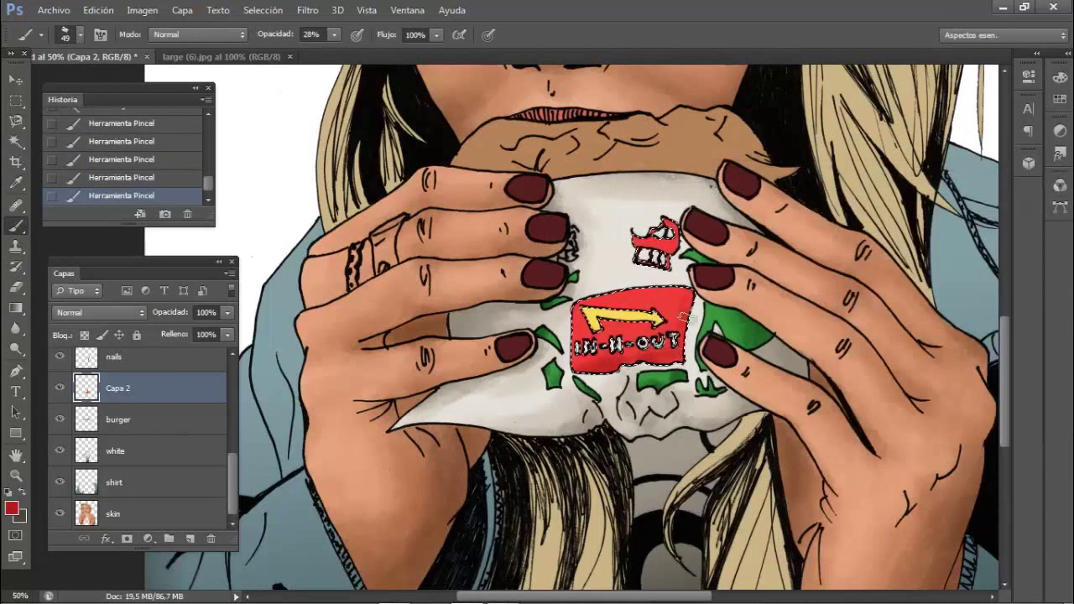
key("ctrl+d")
key("ctrl+s")
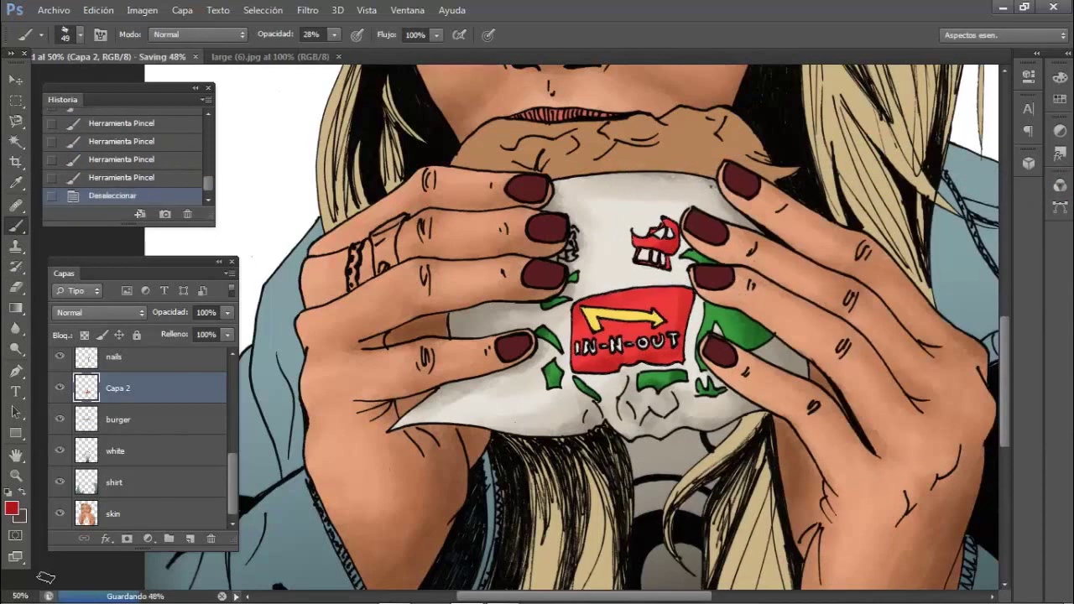
Sample the nails' dark red and, on the nails layer, erase the polish from the nails of the ringed hand
left_click(16, 182)
left_click(76, 182)
scroll(126, 437, "up", 5)
left_click(118, 390)
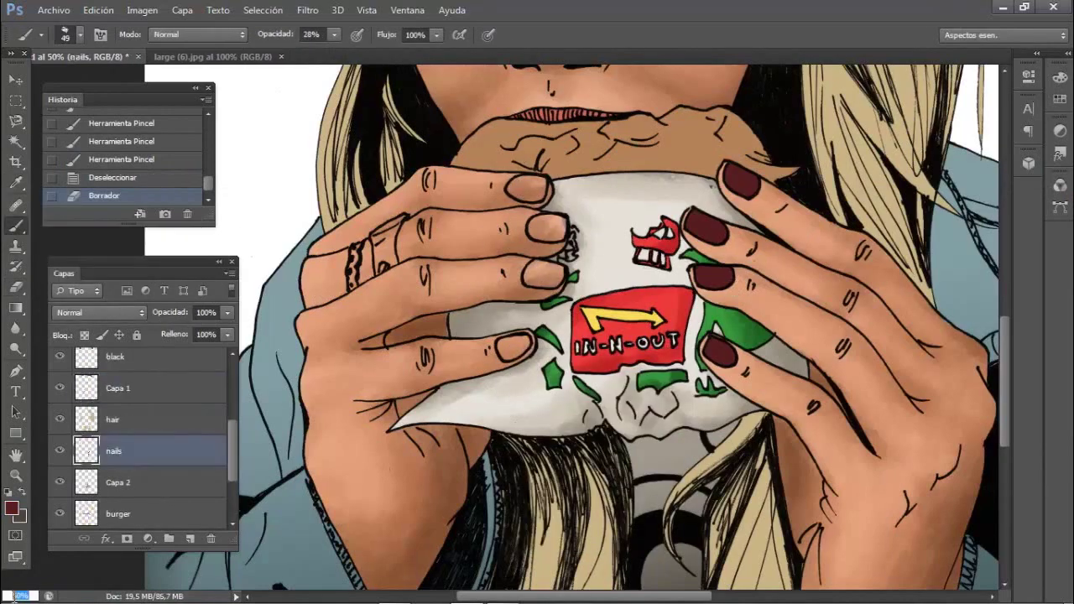
Repaint the little fingernail of the ringed hand dark red with a round 15 px brush at 100% opacity
key("ctrl+1")
right_click(616, 314)
left_click_drag(495, 356, 516, 369)
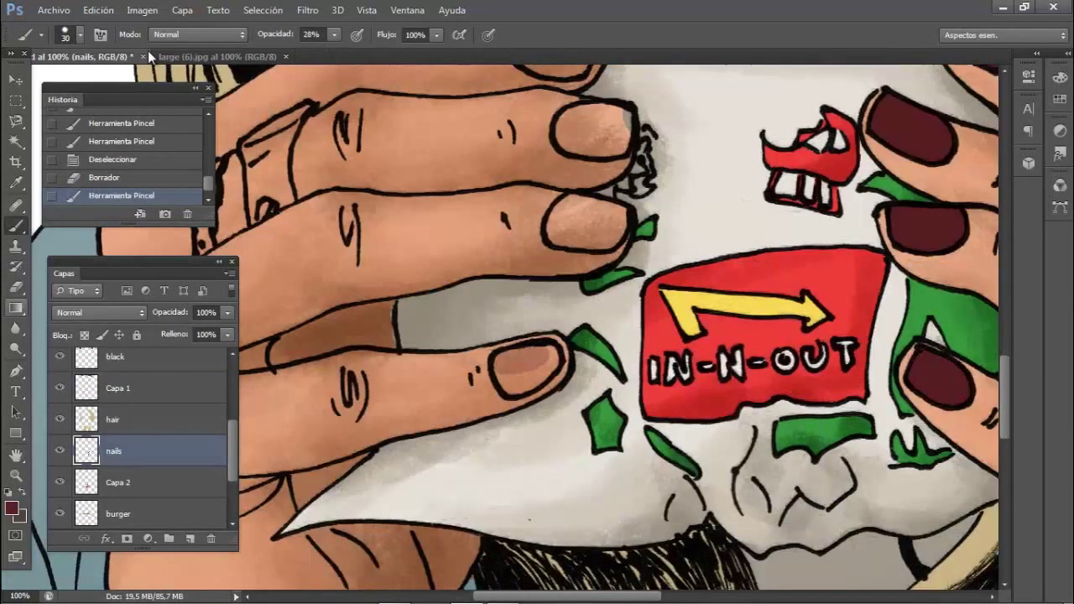
key("0")
right_click(617, 339)
left_click_drag(662, 369, 644, 373)
key("Return")
left_click_drag(502, 359, 552, 354)
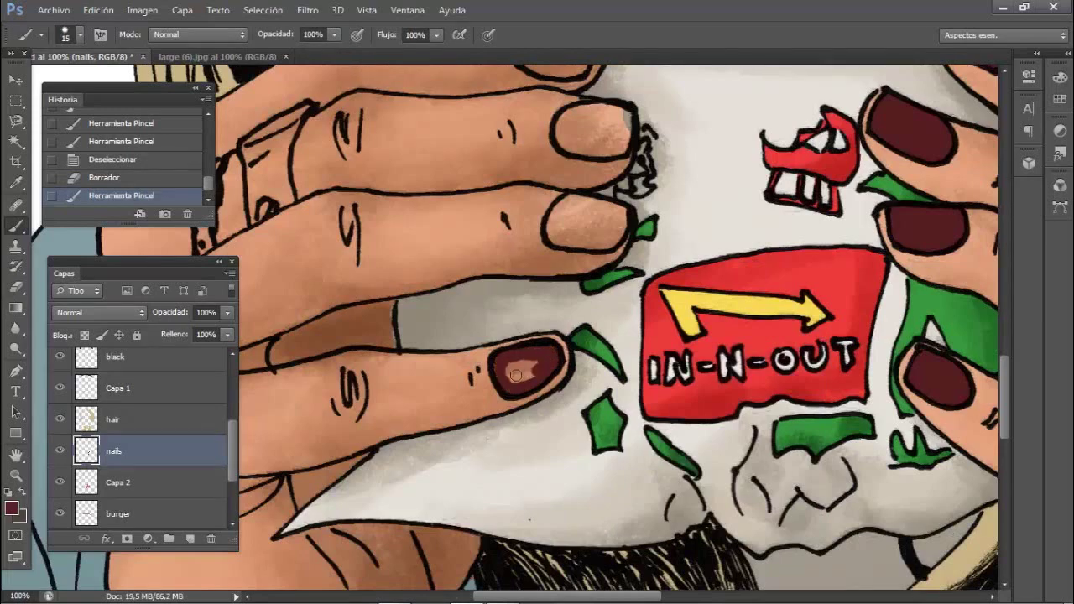
Enlarge the brush to 21 px and repaint the other three nails of the ringed hand dark red
scroll(520, 378, "up", 1)
right_click(655, 298)
type("21")
key("Return")
mouse_move(560, 256)
left_mouse_down()
mouse_move(596, 291)
mouse_move(602, 269)
left_mouse_up()
scroll(593, 261, "up", 1)
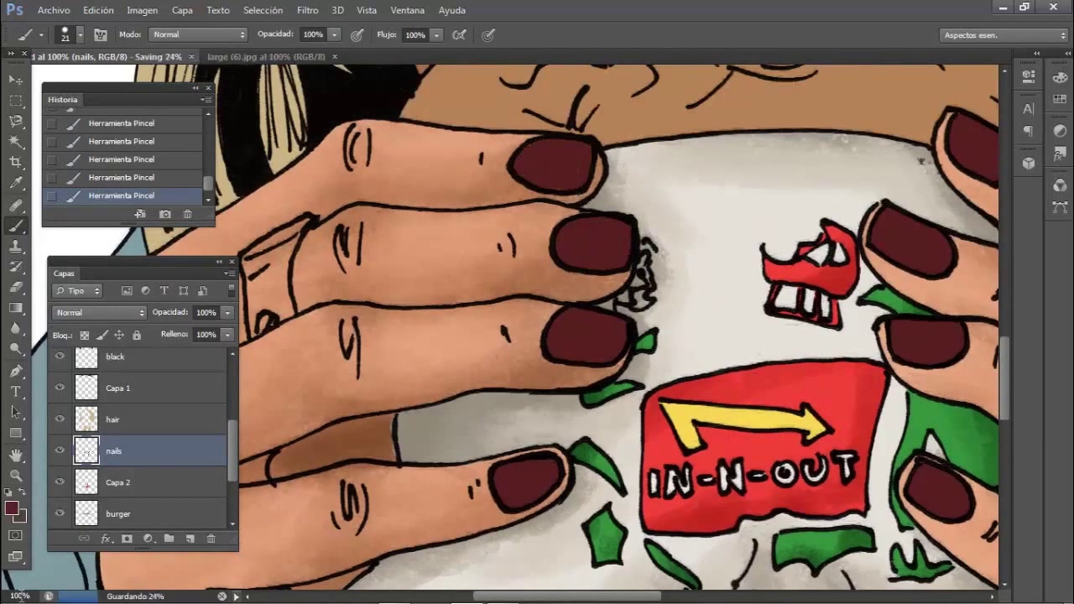
Sample the burger bun's colour and set the foreground colour to the darker brown 7e532e
key("ctrl+minus")
key("ctrl+minus")
left_click(15, 182)
left_click(92, 213)
left_click(682, 218)
left_click(11, 510)
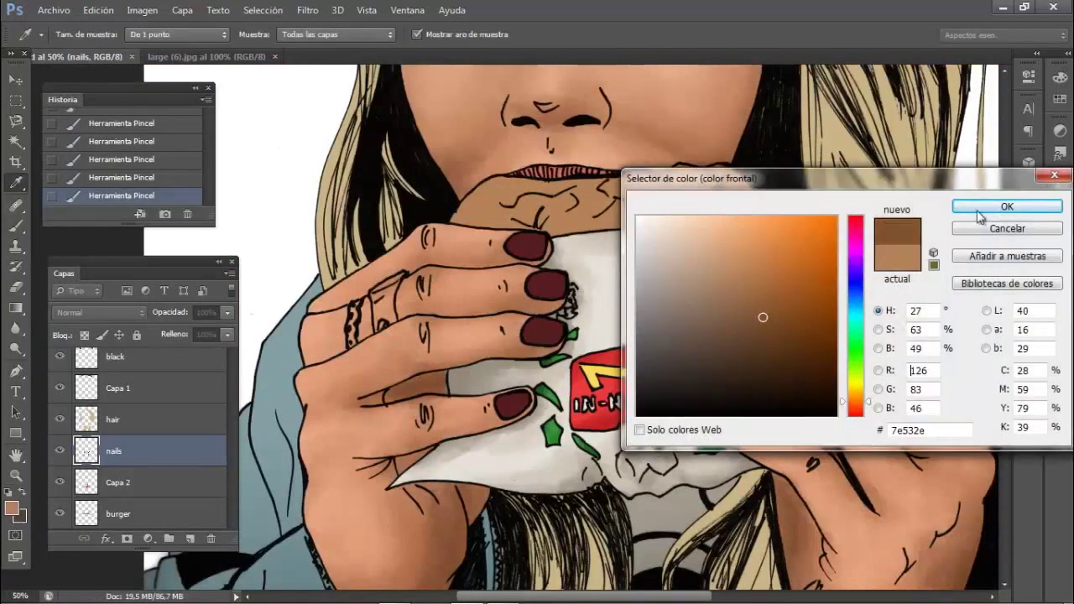
left_click(1006, 209)
Set up a textured 58 px brush at 37% opacity for shading the bun
left_click(15, 224)
left_click(92, 223)
right_click(698, 430)
key("Return")
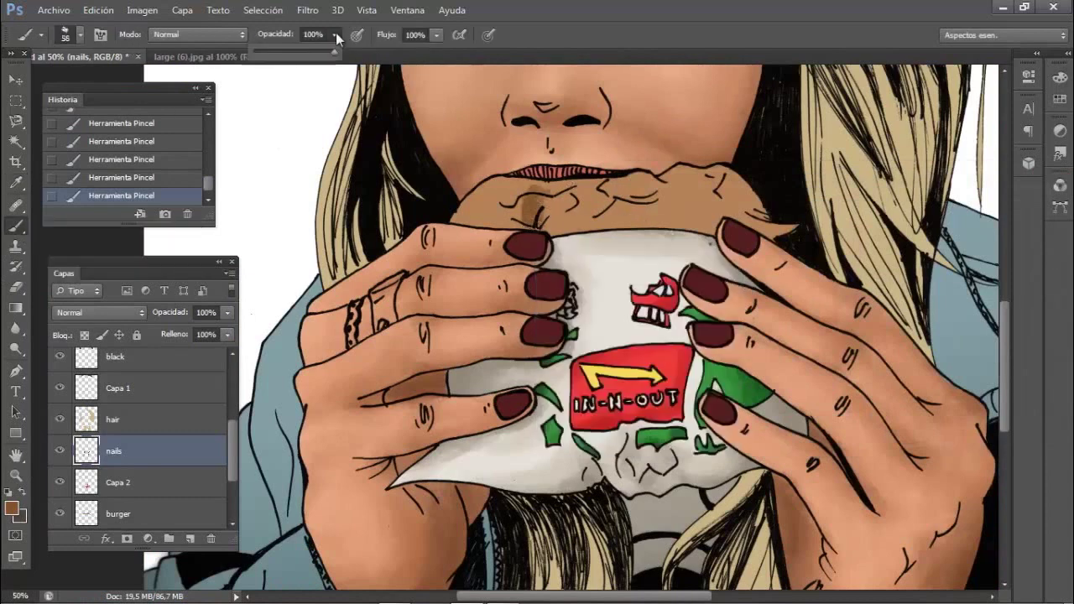
key("3")
key("7")
Try to shade the bun's folds with brown on the nails layer, and undo those strokes
left_click_drag(520, 205, 566, 209)
left_click_drag(763, 197, 663, 196)
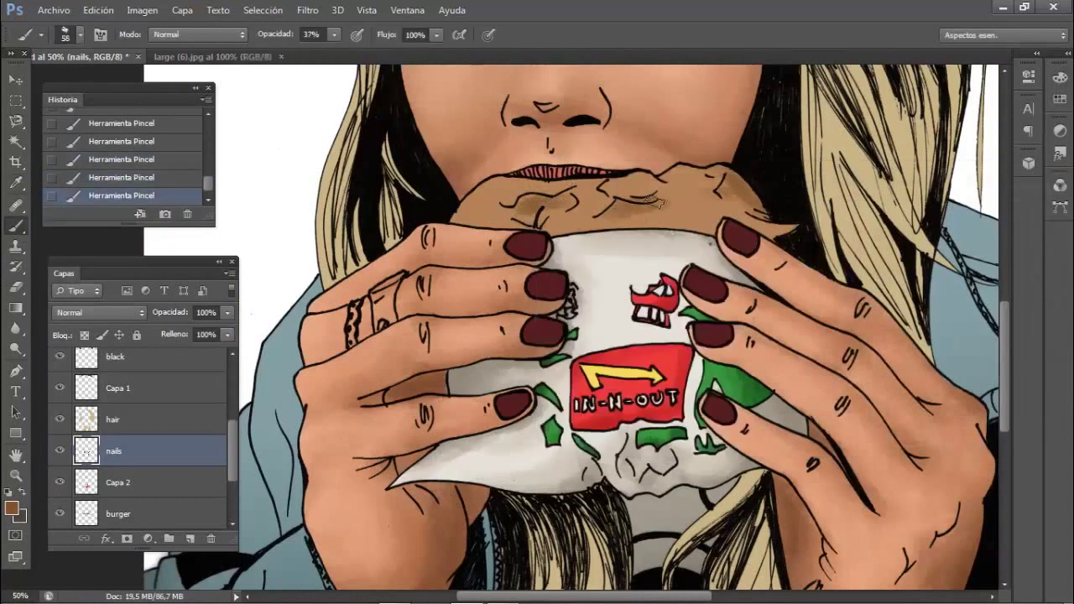
left_click(15, 141)
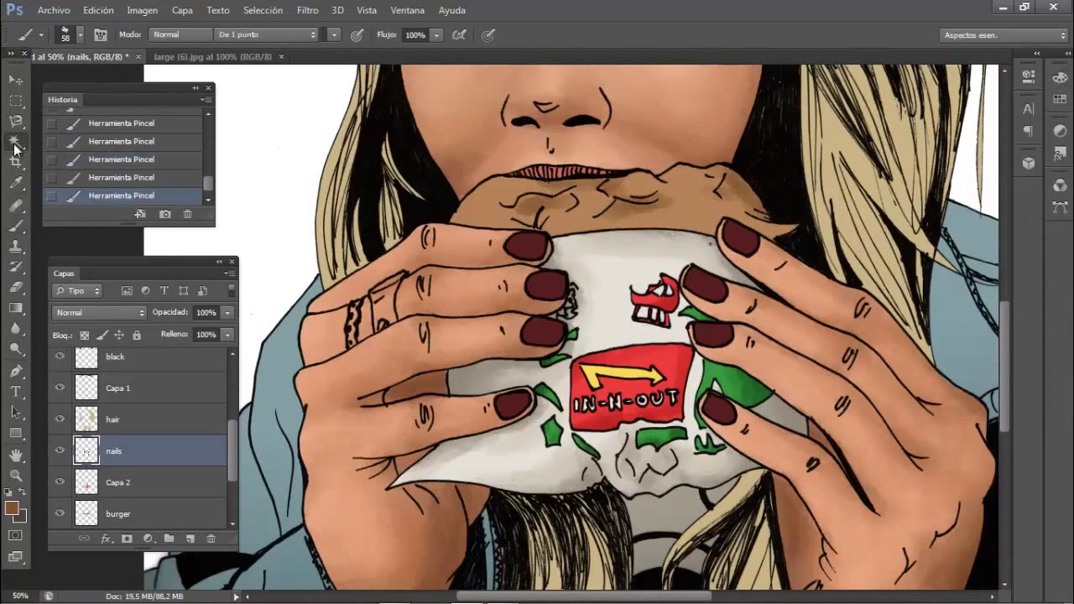
left_click(100, 160)
scroll(149, 191, "up", 5)
left_click(152, 148)
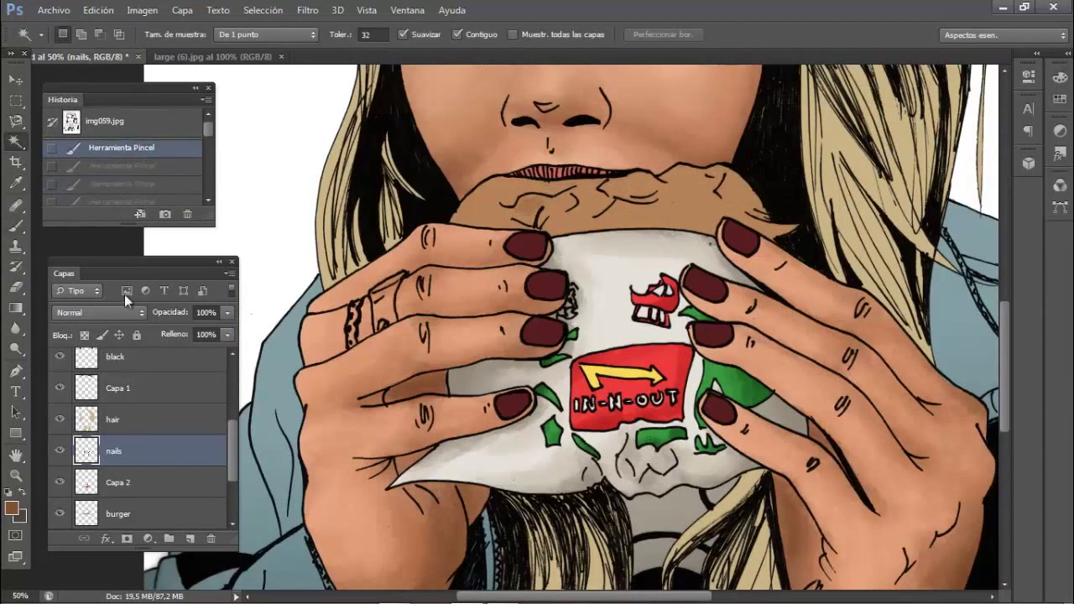
On the burger layer, select the bun with the Magic Wand and brush brown shadows along its folds and edges
scroll(119, 429, "down", 2)
left_click(119, 451)
left_click(602, 196)
key("b")
left_click_drag(553, 186, 755, 200)
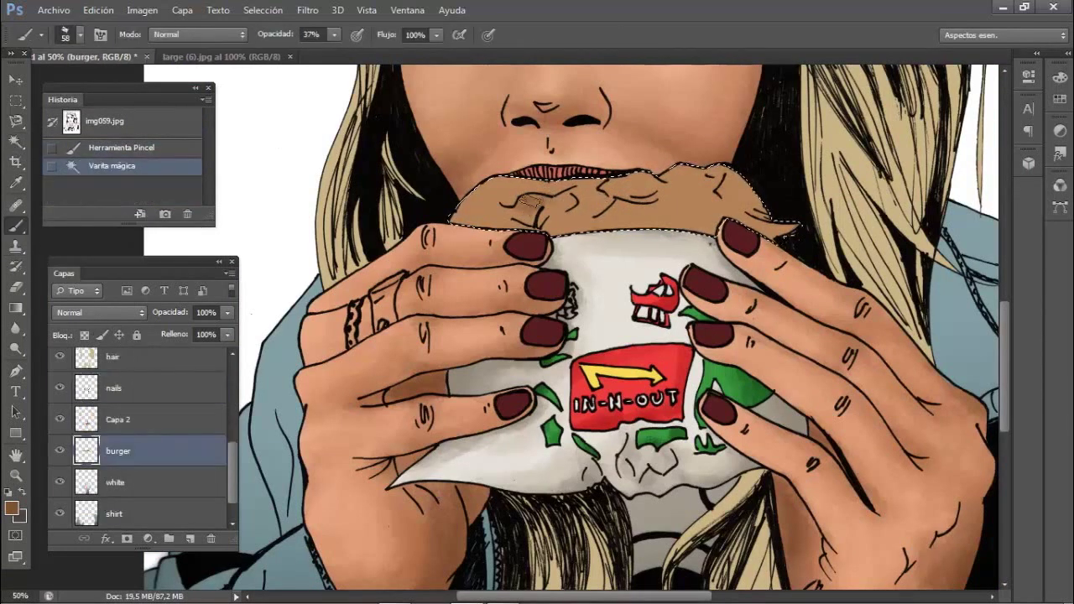
left_click_drag(654, 172, 797, 235)
mouse_move(642, 206)
left_mouse_down()
mouse_move(615, 210)
mouse_move(611, 189)
mouse_move(726, 193)
mouse_move(642, 176)
mouse_move(728, 184)
mouse_move(799, 250)
mouse_move(476, 223)
left_mouse_up()
Blend the bun's shadows with a lighter brown and add highlights between the folds in light tan
left_click(11, 507)
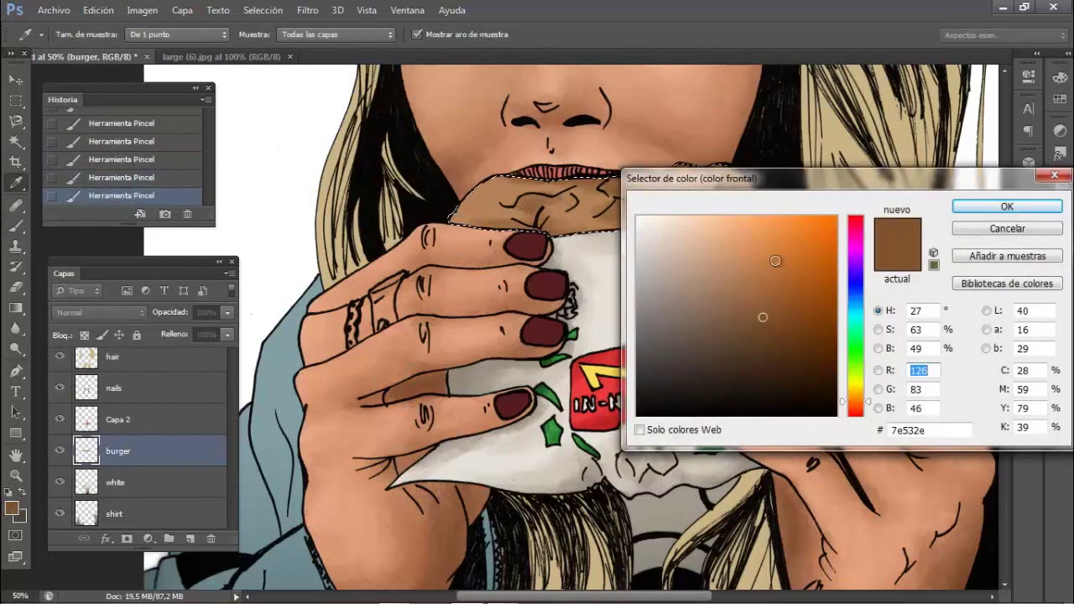
left_click(1030, 183)
mouse_move(553, 210)
left_mouse_down()
mouse_move(607, 195)
mouse_move(701, 215)
left_mouse_up()
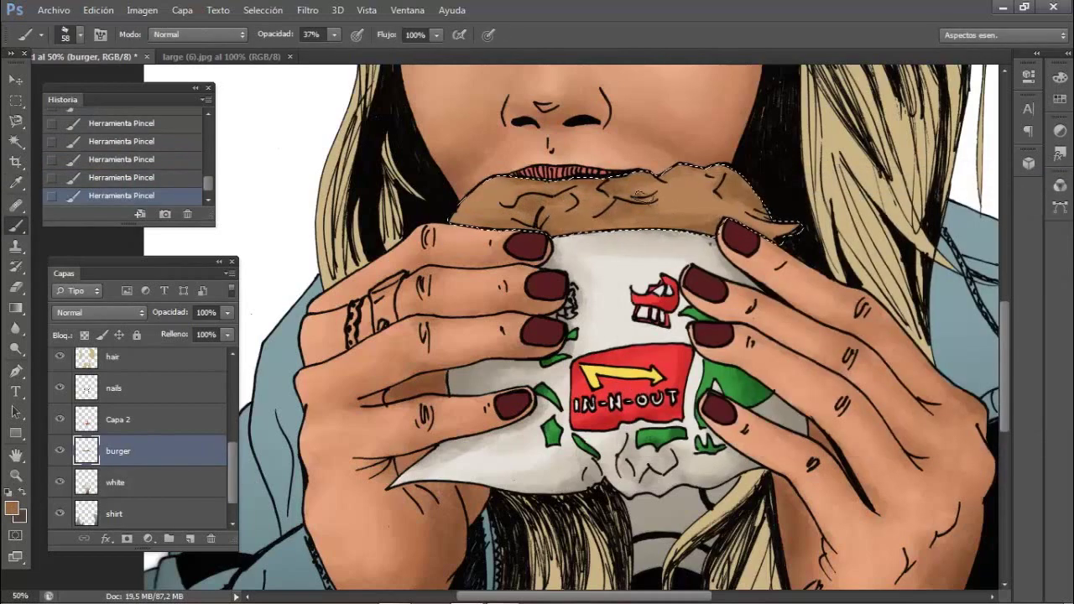
left_click(11, 506)
left_click(1002, 207)
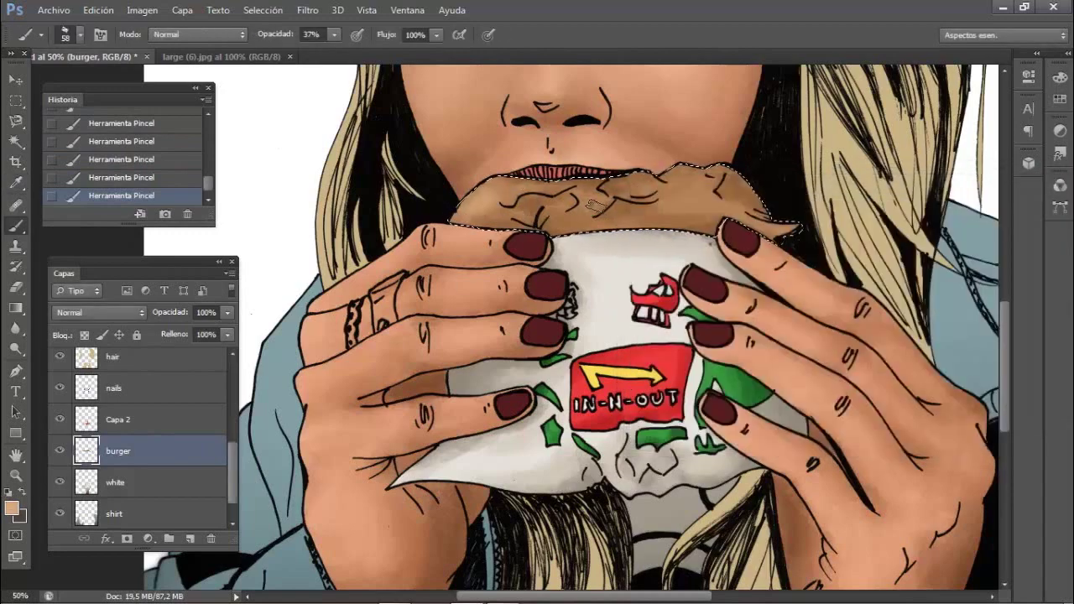
Save the document, deselect the bun, and zoom out to 25% to view the portrait
scroll(638, 382, "up", 1)
key("ctrl+s")
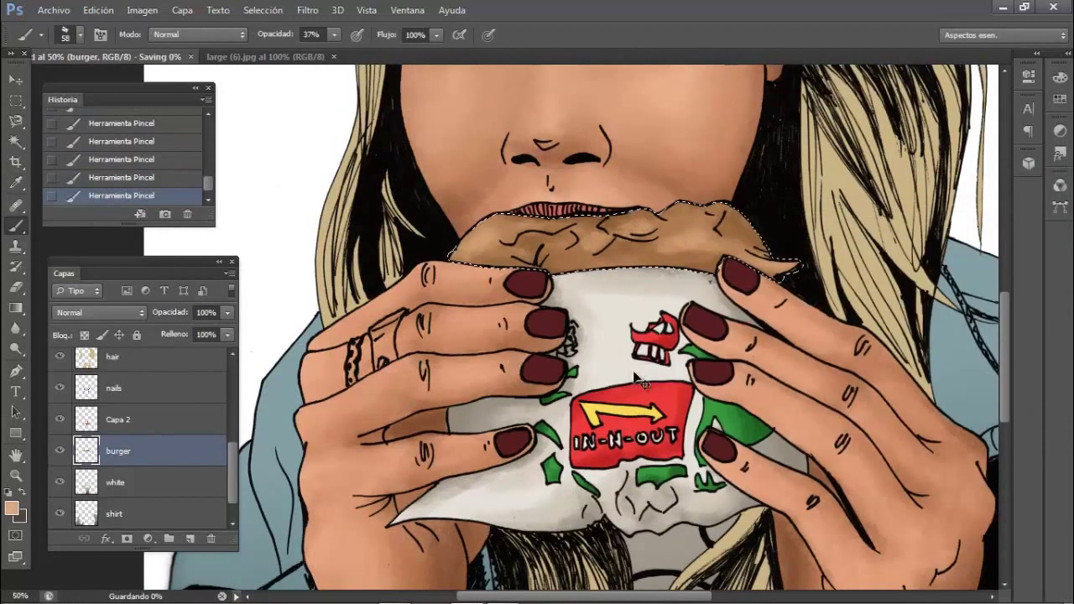
key("ctrl+d")
scroll(637, 382, "down", 5)
type("5")
key("Return")
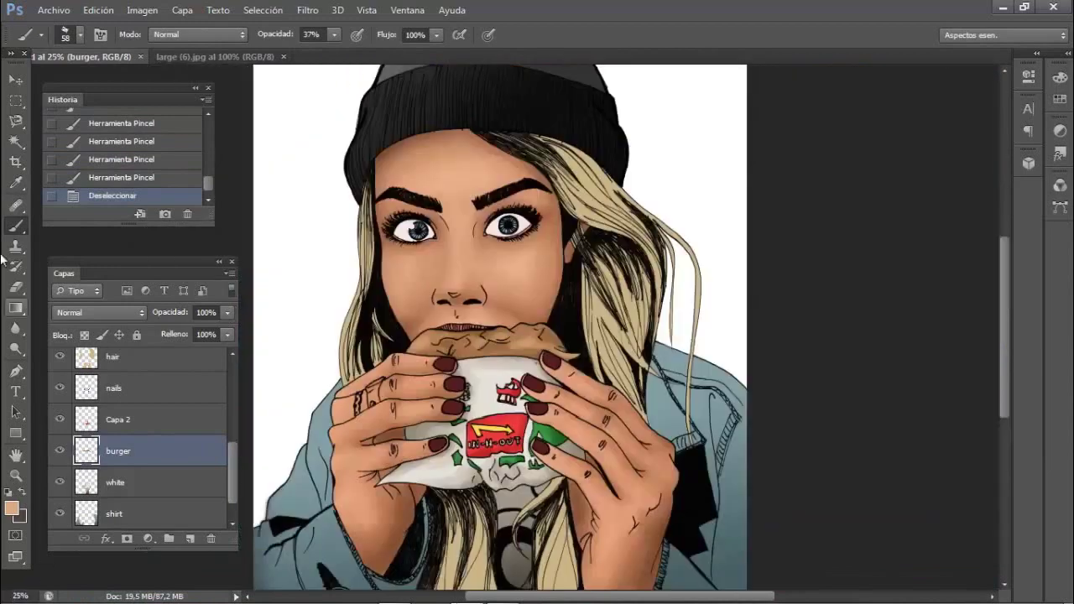
On the hair layer, select all the blonde hair sections with the Magic Wand
left_click(16, 141)
left_click(84, 153)
left_click(112, 356)
left_click(562, 379)
left_click(562, 379, "shift")
scroll(562, 380, "down", 3)
right_click(642, 219)
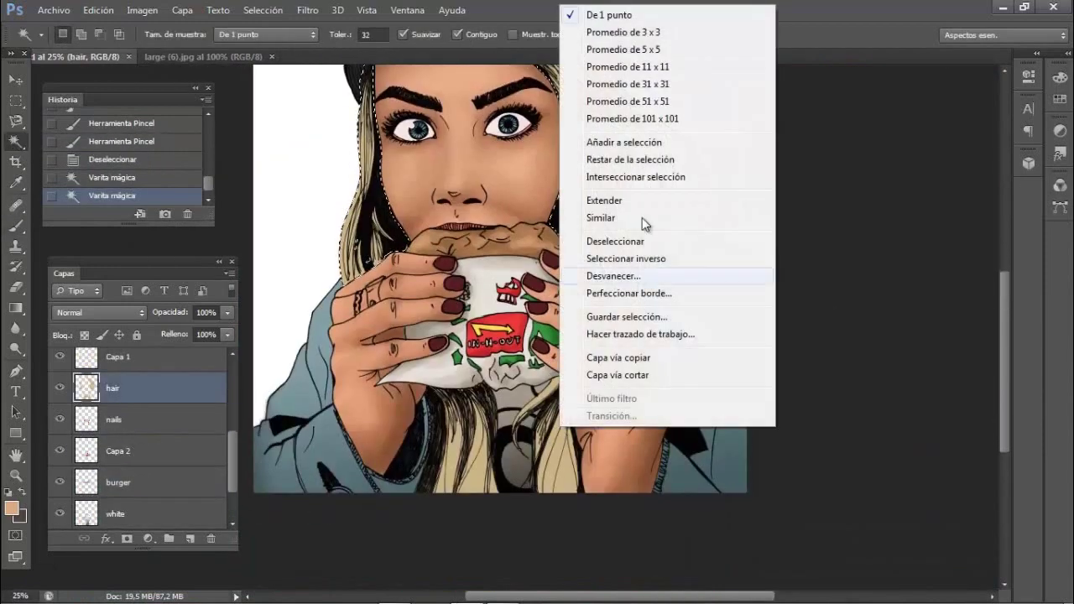
right_click(567, 186)
left_click(606, 184)
Sample the hair colour, darken it to brown 836c3b, and brush shadows through the hair at size 106
left_click(16, 183)
left_click(93, 176)
left_click(649, 129)
left_click(11, 508)
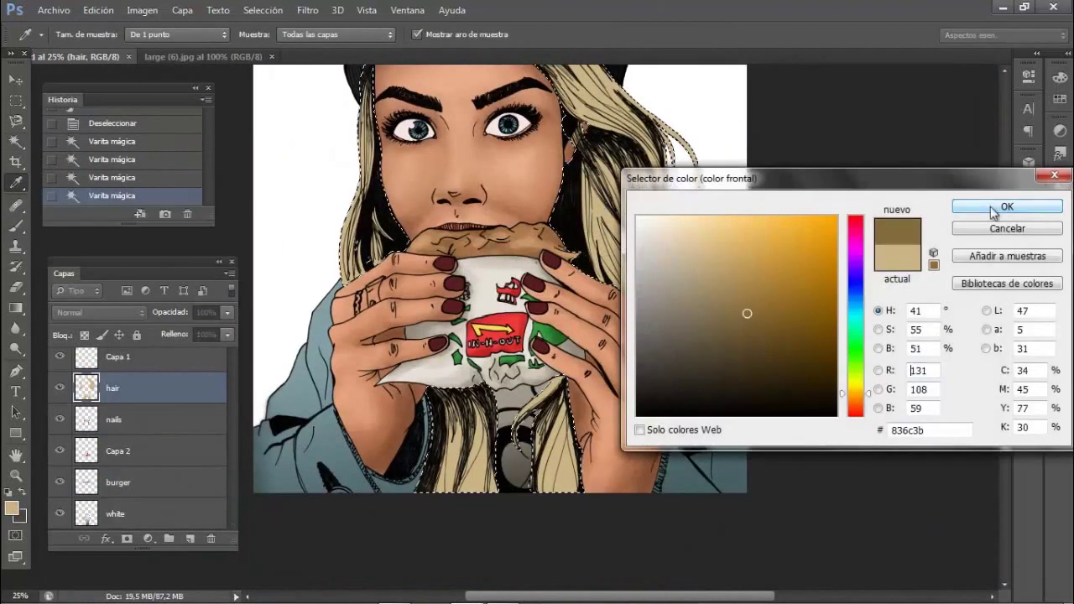
left_click(983, 211)
key("b")
scroll(588, 318, "up", 2)
right_click(520, 319)
key("Return")
mouse_move(567, 164)
left_mouse_down()
mouse_move(608, 285)
mouse_move(675, 251)
left_mouse_up()
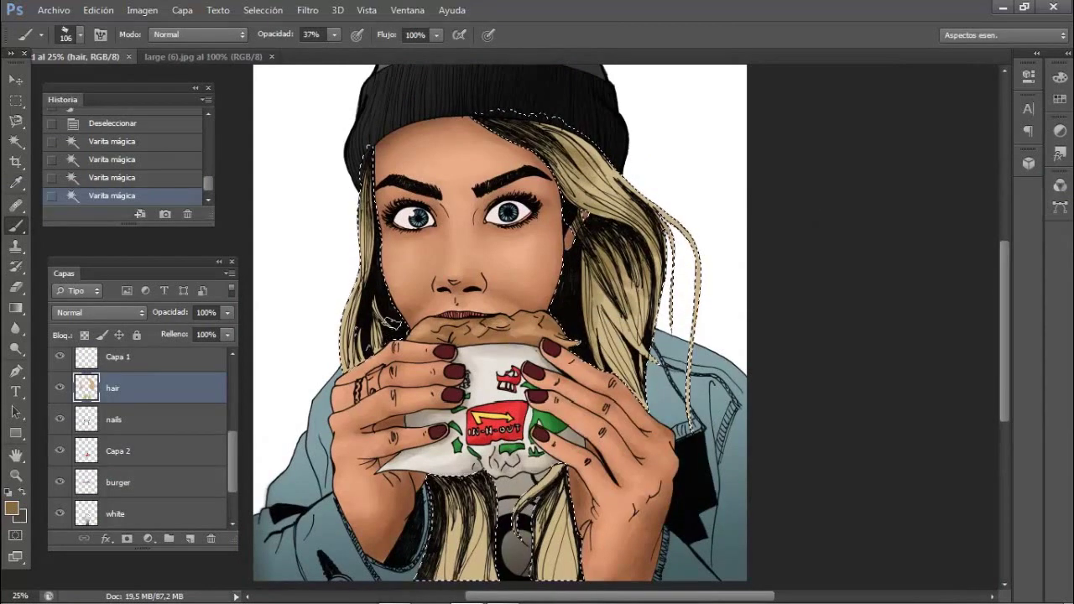
Brush light cream highlights through the hair, reducing the brush to size 25 for the finer strands
scroll(422, 550, "down", 2)
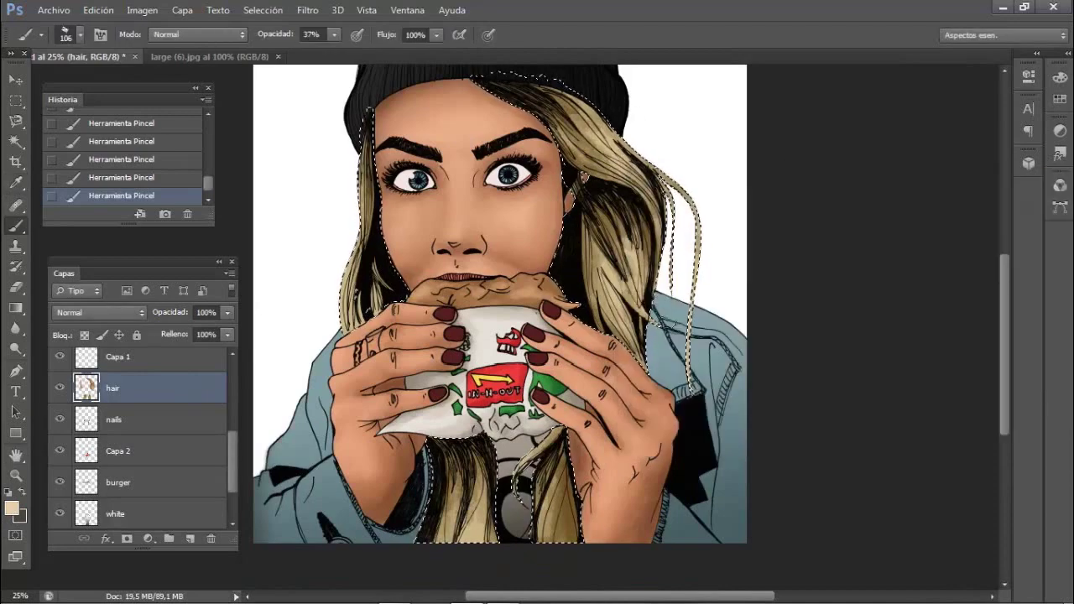
scroll(365, 277, "up", 3)
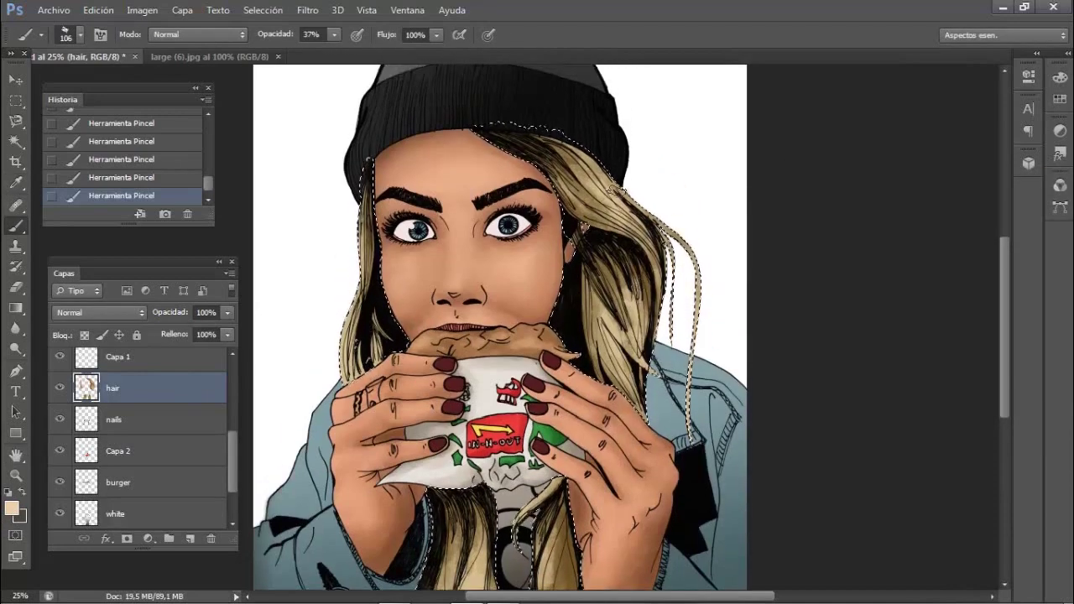
right_click(621, 267)
double_click(762, 411)
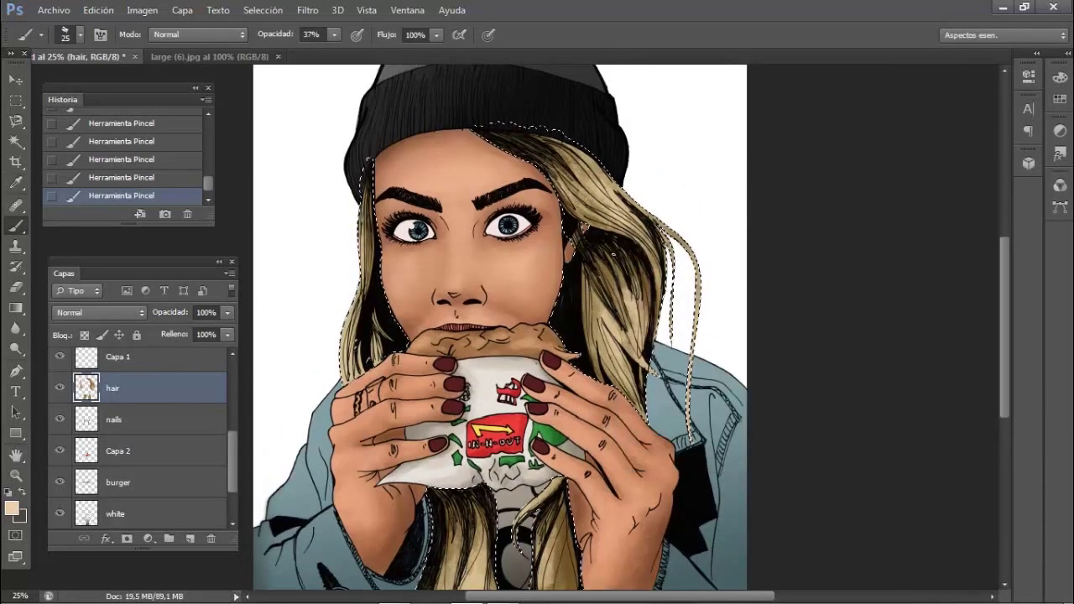
Paint fine brown strands in the hair with the size 25 brush, adjusting the brown's shade
scroll(500, 328, "down", 3)
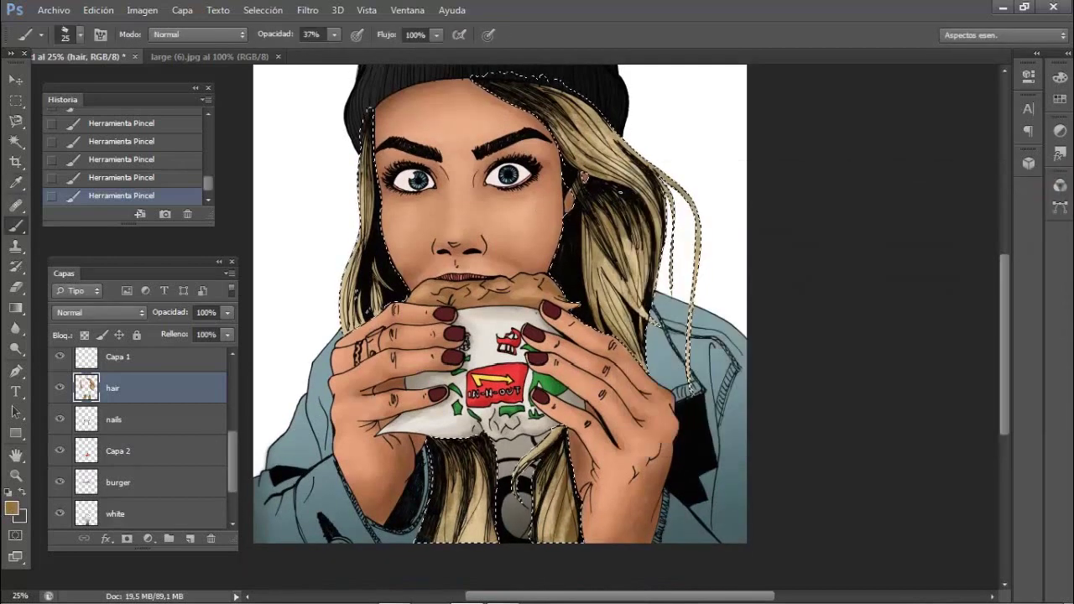
left_click(12, 507)
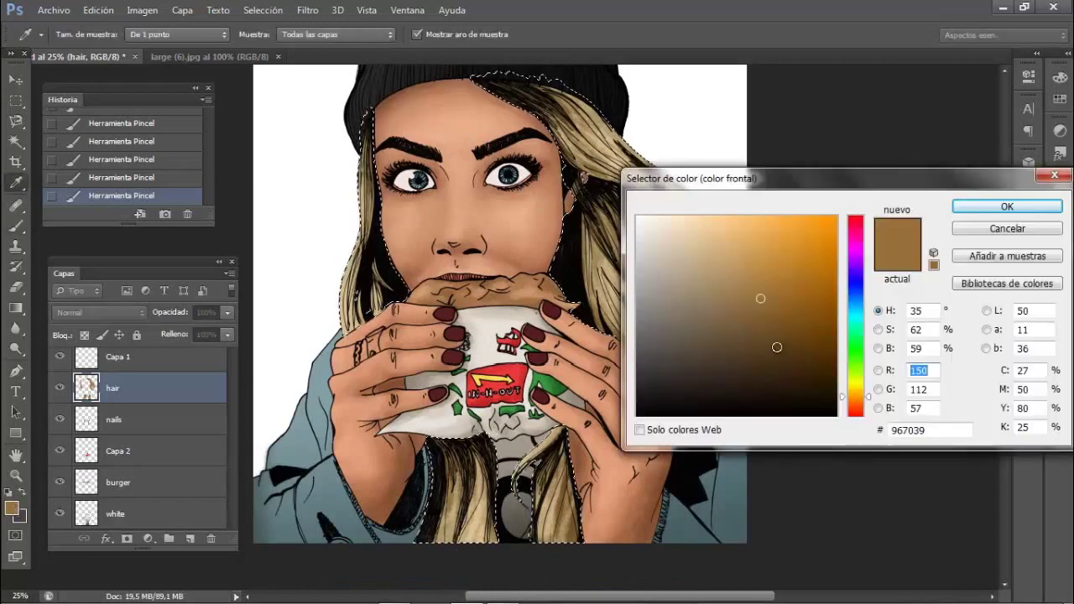
left_click(657, 191)
key("Return")
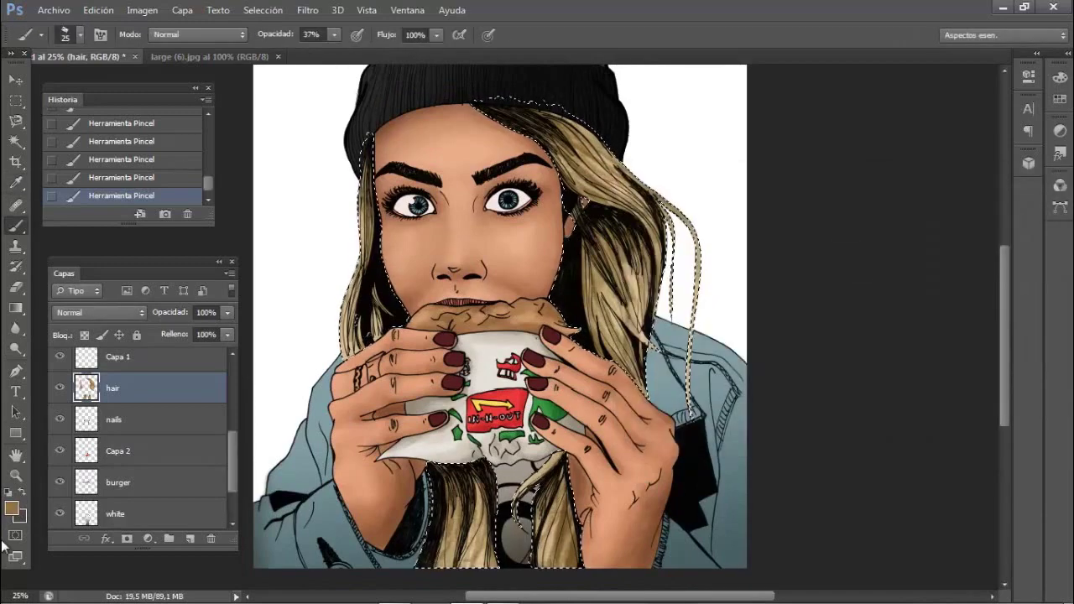
Add light tan highlights to the hair with a size 39 brush, save the document and deselect the hair
left_click(12, 508)
left_click(968, 206)
right_click(708, 298)
key("Return")
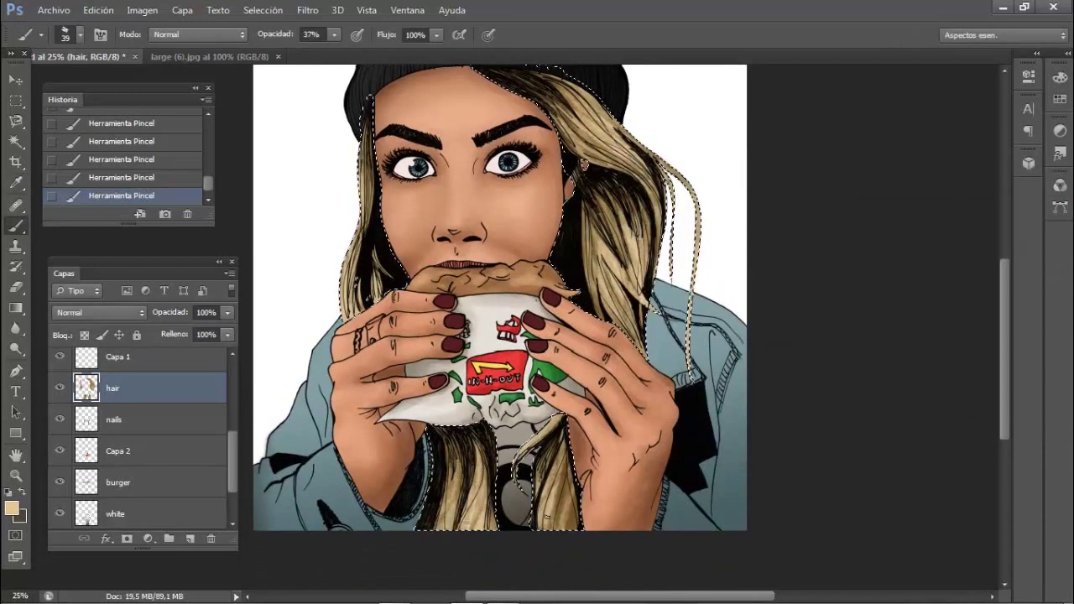
key("ctrl+s")
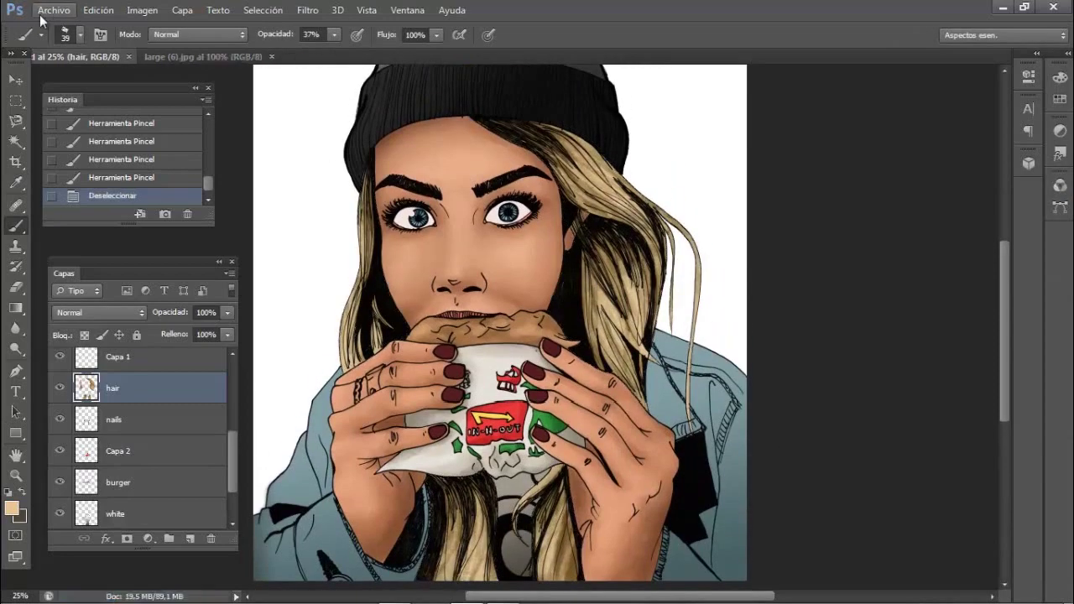
key("ctrl+d")
On the lower eyes layer, select both eye whites with the Magic Wand and brush soft pinkish-grey shadows around their edges
scroll(372, 305, "up", 5)
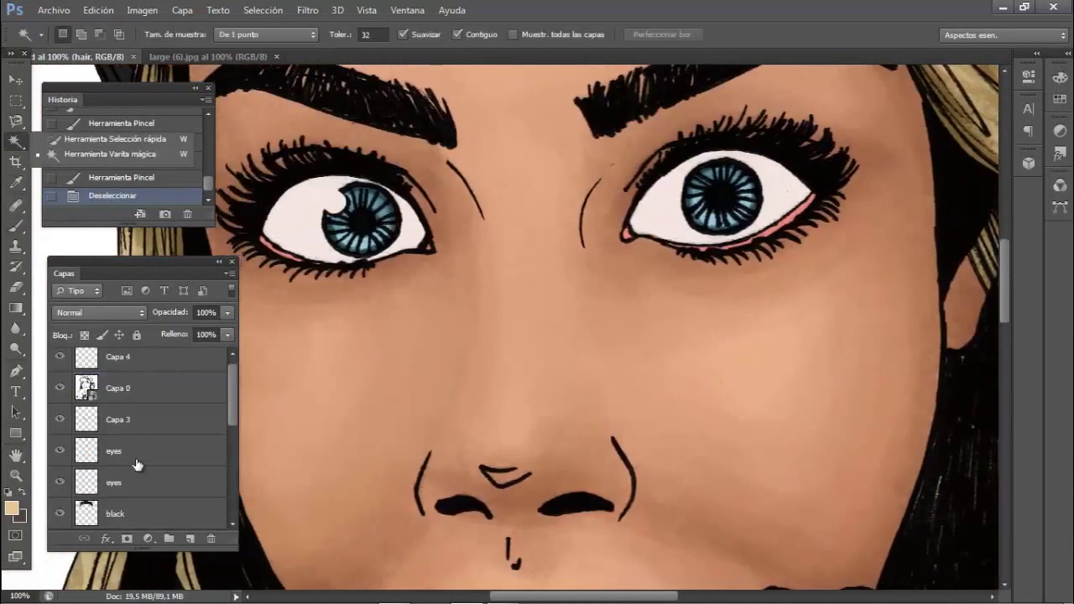
left_click(285, 222)
left_click(714, 219, "shift")
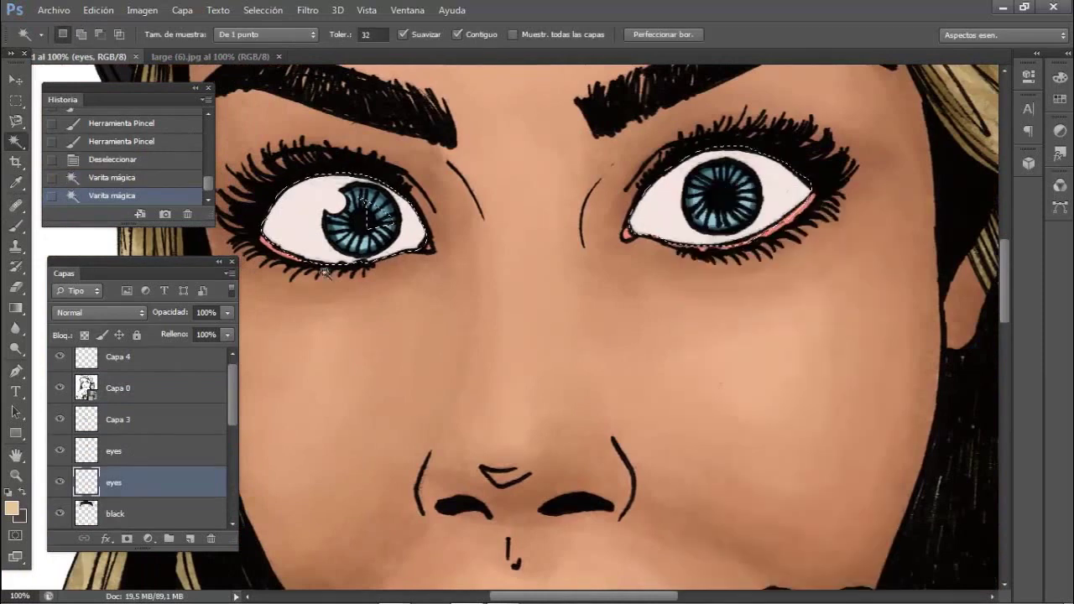
key("i")
left_click(336, 204)
left_click(11, 507)
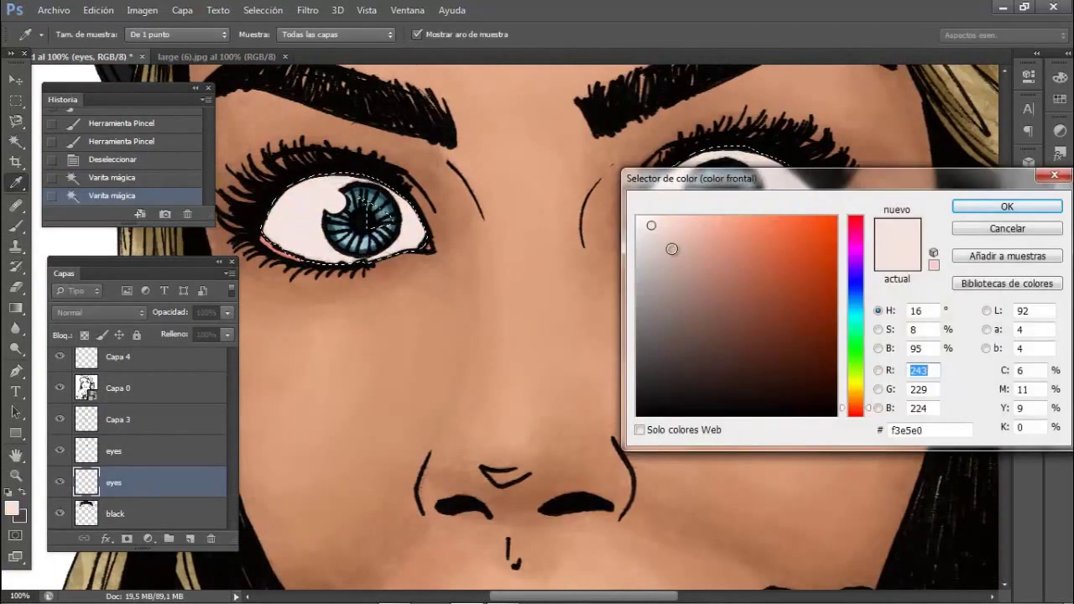
key("Return")
key("b")
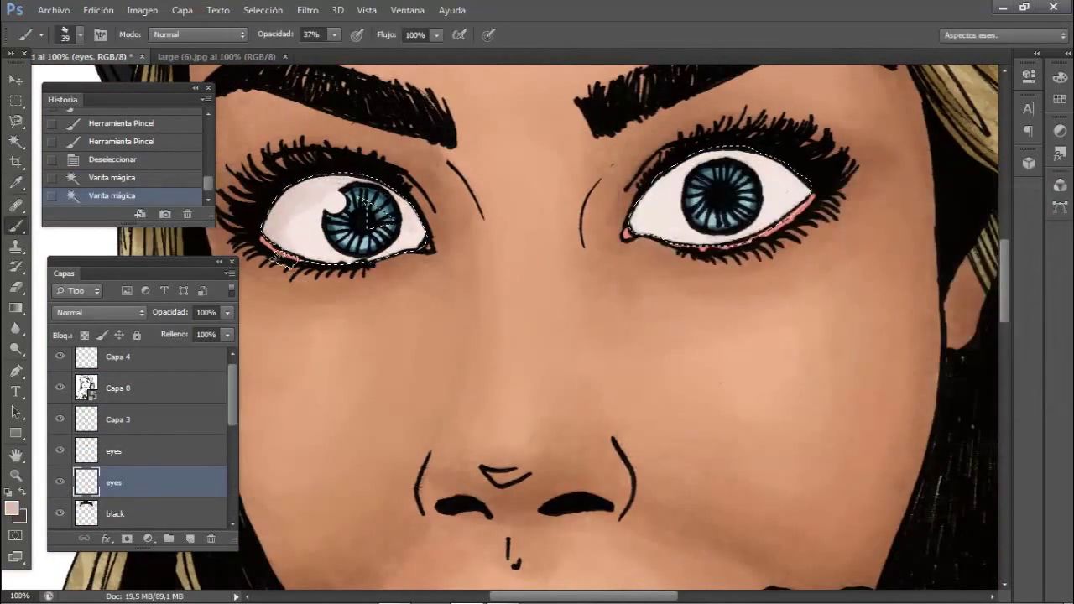
mouse_move(277, 256)
left_mouse_down()
mouse_move(394, 181)
mouse_move(428, 244)
left_mouse_up()
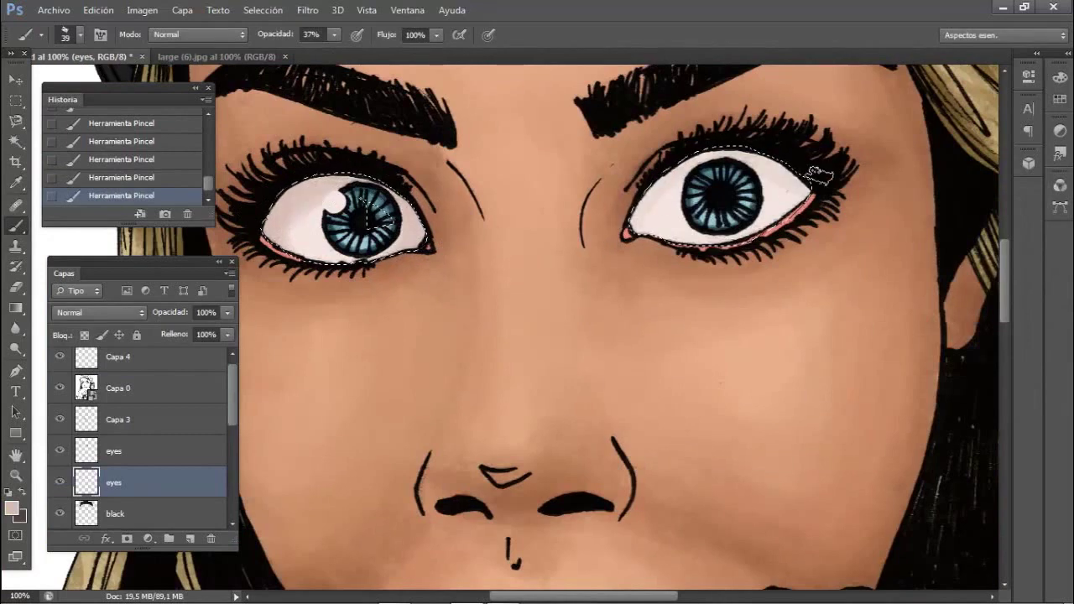
Deepen the shadows at the edges of the eye whites with colour b48f82 and deselect
left_click(11, 507)
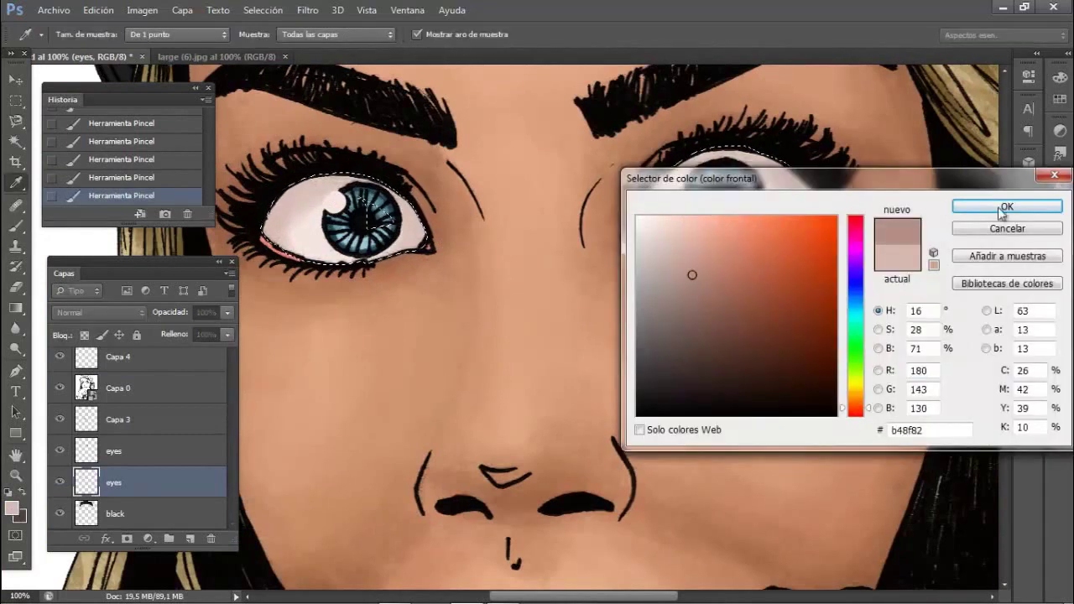
key("Return")
left_click_drag(274, 172, 432, 265)
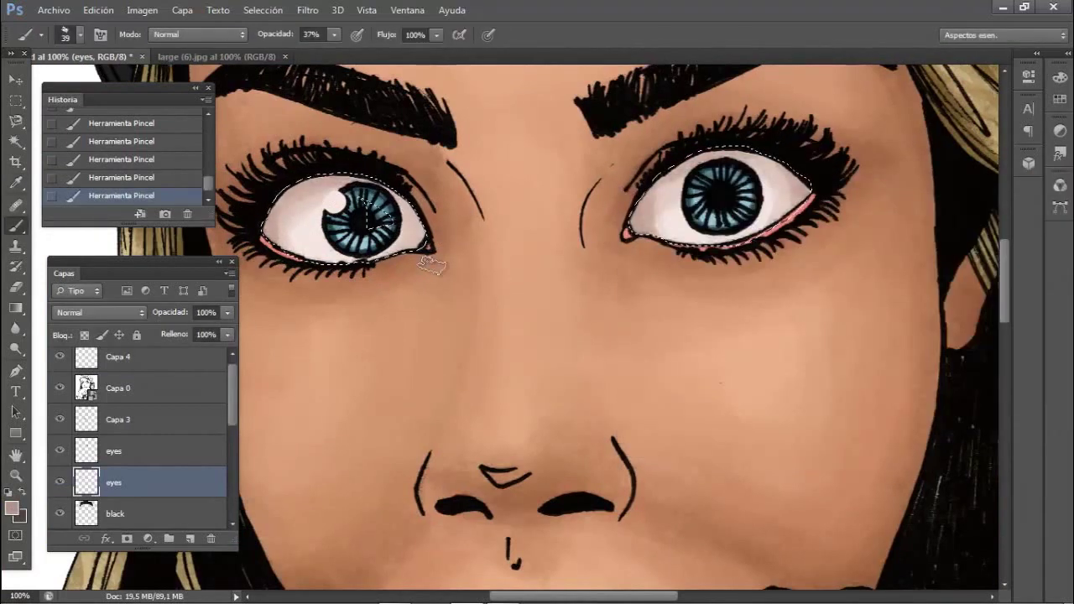
key("ctrl+d")
On layer Capa 4, brush reflections over the iris edges in the sampled eye-white colour at size 17
left_click(126, 359)
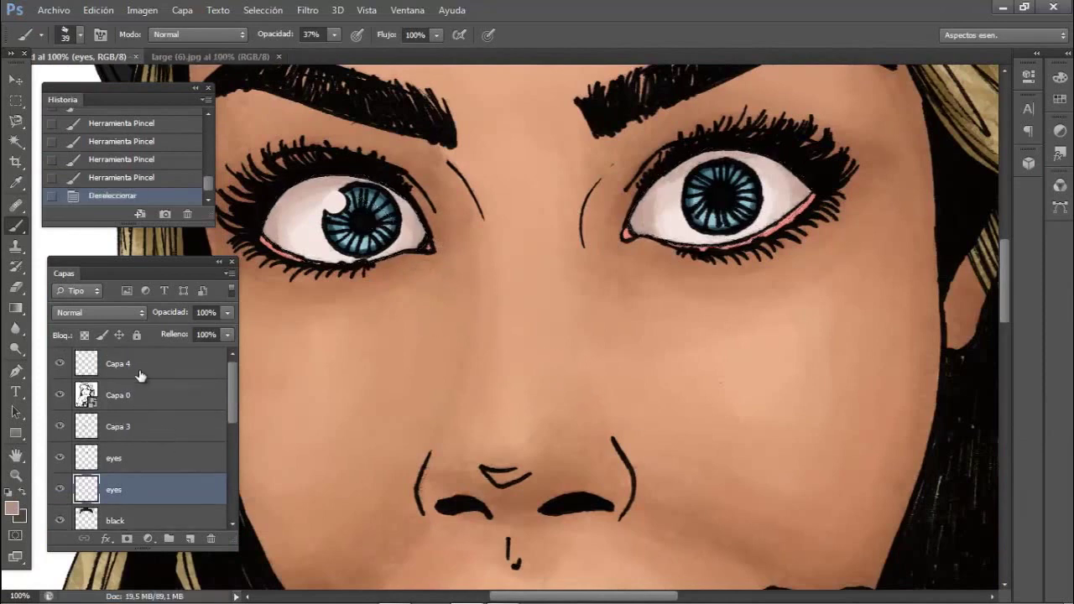
right_click(401, 296)
left_click(302, 214, "alt")
right_click(557, 319)
type("17")
key("Return")
left_click(327, 201)
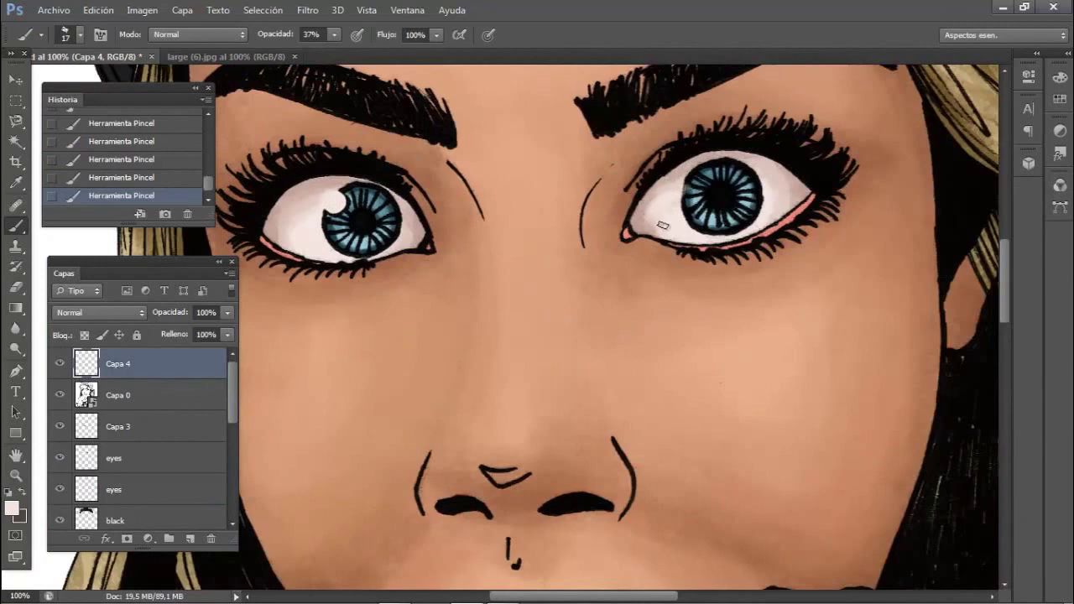
Erase the reflection from the eye nearer the loose hair and set the zoom to 25%
right_click(15, 287)
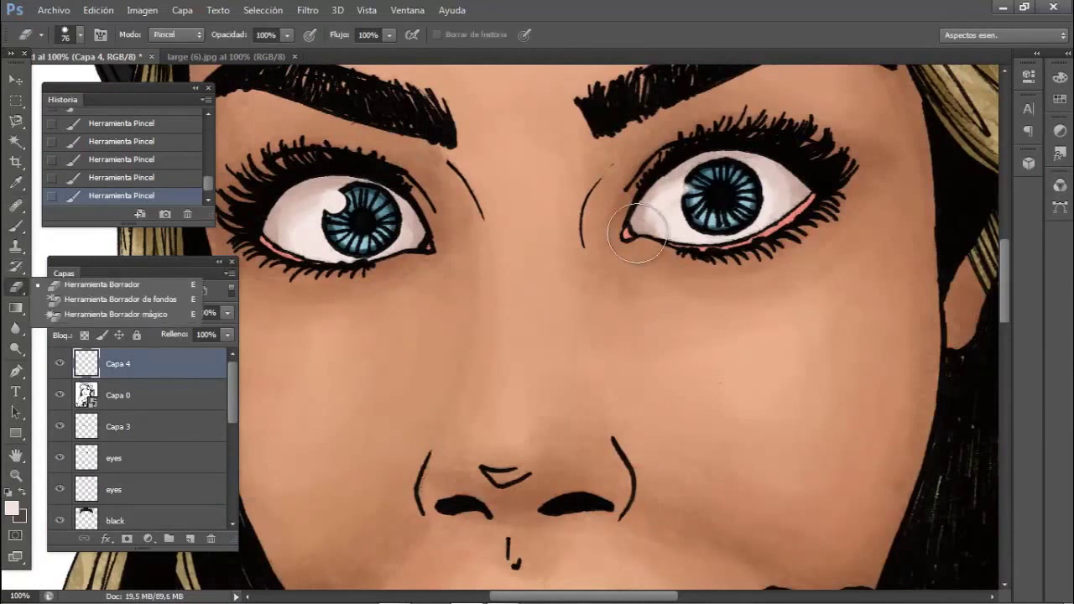
left_click(84, 285)
left_click(663, 201)
left_click(18, 595)
type("25")
key("Return")
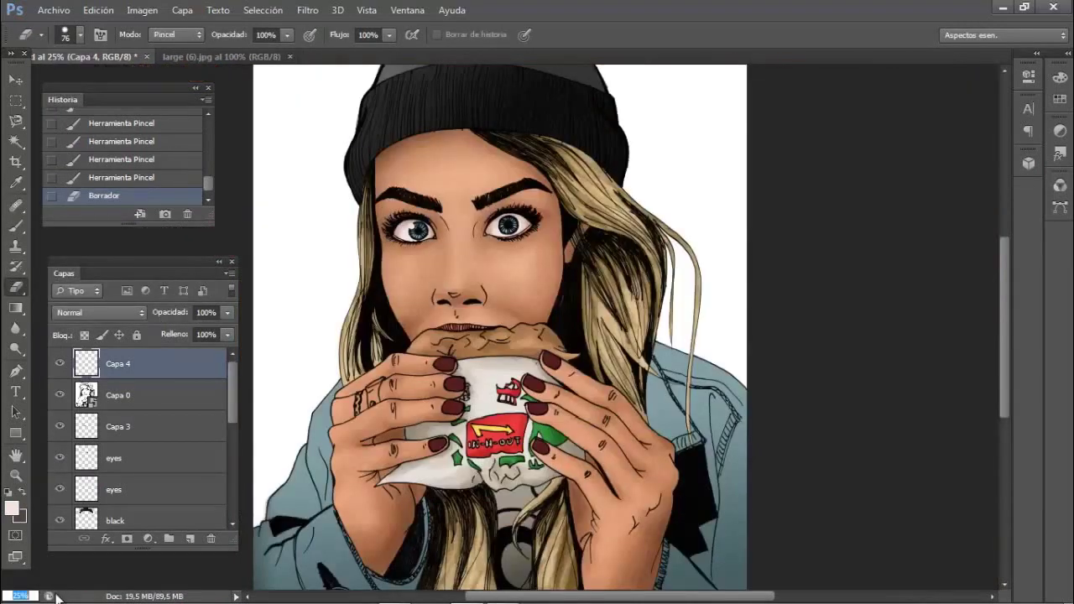
key("Return")
Repaint the reflection on that iris's inner edge with the size 17 brush, and compare the portrait with large (6).jpg
key("b")
scroll(599, 328, "up", 6)
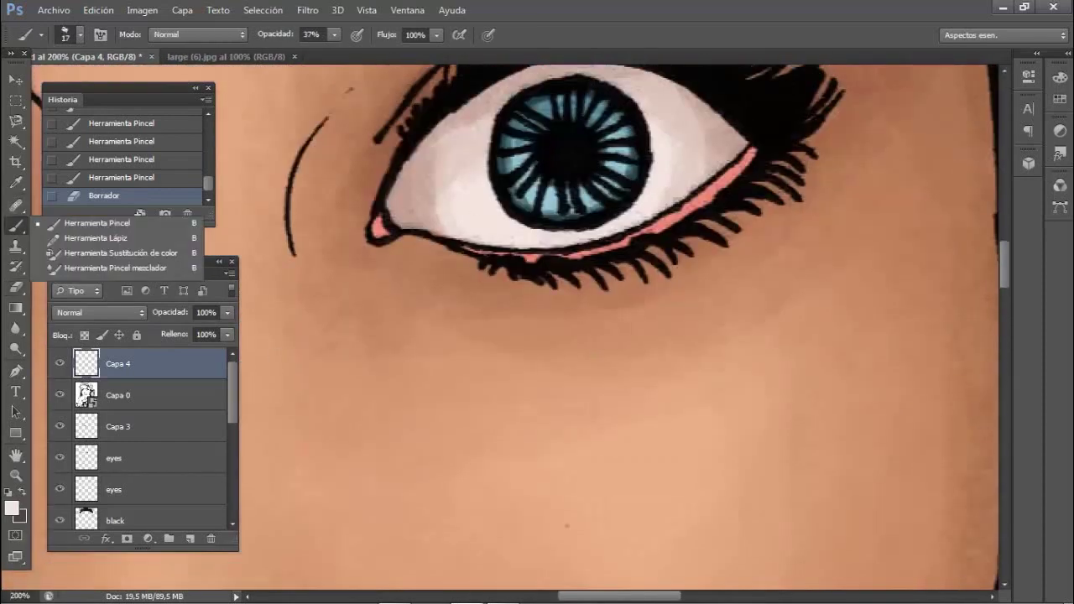
key("ctrl+minus")
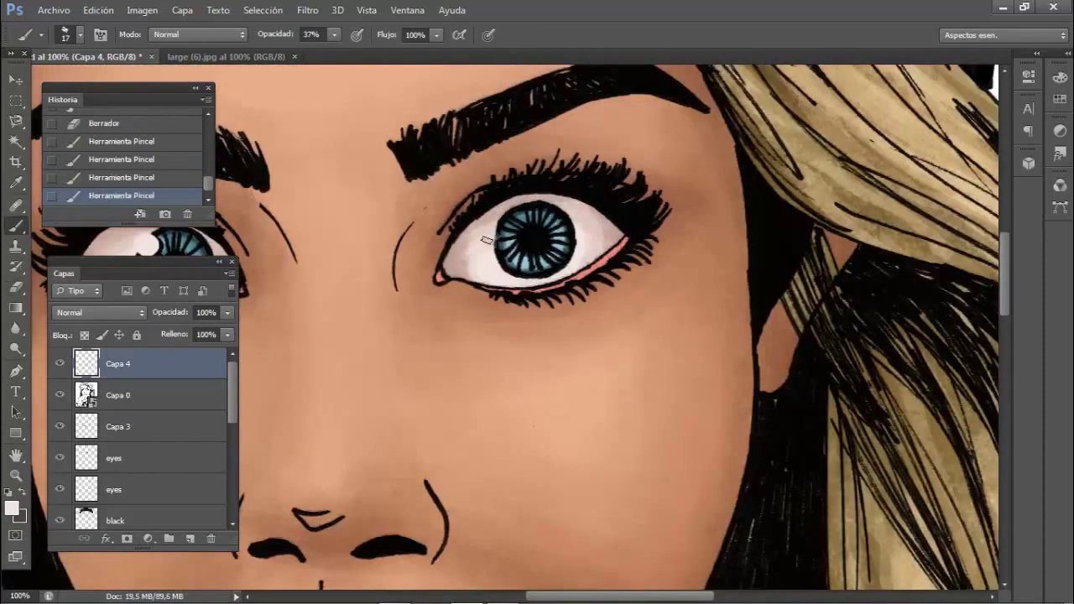
scroll(433, 287, "left", 8)
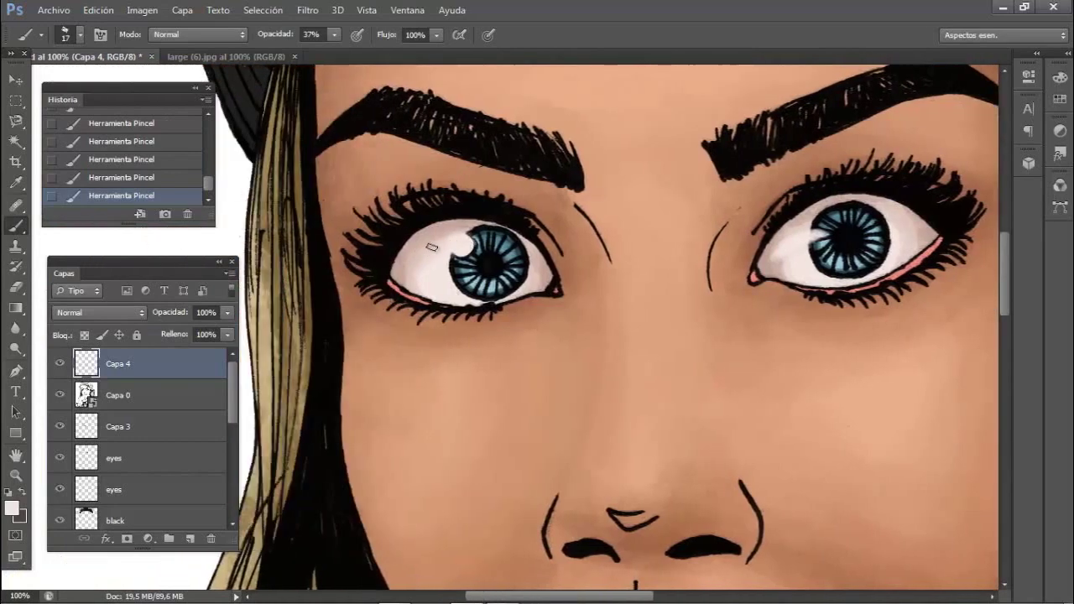
key("ctrl+0")
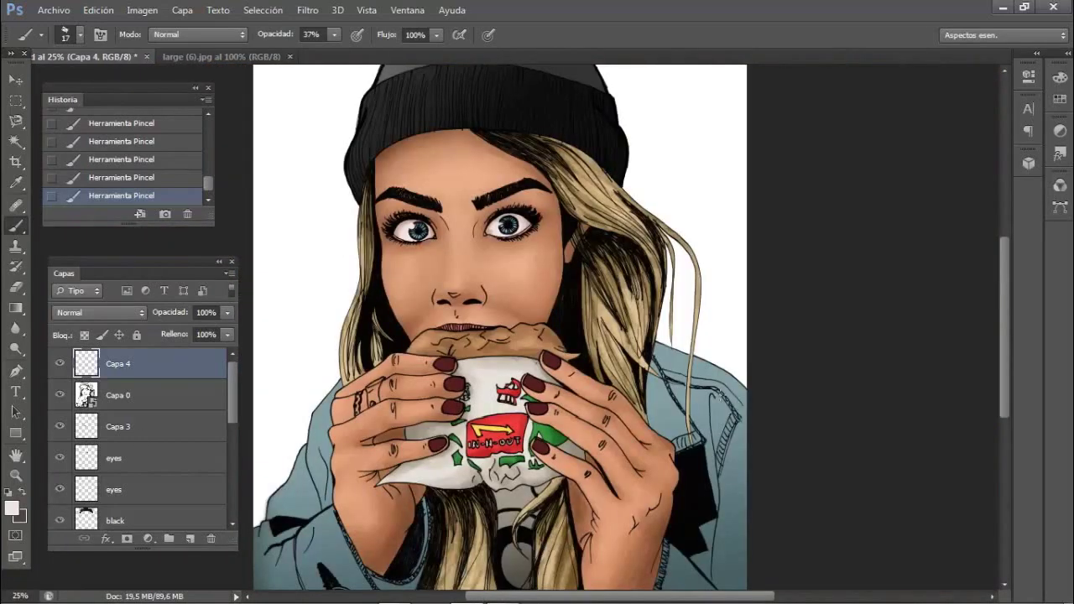
left_click(215, 56)
left_click(104, 54)
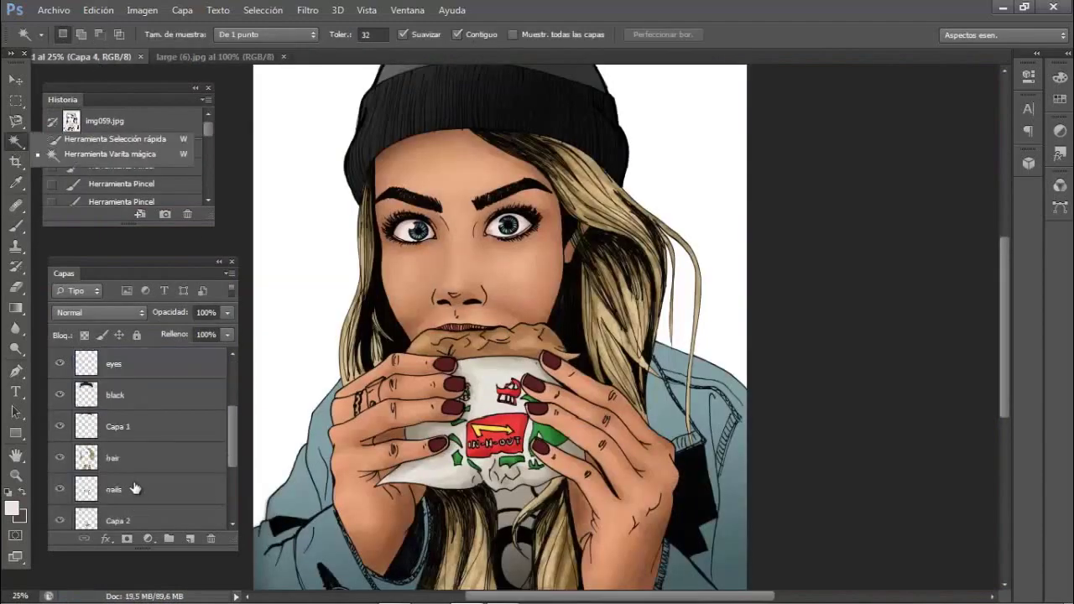
On the nails layer, select all the fingernails with the Magic Wand, adding each nail to the selection
right_click(460, 369)
left_click(561, 326)
right_click(467, 492)
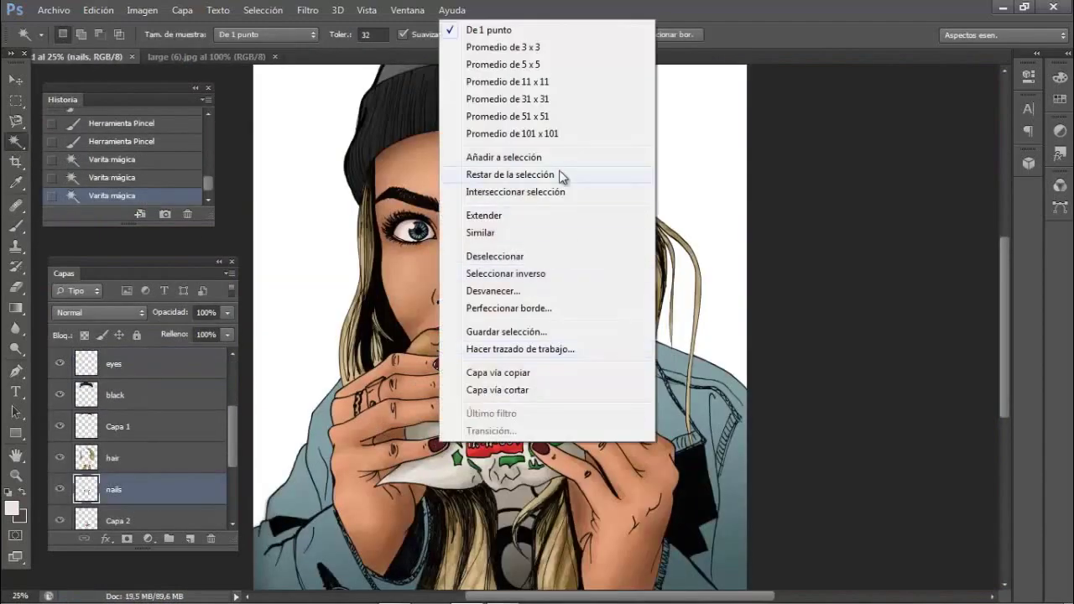
right_click(568, 184)
right_click(533, 183)
left_click(585, 319)
right_click(541, 443)
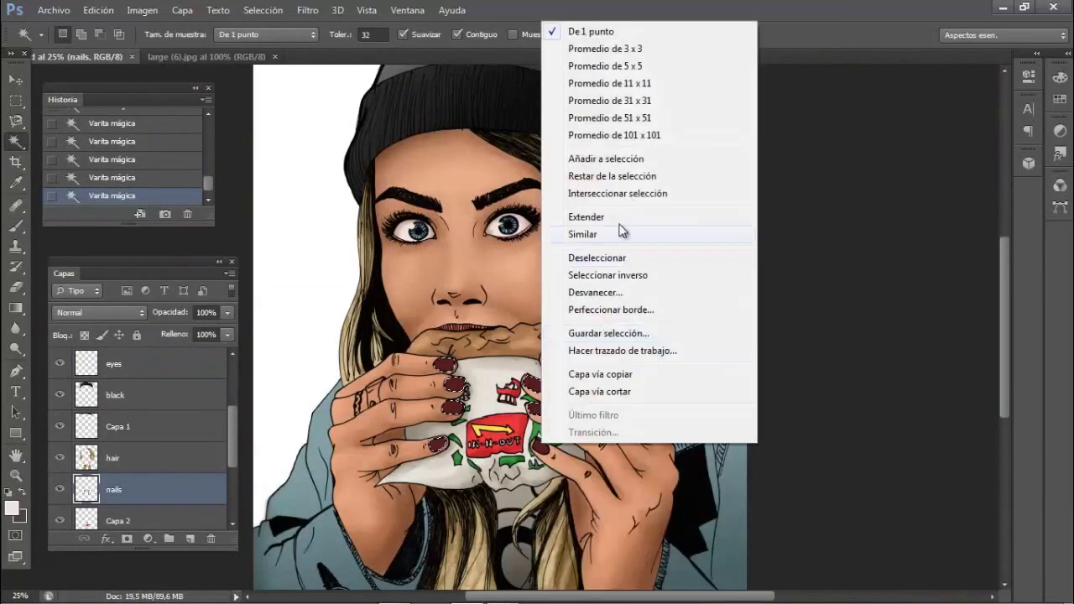
left_click(587, 158)
key("Return")
scroll(537, 327, "down", 3)
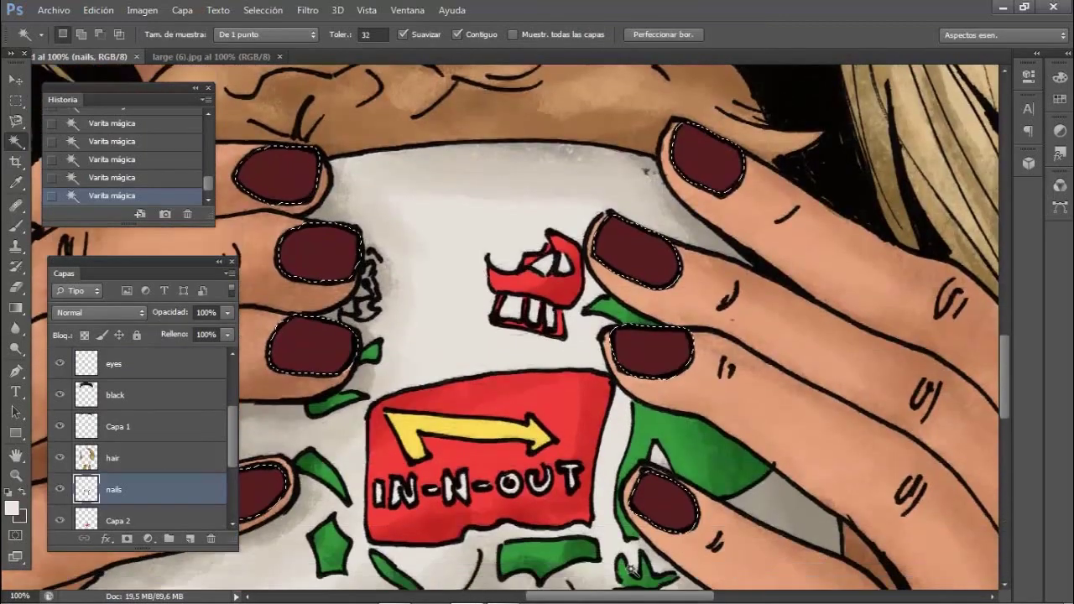
Choose a darker maroon and brush shadows along the edges of the nails at size 32
key("i")
left_click(12, 508)
left_click(1001, 207)
key("b")
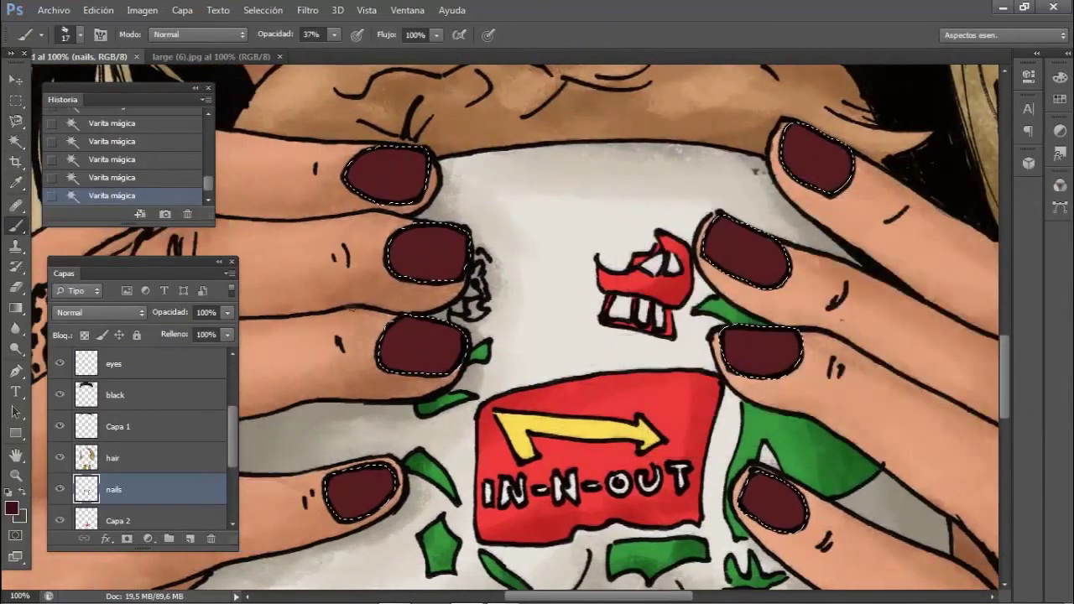
right_click(474, 208)
left_click(352, 186)
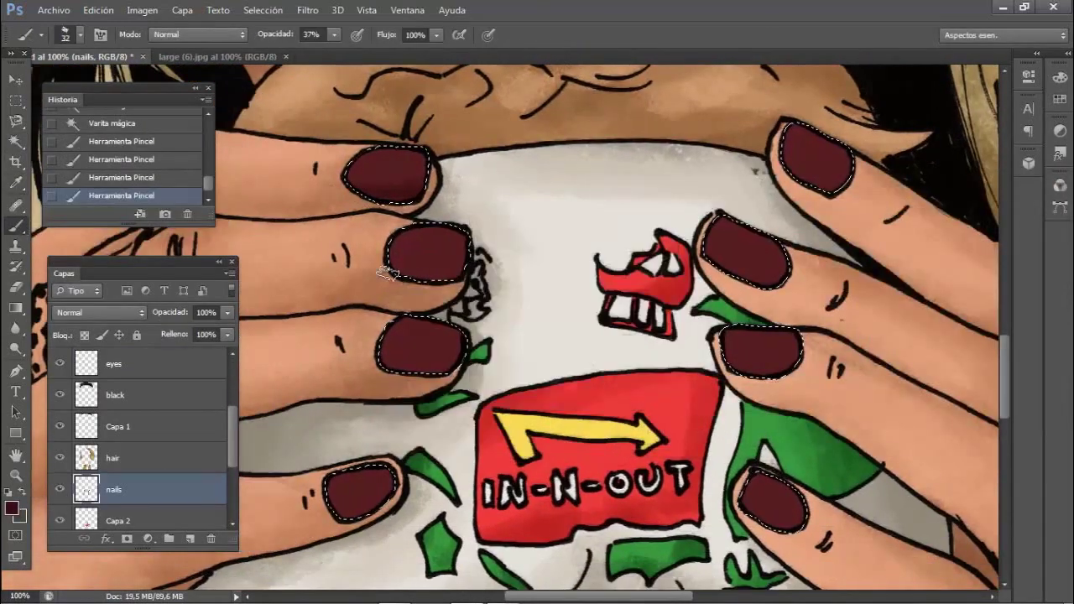
left_click_drag(384, 271, 354, 268)
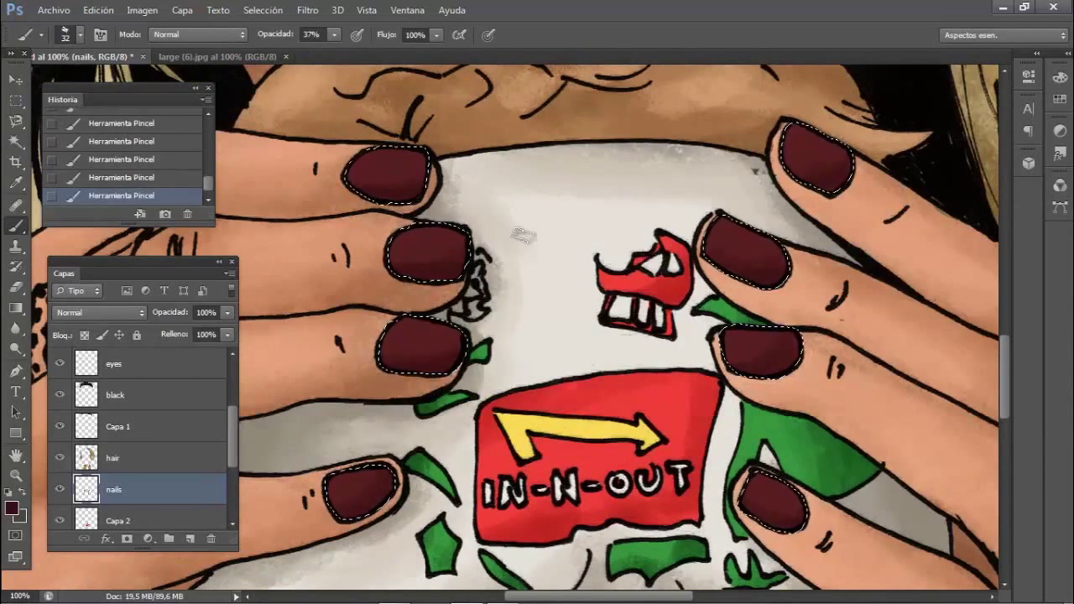
Choose a light pink and brush highlights across the middle of the nails with the size 19 brush
left_click(12, 507)
left_click(1003, 201)
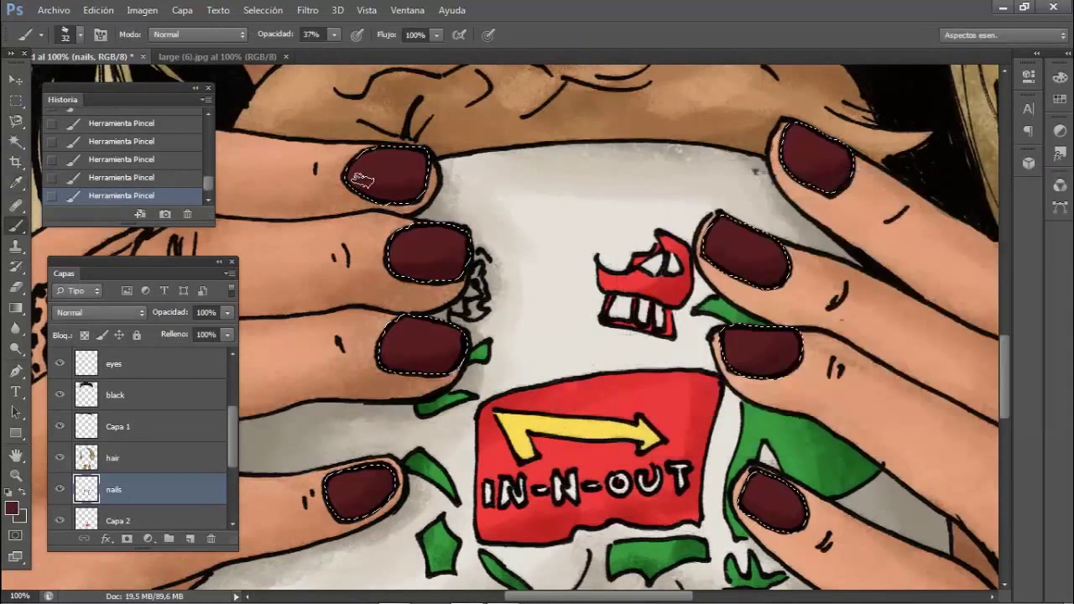
left_click(11, 507)
left_click(717, 235)
left_click(982, 206)
right_click(438, 317)
key("Escape")
right_click(414, 213)
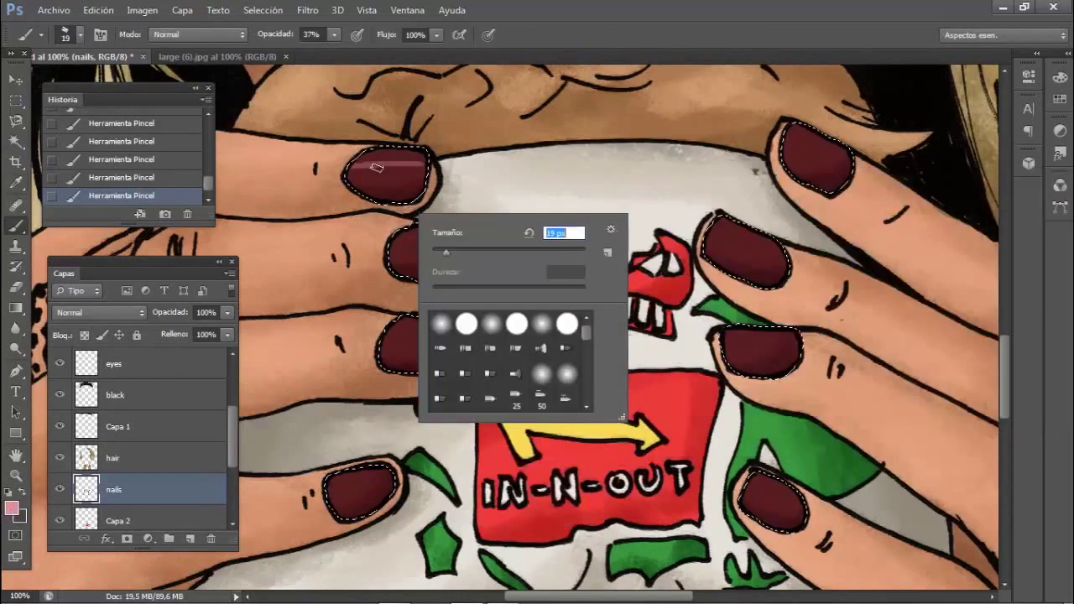
key("Return")
left_click_drag(348, 172, 424, 166)
left_click_drag(390, 248, 466, 248)
left_click_drag(379, 340, 463, 340)
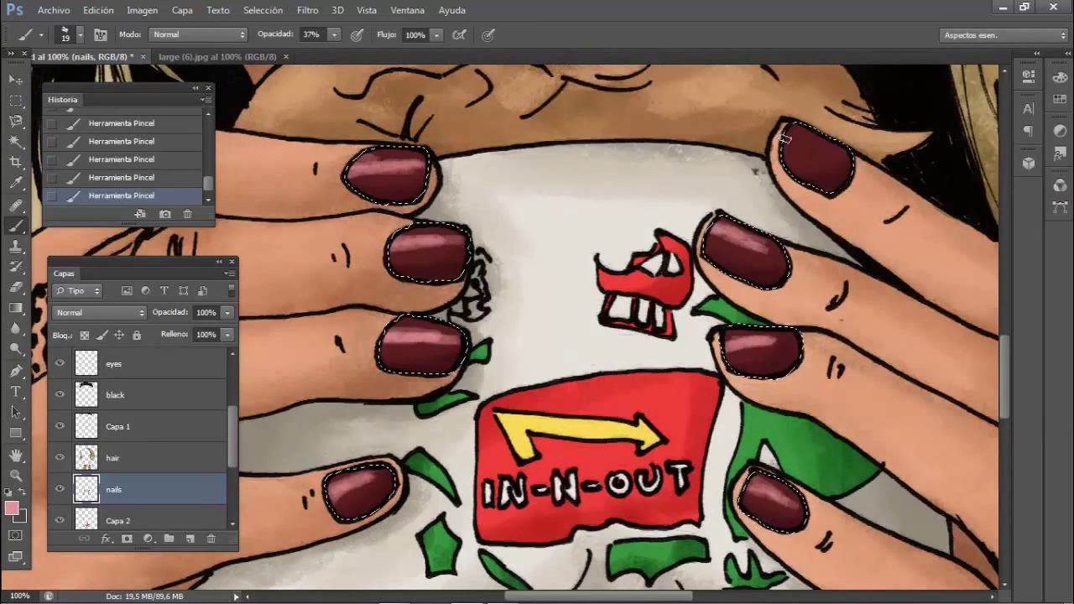
Choose a muted crimson and soften the pink highlights on the nails
left_click(12, 508)
left_click(760, 302)
left_click(965, 207)
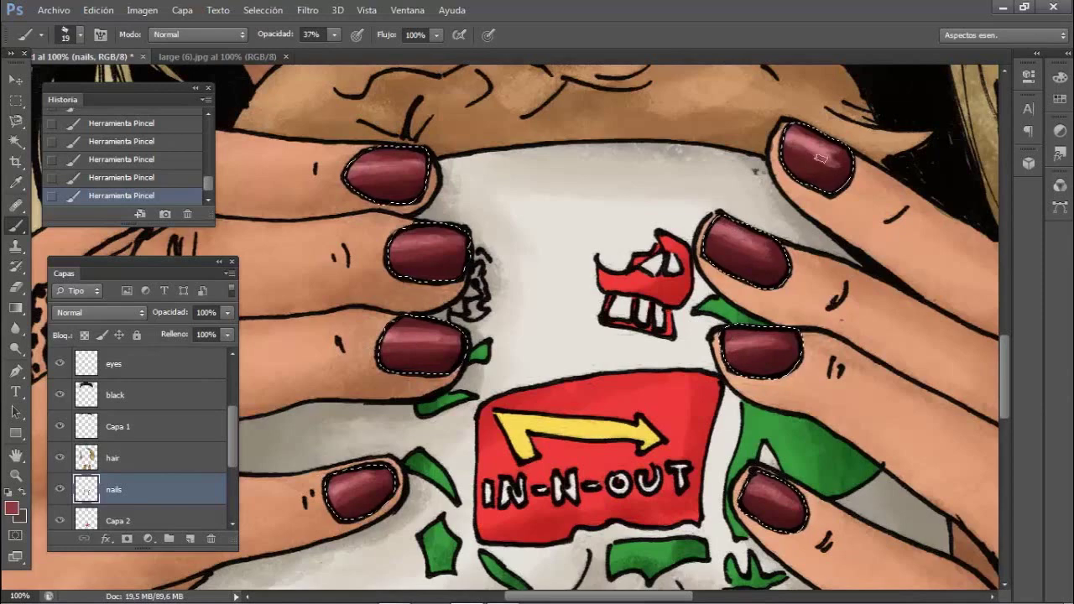
Choose a dark red and blend the nail shading with the size 37 brush, reducing the opacity to 18%
left_click(12, 507)
left_click(970, 208)
right_click(971, 208)
key("Return")
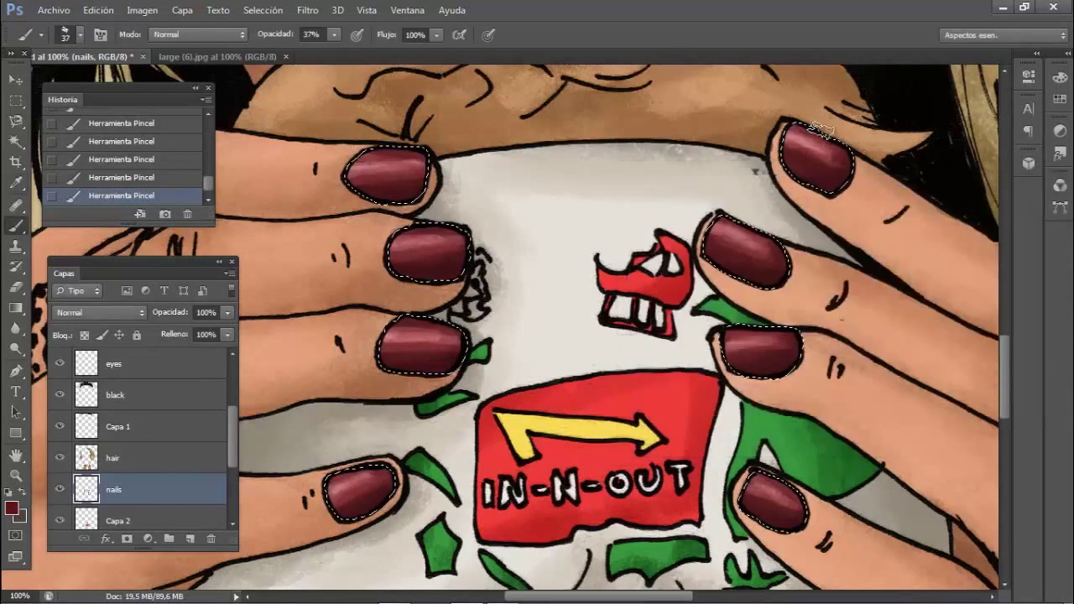
left_click(334, 35)
left_click(320, 50)
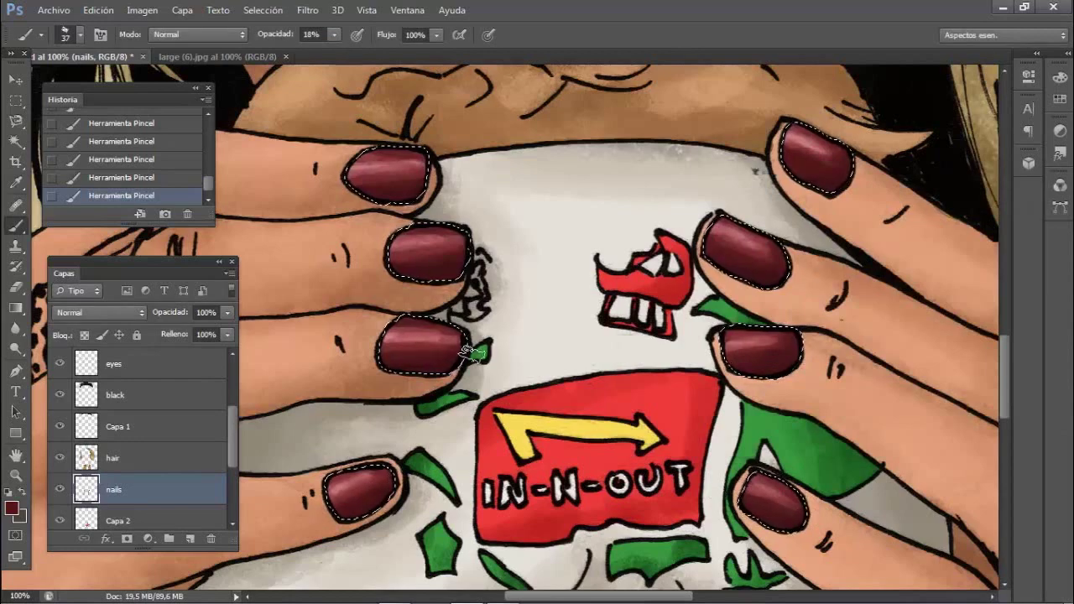
Deepen the nail shadows with a very dark maroon, then deselect the nails and save the portrait
left_click(12, 508)
key("Return")
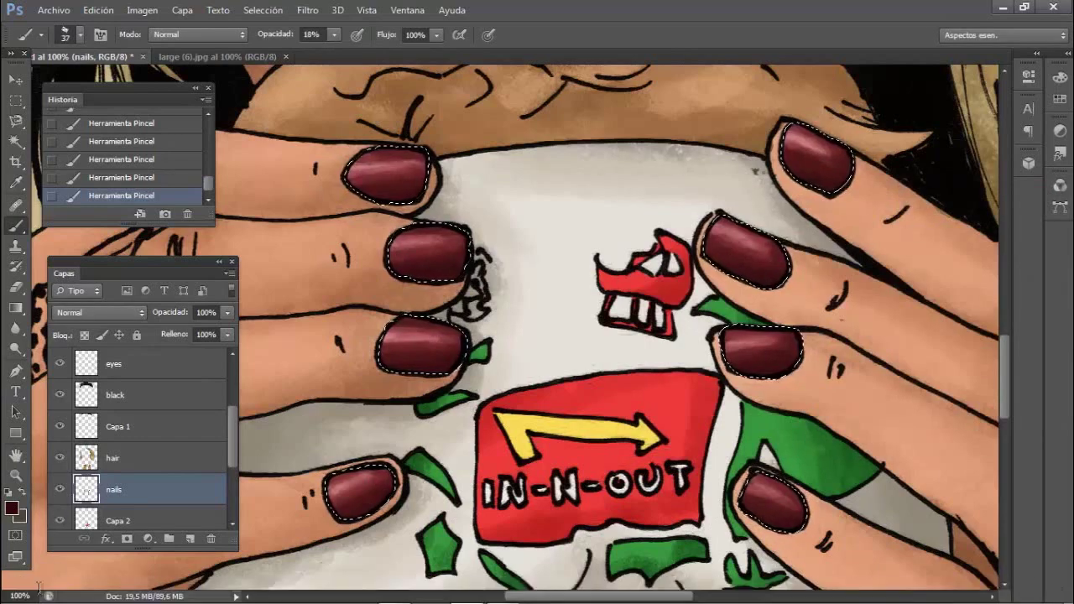
key("Return")
key("ctrl+d")
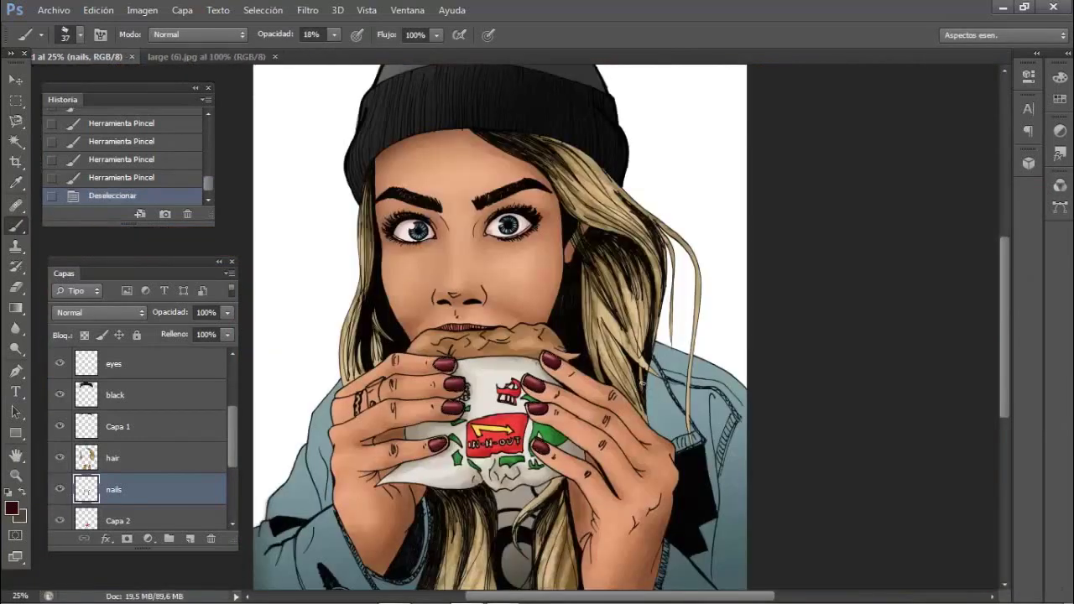
Sample a colour from large (6).jpg with the Eyedropper and adjust it to a pale cream for the rings
left_click(168, 56)
right_click(15, 182)
left_click(126, 187)
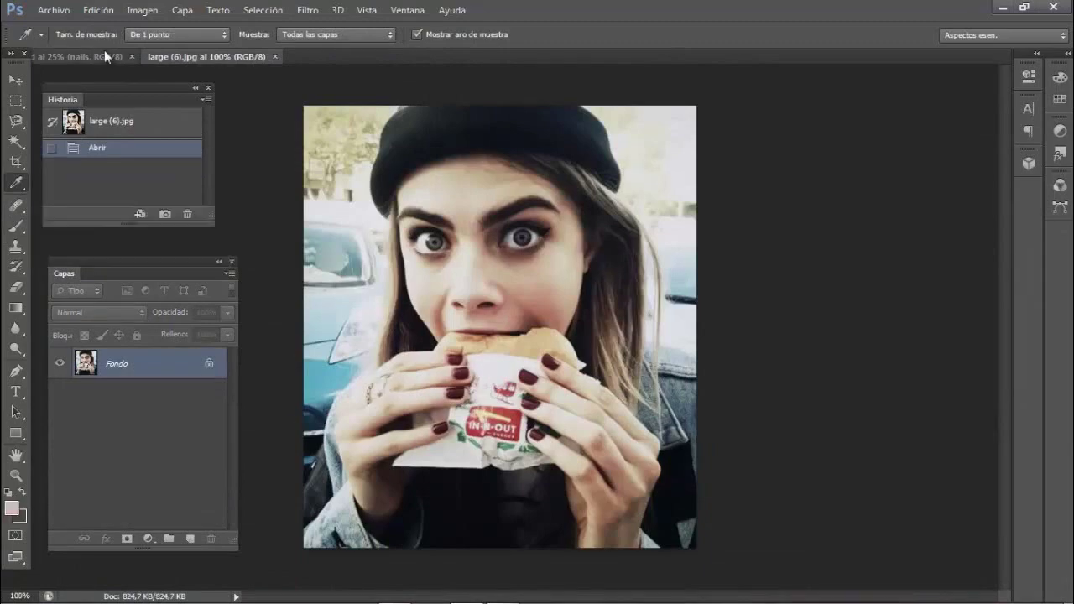
left_click(104, 56)
left_click(12, 507)
left_click_drag(854, 379, 864, 398)
key("Return")
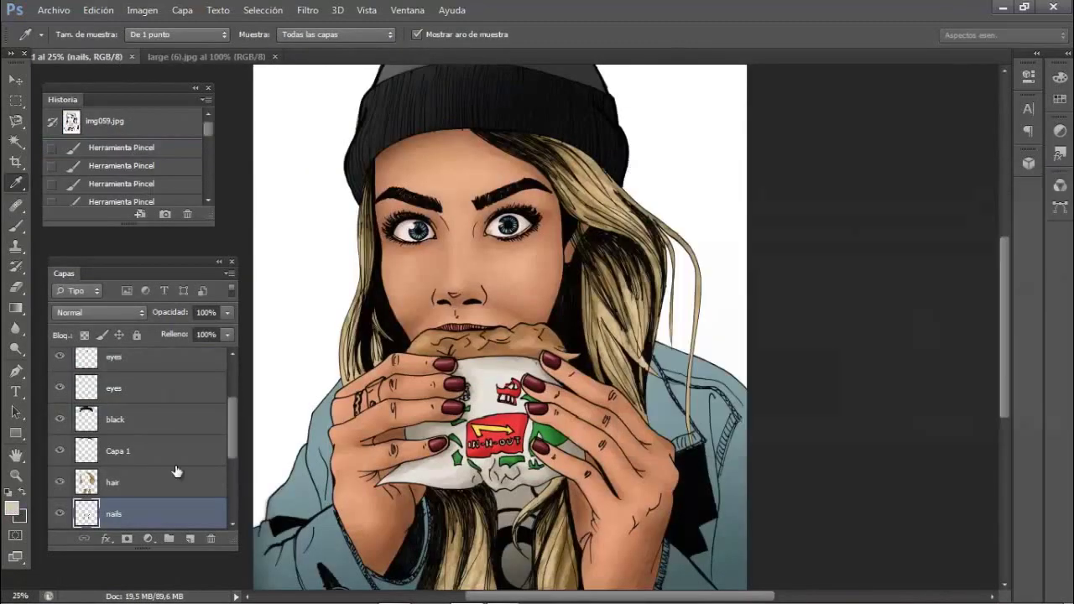
Add a new layer above nails and set up a hard round brush at size 13 and 100% opacity
left_click(190, 538)
key("ctrl+1")
key("b")
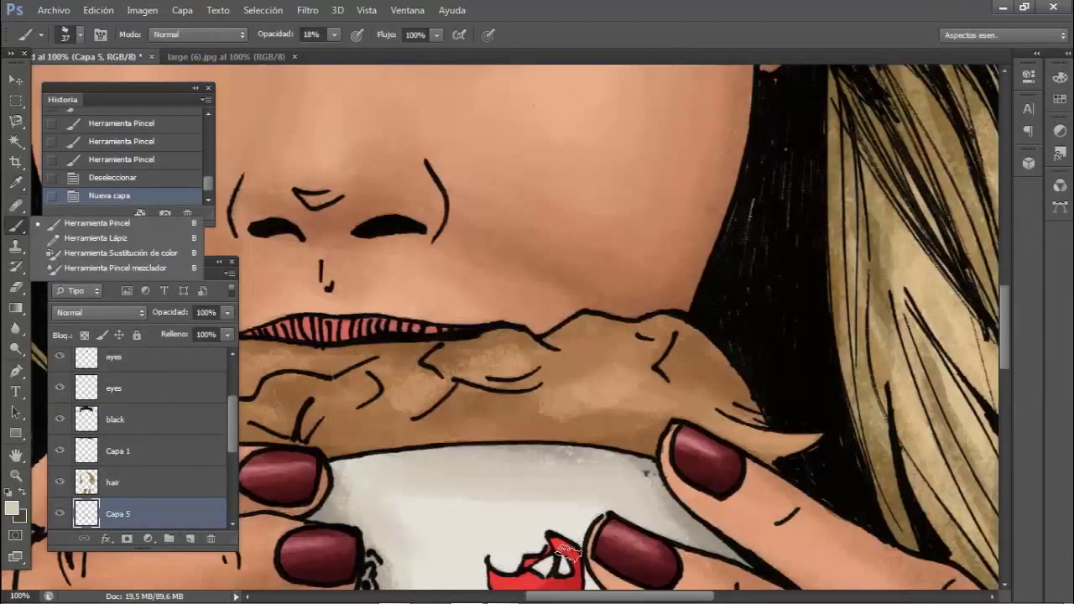
left_click_drag(507, 476, 616, 381)
right_click(616, 380)
left_click_drag(334, 34, 342, 51)
key("0")
right_click(528, 215)
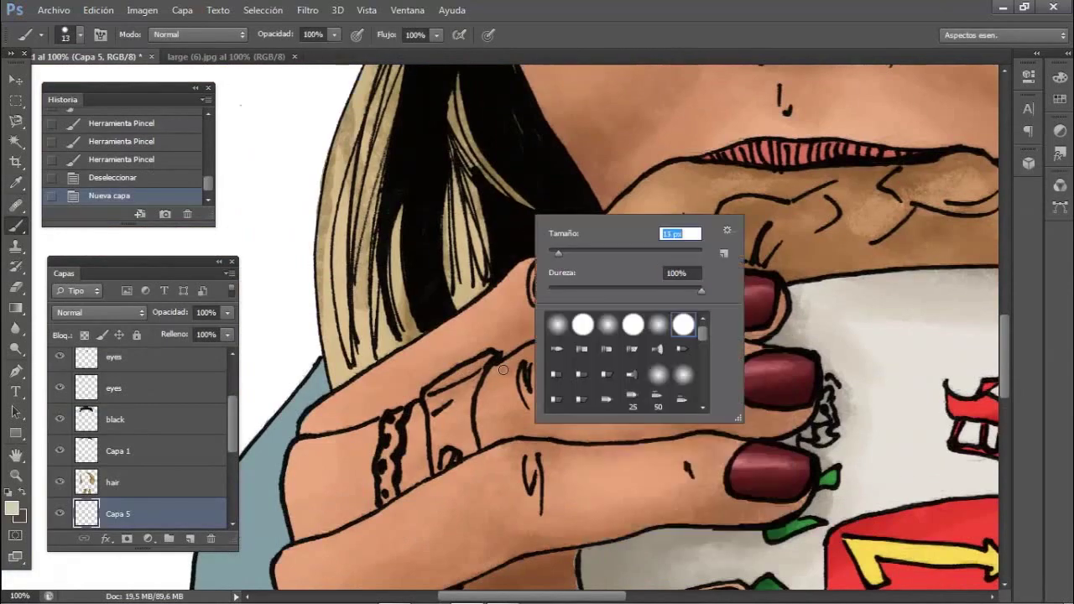
double_click(556, 319)
Paint the wide ring and the narrow patterned ring, adjusting the colour to a pale yellow-beige
mouse_move(457, 380)
left_mouse_down()
mouse_move(463, 396)
mouse_move(461, 382)
left_mouse_up()
left_click(12, 507)
left_click(959, 209)
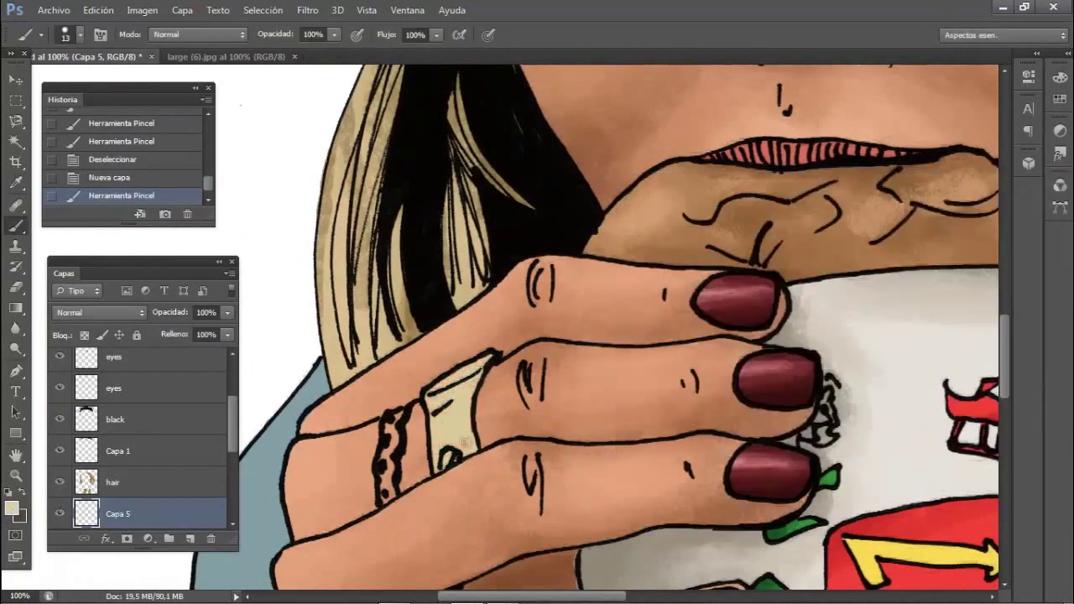
mouse_move(462, 442)
left_mouse_down()
mouse_move(435, 458)
mouse_move(388, 450)
left_mouse_up()
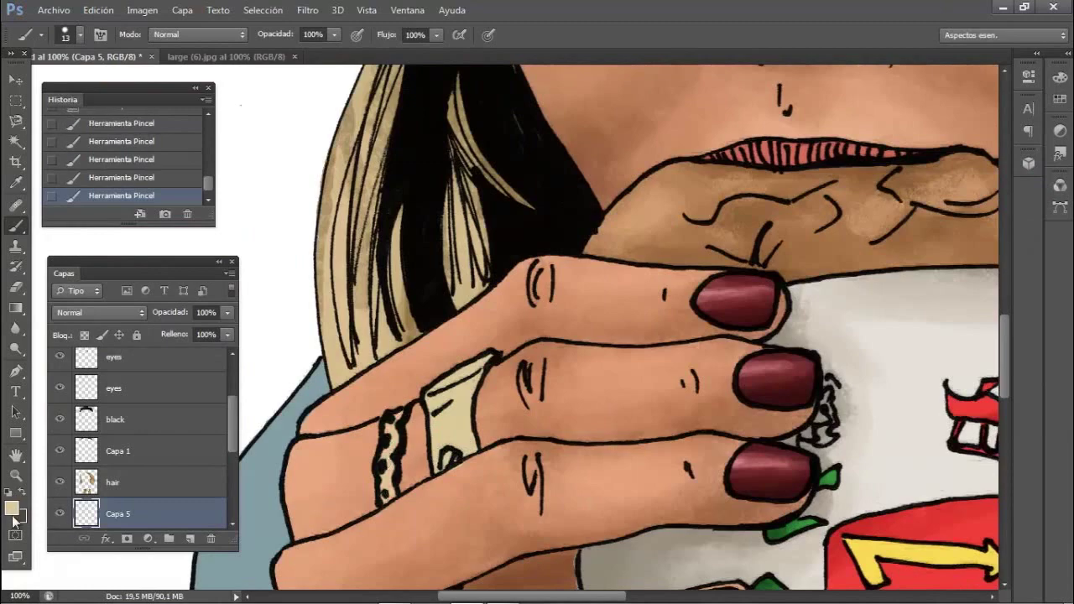
Select the fills of both rings with the Magic Wand, adding the narrow ring to the selection
key("w")
left_click(452, 402)
left_click(390, 457, "shift")
Choose an olive gold and brush shadows on both rings with the size 28 textured brush at 27% opacity
left_click(11, 508)
left_click(747, 311)
left_click(973, 209)
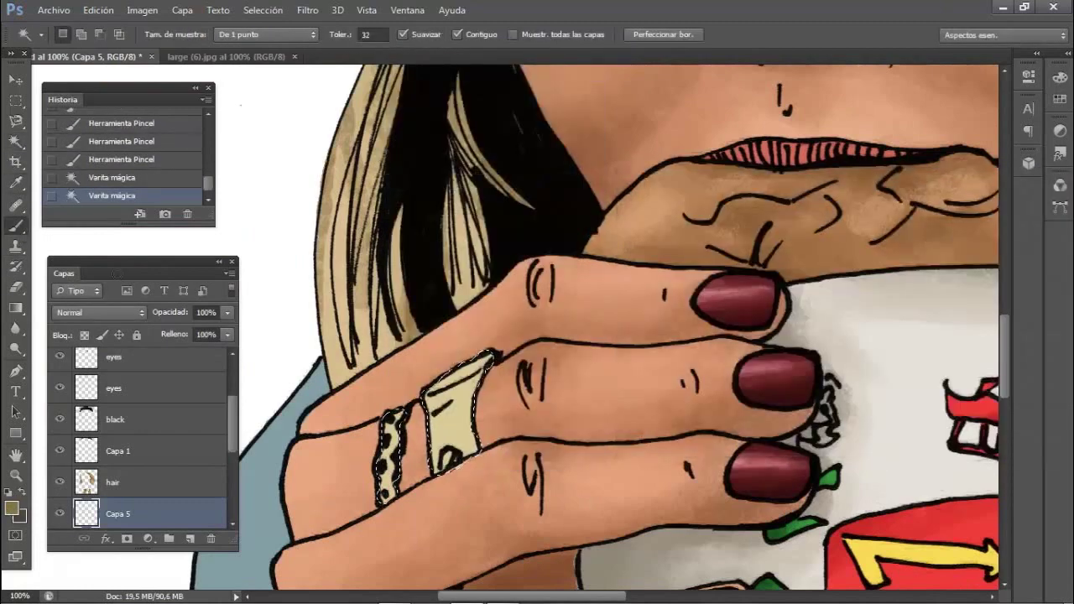
key("b")
right_click(676, 370)
key("Return")
mouse_move(469, 361)
left_mouse_down()
mouse_move(478, 407)
mouse_move(458, 378)
mouse_move(445, 440)
left_mouse_up()
mouse_move(395, 415)
left_mouse_down()
mouse_move(387, 469)
mouse_move(395, 420)
left_mouse_up()
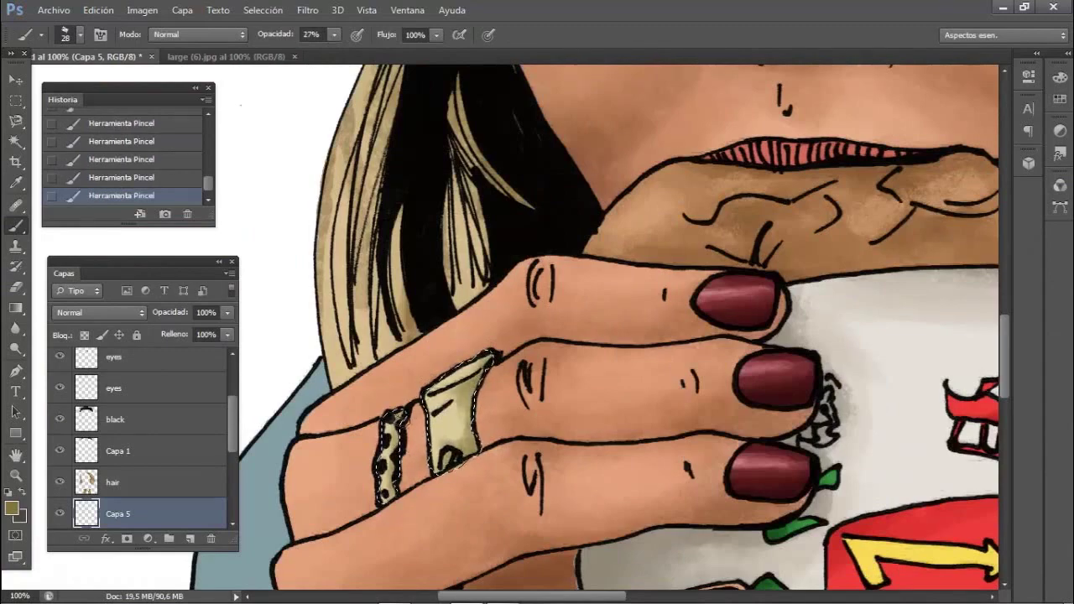
Deselect the rings and save the portrait
key("ctrl+minus")
key("ctrl+minus")
key("ctrl+minus")
key("ctrl+minus")
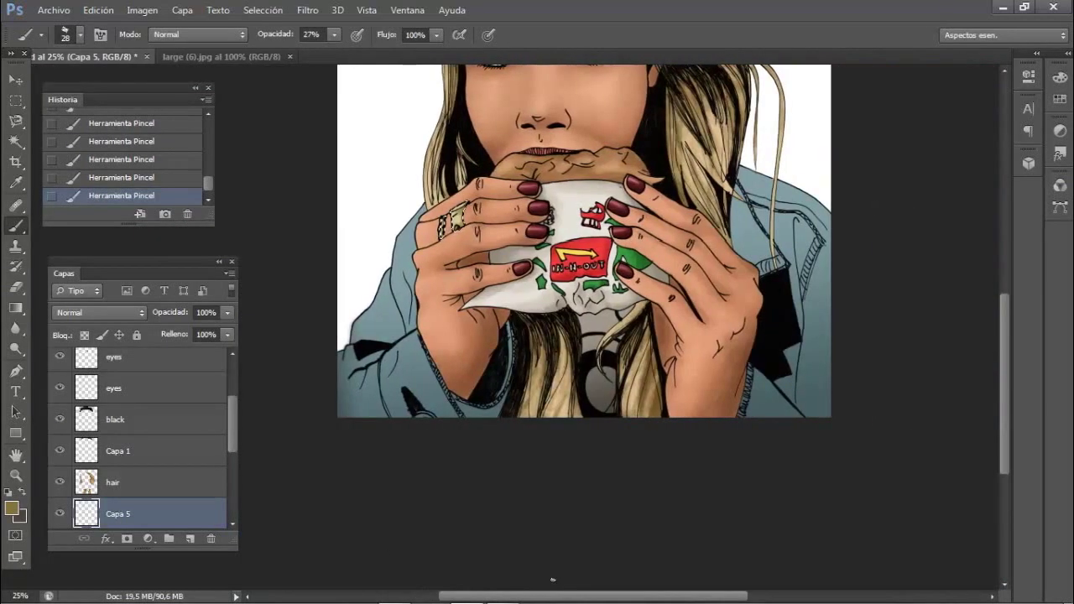
key("ctrl+d")
key("ctrl+s")
Compare the portrait with the reference photo large (6).jpg and look for uncoloured details
scroll(869, 333, "up", 2)
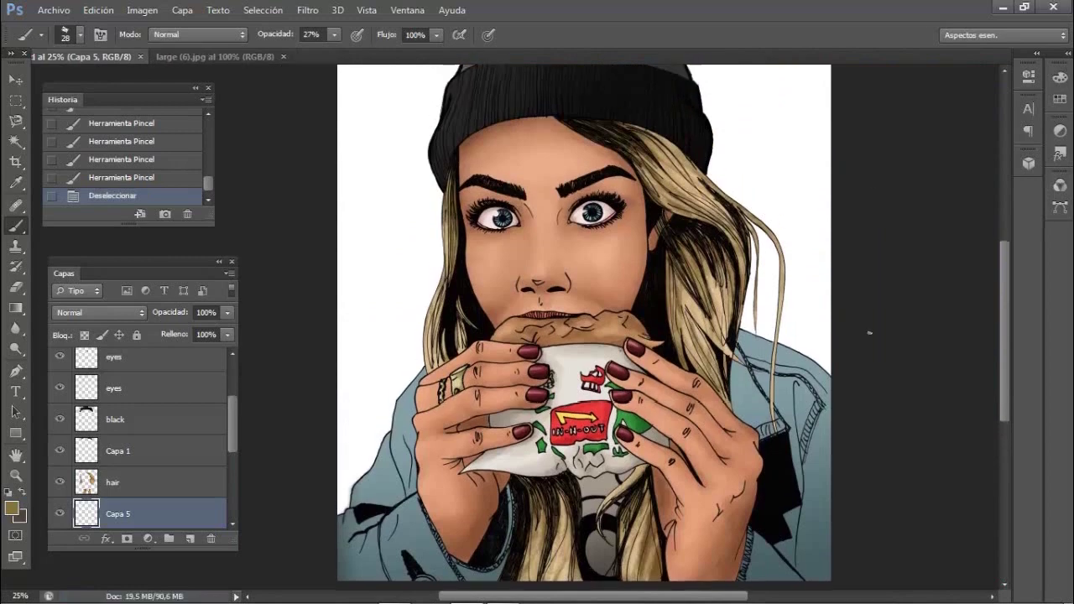
scroll(869, 333, "up", 2)
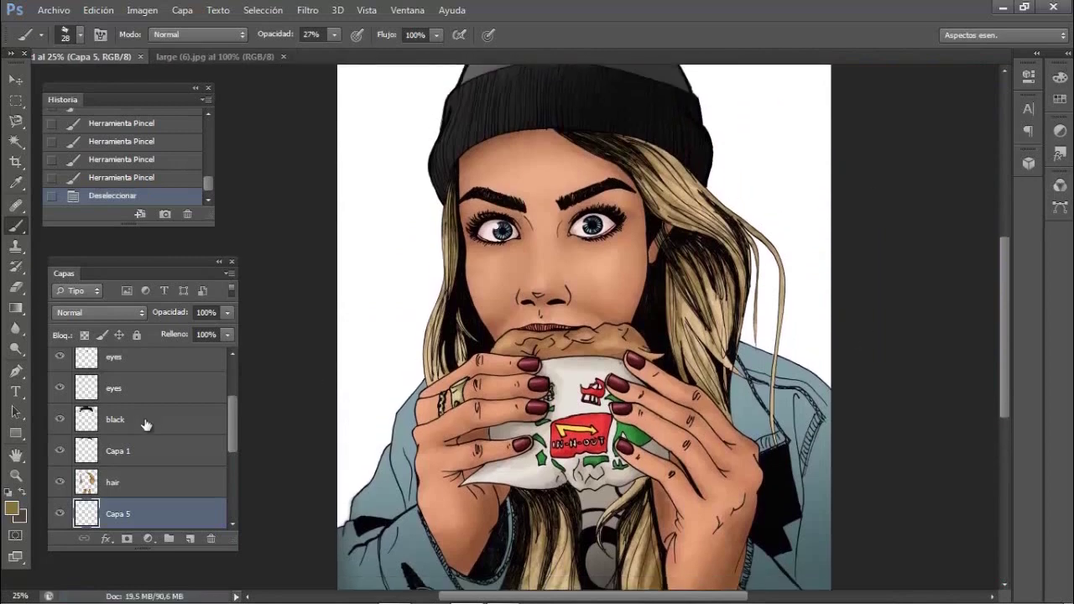
scroll(168, 453, "down", 4)
left_click(243, 53)
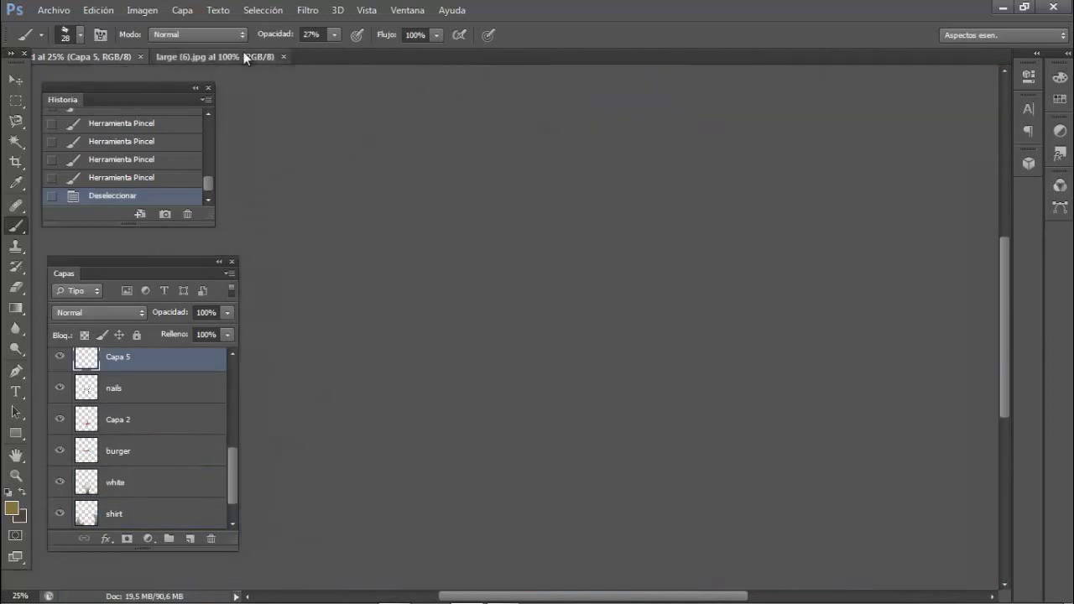
left_click(89, 53)
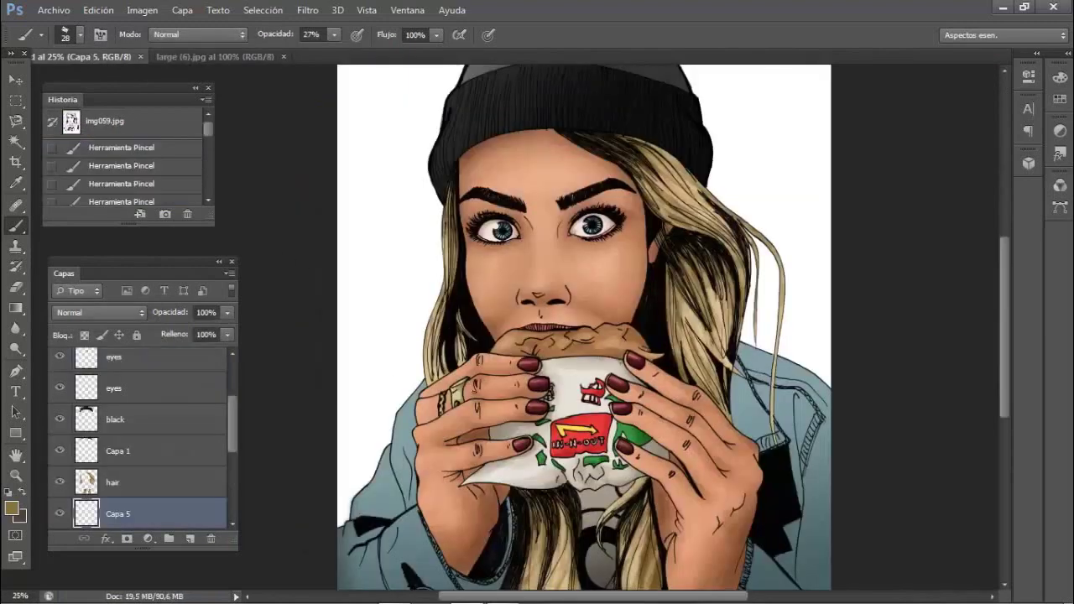
scroll(583, 327, "down", 1)
scroll(584, 327, "right", 2)
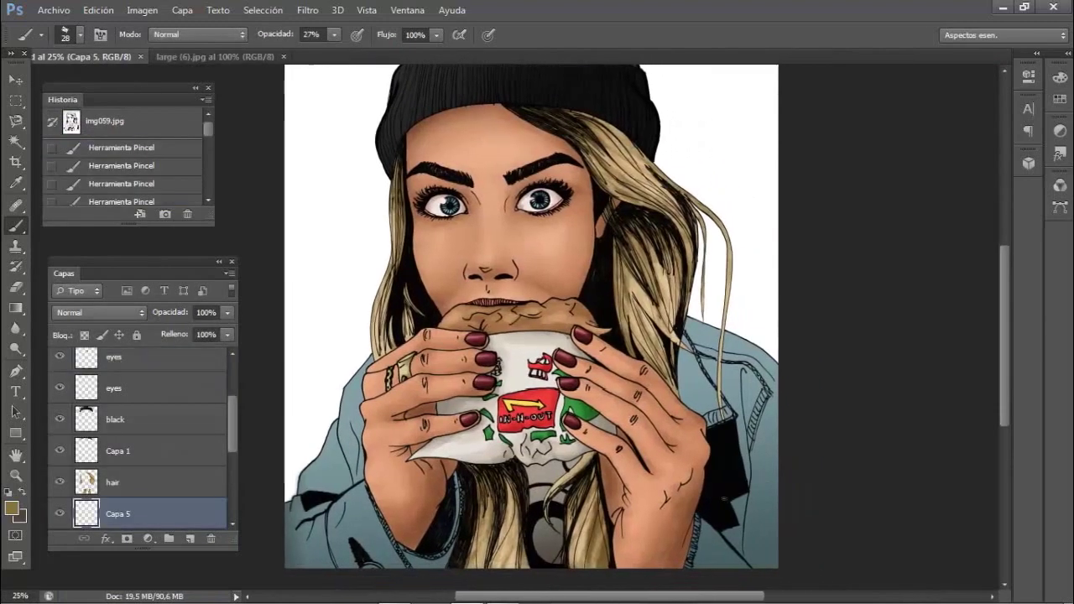
On Capa 1, paint the jacket button at the portrait's lower edge grey-beige with a size 28 round brush at 100% opacity
left_click(12, 511)
left_click(650, 312)
left_click(968, 207)
right_click(462, 476)
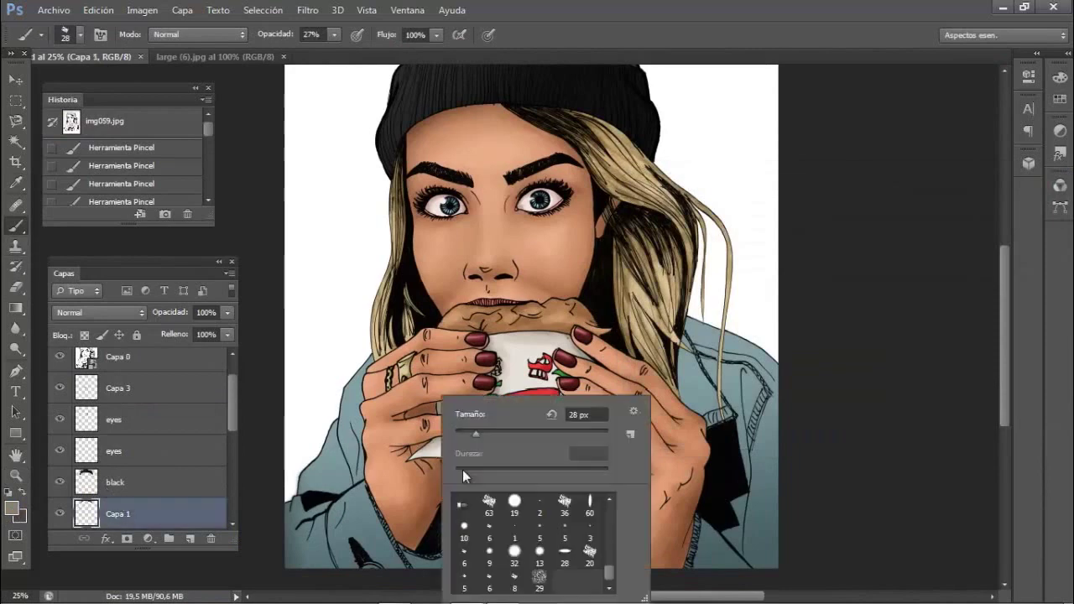
scroll(529, 545, "up", 2)
left_click(365, 569)
left_click(334, 35)
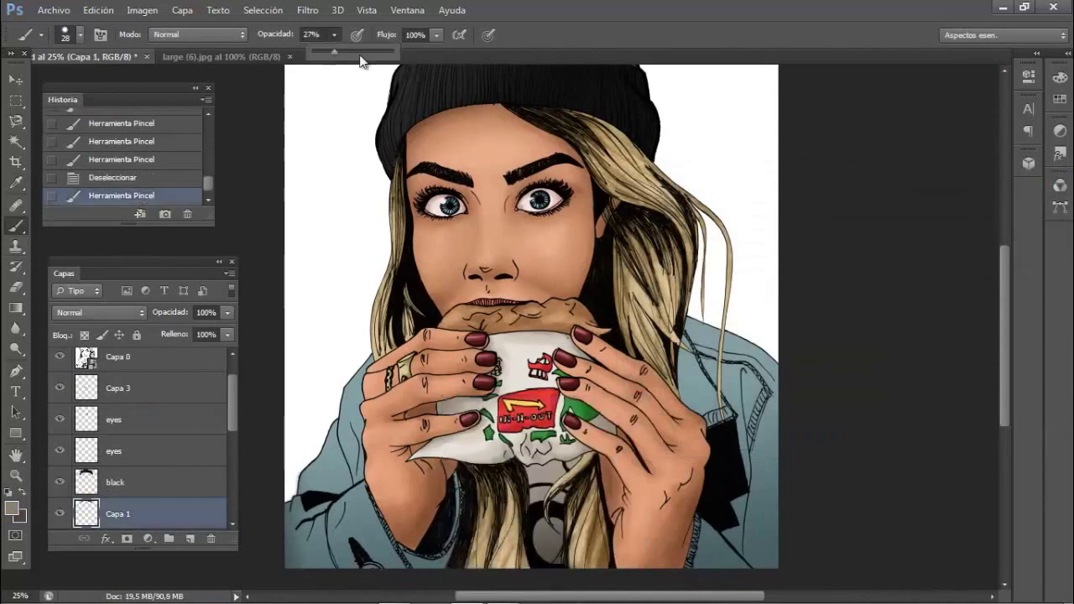
left_click(366, 567)
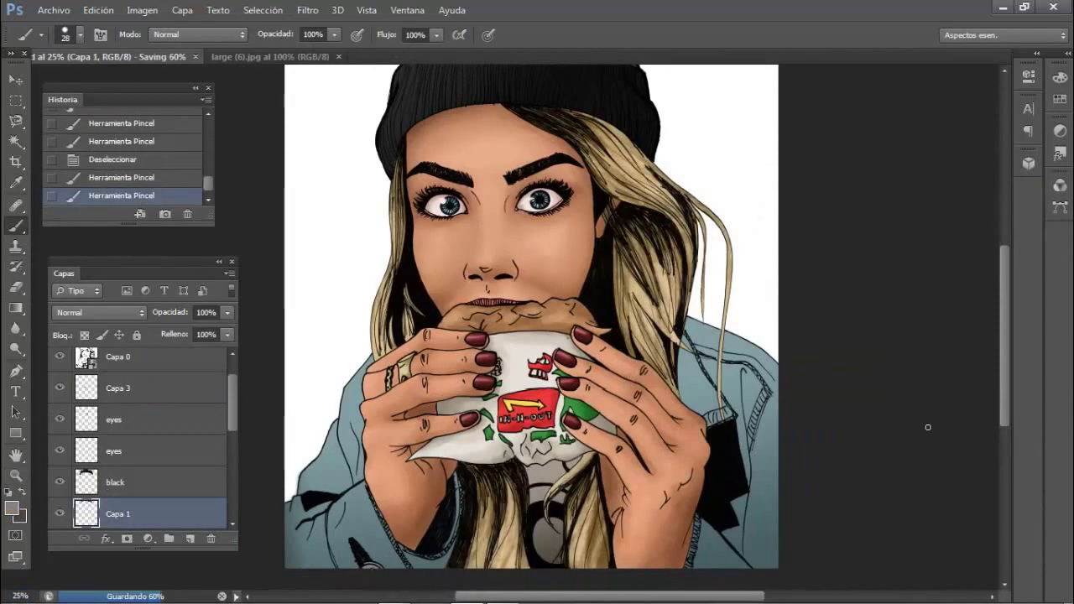
Choose a neutral grey and repaint the jacket button, then minimise the recorder window
left_click(11, 508)
key("Return")
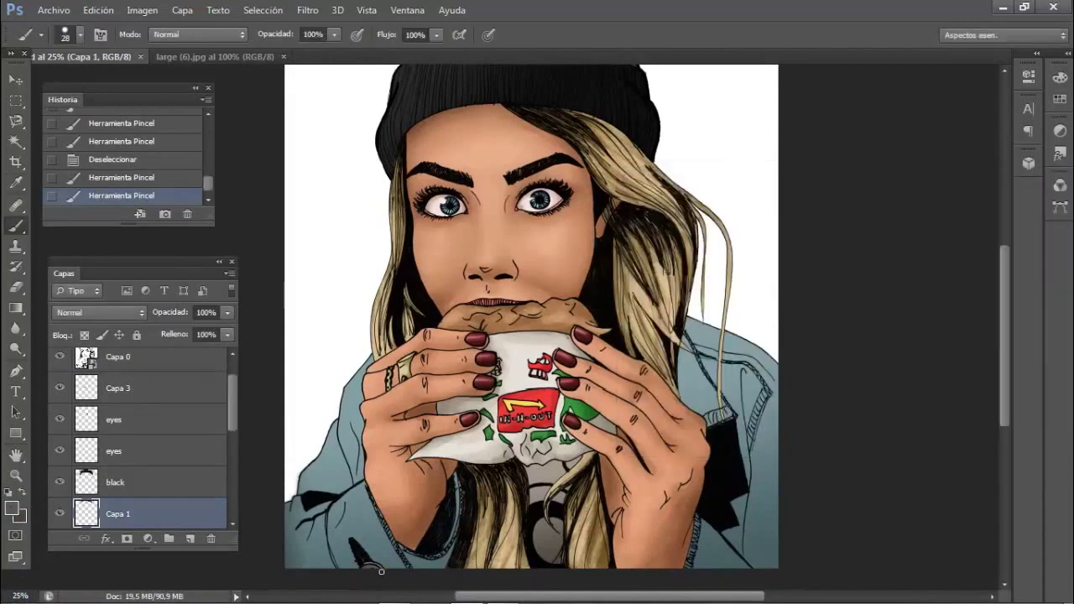
left_click(366, 567)
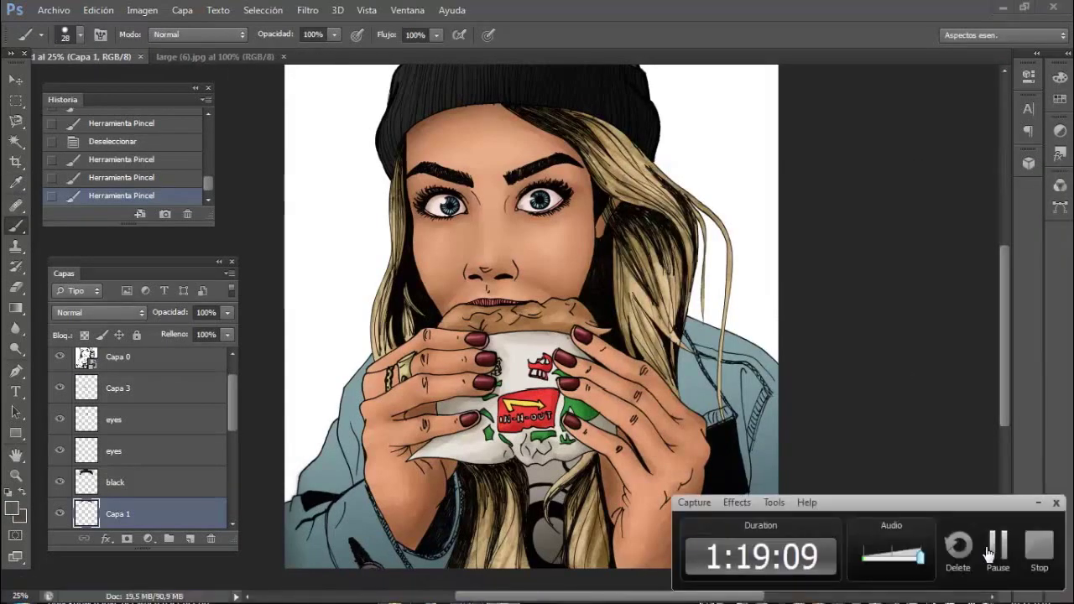
left_click(1037, 502)
Open the background photos large (2).jpg, large (9).jpg and large (10).jpg from the otros folder
key("ctrl+o")
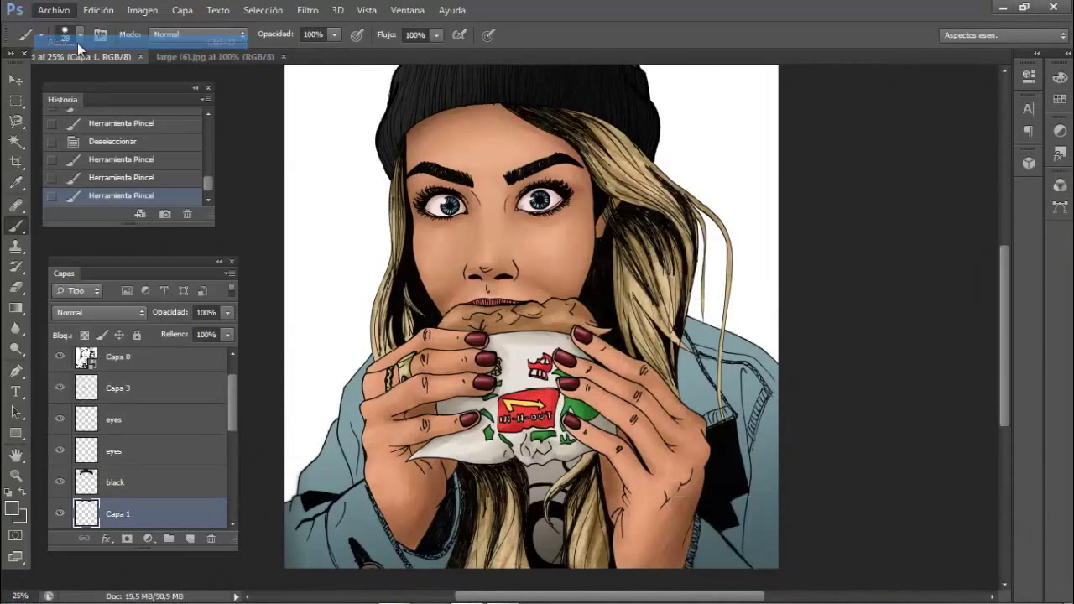
double_click(503, 335)
scroll(744, 307, "down", 2)
left_click(541, 327)
left_click(458, 327, "ctrl")
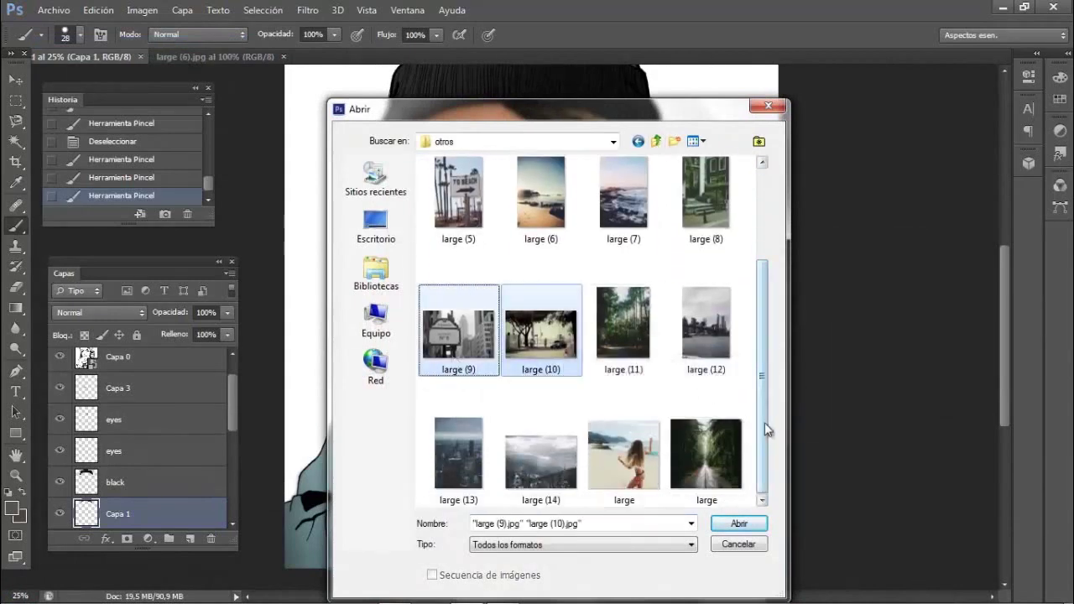
scroll(764, 422, "up", 2)
left_click(541, 198, "ctrl")
left_click(738, 524)
Bring the street-sign photo large (9).jpg into the portrait and place its layer below the skin layer
left_click(115, 55)
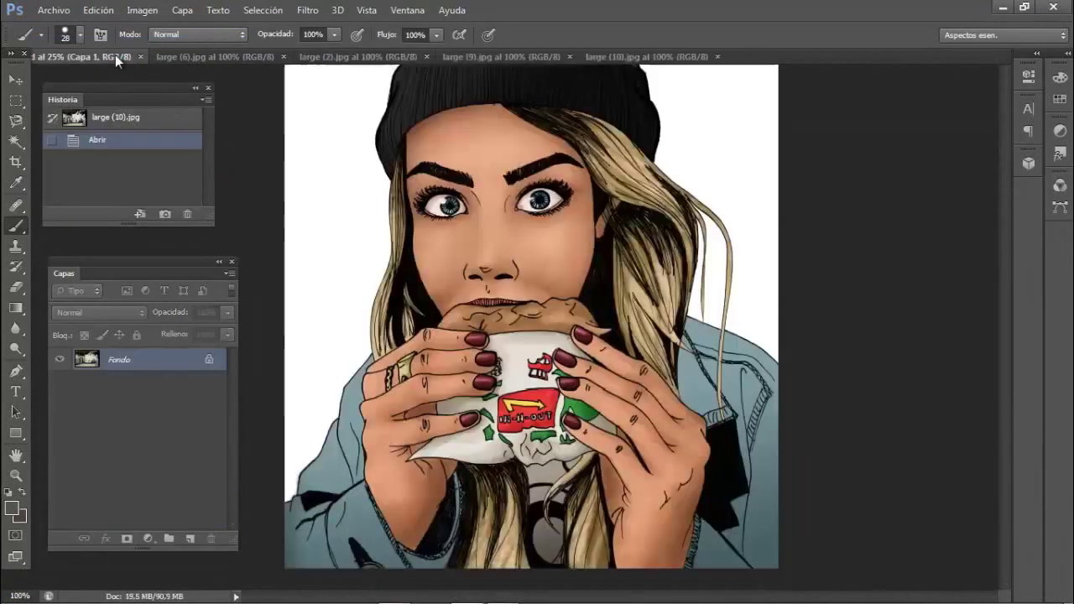
left_click(346, 57)
left_click(490, 56)
key("v")
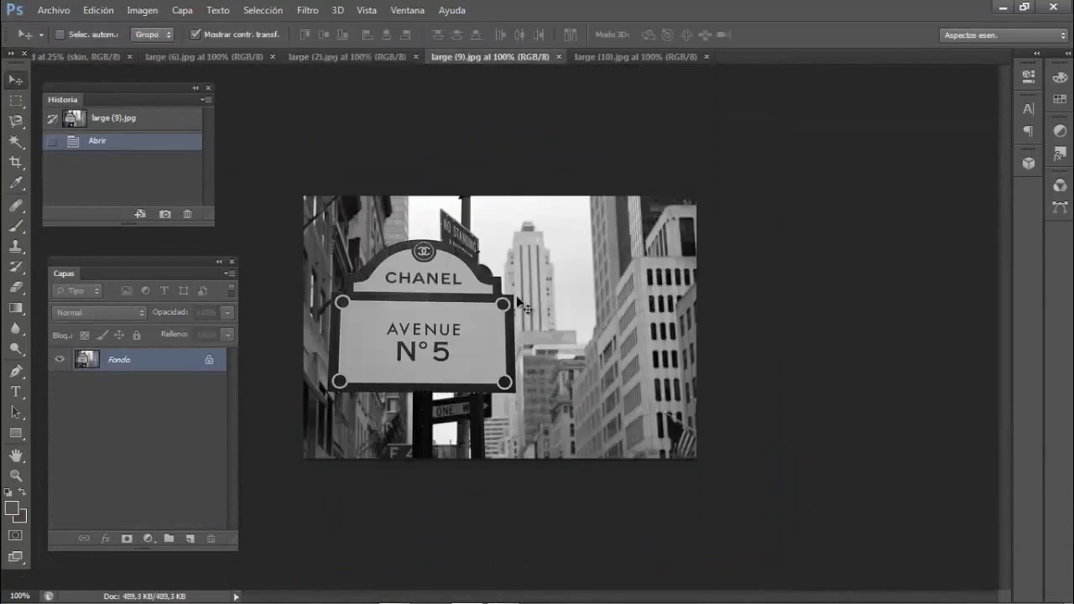
mouse_move(537, 335)
left_mouse_down()
mouse_move(75, 56)
mouse_move(124, 514)
left_mouse_up()
key("ctrl+bracketleft")
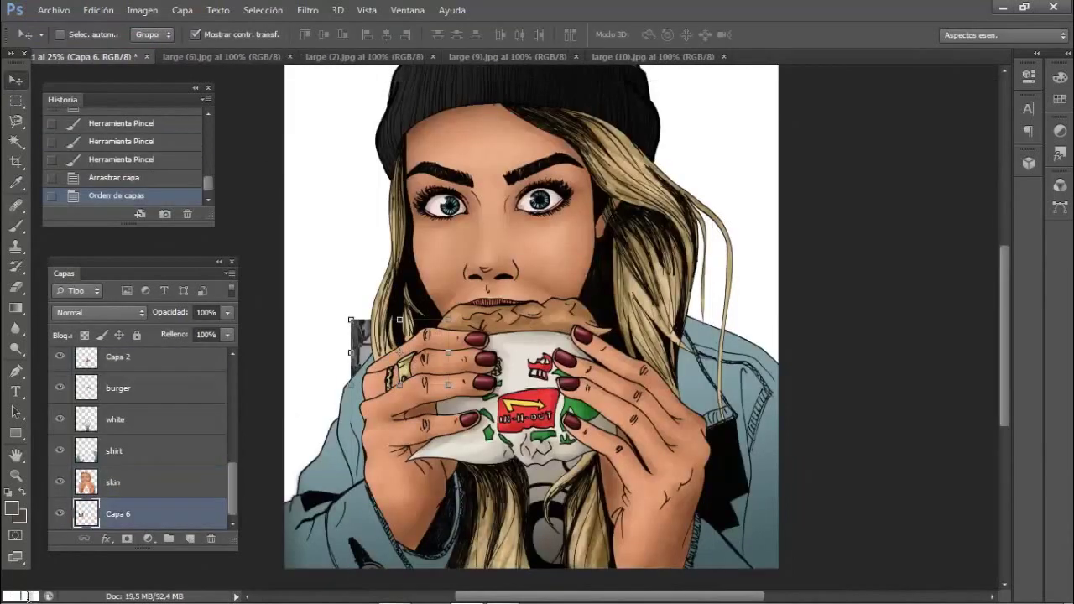
Stretch the street-sign photo to 789% width and 820.66% height so it covers the canvas behind the woman, and apply the transformation
left_click(21, 596)
type("20")
key("Return")
left_click_drag(420, 344, 335, 136)
key("ctrl+t")
left_click_drag(381, 163, 787, 546)
left_click_drag(646, 319, 562, 315)
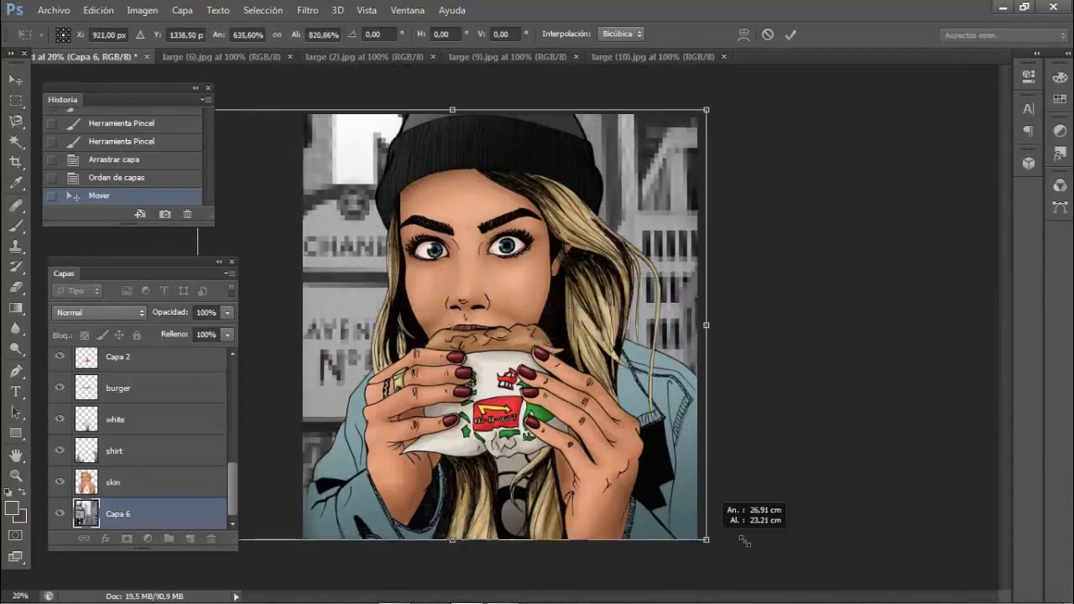
mouse_move(707, 541)
left_mouse_down()
mouse_move(818, 541)
mouse_move(716, 539)
left_mouse_up()
key("v")
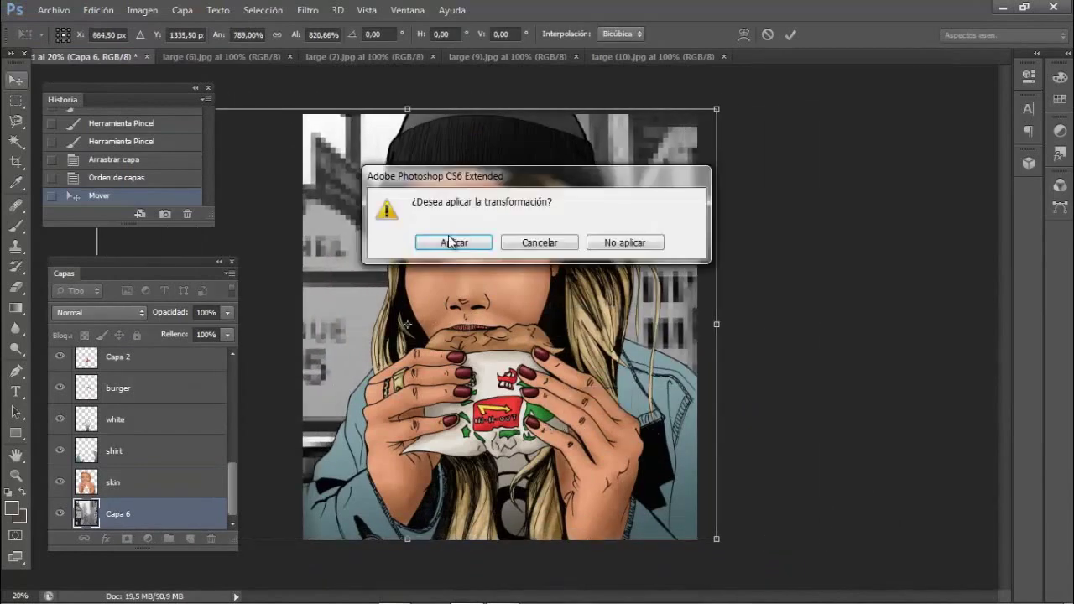
key("Return")
Look through the open photos and bring the tree-lined street photo into the portrait beneath the skin layer
left_click(242, 56)
left_click(479, 56)
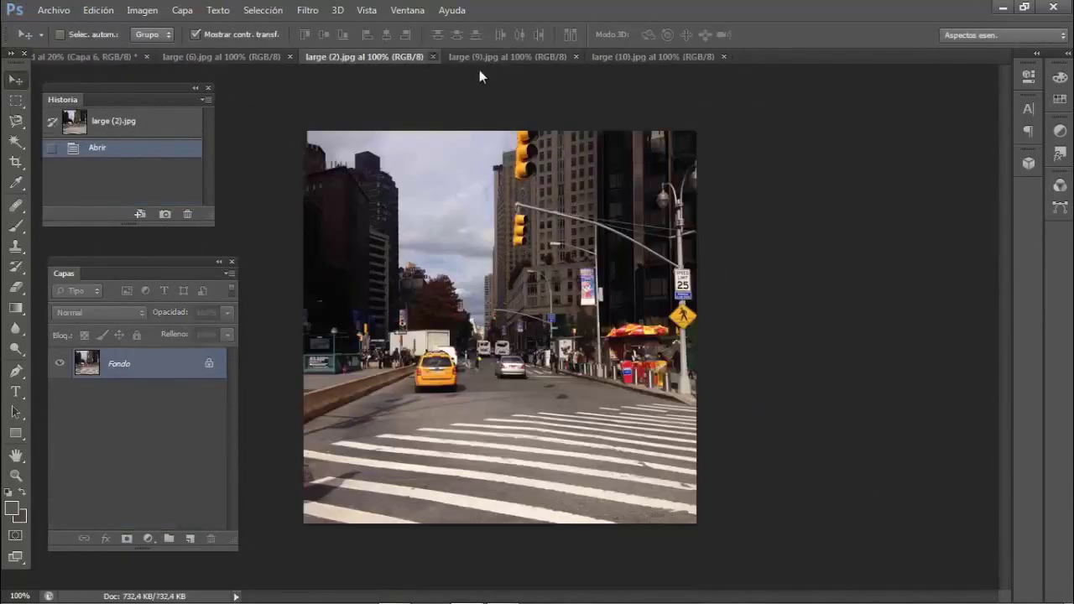
left_click(241, 57)
left_click_drag(504, 335, 284, 213)
Enlarge the tree photo to cover the canvas behind the woman, apply the transformation, and delete the street-sign photo layer
left_click_drag(376, 161, 875, 532)
left_click_drag(671, 369, 621, 369)
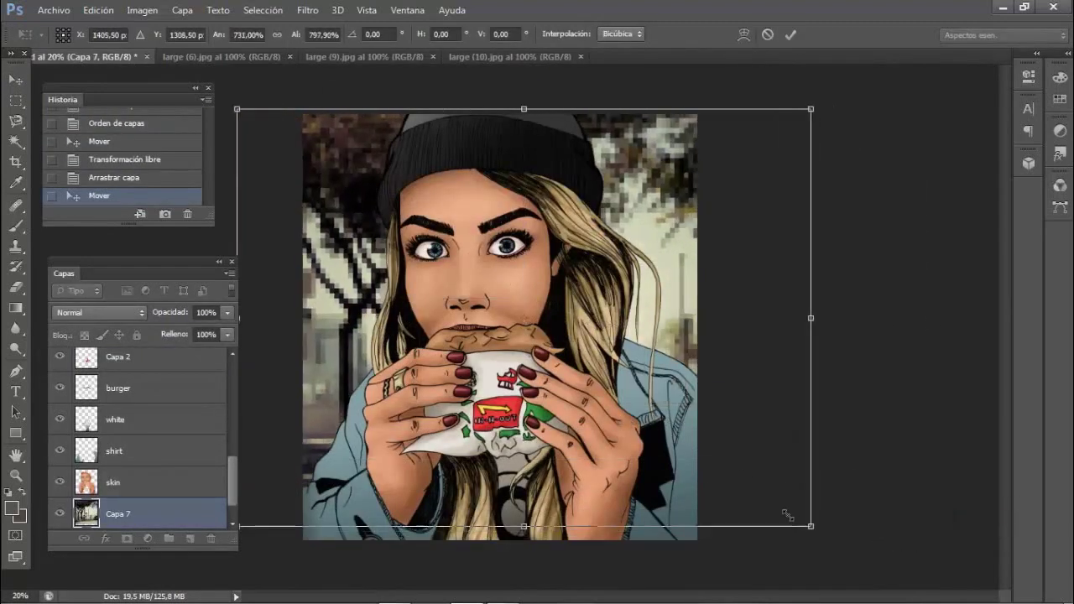
left_click_drag(814, 532, 761, 491)
key("v")
left_click_drag(621, 405, 625, 403)
left_click(147, 516)
key("Delete")
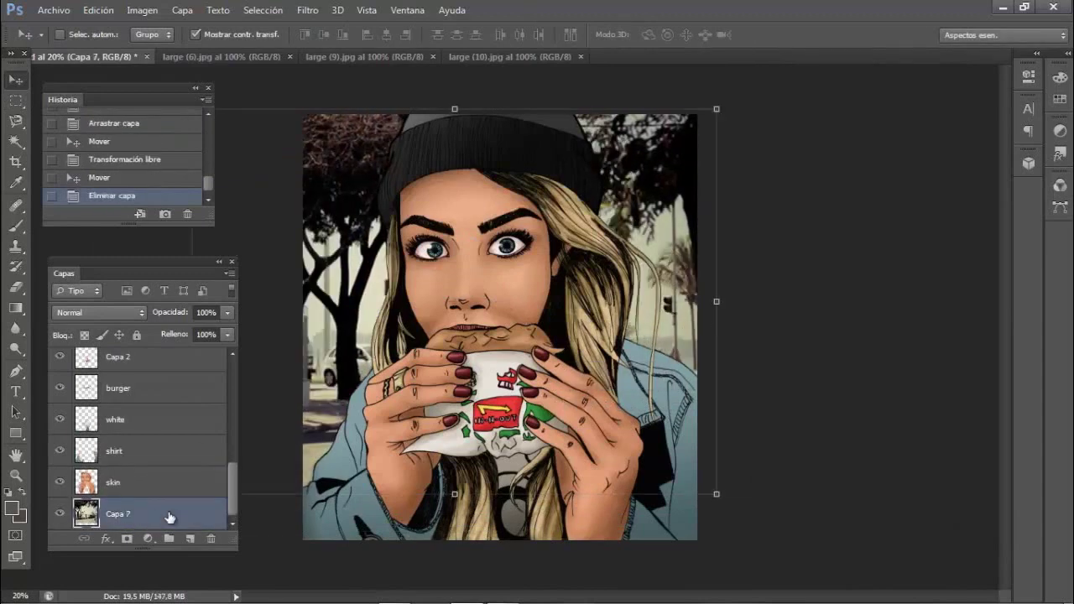
Apply a slight Gaussian blur to the tree photo layer behind the woman
left_click(300, 14)
mouse_move(353, 189)
left_click(579, 318)
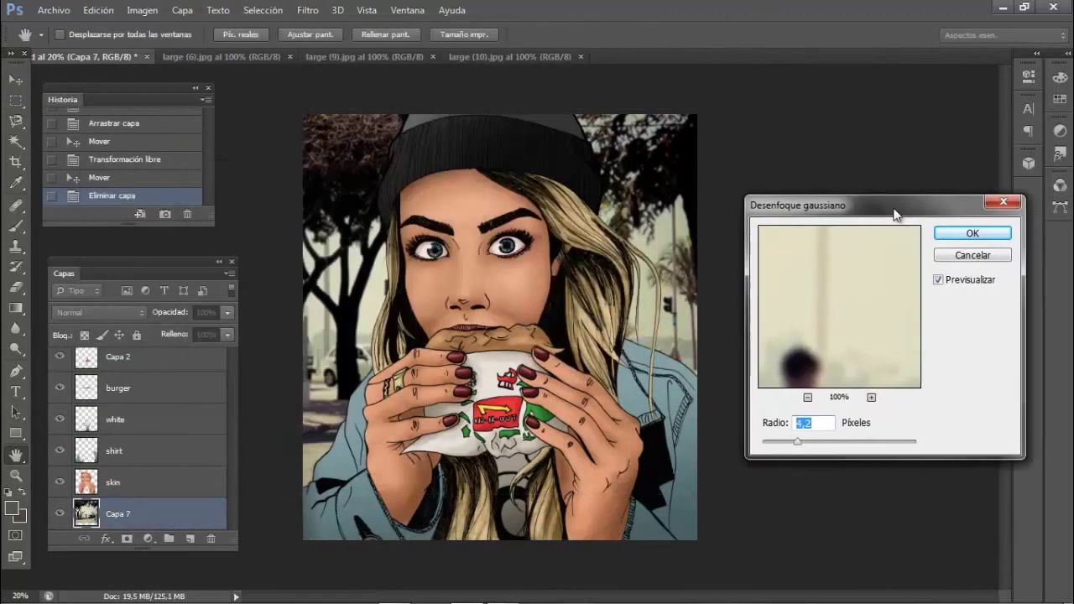
left_click_drag(803, 443, 807, 442)
left_click(946, 234)
key("v")
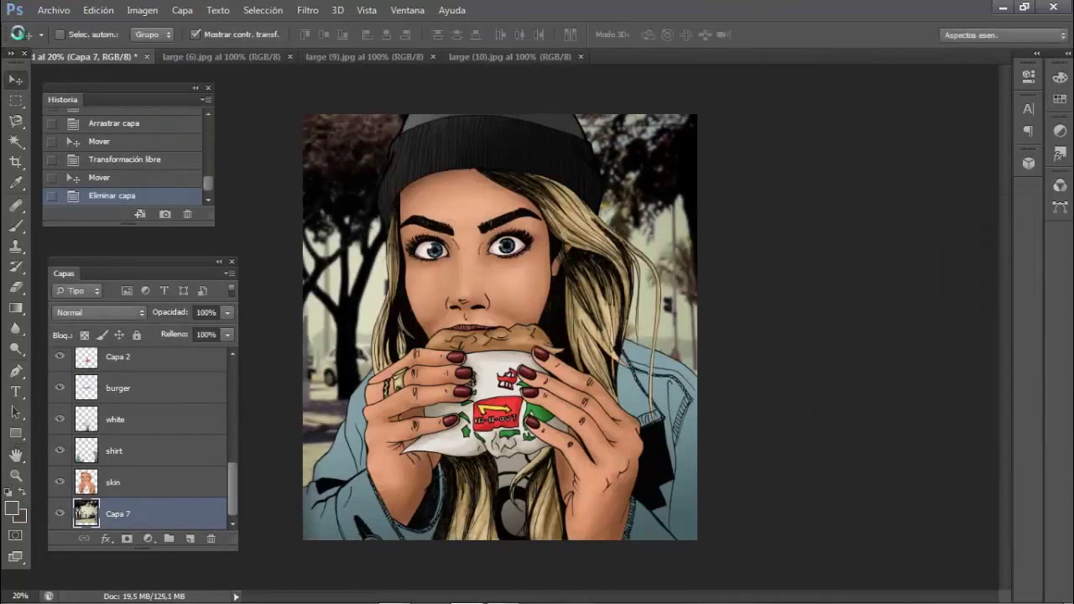
Open the signature image firm from the drawing folder
left_click(54, 10)
left_click(51, 40)
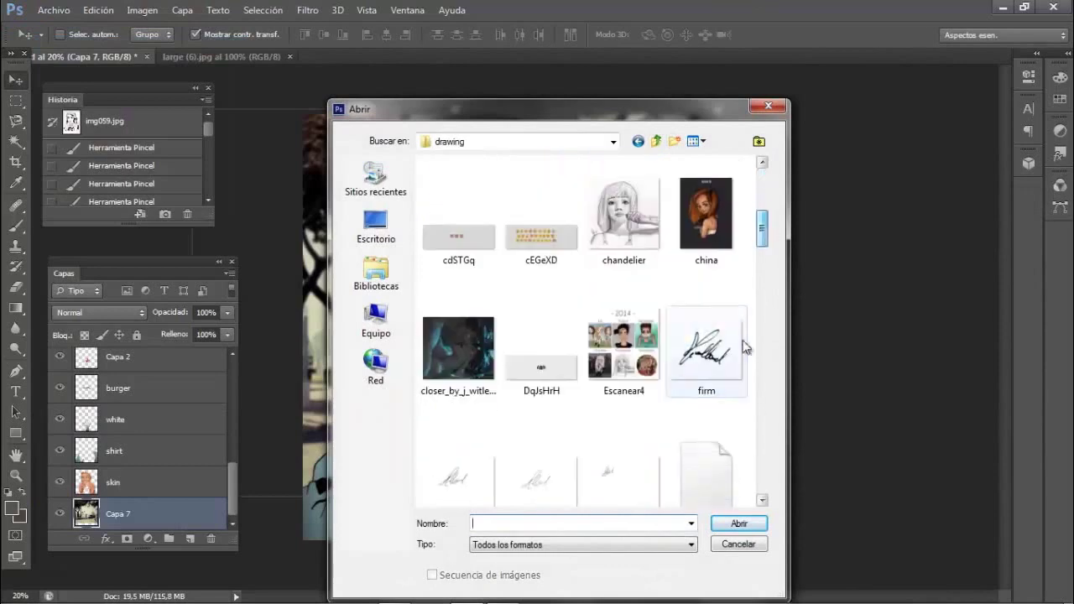
left_click(704, 353)
left_click(735, 522)
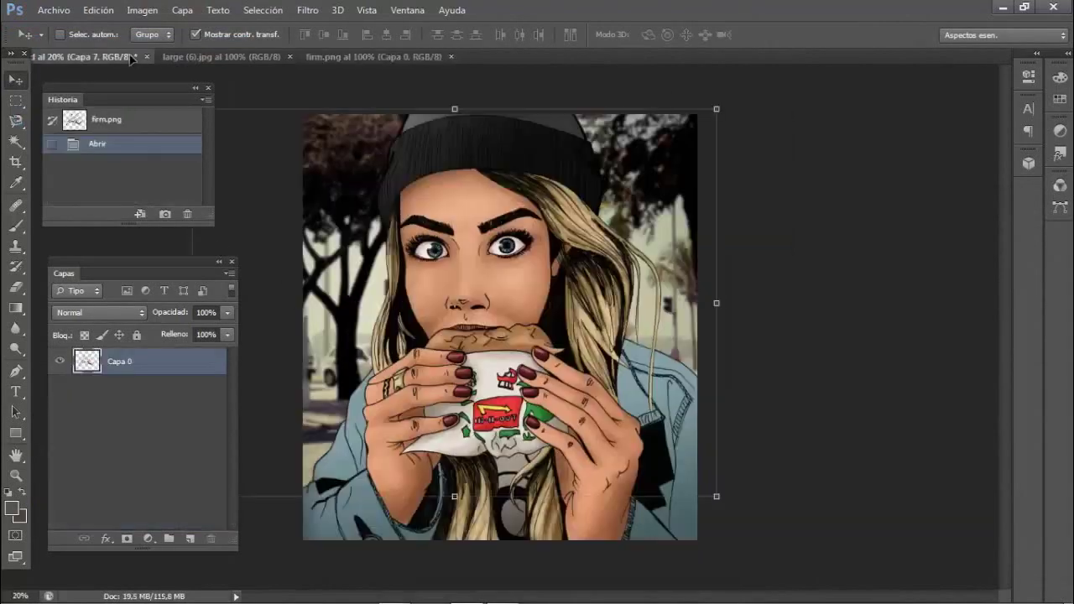
Bring the signature into the portrait and move its layer to the top of the layer stack
left_click_drag(337, 349, 347, 346)
left_click_drag(117, 513, 132, 376)
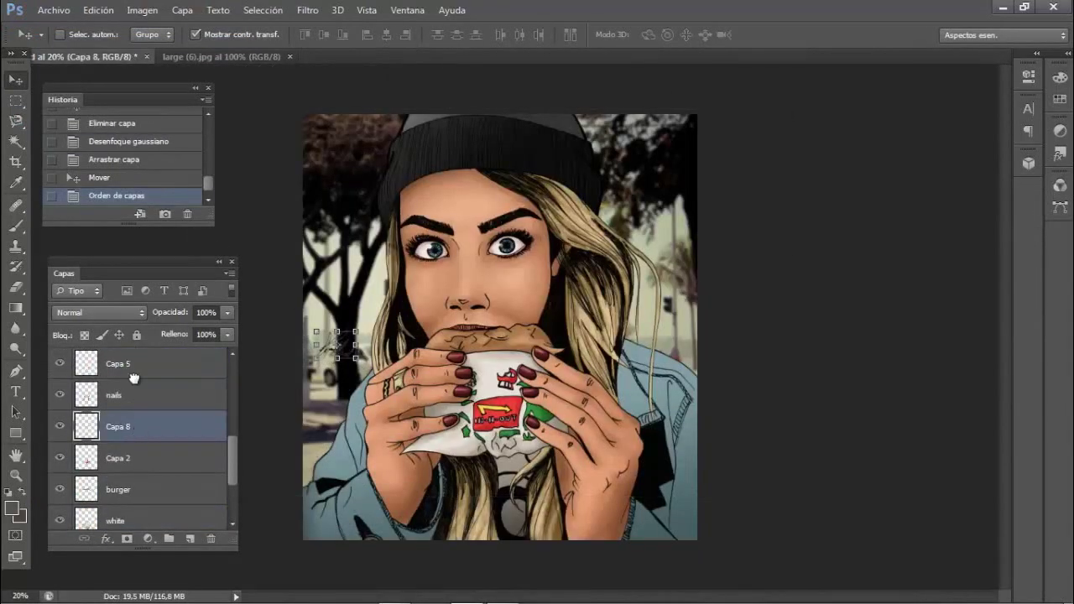
left_click_drag(126, 425, 126, 394)
left_click_drag(125, 445, 129, 362)
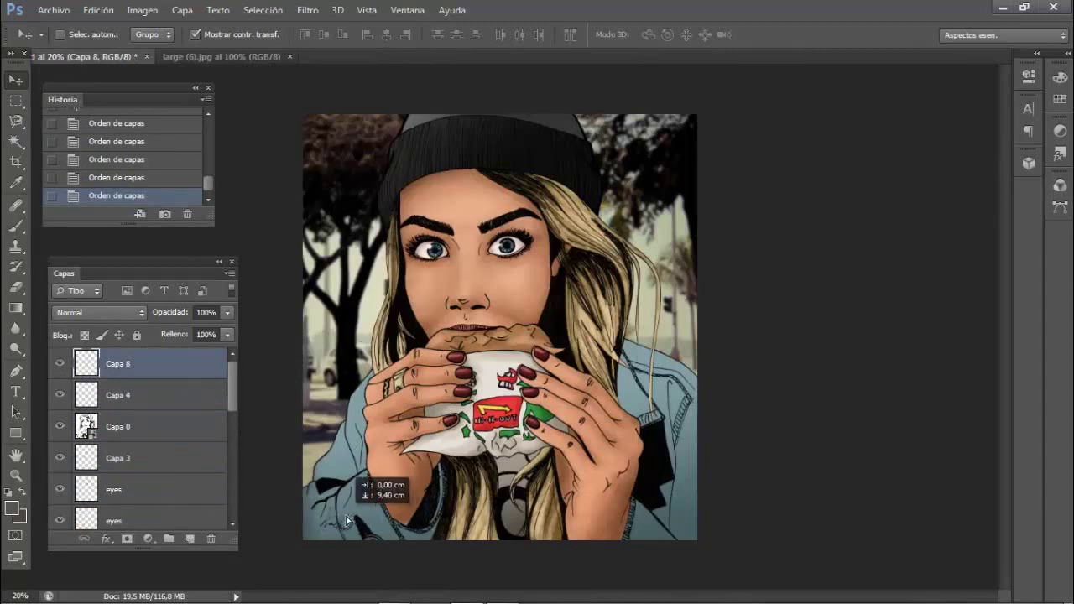
Move the signature above the jacket shoulder at the canvas's right edge, rotate it about 16.8°, and apply the transformation
left_click_drag(347, 520, 702, 300)
left_click_drag(689, 362, 684, 367)
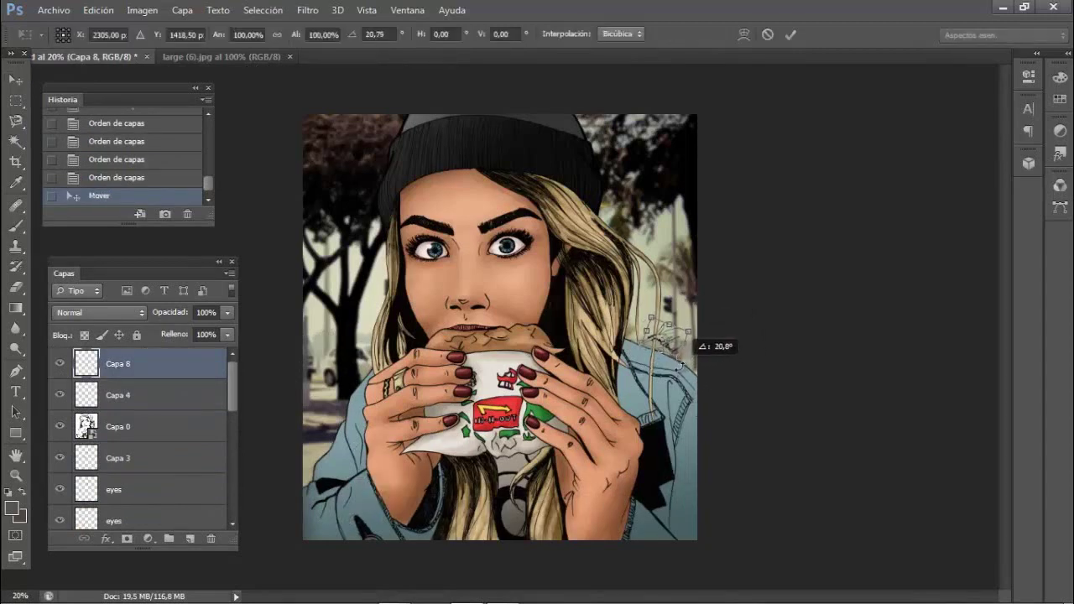
mouse_move(675, 340)
left_mouse_down()
mouse_move(373, 356)
mouse_move(664, 320)
mouse_move(685, 344)
left_mouse_up()
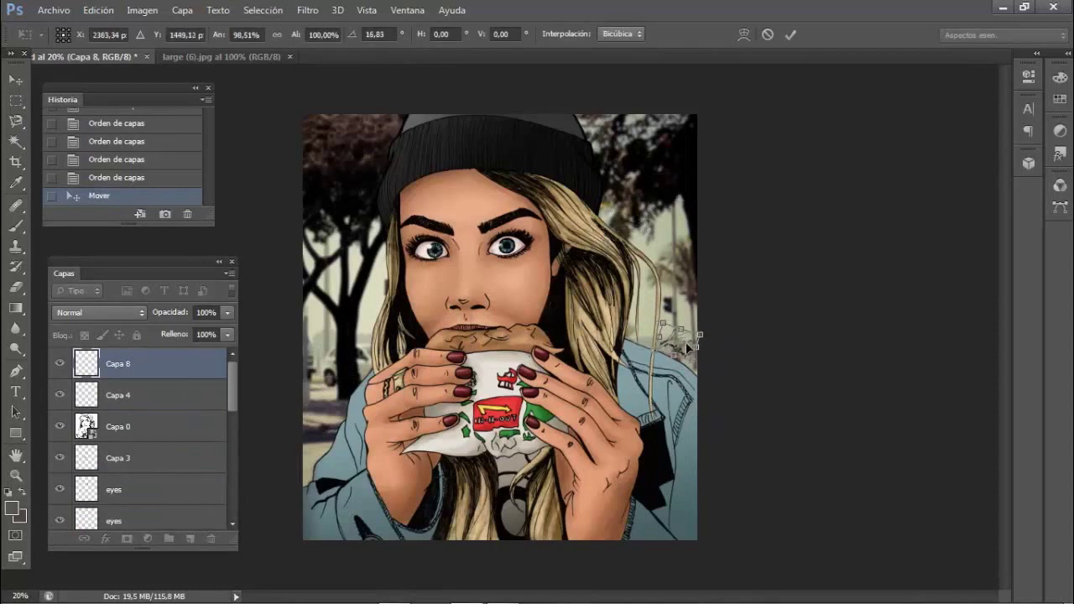
key("i")
key("Return")
Apply a Hue/Saturation adjustment to the signature layer
left_click(142, 10)
left_click(395, 131)
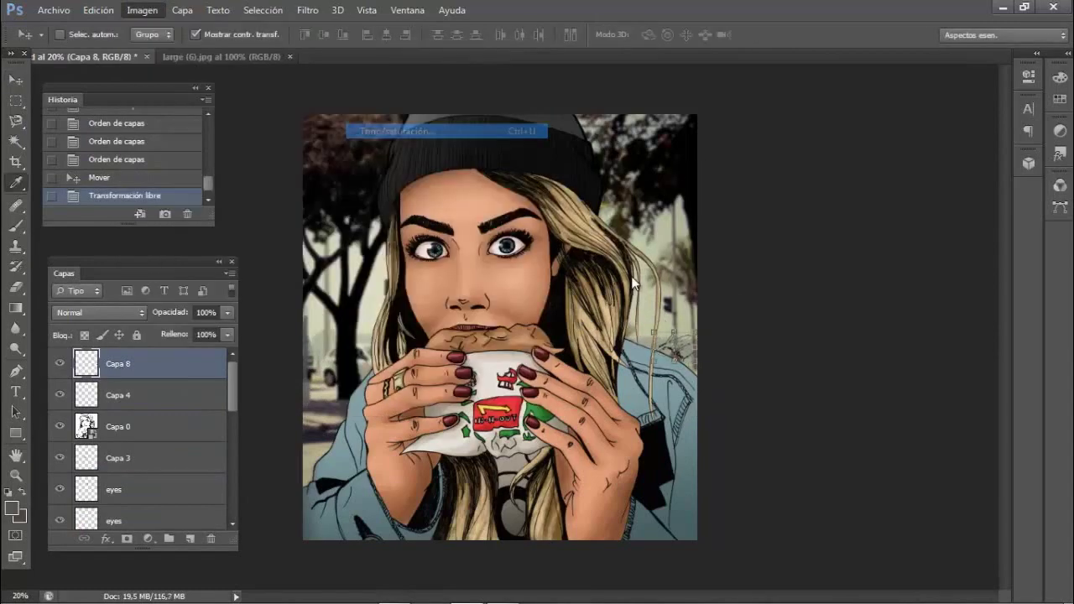
key("Return")
Reposition the signature along the jacket shoulder and rotate it by about -5.2°, applying the transformation
key("ctrl+1")
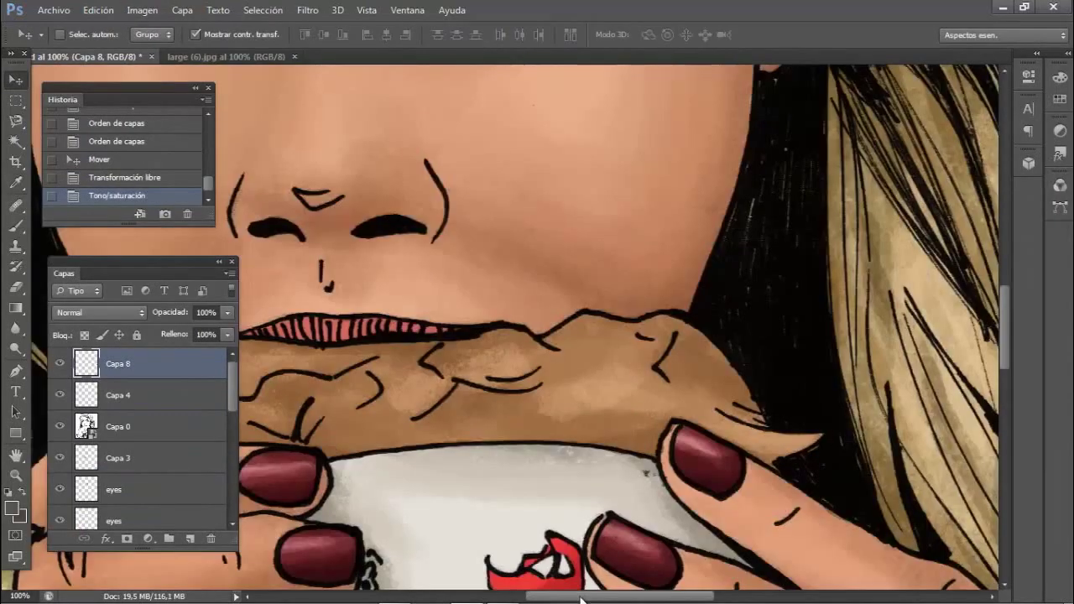
scroll(537, 336, "down", 3)
key("ctrl+t")
key("Return")
mouse_move(684, 382)
left_mouse_down()
mouse_move(689, 389)
mouse_move(682, 363)
mouse_move(668, 392)
mouse_move(681, 403)
left_mouse_up()
key("ctrl+t")
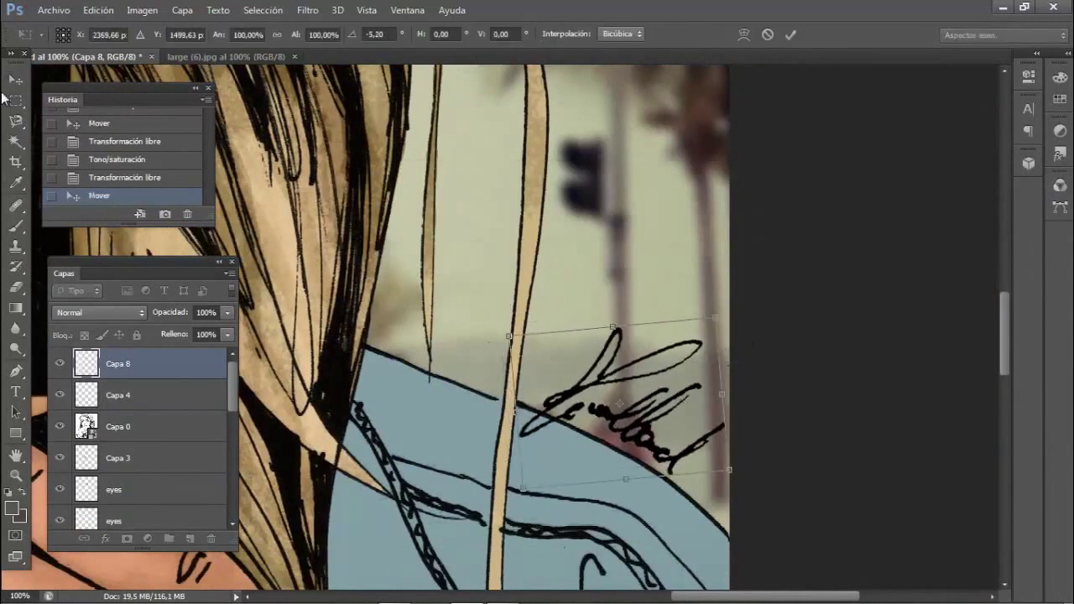
key("Return")
key("Return")
type("2")
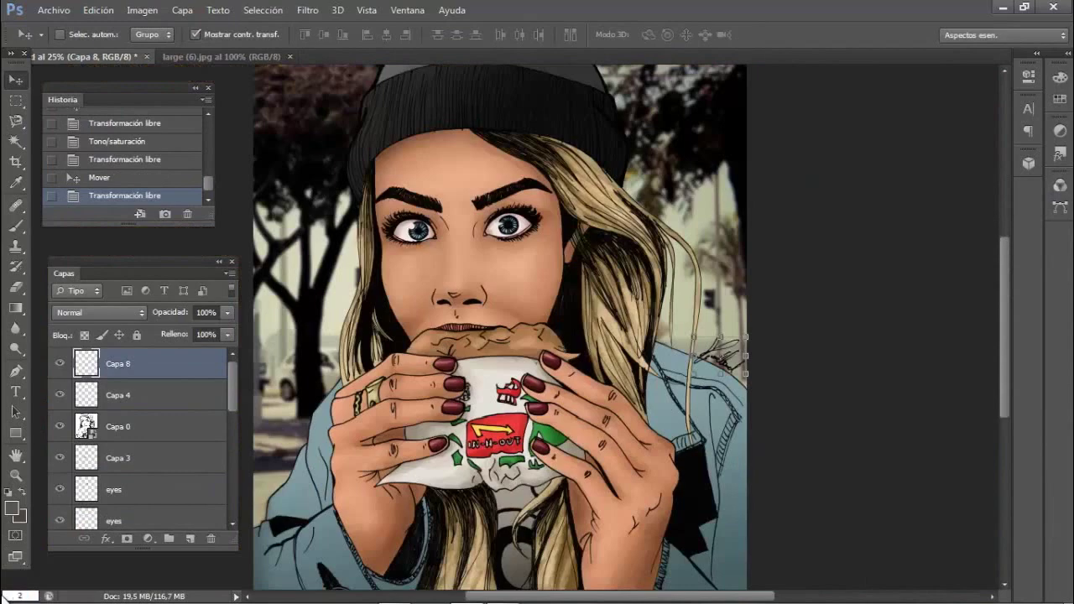
type("0")
key("Return")
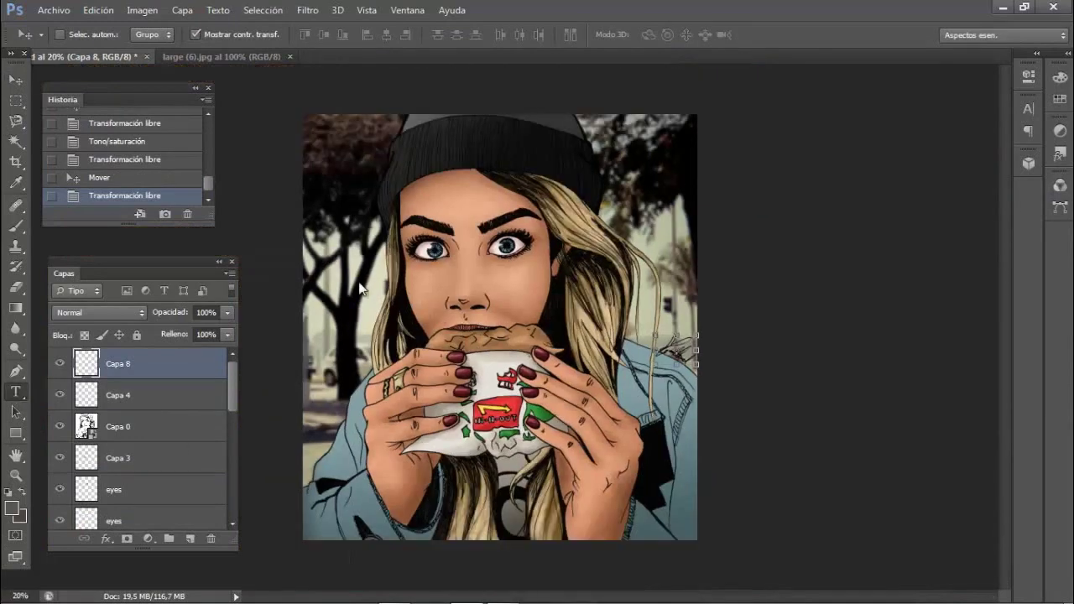
Open the file 90 from the archivos folder in the desktop's drawing folder and select its sothatholland text layer
key("t")
left_click(63, 14)
left_click(68, 46)
left_click(375, 226)
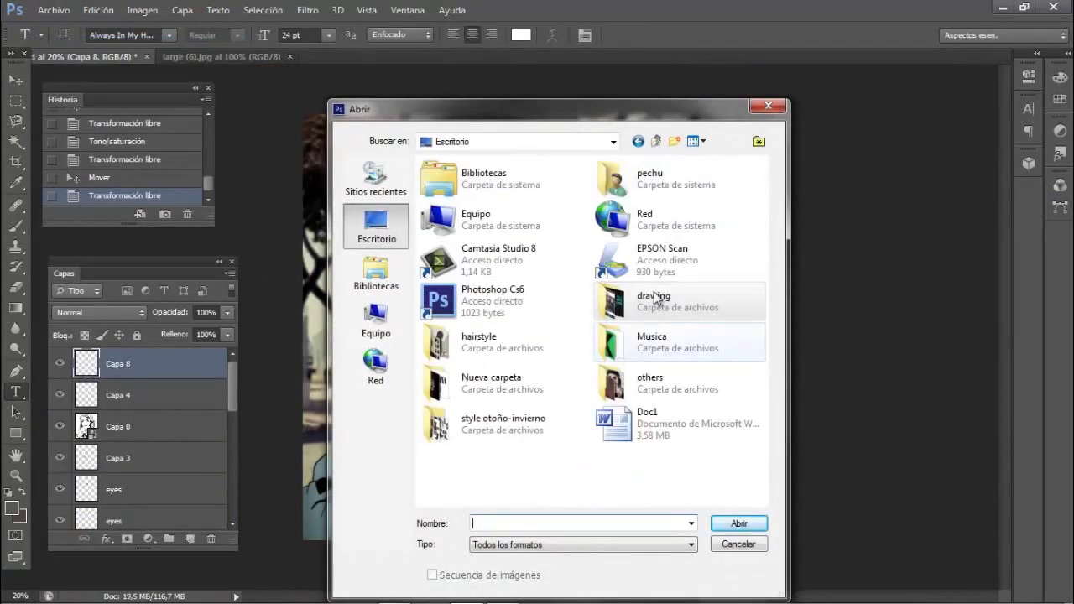
double_click(643, 233)
scroll(535, 379, "down", 15)
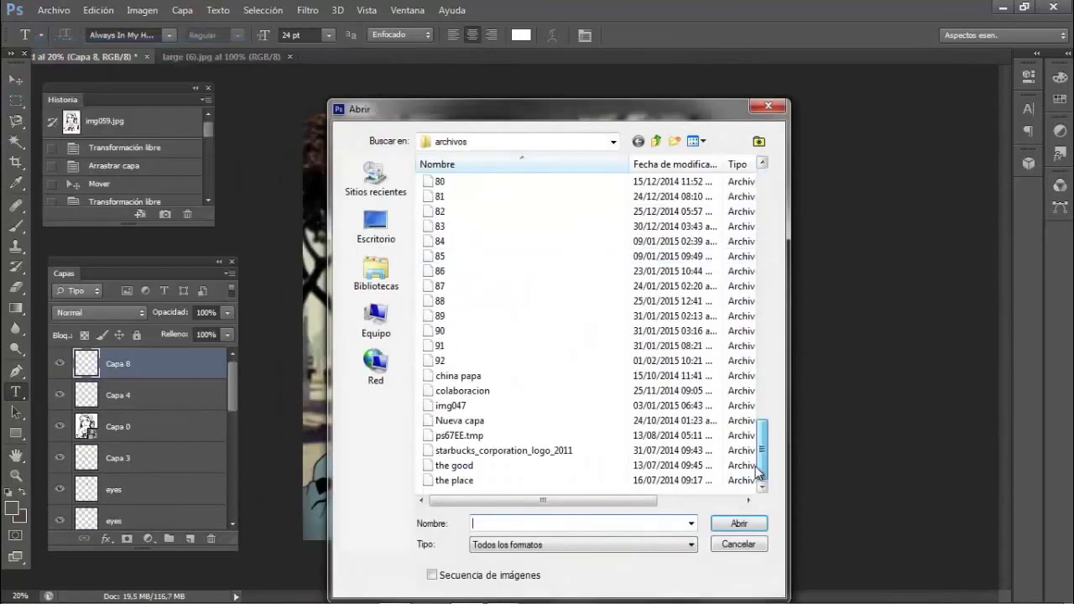
left_click(453, 331)
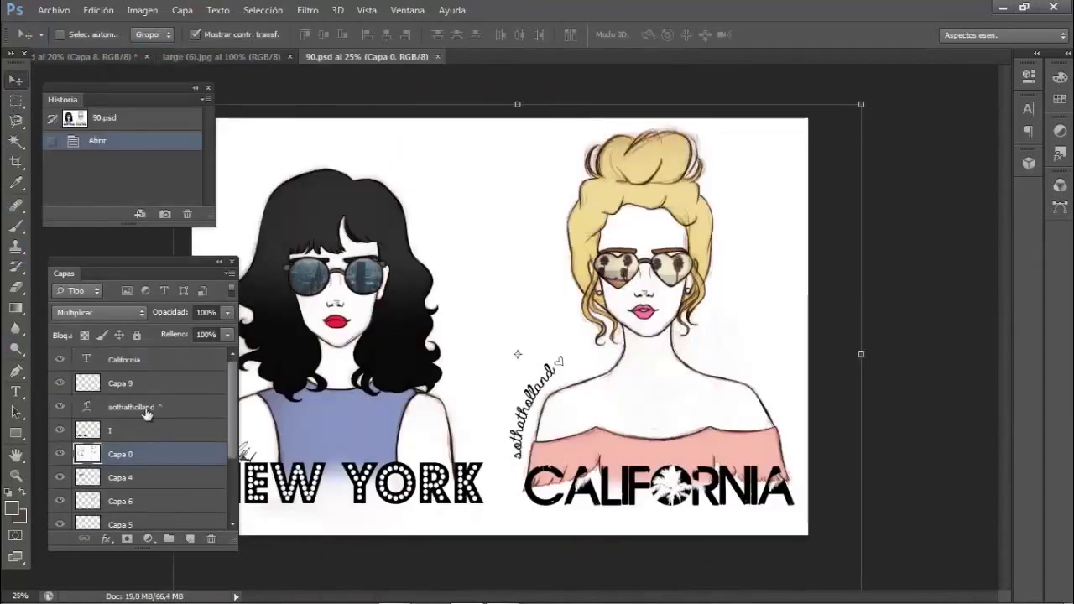
left_click(147, 407)
key("c")
key("v")
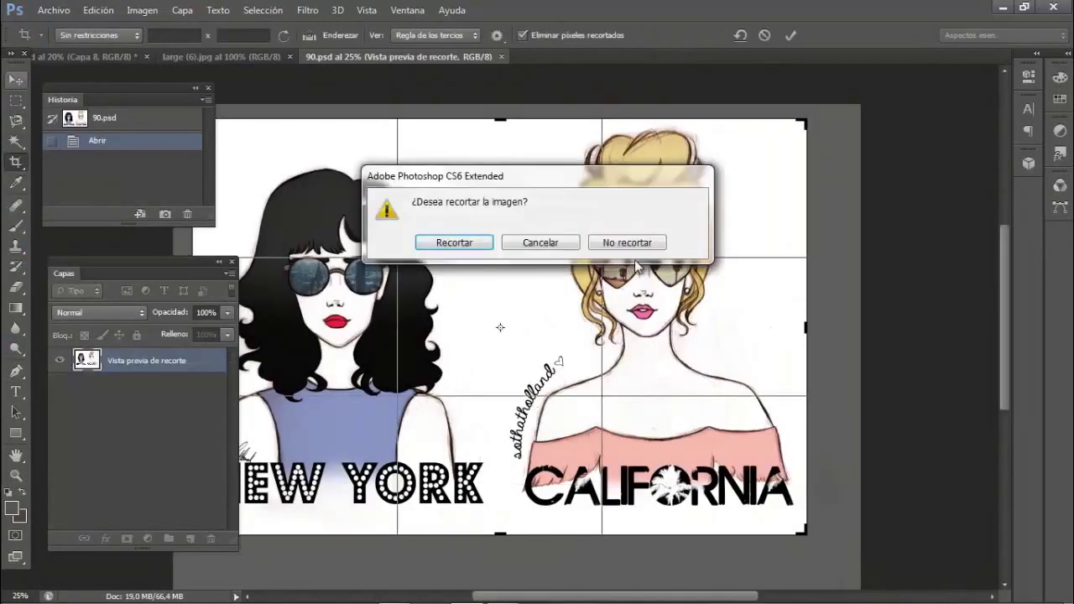
left_click(632, 243)
Copy the curved sothatholland text beside the blonde woman and close 90.psd
key("t")
double_click(562, 360)
key("ctrl+c")
right_click(515, 431)
left_click(587, 156)
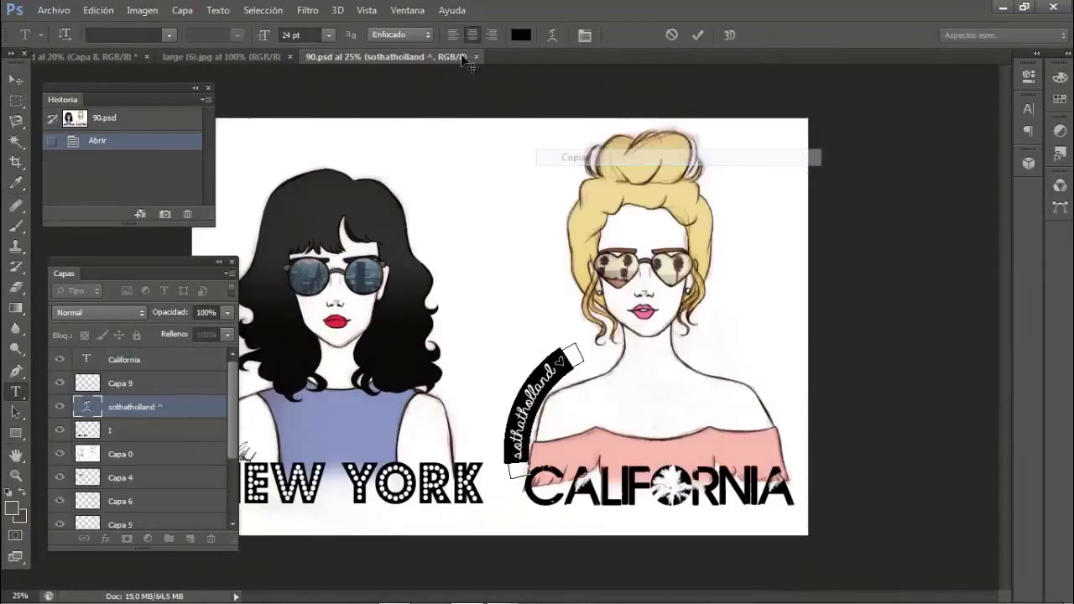
left_click(15, 79)
left_click(475, 56)
left_click(617, 259)
Paste the copied text into a new text box on the portrait and colour it white
left_click(15, 392)
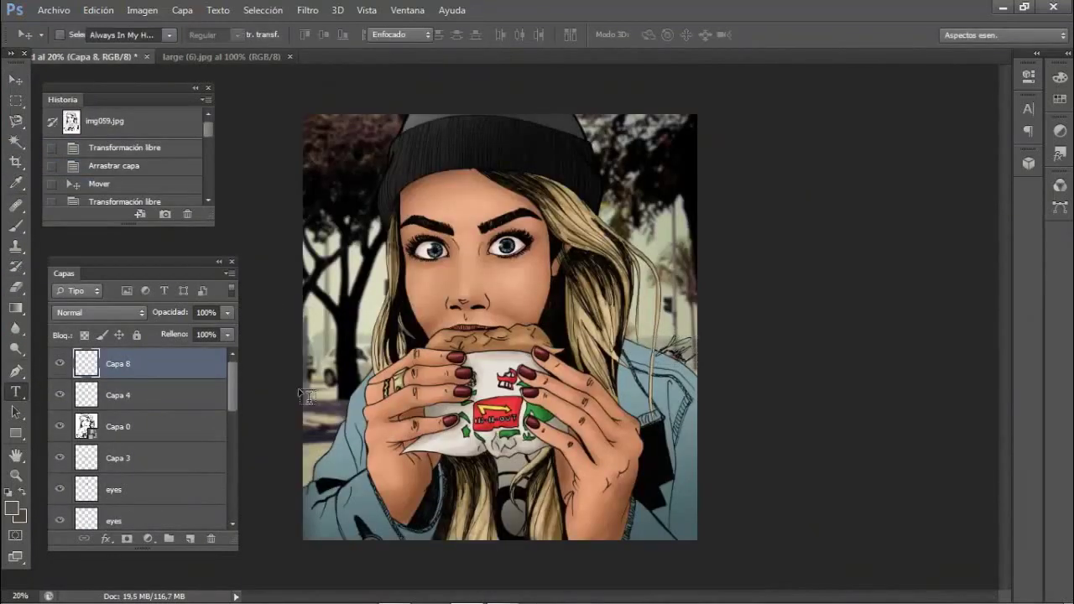
left_click_drag(312, 352, 506, 399)
right_click(428, 377)
left_click(520, 144)
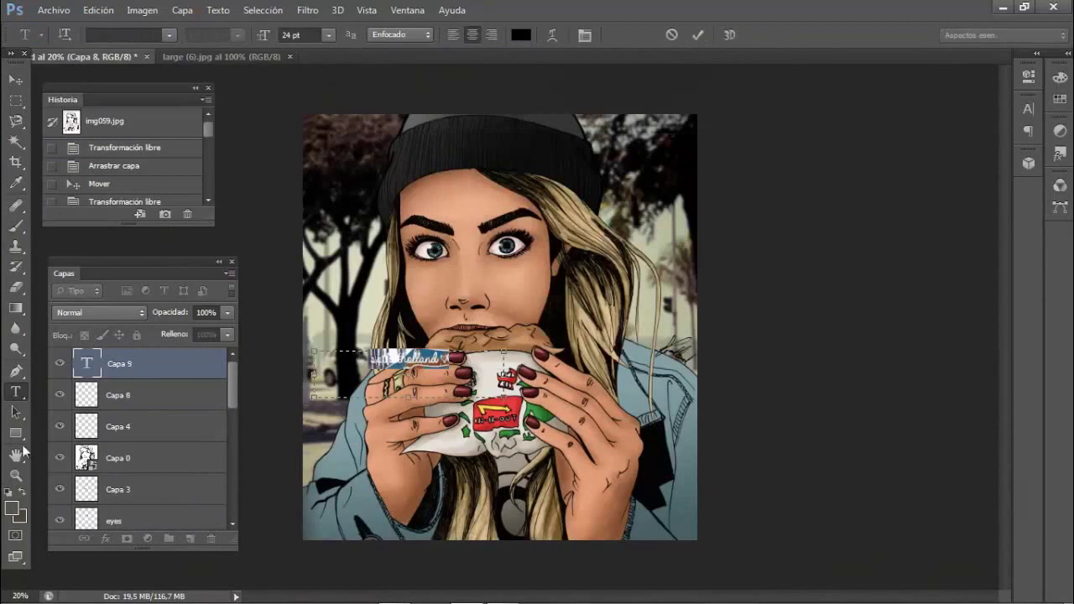
left_click(520, 34)
left_click(1001, 208)
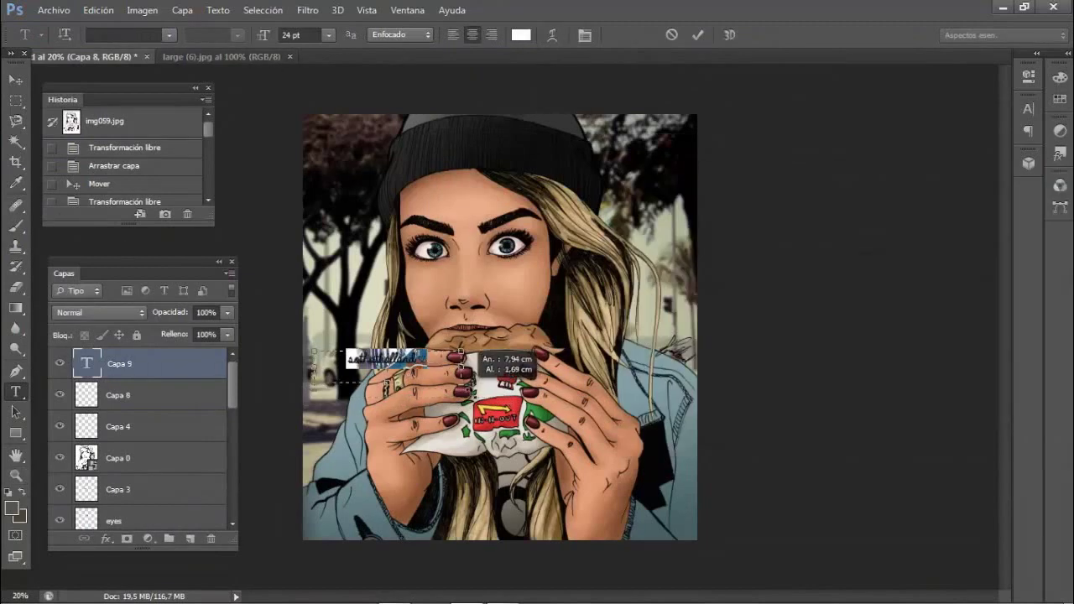
Change the pasted text's font size and move the text onto the front of the black beanie
left_click(328, 34)
left_click(324, 252)
left_click(15, 79)
left_click_drag(394, 365, 485, 144)
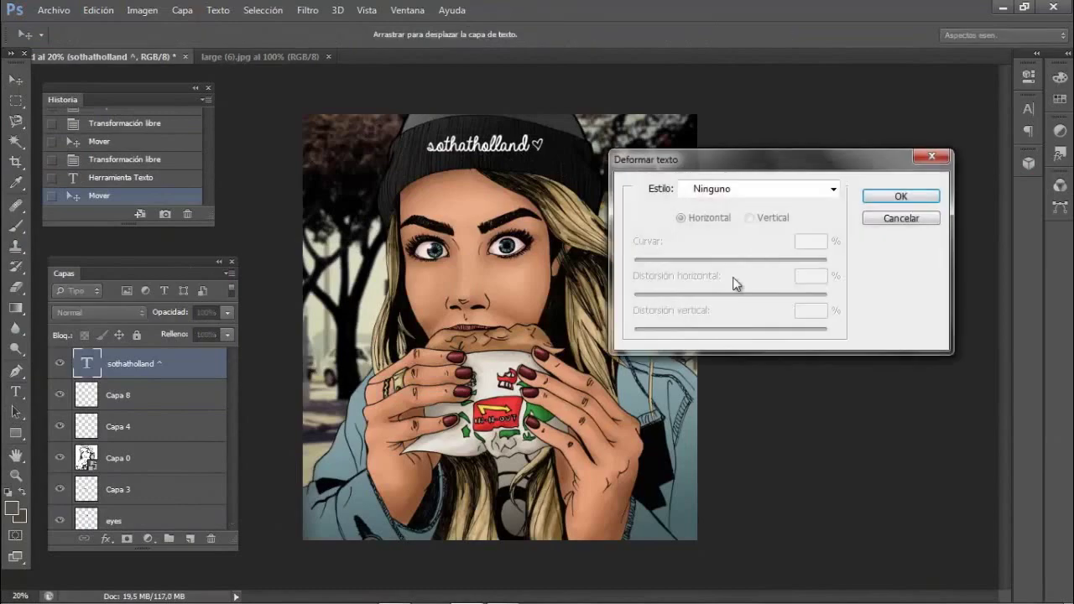
Warp the beanie text with a horizontal Arc style and a bend of about +41%
left_click(752, 187)
left_click(701, 203)
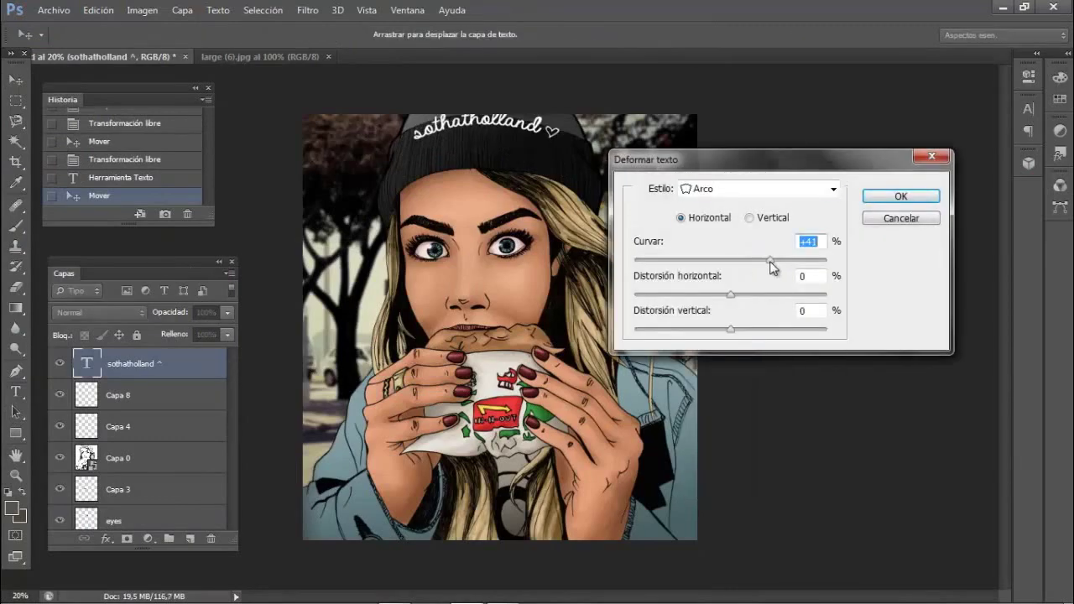
left_click(900, 195)
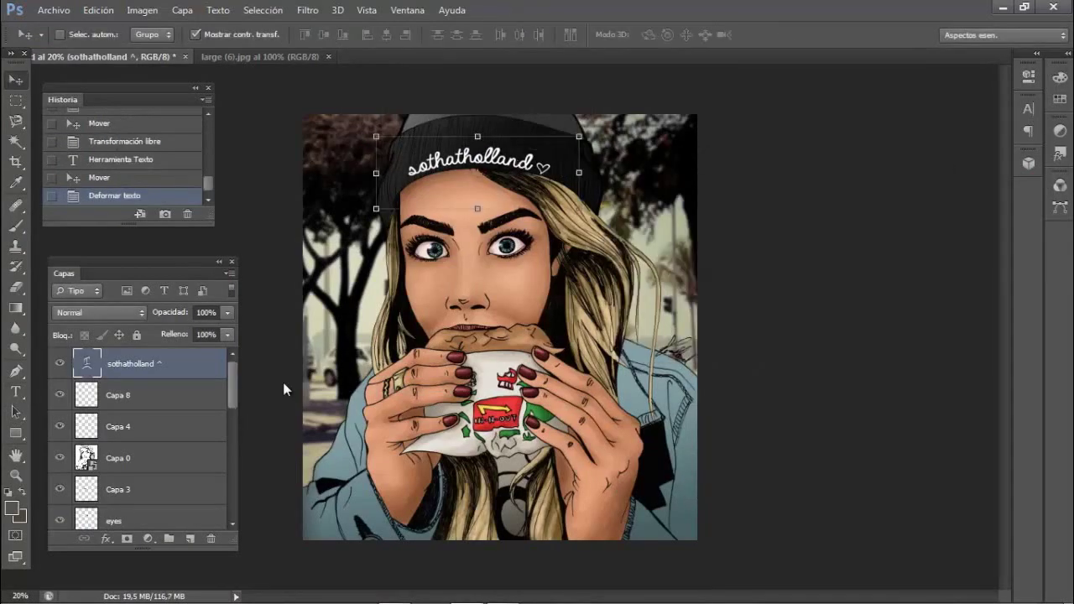
Rotate the arched text about -2.7° to follow the beanie's lower edge, and apply the transformation
key("ctrl+plus")
key("ctrl+plus")
key("ctrl+plus")
left_click_drag(698, 273, 709, 250)
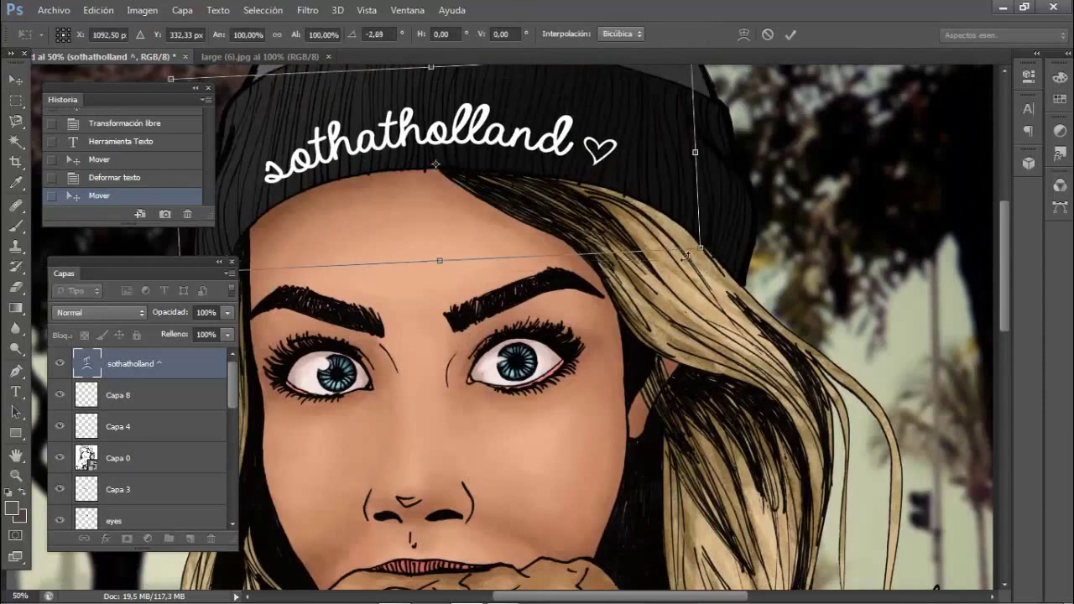
key("v")
left_click(422, 242)
Lower the beanie text layer's opacity to 8%
left_click(227, 312)
left_click_drag(209, 333, 156, 329)
key("ctrl+minus")
key("ctrl+minus")
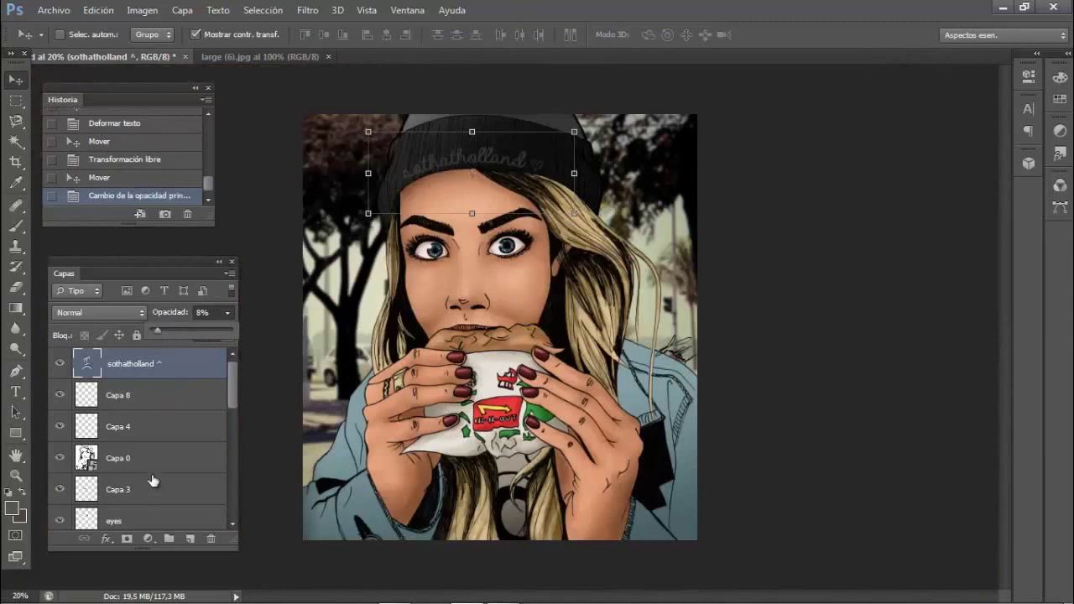